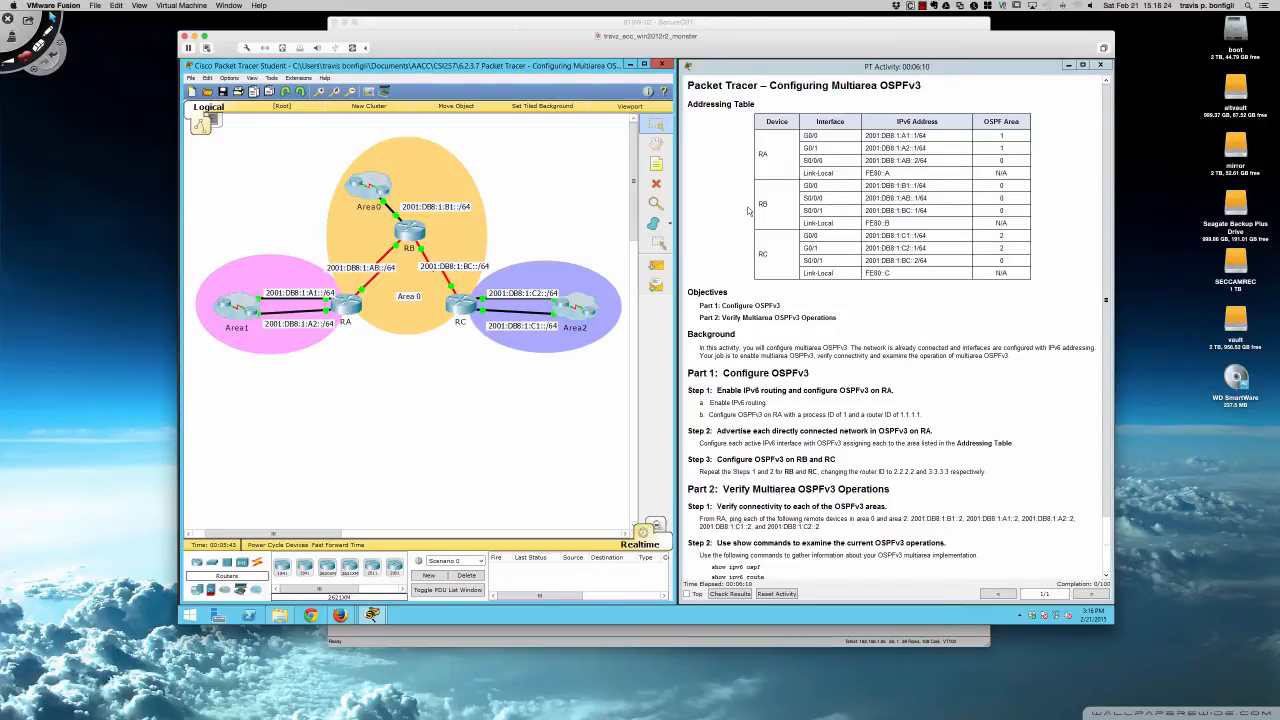
# Check the Part 1 instructions, and open router RA's command line in a widened window below the topology.
pyautogui.scroll(-1, 748, 210)
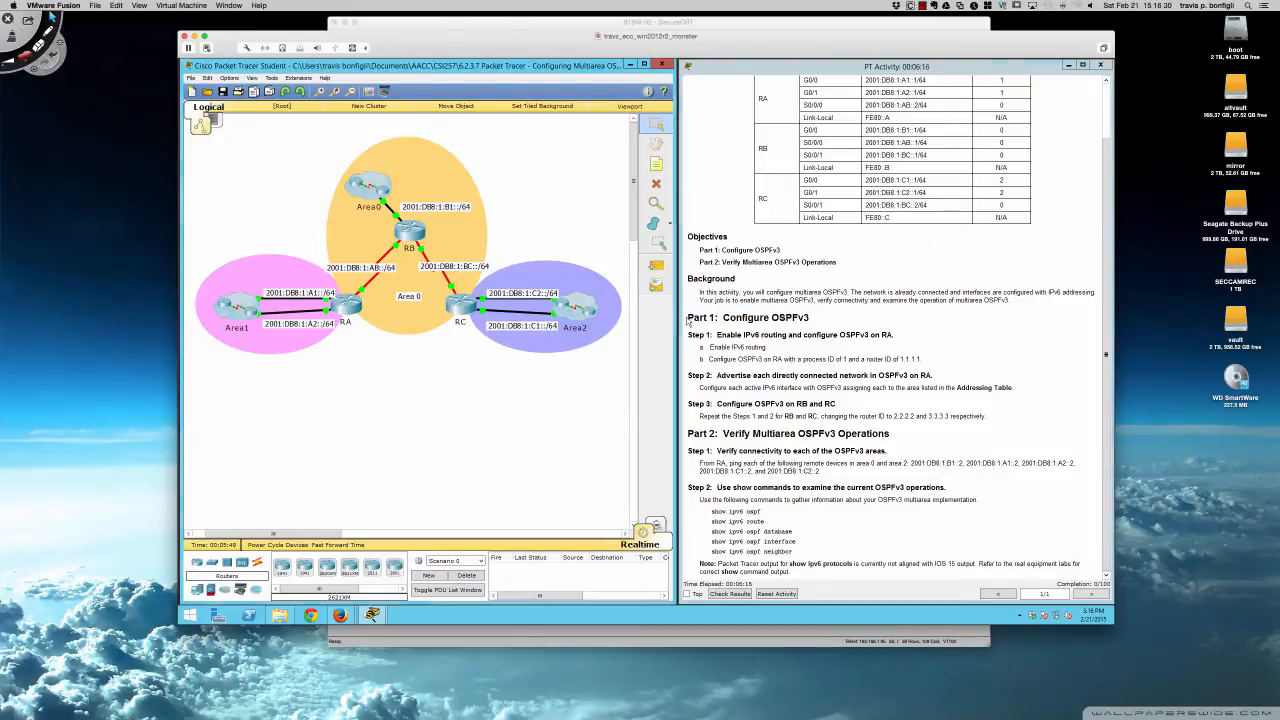
pyautogui.moveTo(687, 318); pyautogui.dragTo(813, 318)
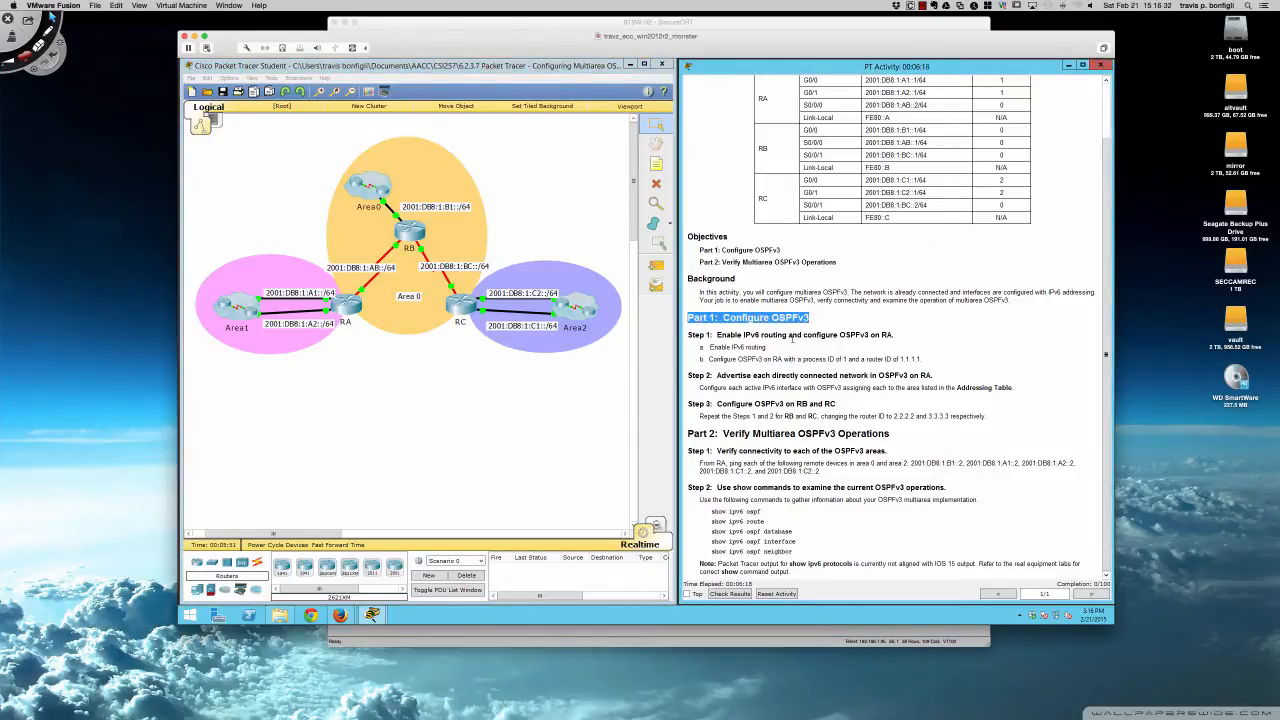
pyautogui.moveTo(716, 335); pyautogui.dragTo(756, 334)
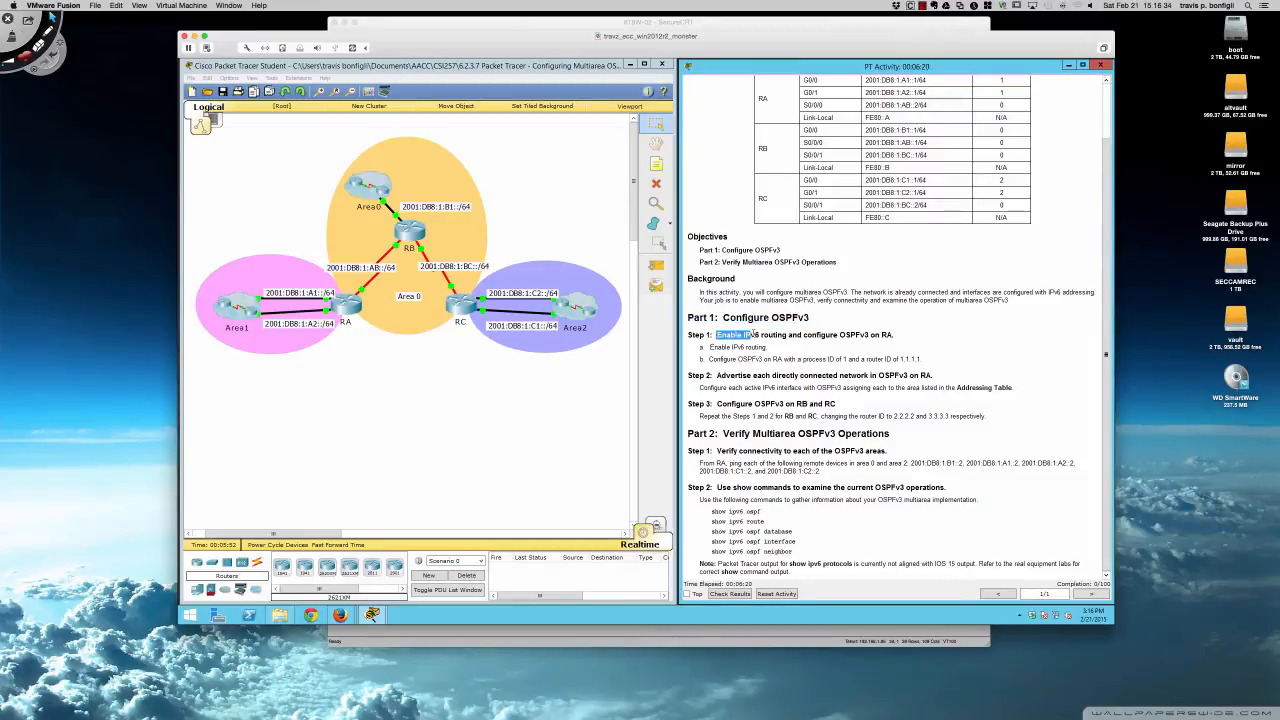
pyautogui.click(780, 335)
pyautogui.click(350, 306)
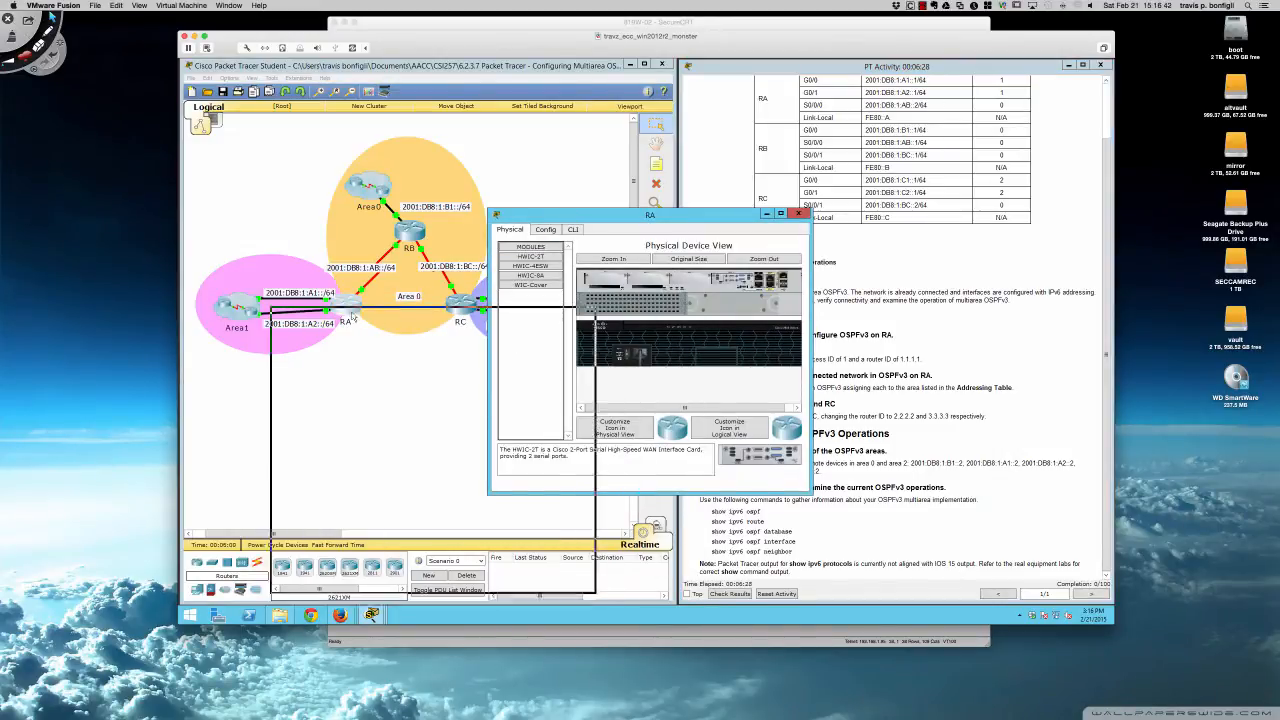
pyautogui.moveTo(352, 316); pyautogui.dragTo(268, 326)
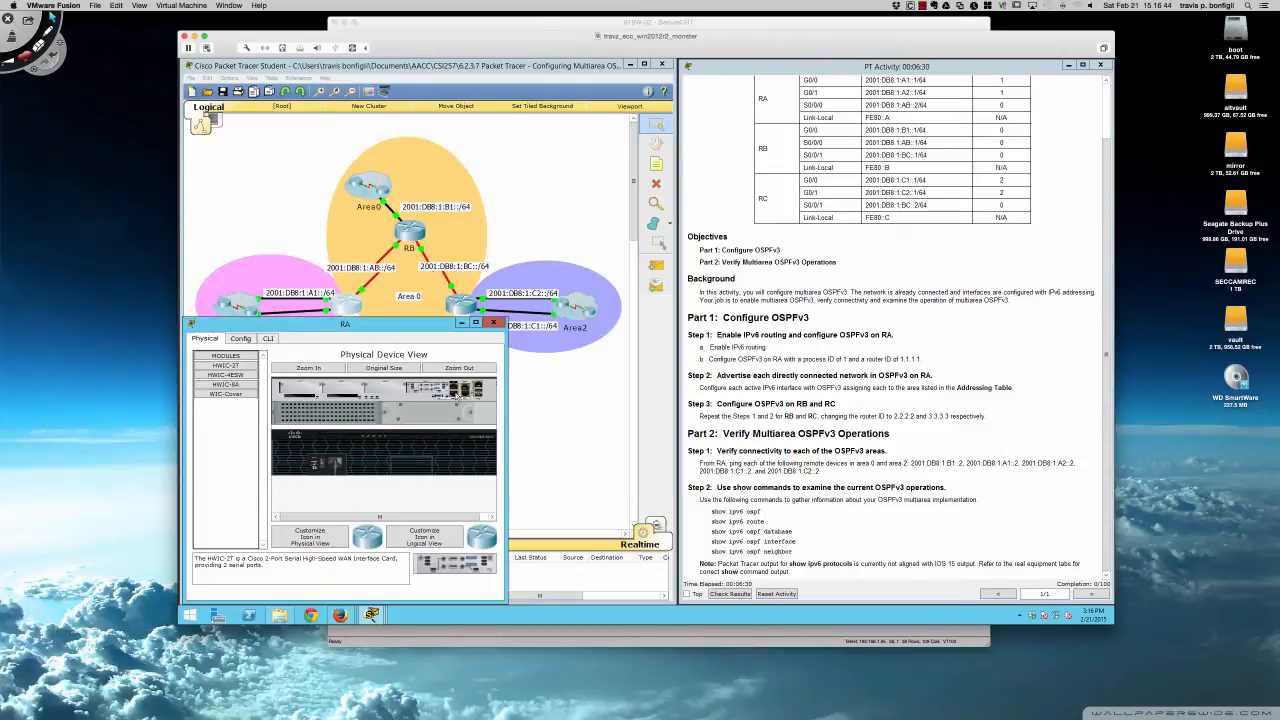
pyautogui.moveTo(509, 393); pyautogui.dragTo(676, 393)
pyautogui.click(268, 338)
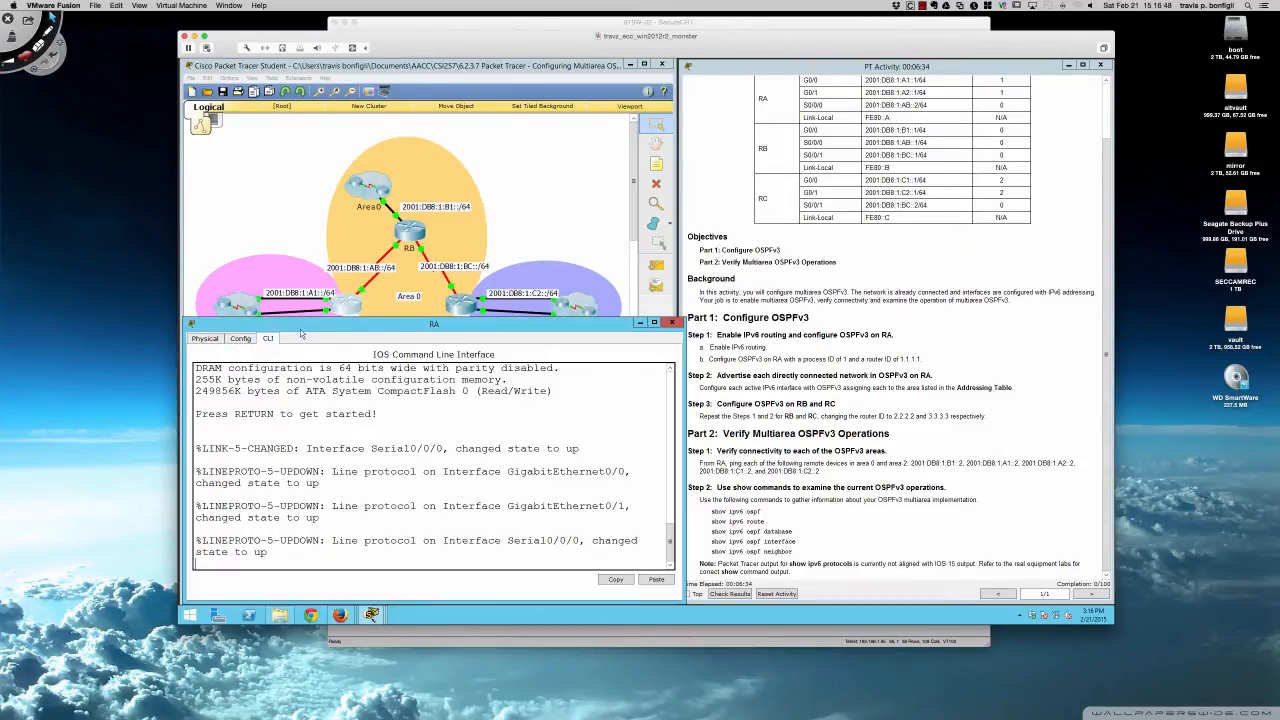
# Open router RB's device window, place it below the topology and widen it to the edge of the instructions.
pyautogui.click(409, 231)
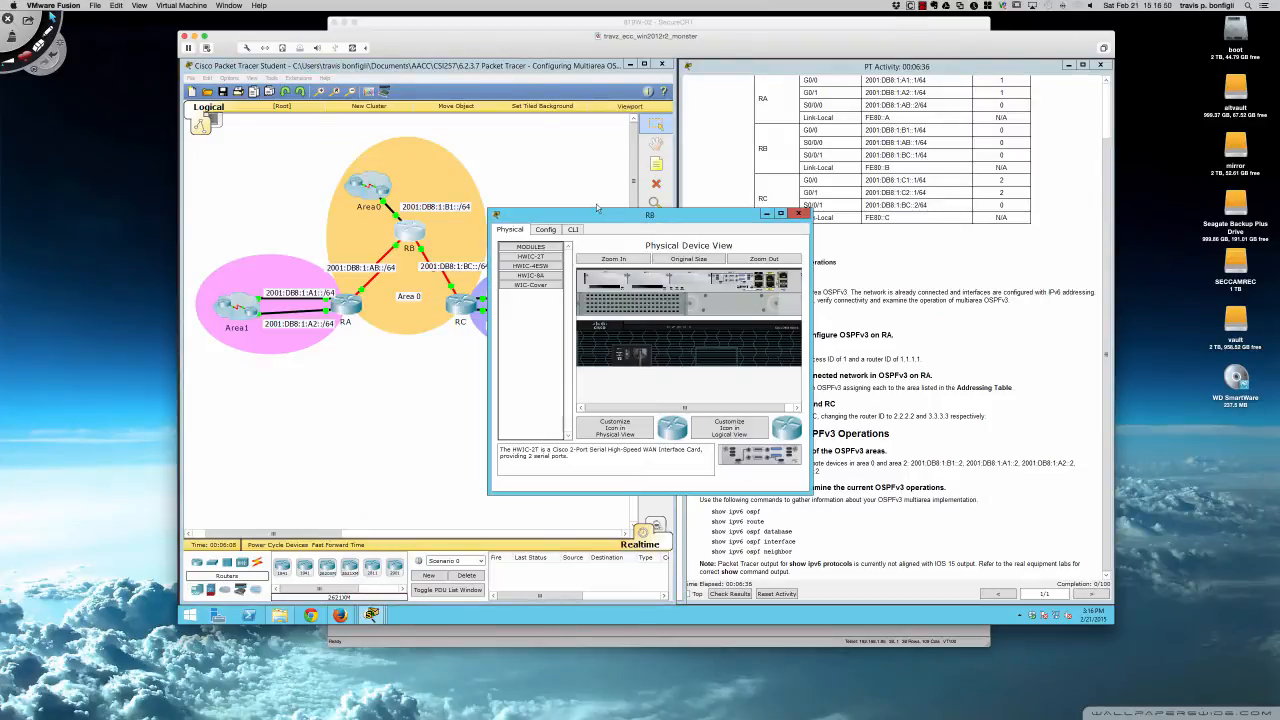
pyautogui.moveTo(592, 220); pyautogui.dragTo(284, 330)
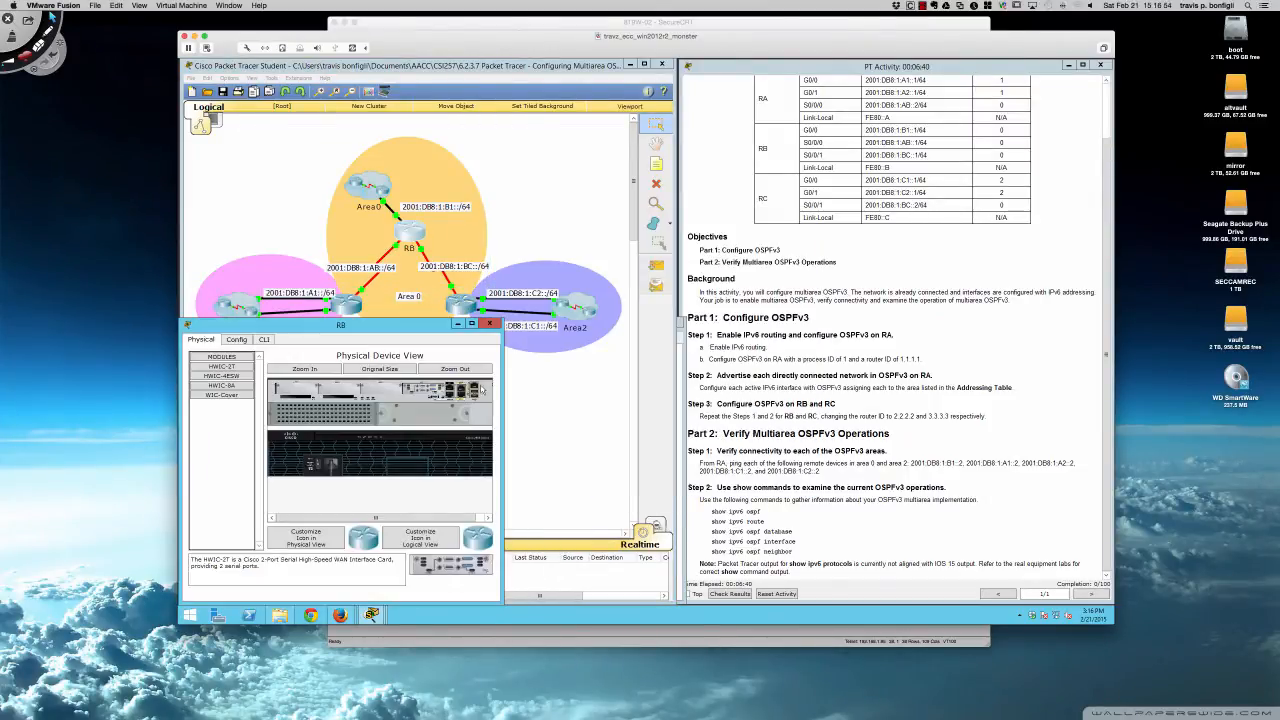
pyautogui.moveTo(501, 390); pyautogui.dragTo(683, 390)
# Open router RC's device window and place it, widened, over the same area below the topology.
pyautogui.click(466, 302)
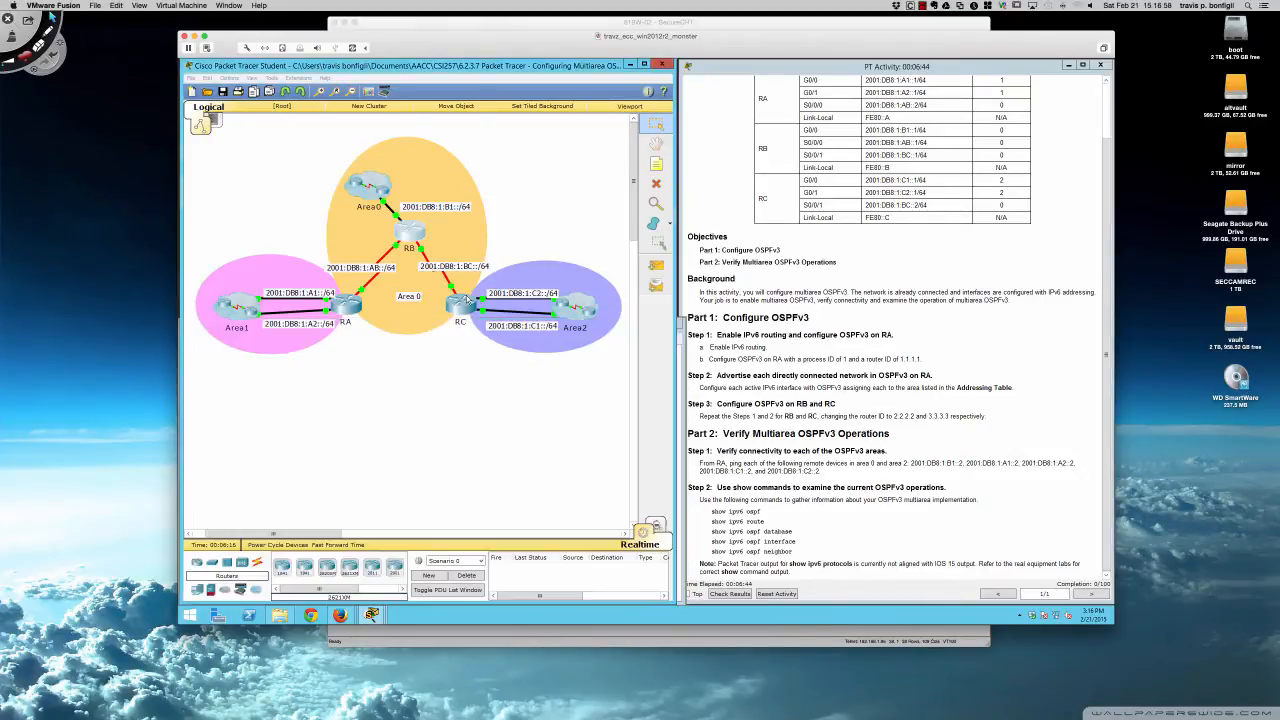
pyautogui.moveTo(578, 220); pyautogui.dragTo(271, 328)
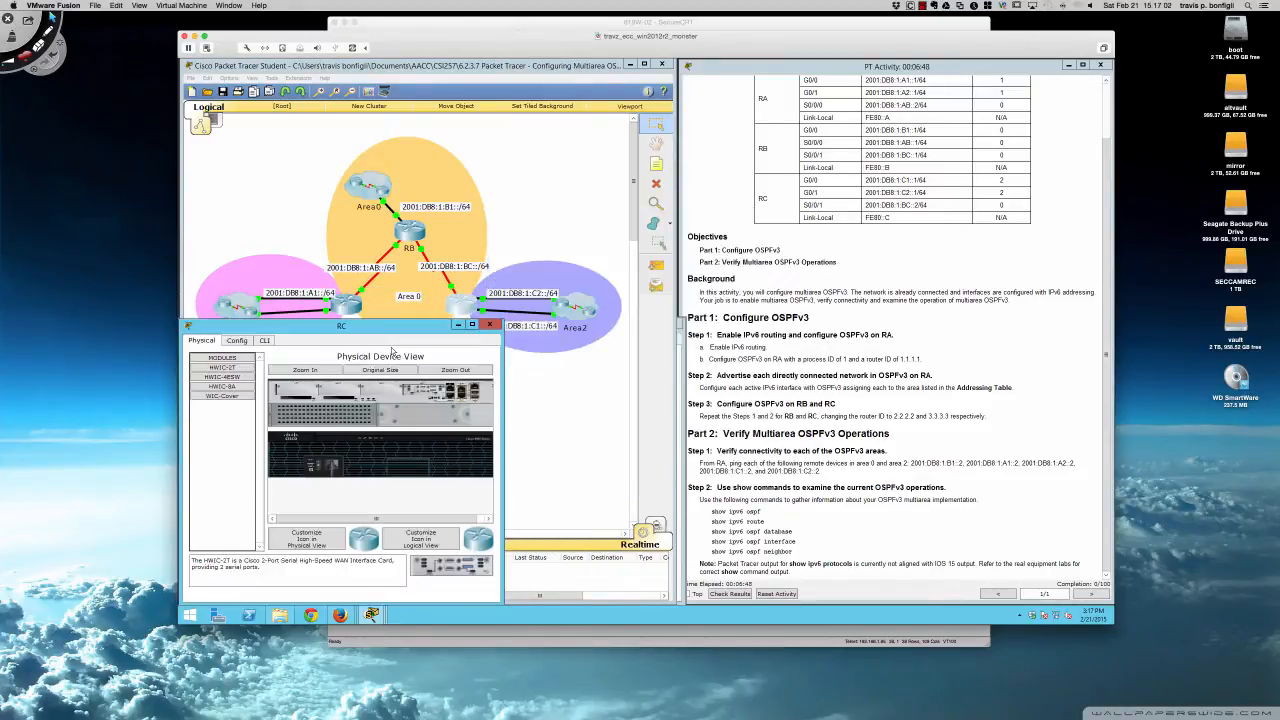
pyautogui.moveTo(501, 376); pyautogui.dragTo(686, 374)
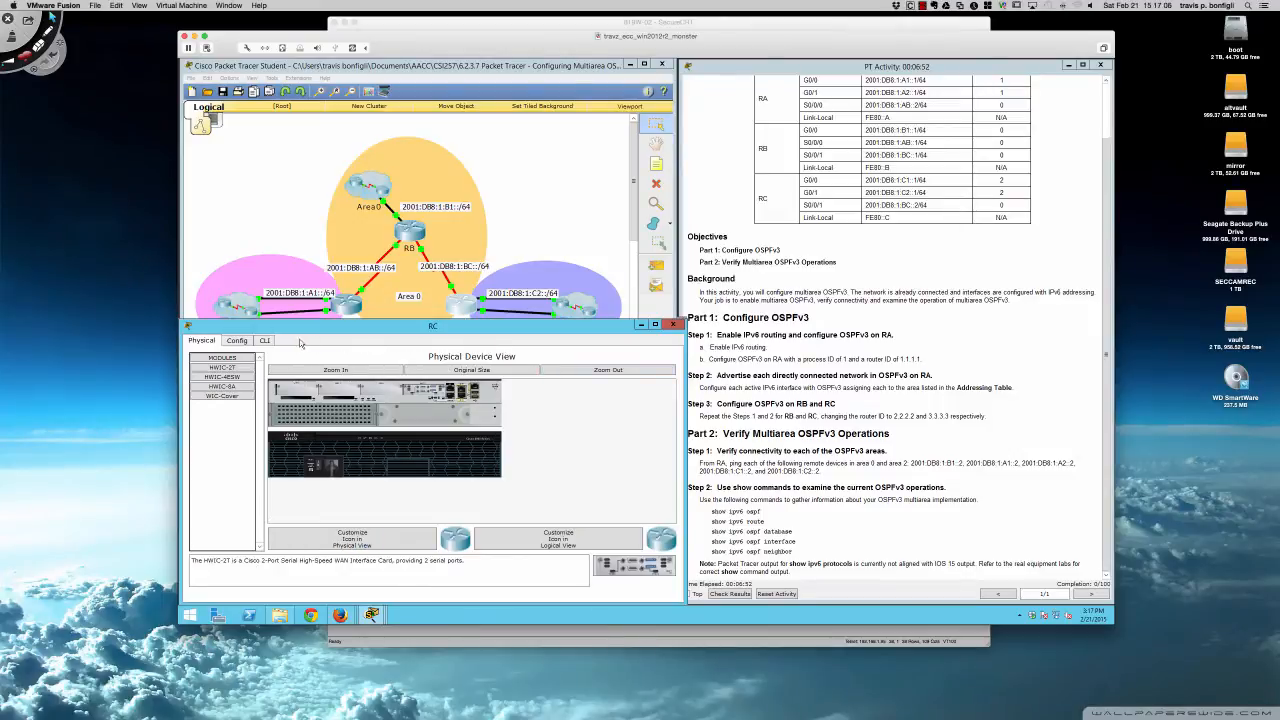
# Open RC's command line and enter global configuration mode with enable and conf t.
pyautogui.click(268, 341)
pyautogui.press('Return')
pyautogui.press('Return')
pyautogui.press('Return')
pyautogui.press('Return')
pyautogui.press('Return')
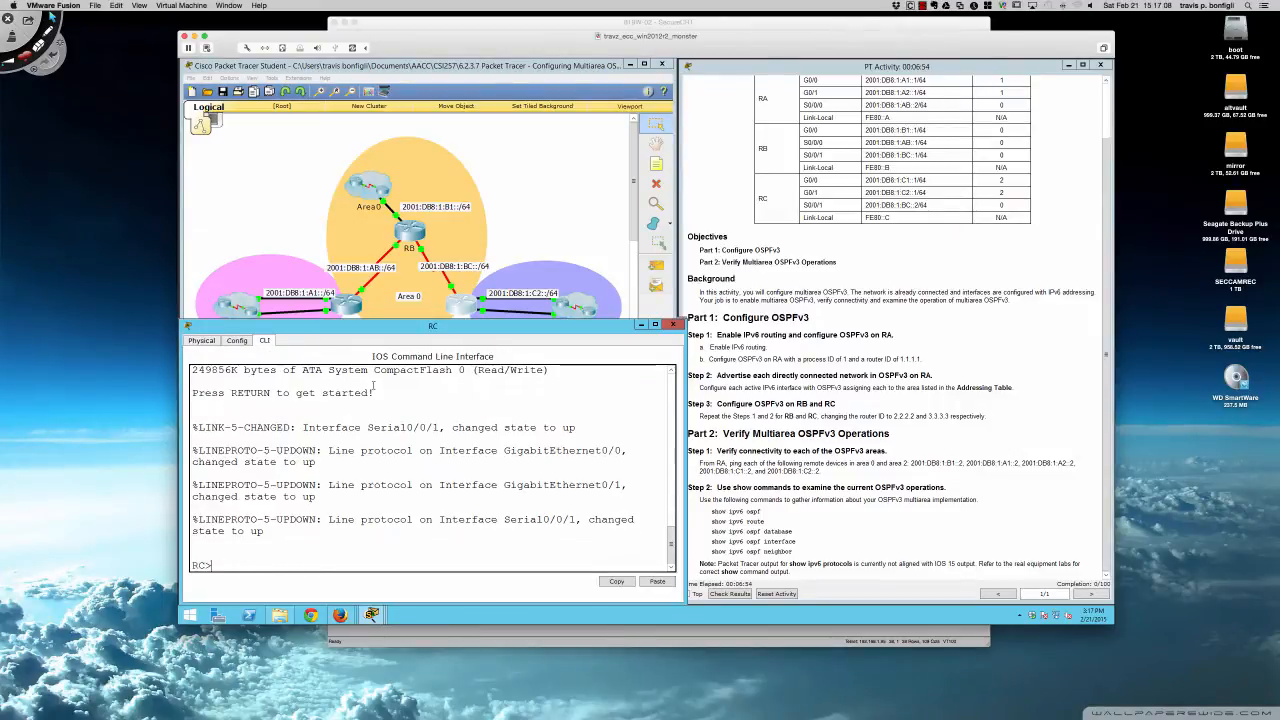
pyautogui.write('en')
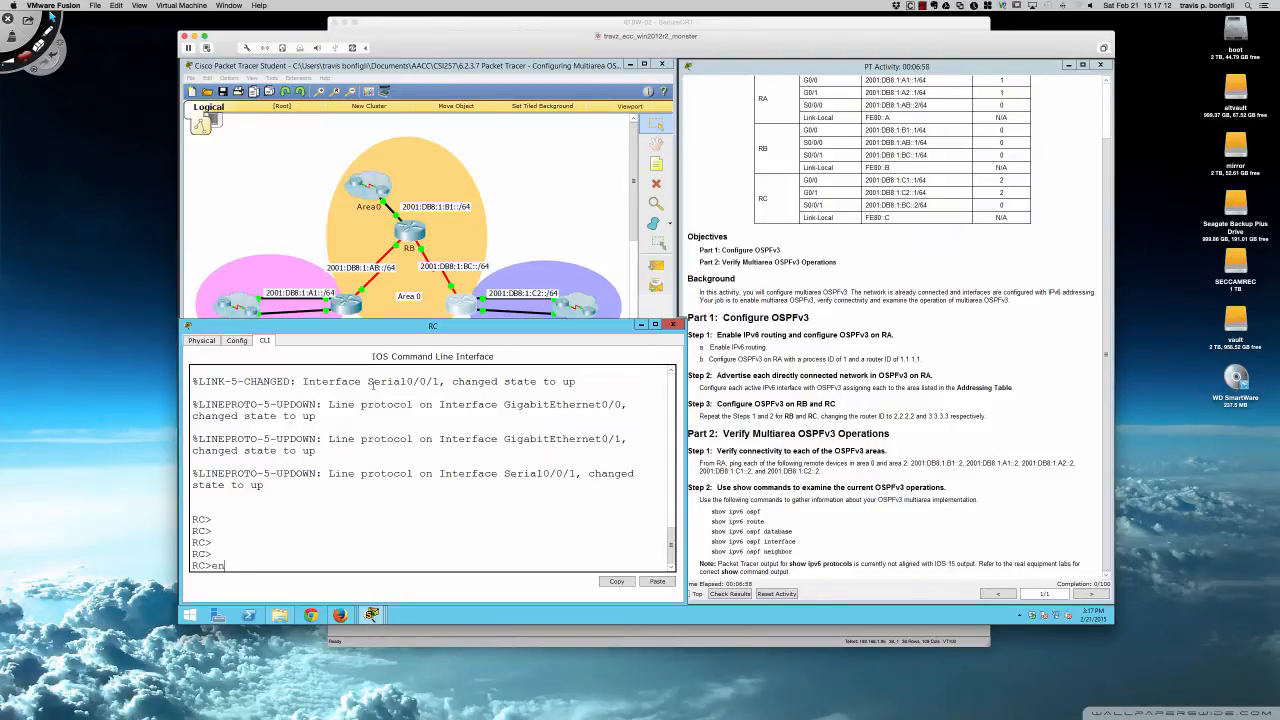
pyautogui.press('Tab')
pyautogui.press('Return')
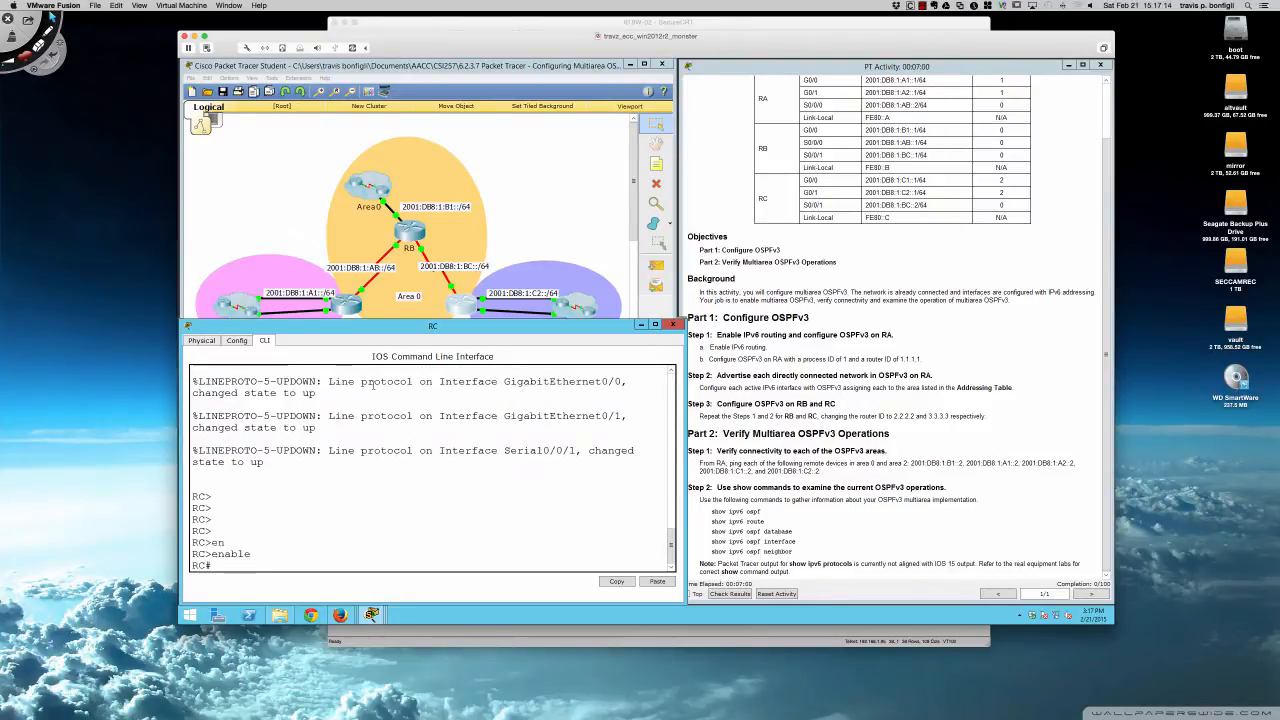
pyautogui.write('conf t')
pyautogui.press('Return')
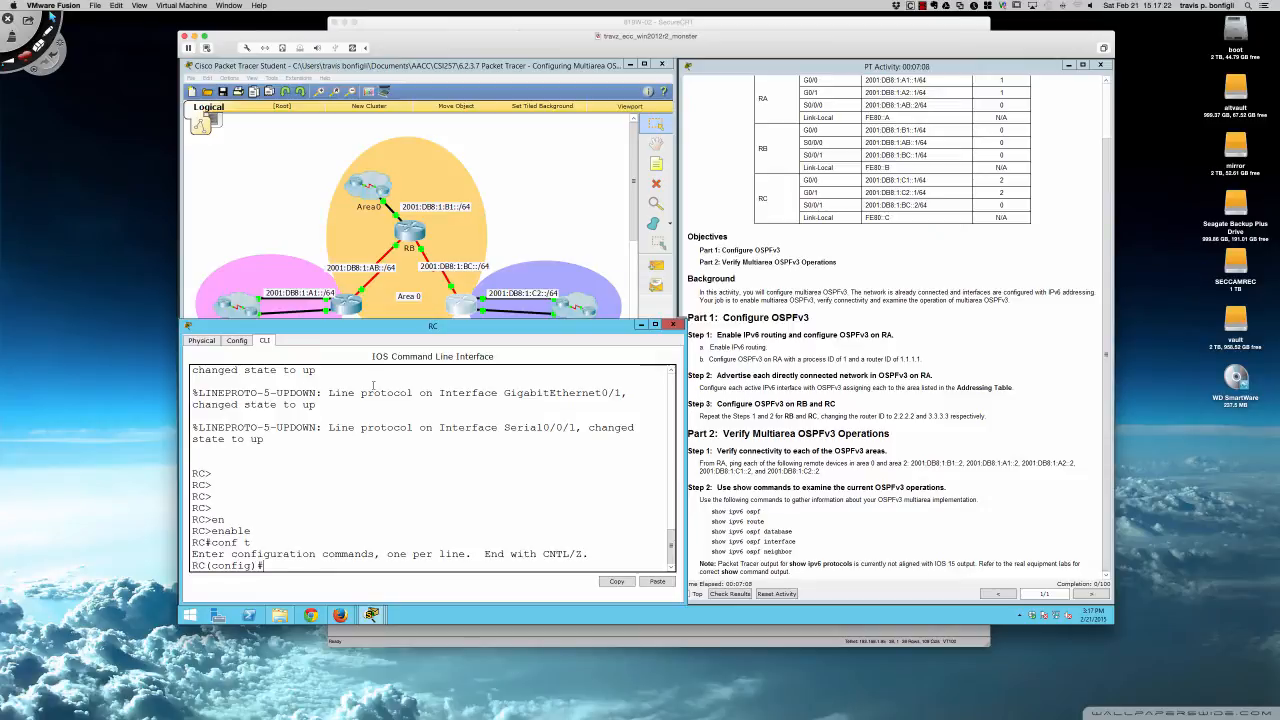
# Enable IPv6 routing on RC with ipv6 unicast-routing.
pyautogui.write('ipv6 un')
pyautogui.press('Tab')
pyautogui.press('Return')
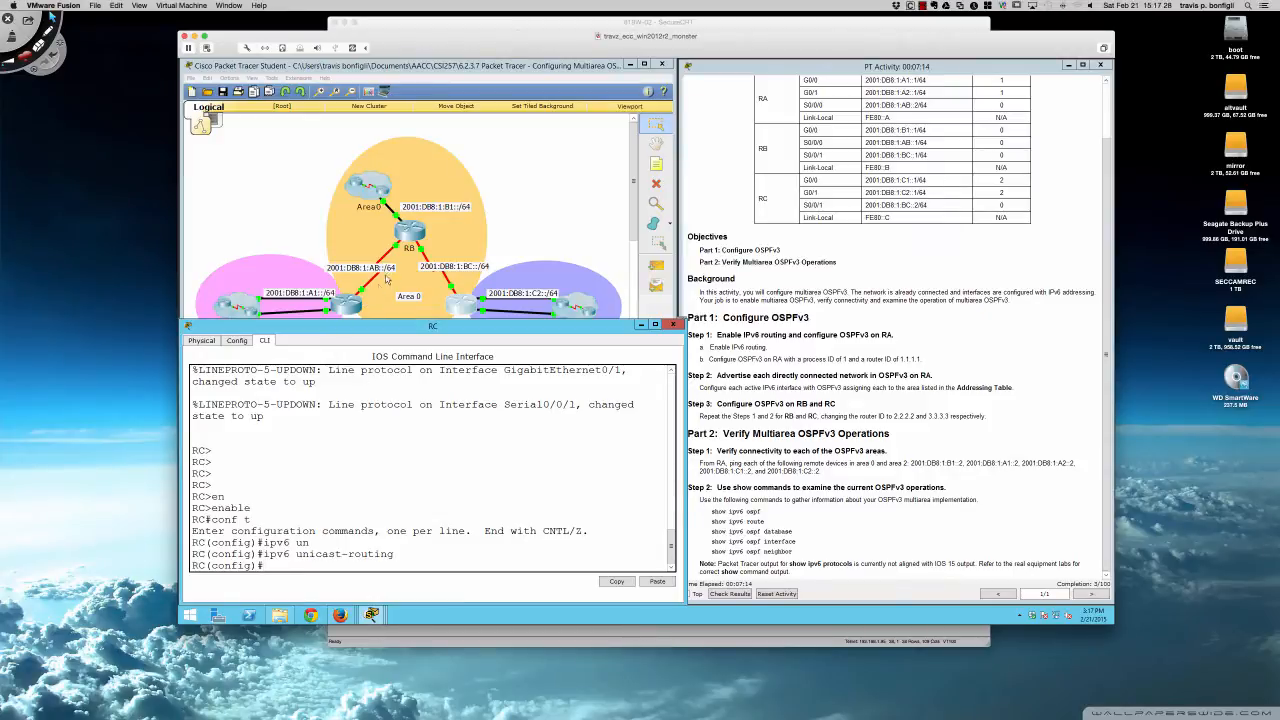
# Switch to RB's command line and enter global configuration mode with enable and conf t.
pyautogui.click(408, 236)
pyautogui.click(264, 339)
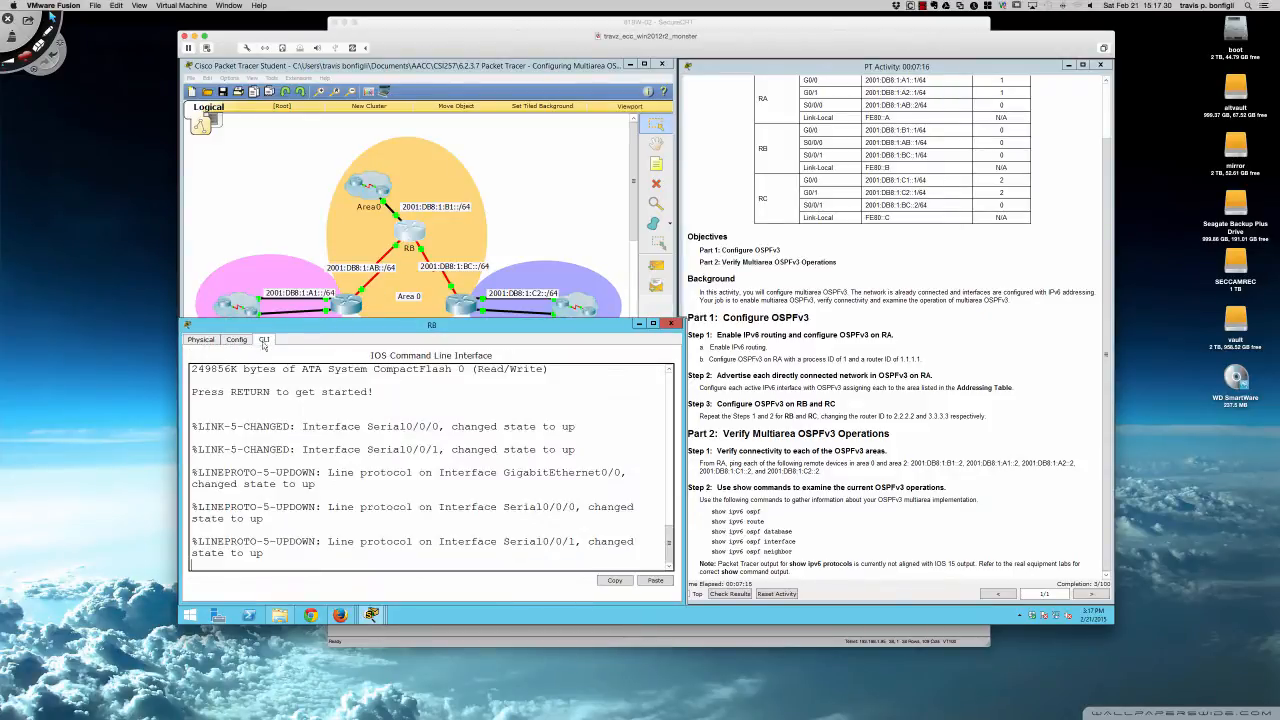
pyautogui.press('Return')
pyautogui.press('Return')
pyautogui.press('Return')
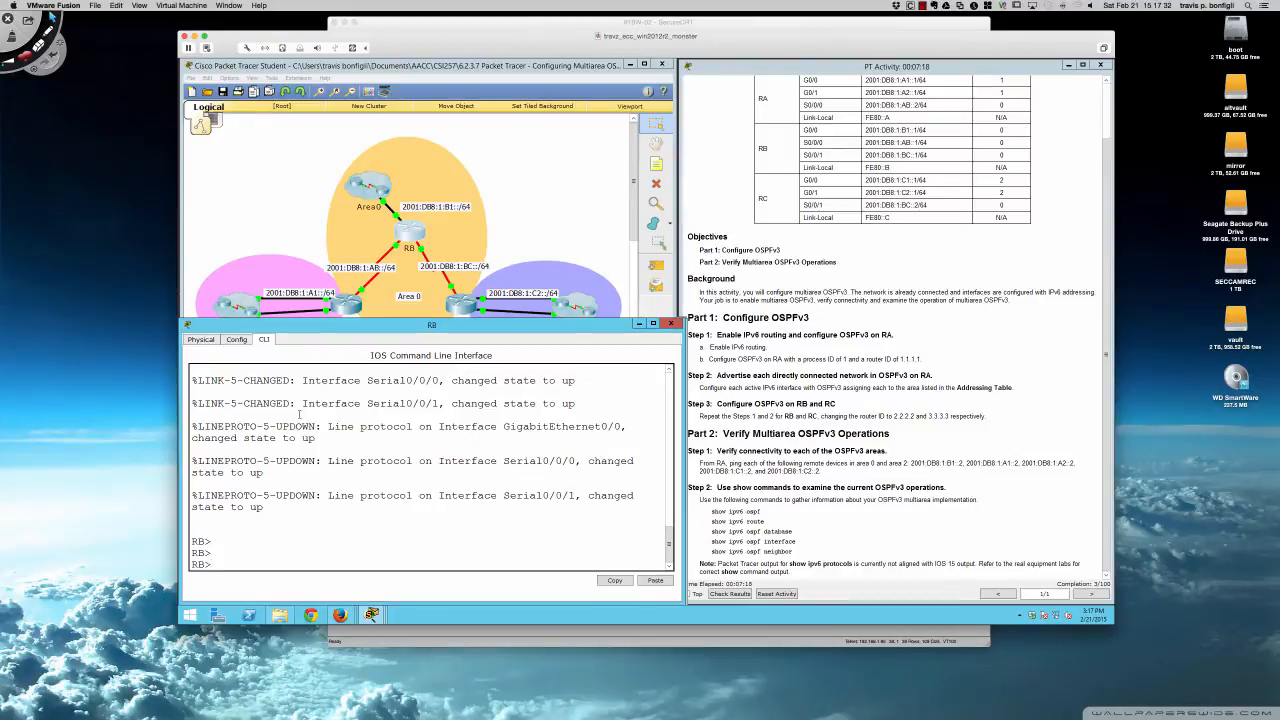
pyautogui.write('en')
pyautogui.press('Tab')
pyautogui.press('Return')
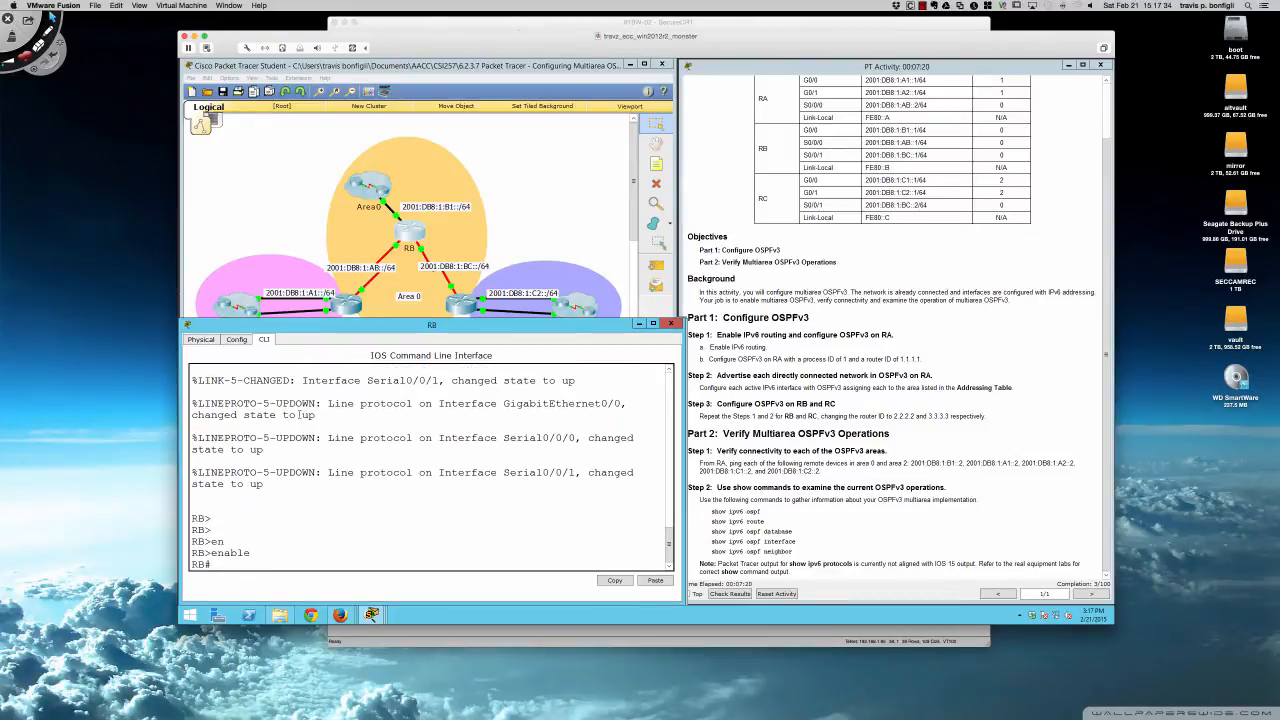
pyautogui.write('conf t')
pyautogui.press('Return')
# Enable IPv6 routing on RB with ipv6 unicast-routing.
pyautogui.write('ipv')
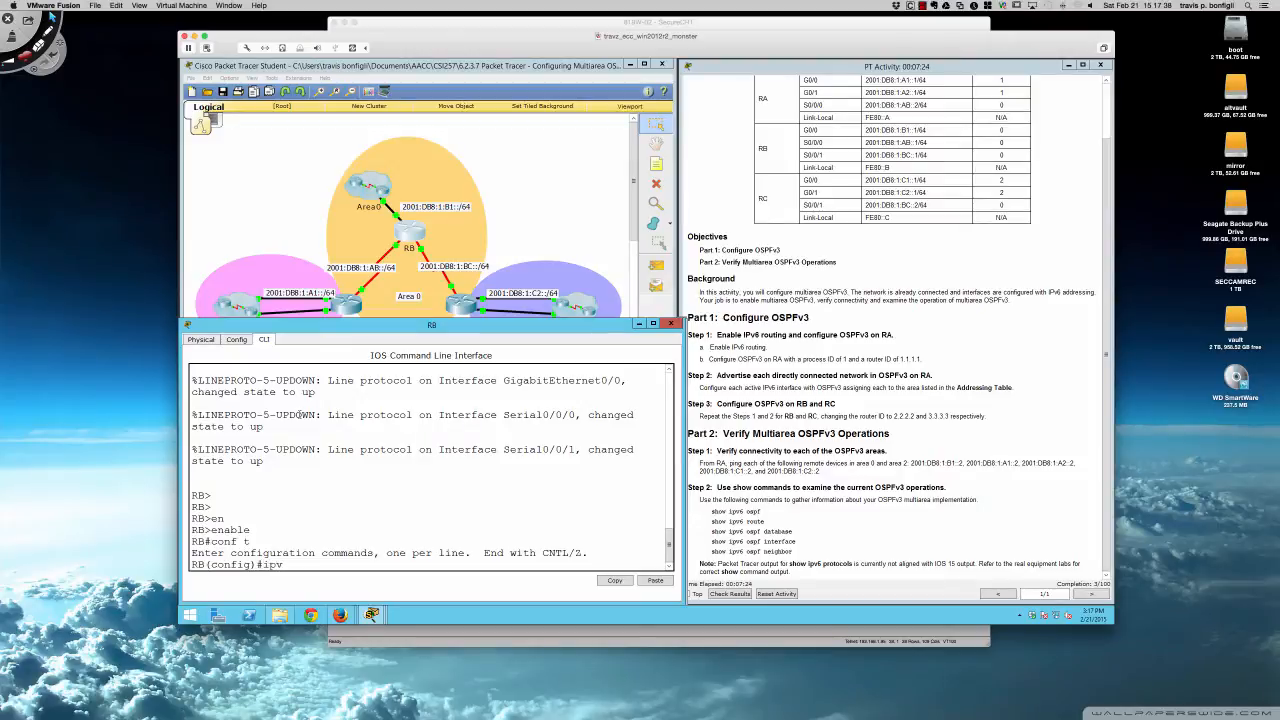
pyautogui.write('6 uni')
pyautogui.press('Tab')
pyautogui.press('Return')
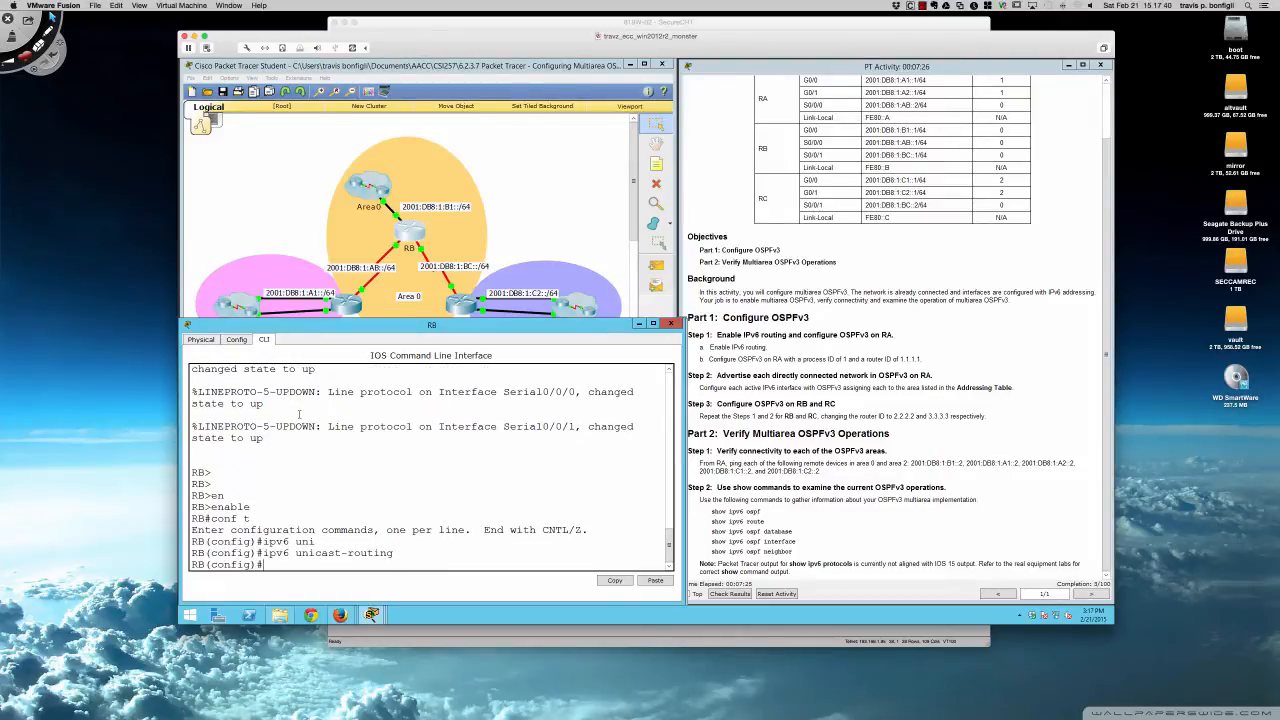
# Switch to RA's command line and enter global configuration mode with en and conf t.
pyautogui.click(344, 302)
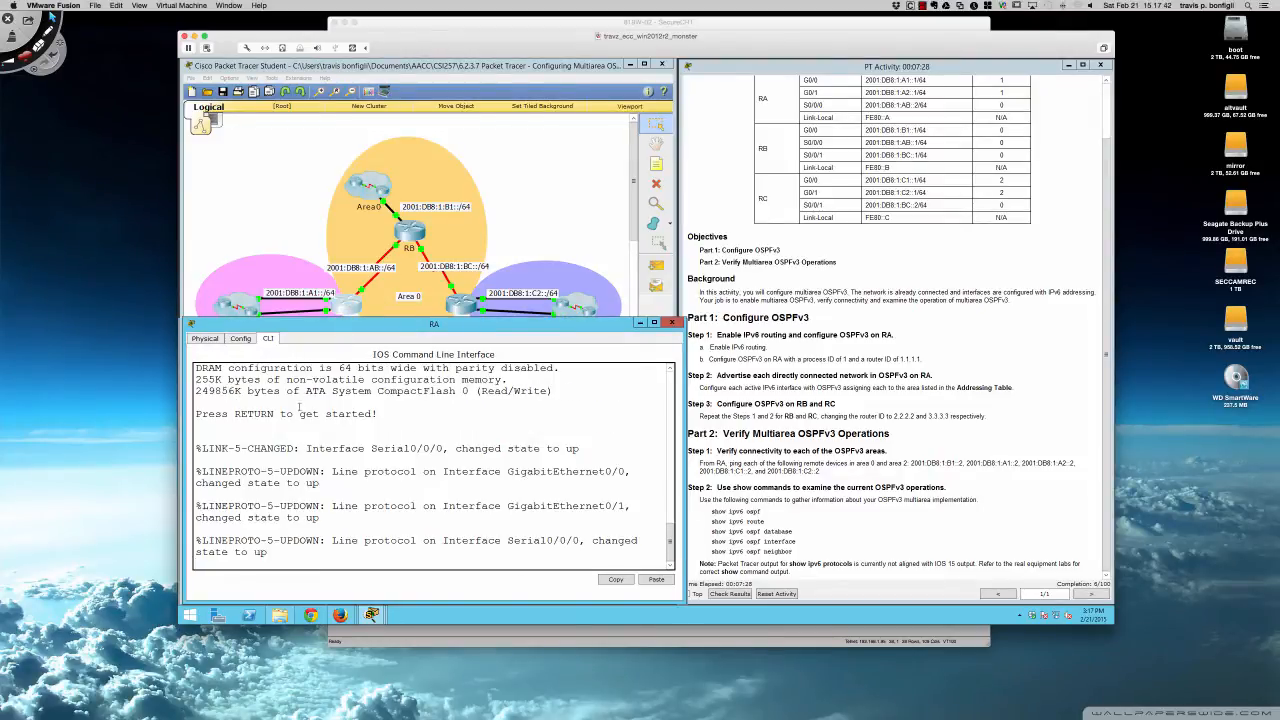
pyautogui.press('Return')
pyautogui.press('Return')
pyautogui.press('Return')
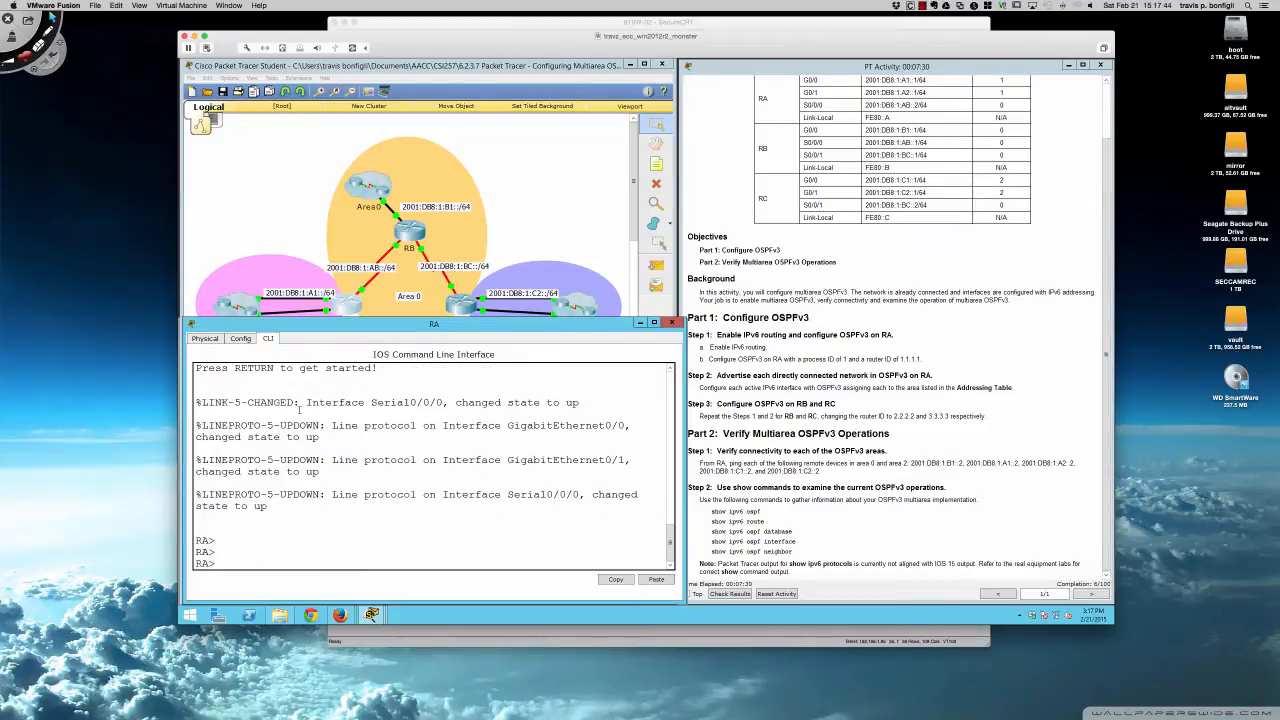
pyautogui.write('en')
pyautogui.press('Return')
pyautogui.write('conf t')
pyautogui.press('Return')
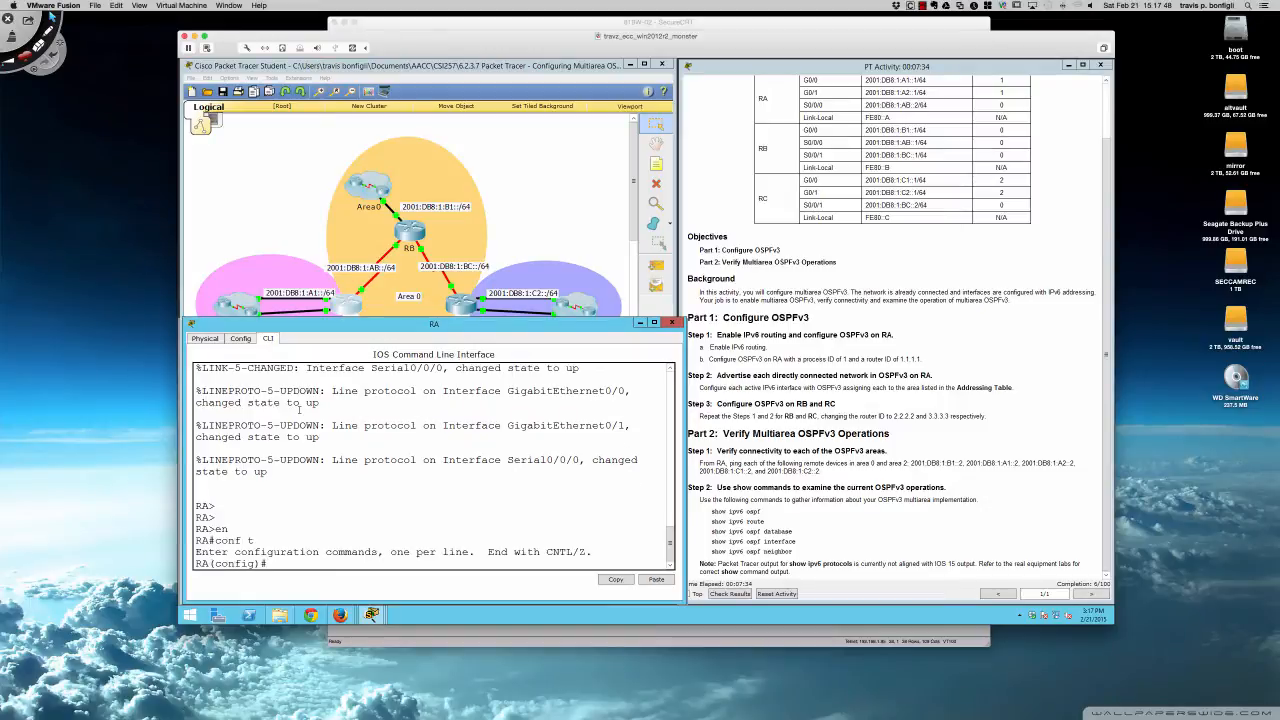
# Enable IPv6 routing on RA with ipv6 unicast-routing.
pyautogui.write('ipv6 uni')
pyautogui.press('Tab')
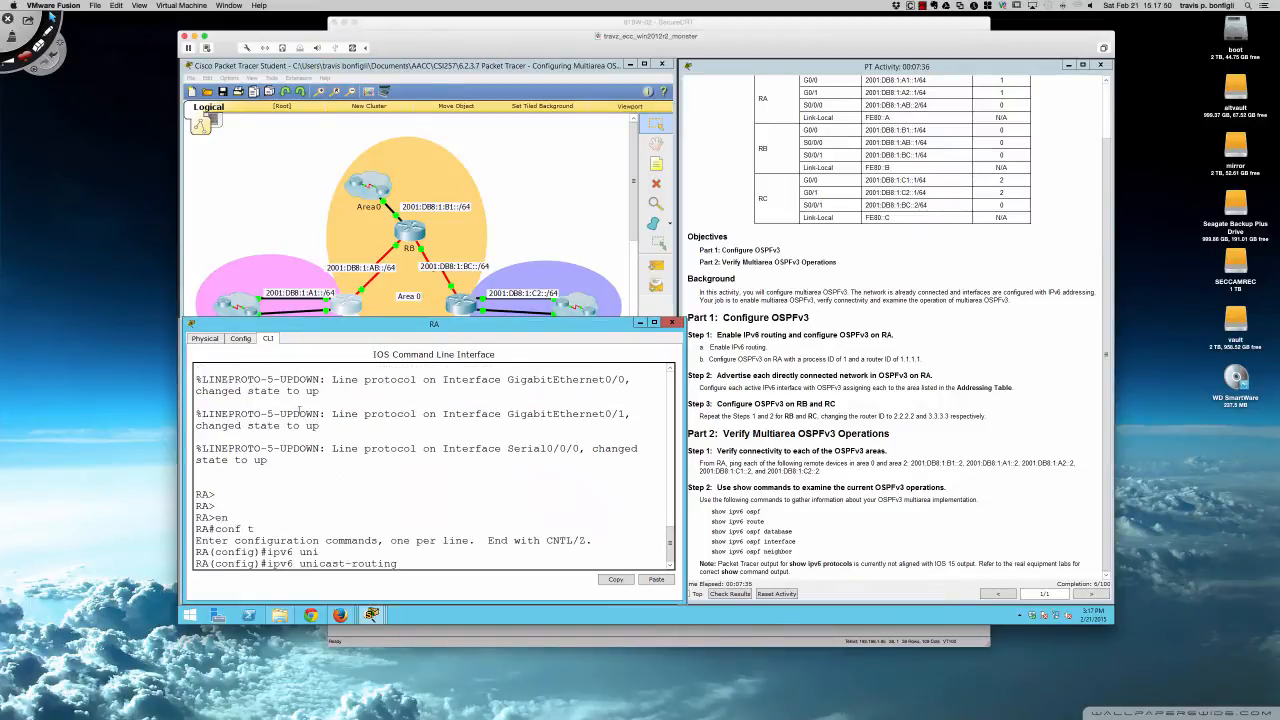
pyautogui.press('Return')
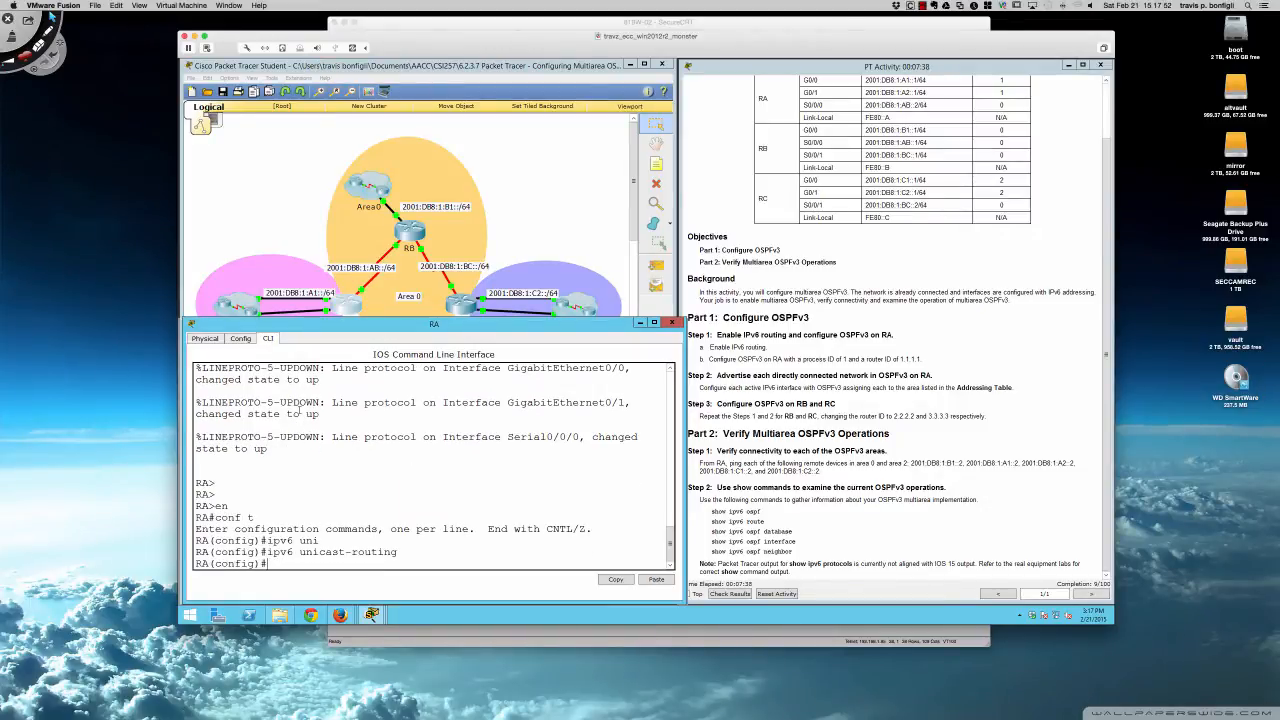
pyautogui.press('Return')
pyautogui.press('Return')
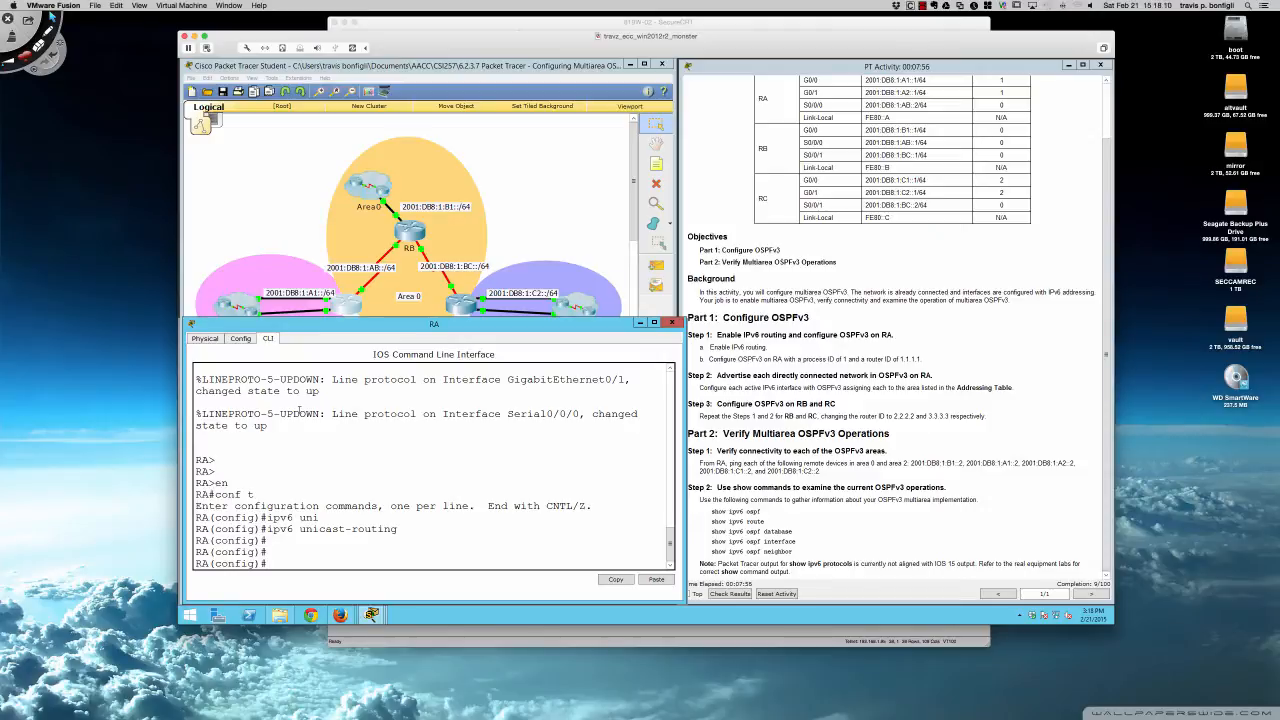
# Start OSPFv3 process 1 on RA with ipv6 router ospf 1, consulting the command help for the available options.
pyautogui.write('ipv6 ')
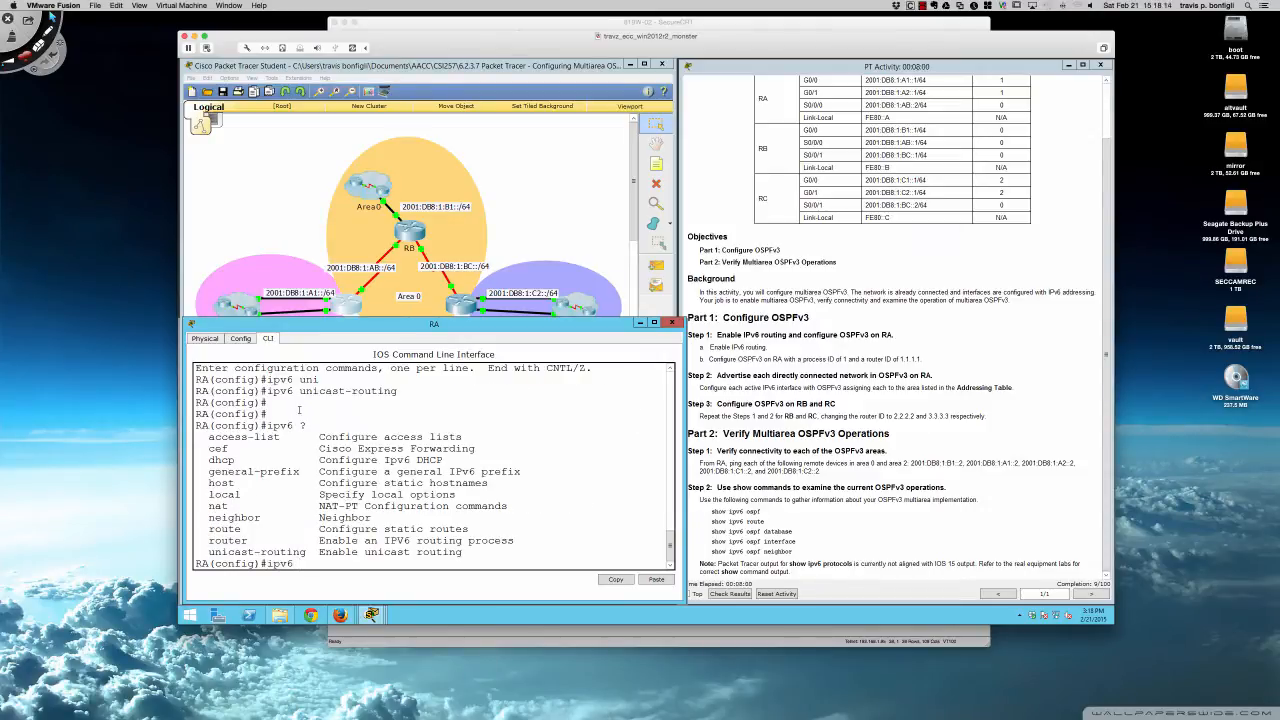
pyautogui.write('?rout')
pyautogui.press('Tab')
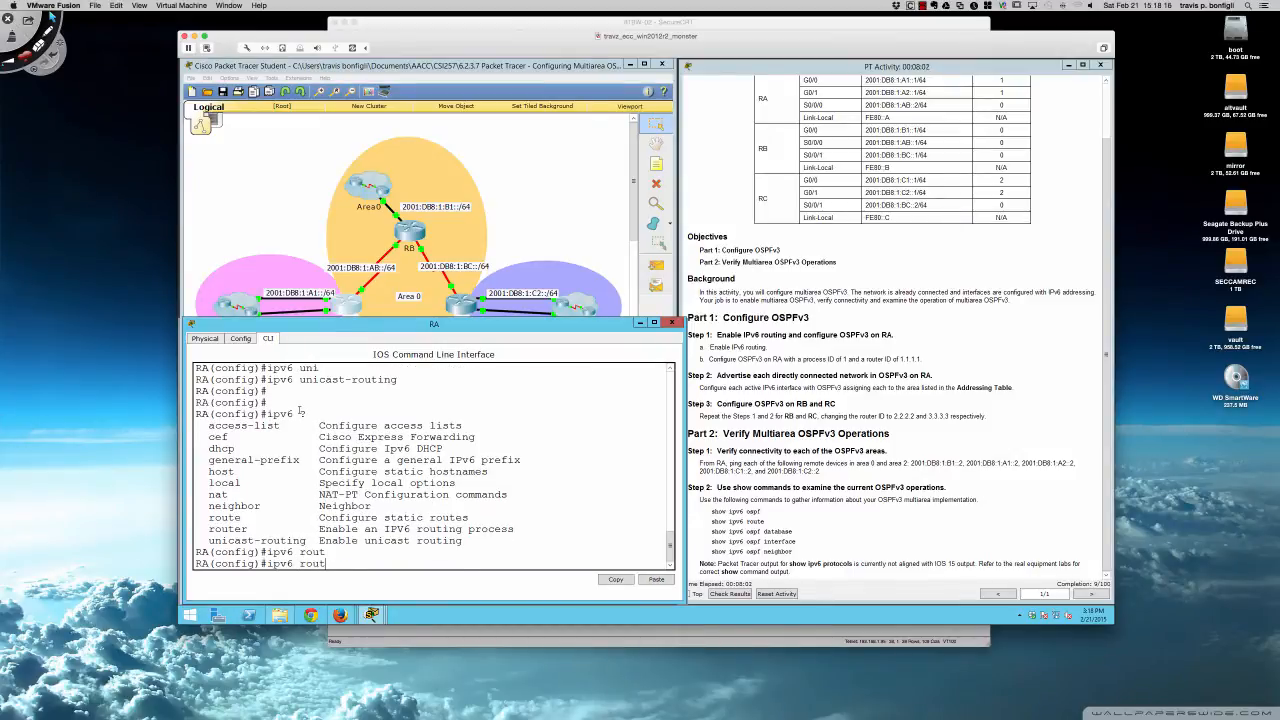
pyautogui.write('er ?')
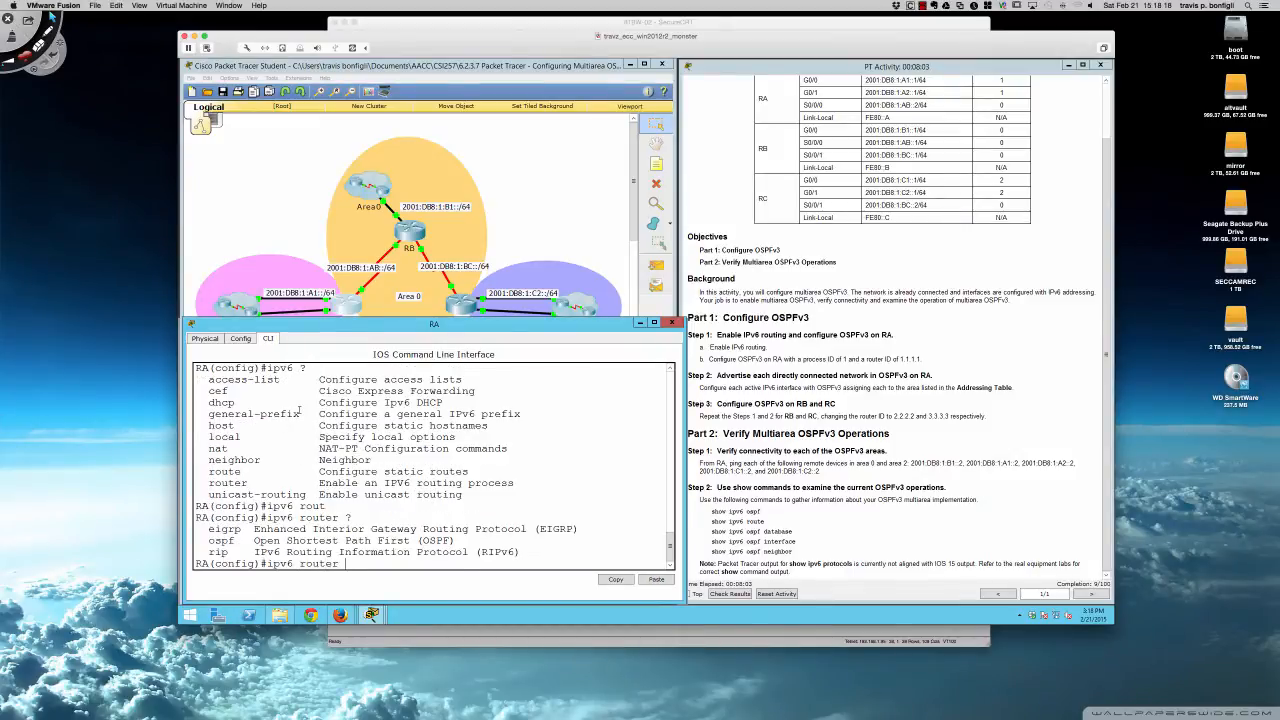
pyautogui.write('ospf ?')
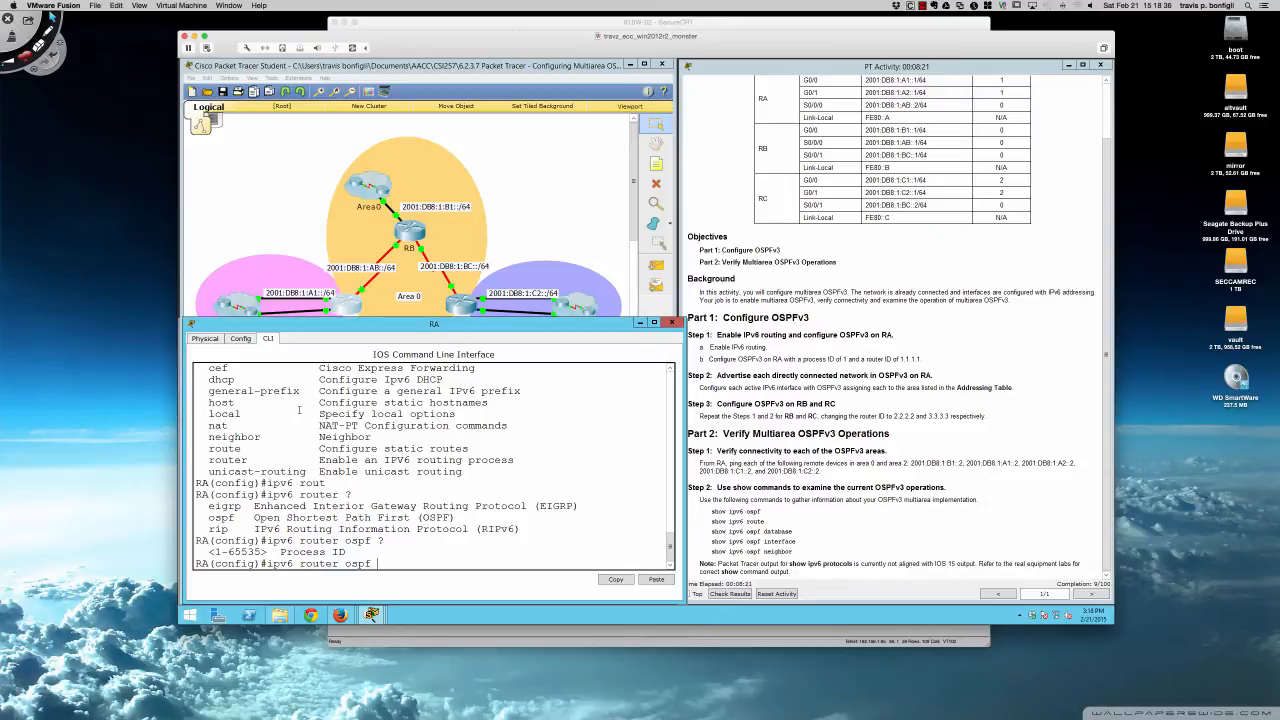
pyautogui.write('1')
pyautogui.press('Return')
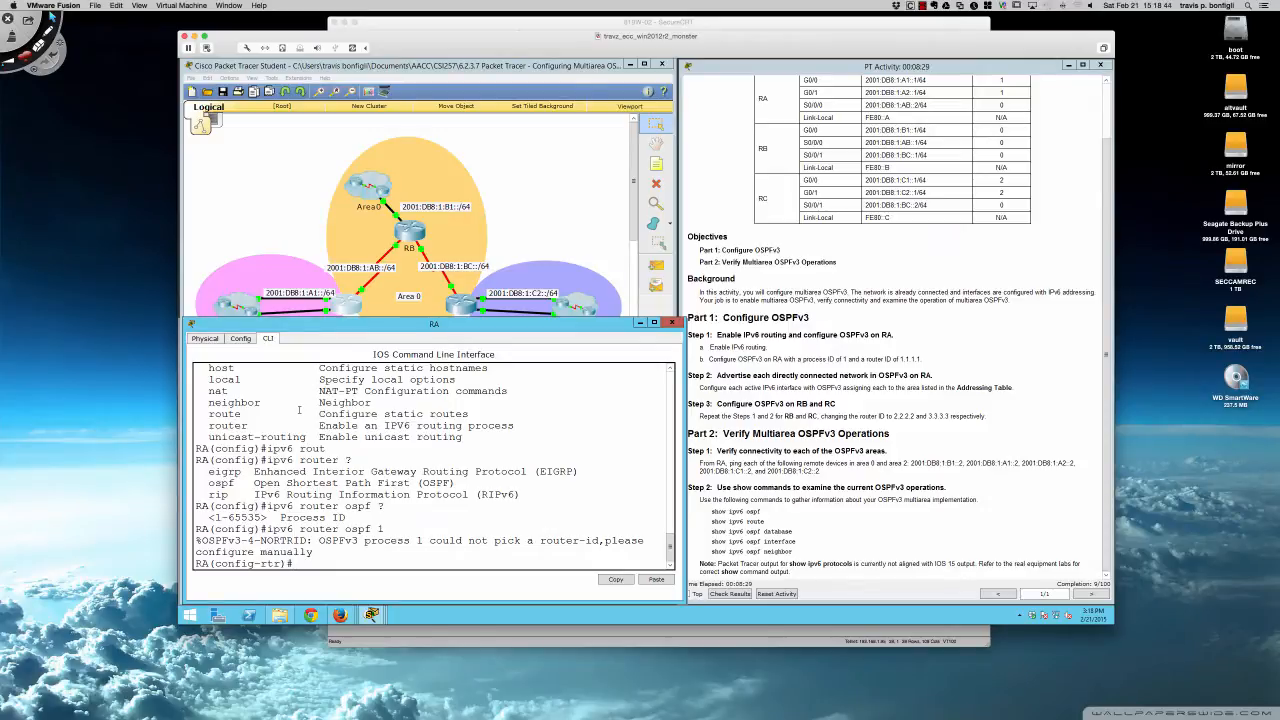
# Set the router ID of RA's OSPFv3 process to 1.1.1.1.
pyautogui.write('route')
pyautogui.press('Tab')
pyautogui.write('1.1.1.1')
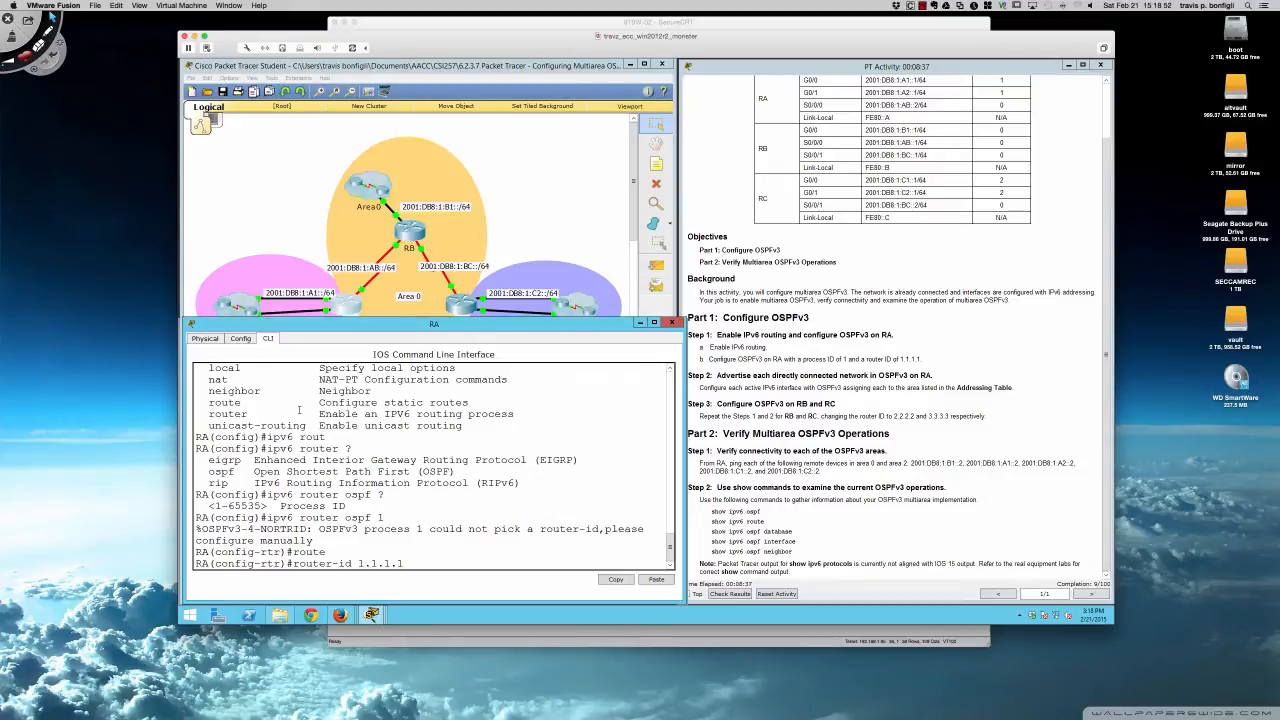
pyautogui.press('Return')
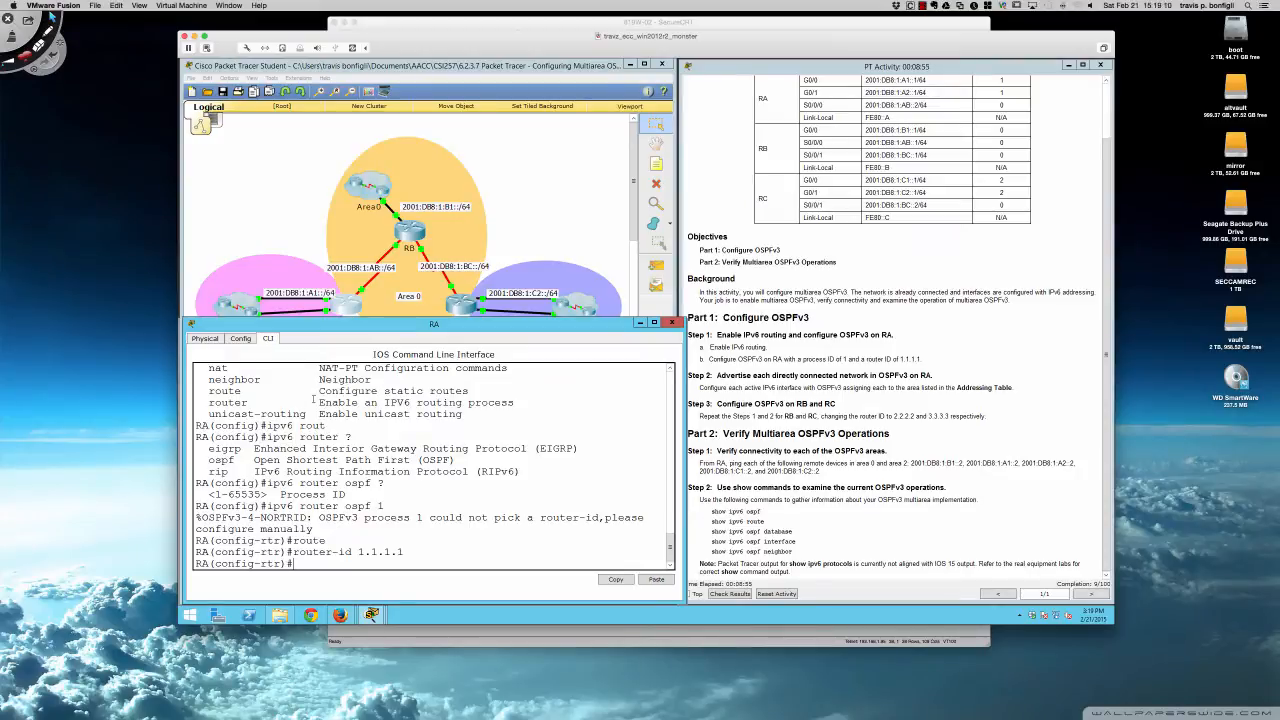
pyautogui.scroll(1, 779, 405)
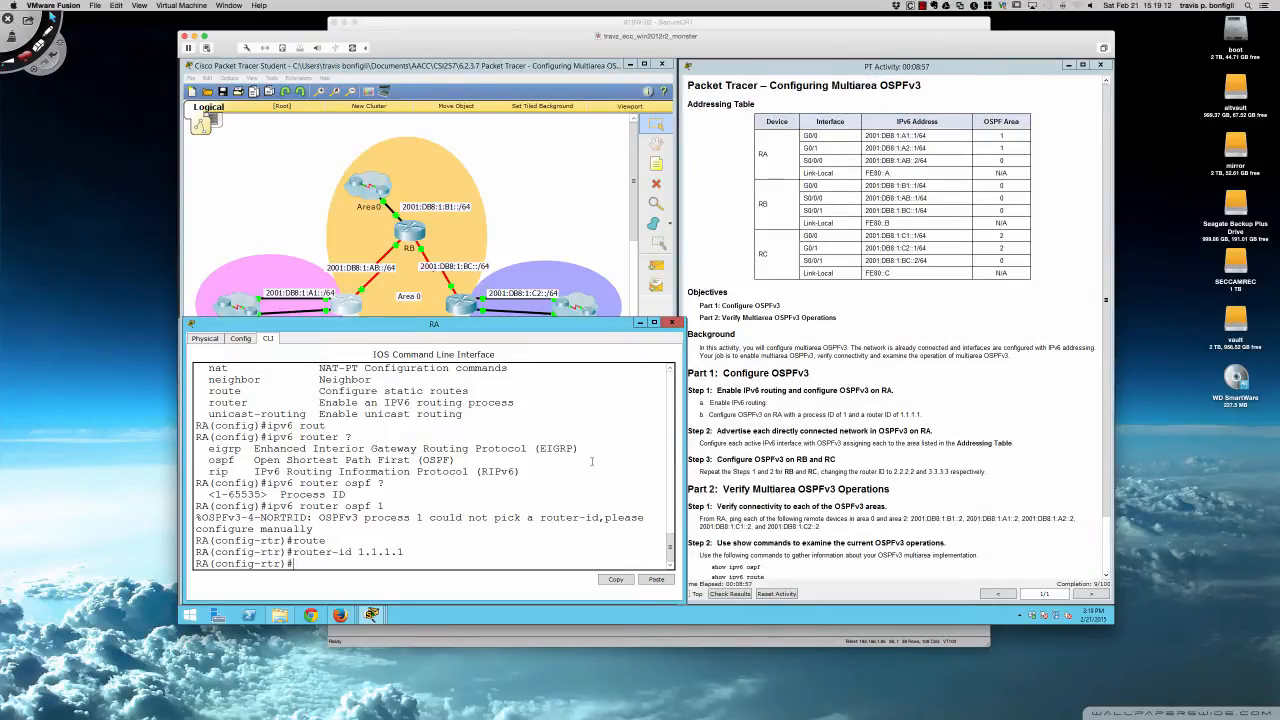
# Assign RA's interface gi0/0 to OSPFv3 process 1 area 1, consulting the ipv6 and ipv6 ospf command help for the options.
pyautogui.press('Return')
pyautogui.press('Return')
pyautogui.press('Return')
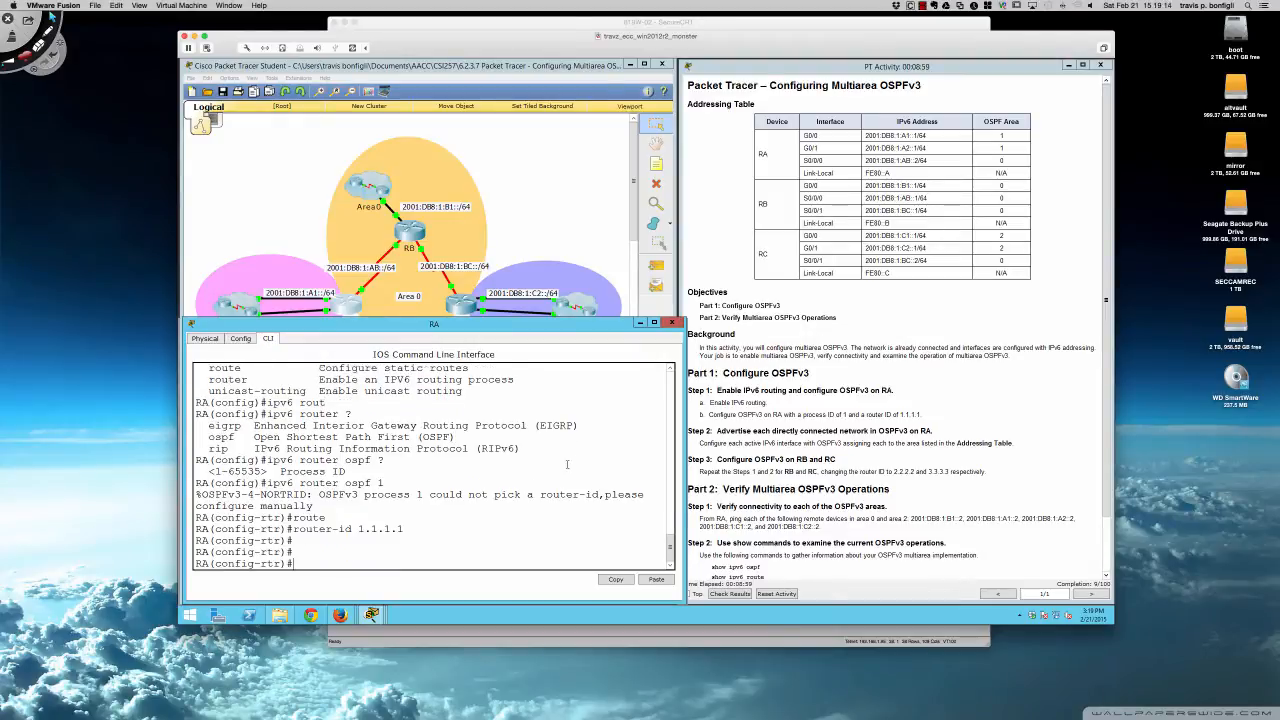
pyautogui.write('int ')
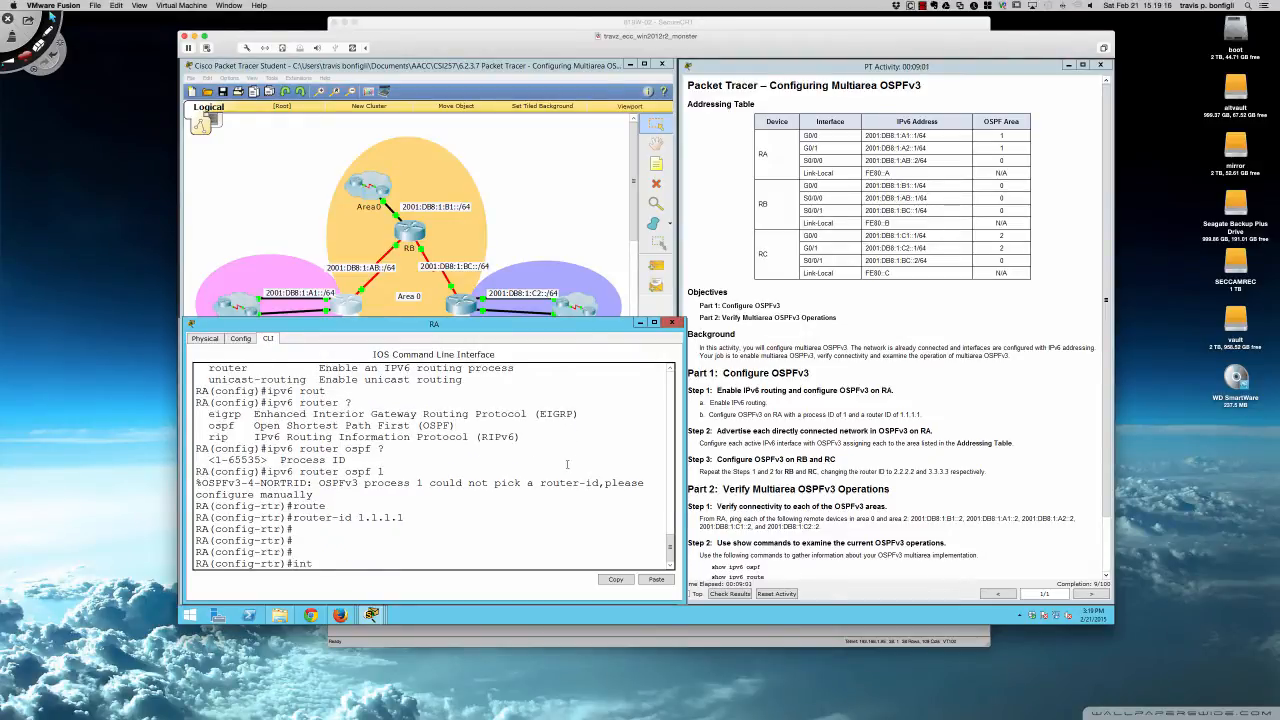
pyautogui.write('gi0/0')
pyautogui.press('Return')
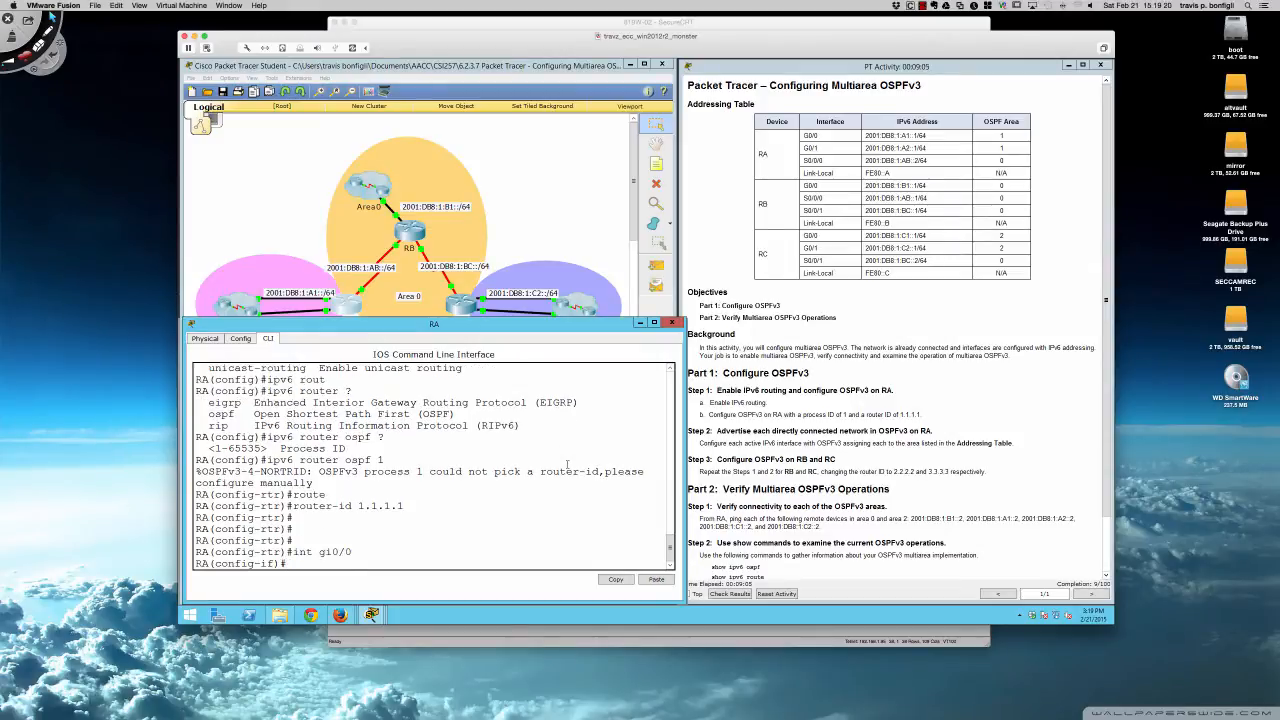
pyautogui.write('ipv6 ?')
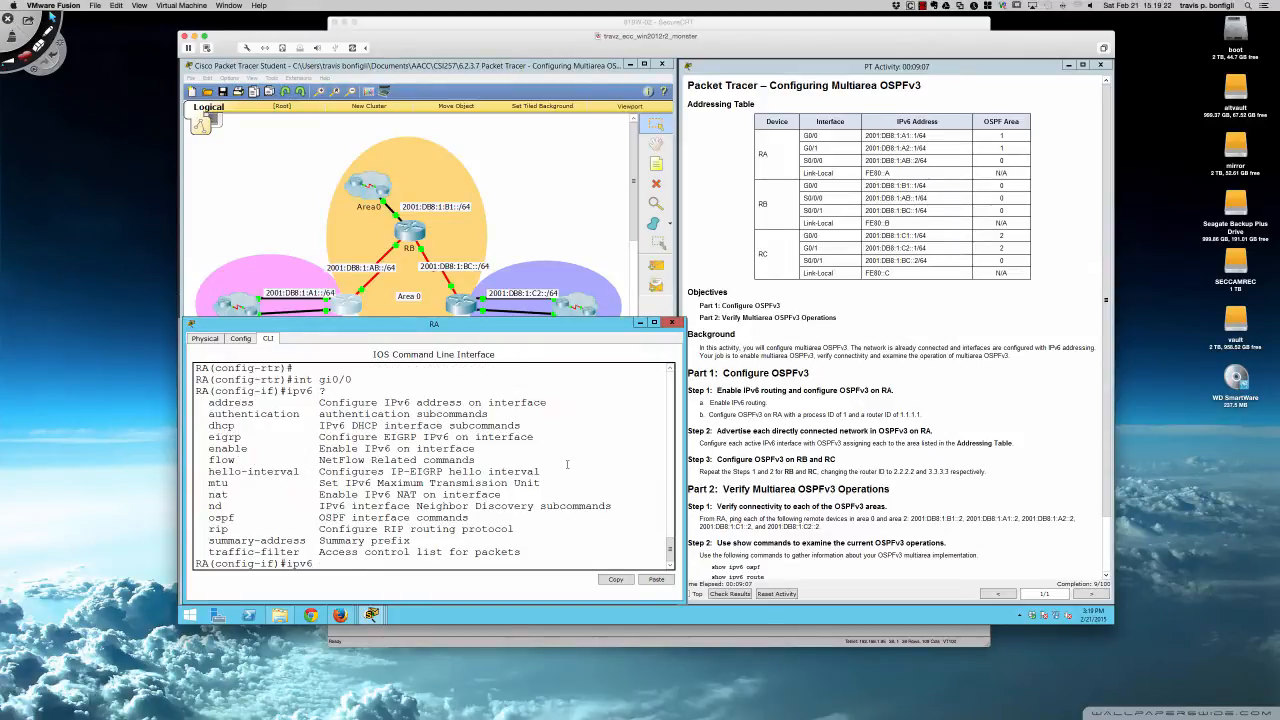
pyautogui.write('ospf ?')
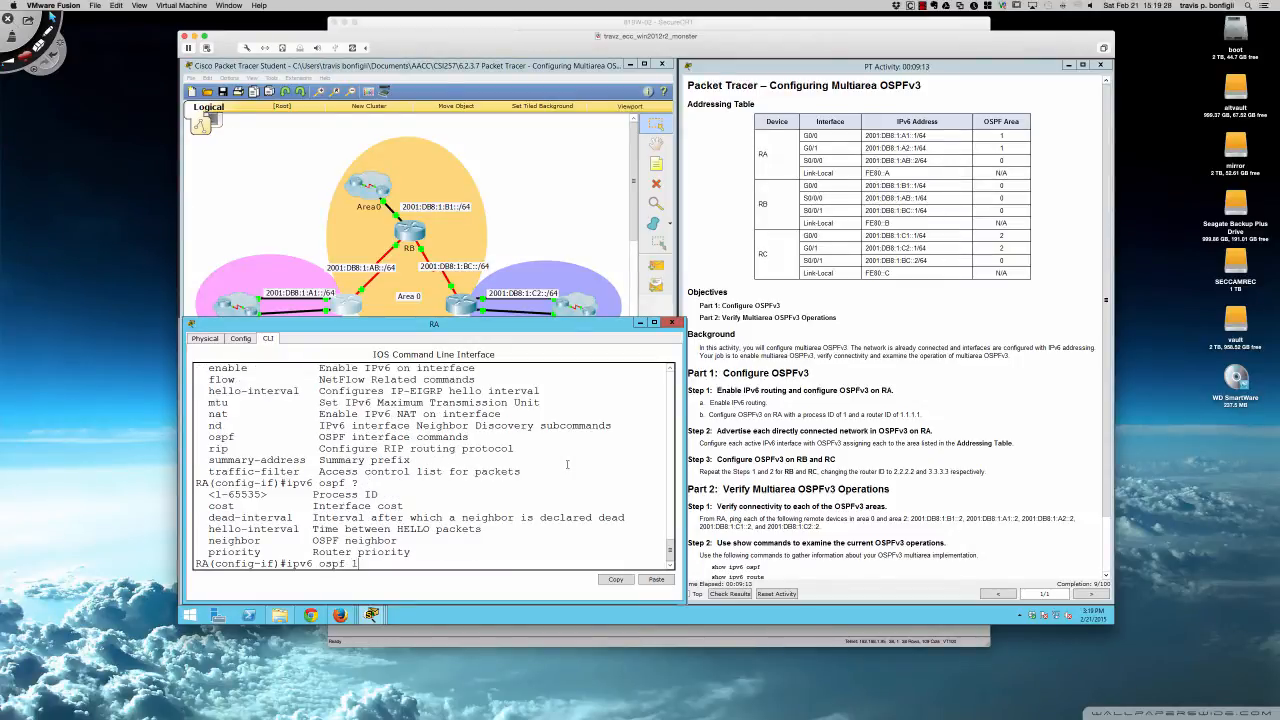
pyautogui.write('1 ?')
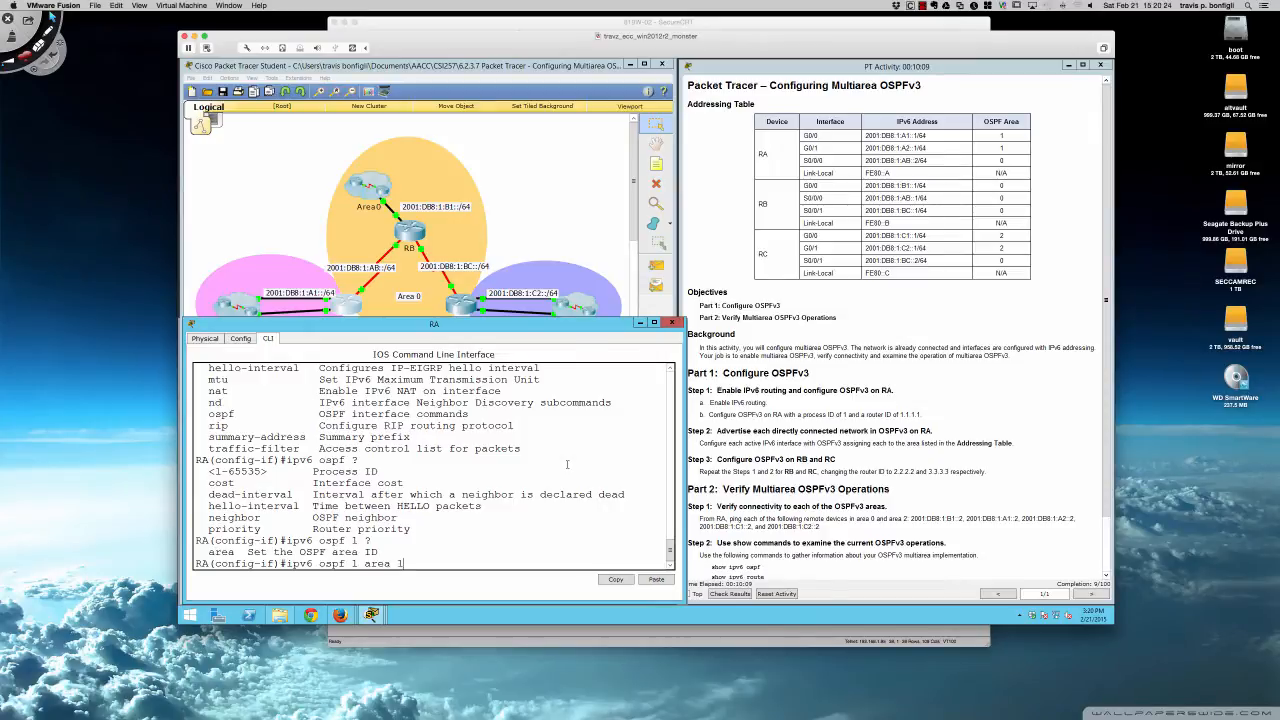
pyautogui.press('Return')
# Assign RA's interface gi0/1 to area 1 with ipv6 ospf 1 area 1.
pyautogui.write('int gi')
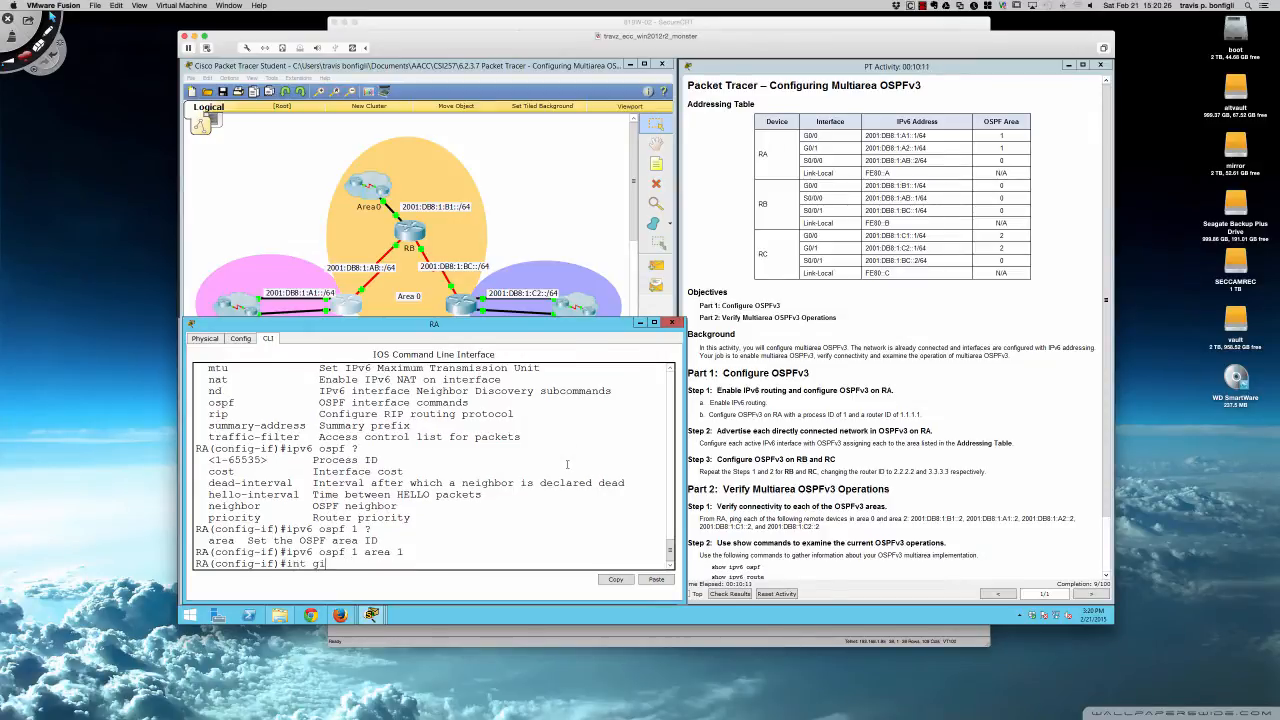
pyautogui.write('0/1')
pyautogui.press('Return')
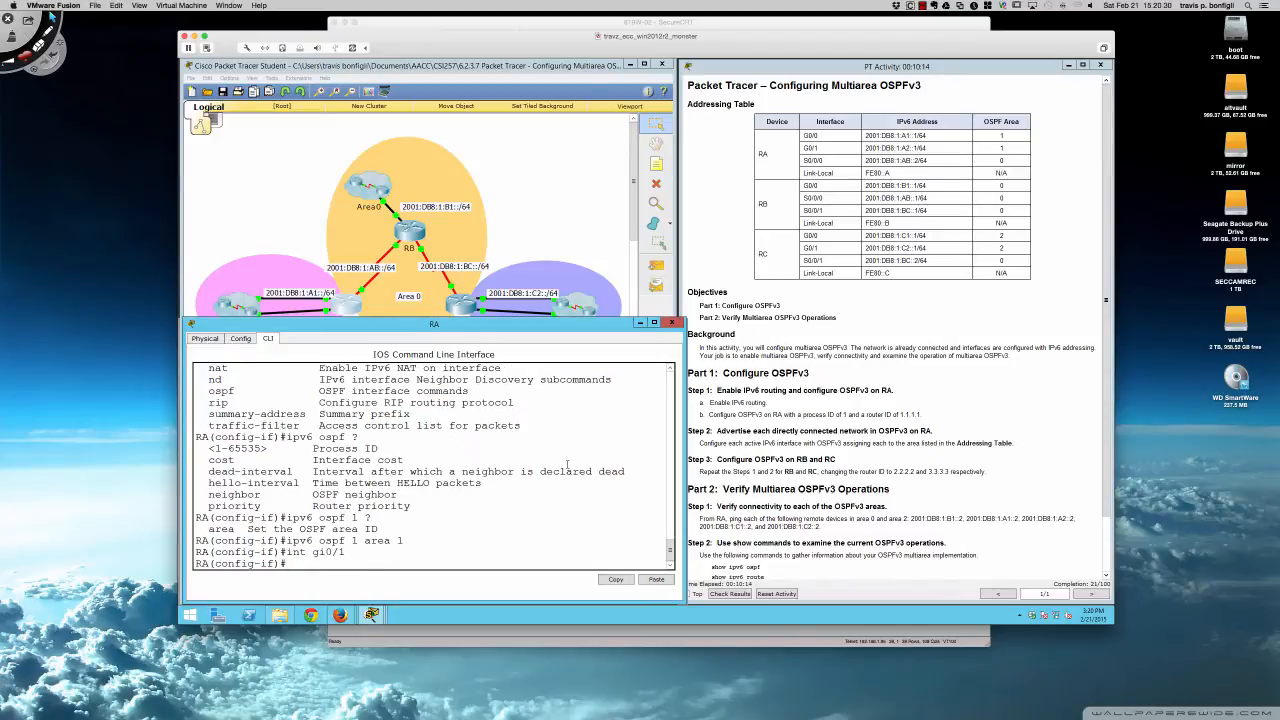
pyautogui.press('Up')
pyautogui.press('Up')
pyautogui.press('Return')
# Assign RA's serial interface s0/0/0 to area 0 with ipv6 ospf 1 area 0.
pyautogui.write('int')
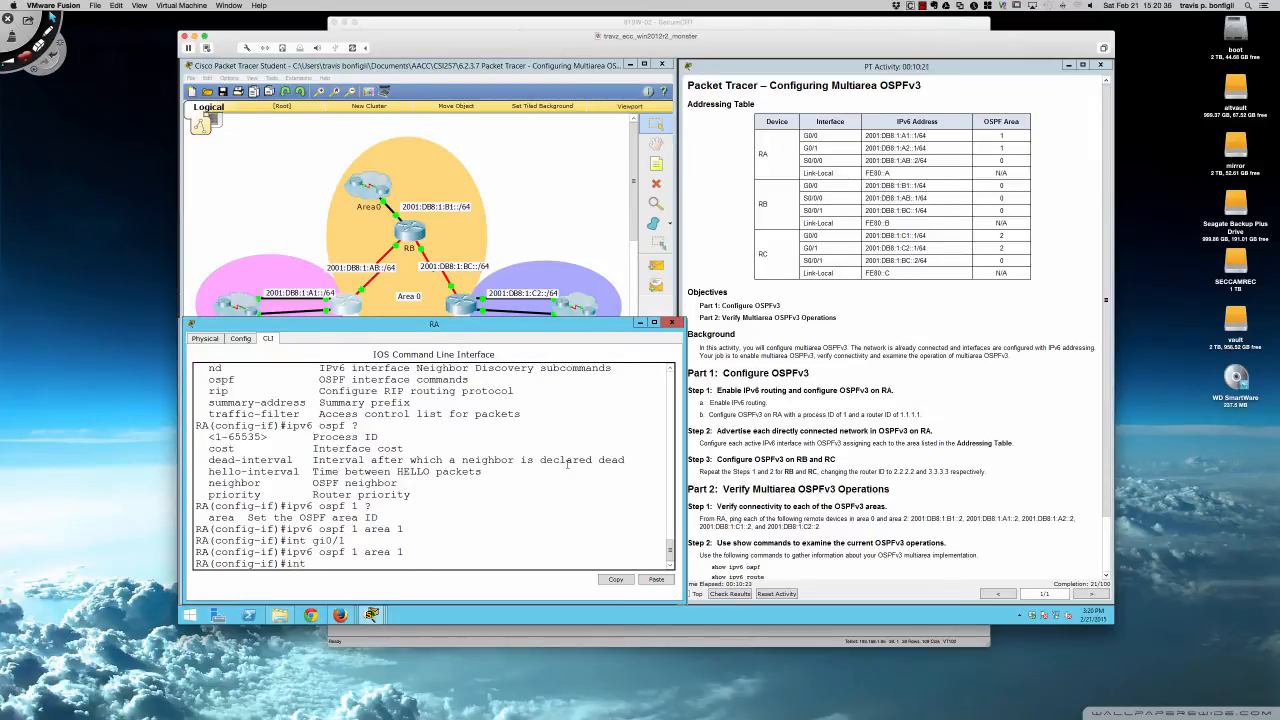
pyautogui.write(' s0/0/0')
pyautogui.press('Return')
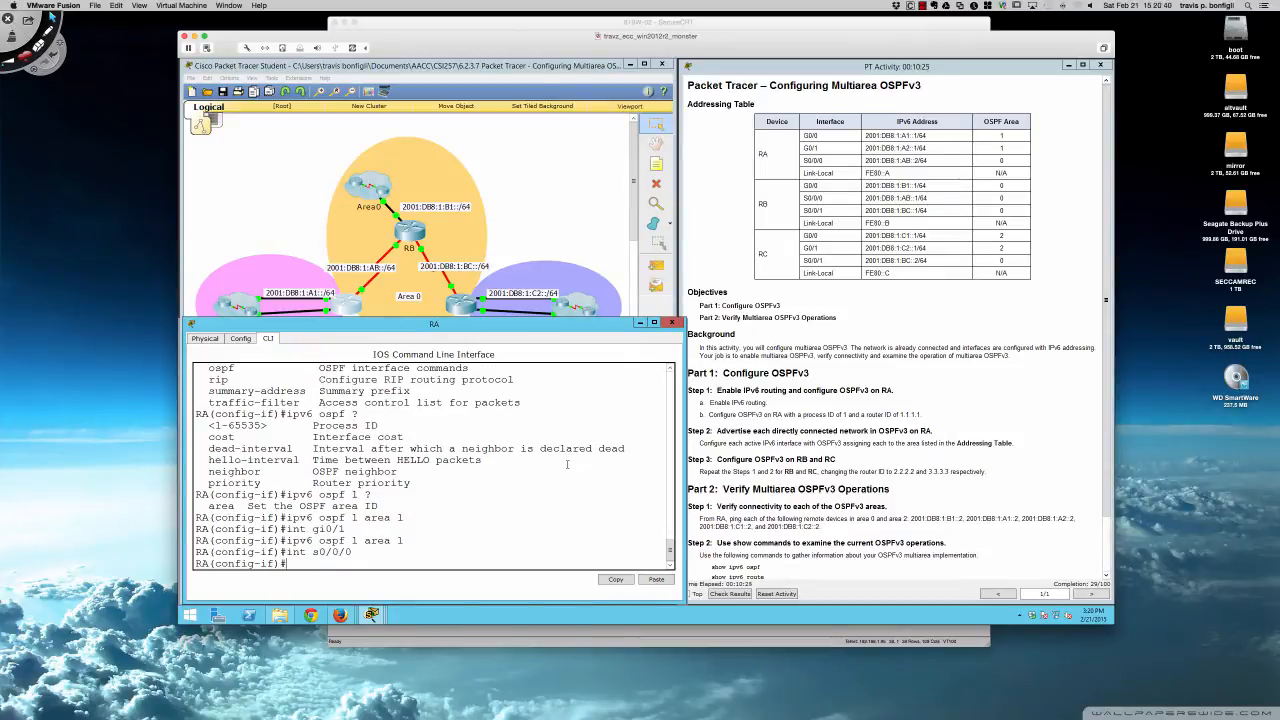
pyautogui.press('Up')
pyautogui.press('Up')
pyautogui.press('BackSpace')
pyautogui.press('Return')
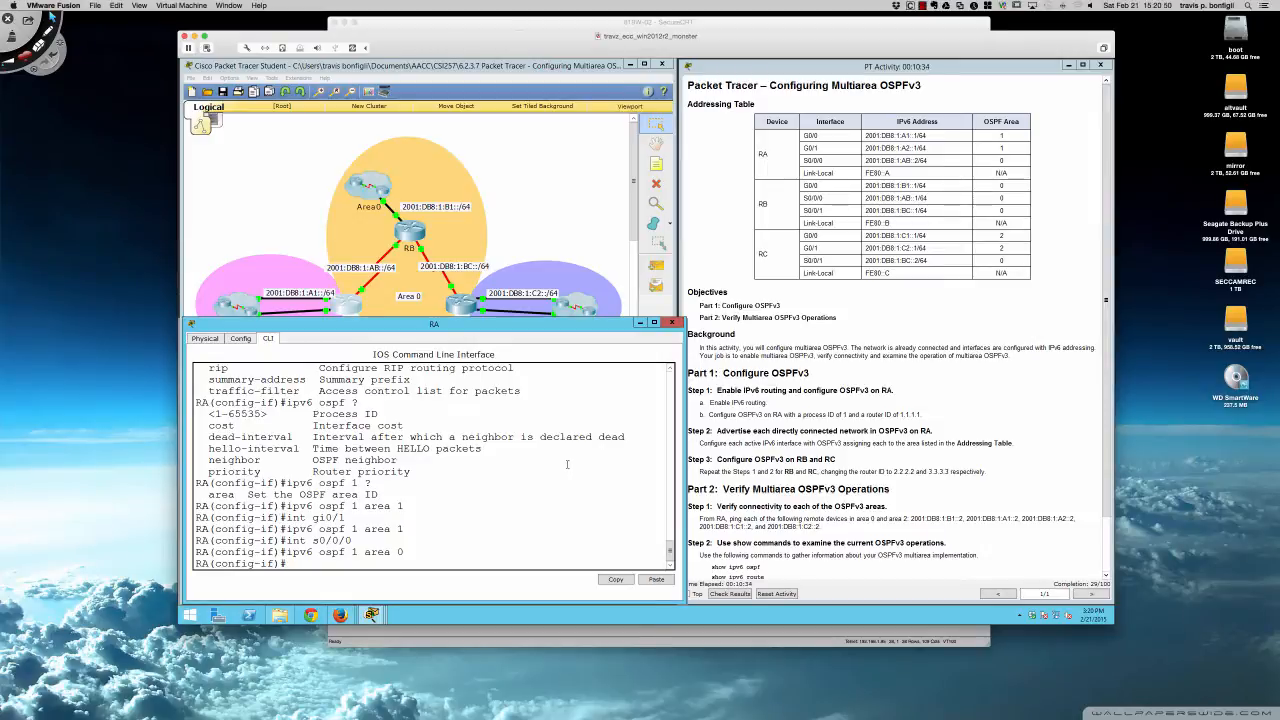
pyautogui.press('Return')
pyautogui.press('Return')
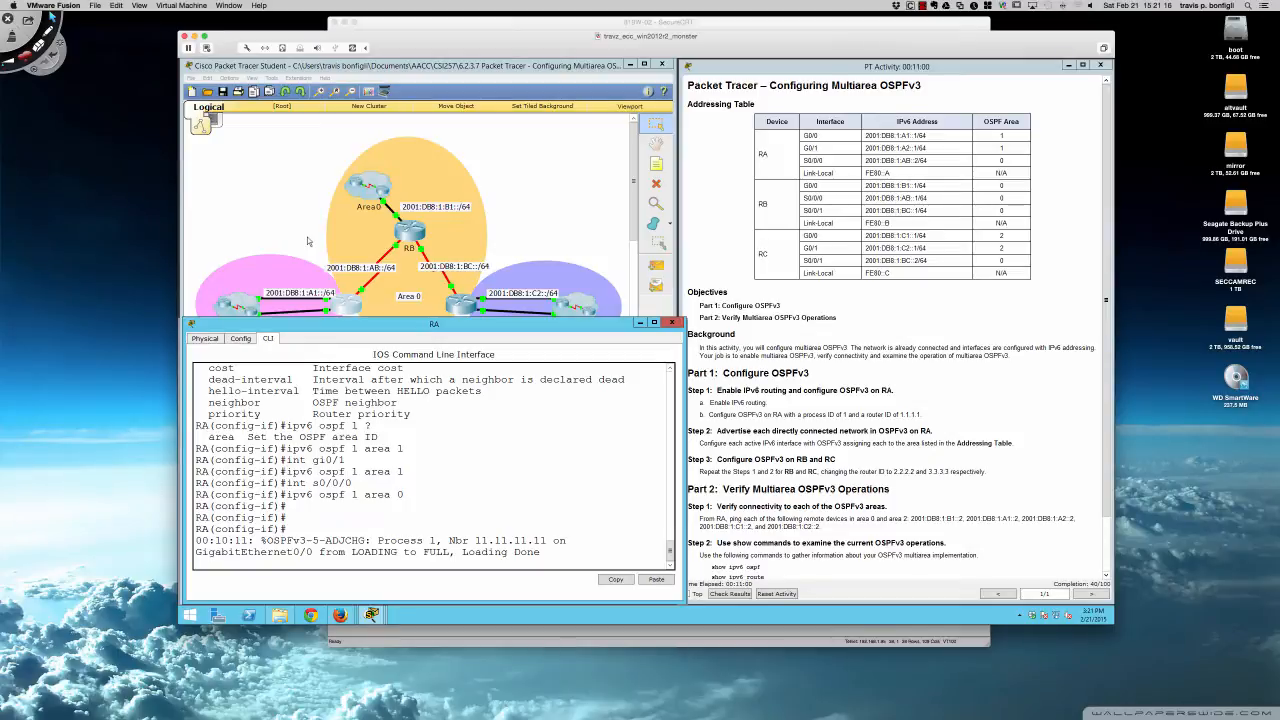
# Examine the three OSPF areas in the topology and the neighbor ID in RA's GigabitEthernet0/0 adjacency message.
pyautogui.scroll(-3, 310, 242)
pyautogui.moveTo(634, 255); pyautogui.dragTo(634, 233)
pyautogui.click(683, 370)
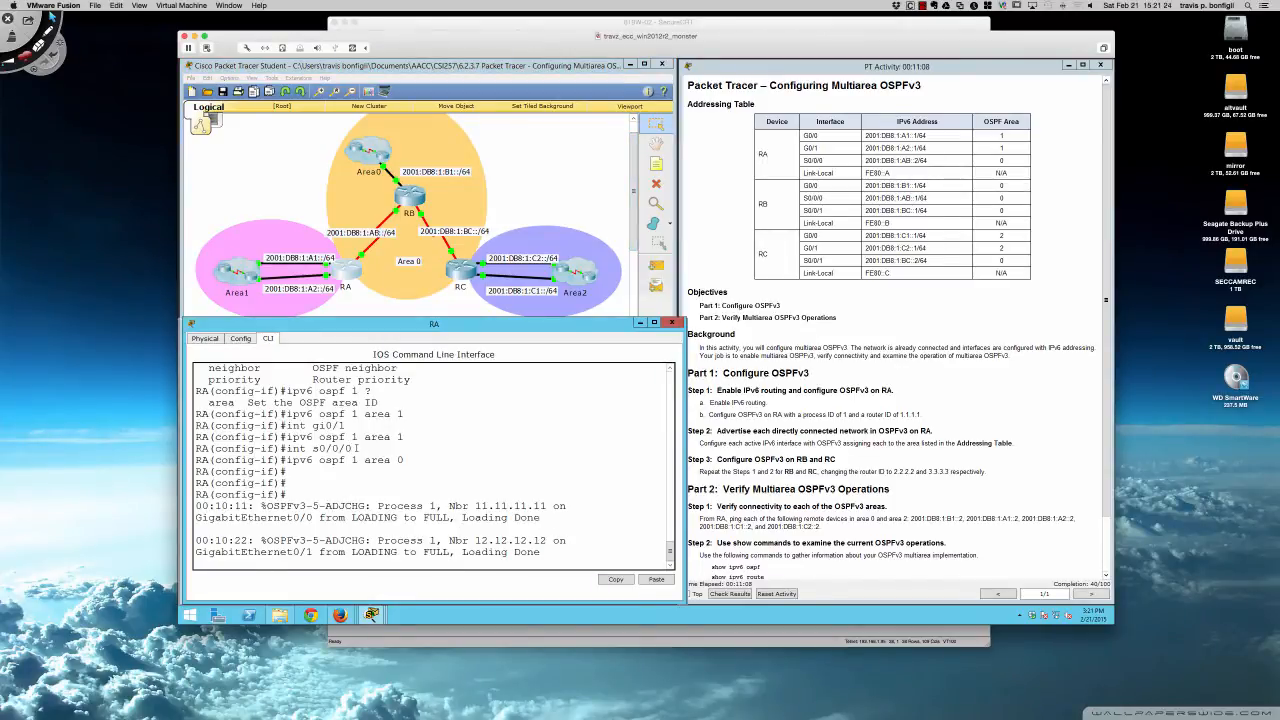
pyautogui.press('Return')
pyautogui.press('Return')
pyautogui.press('Return')
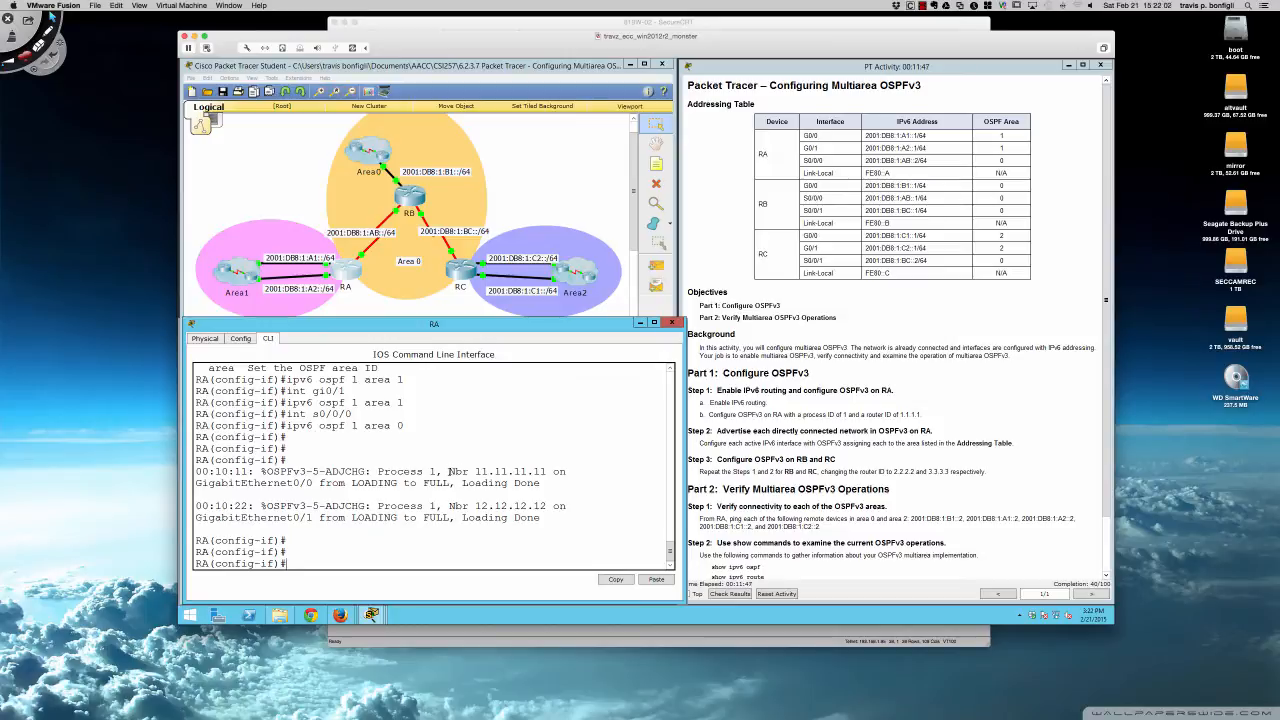
pyautogui.moveTo(449, 471); pyautogui.dragTo(549, 471)
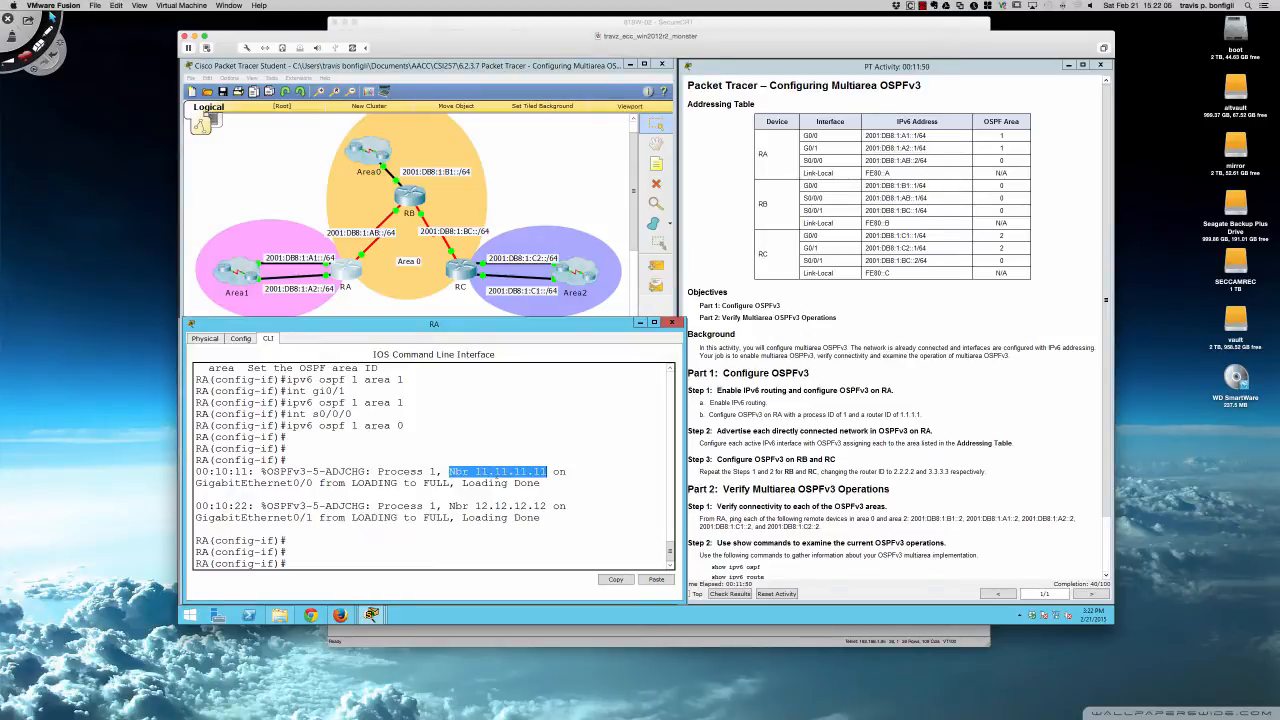
pyautogui.click(490, 474)
pyautogui.moveTo(449, 471); pyautogui.dragTo(548, 471)
pyautogui.click(502, 471)
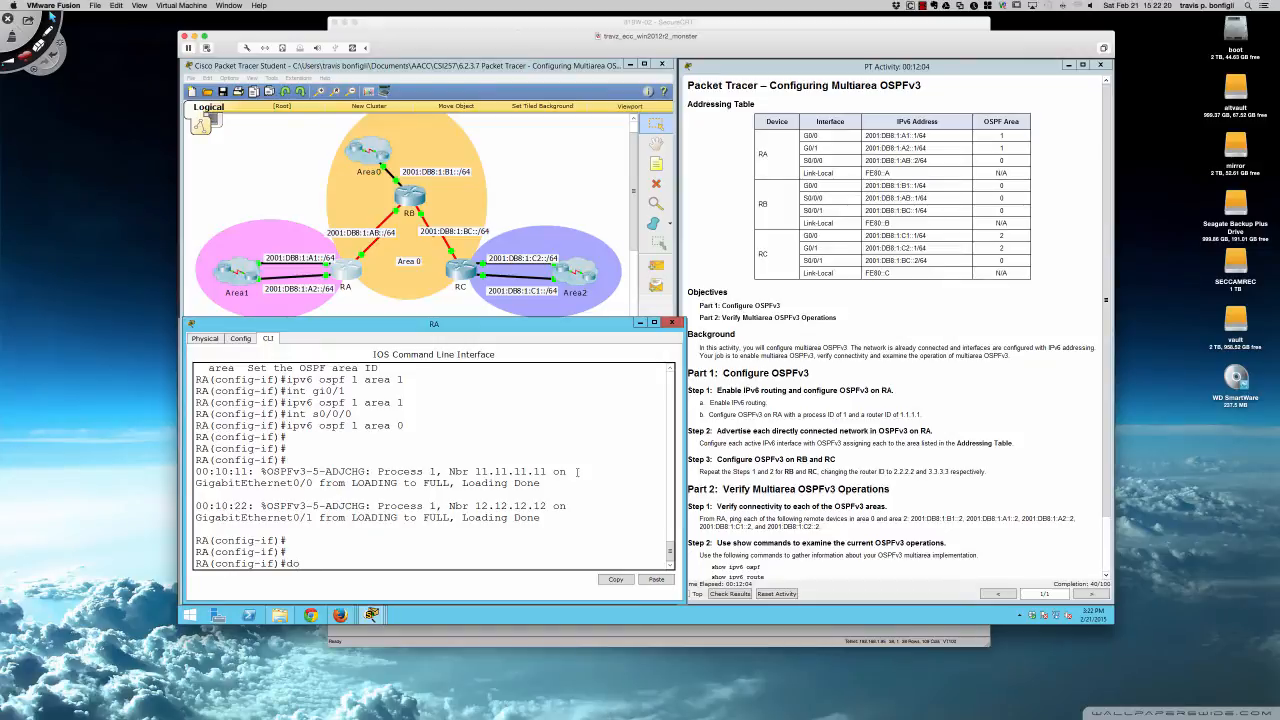
# Display RA's IPv6 and IPv4 interface summaries with do sh ipv6 int bri and do sh ip int bri.
pyautogui.write('do sh ipv6 int bri')
pyautogui.press('Return')
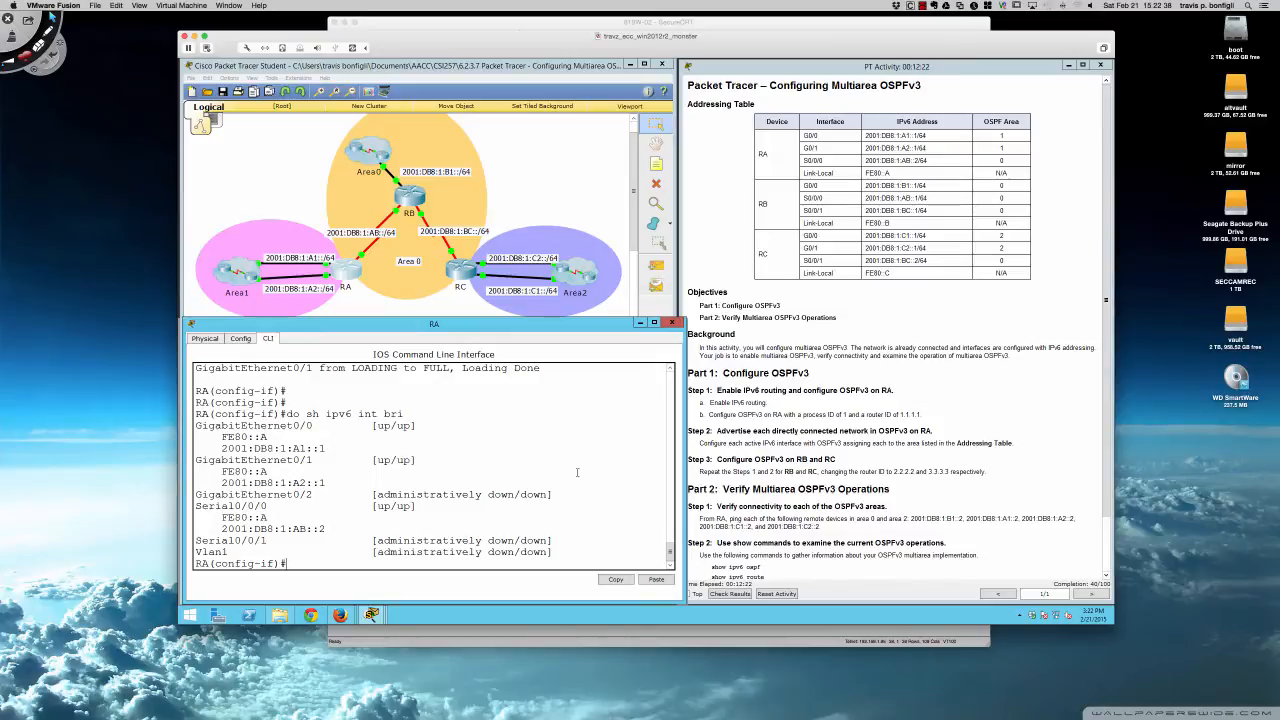
pyautogui.write('do sh ip int bri')
pyautogui.press('Return')
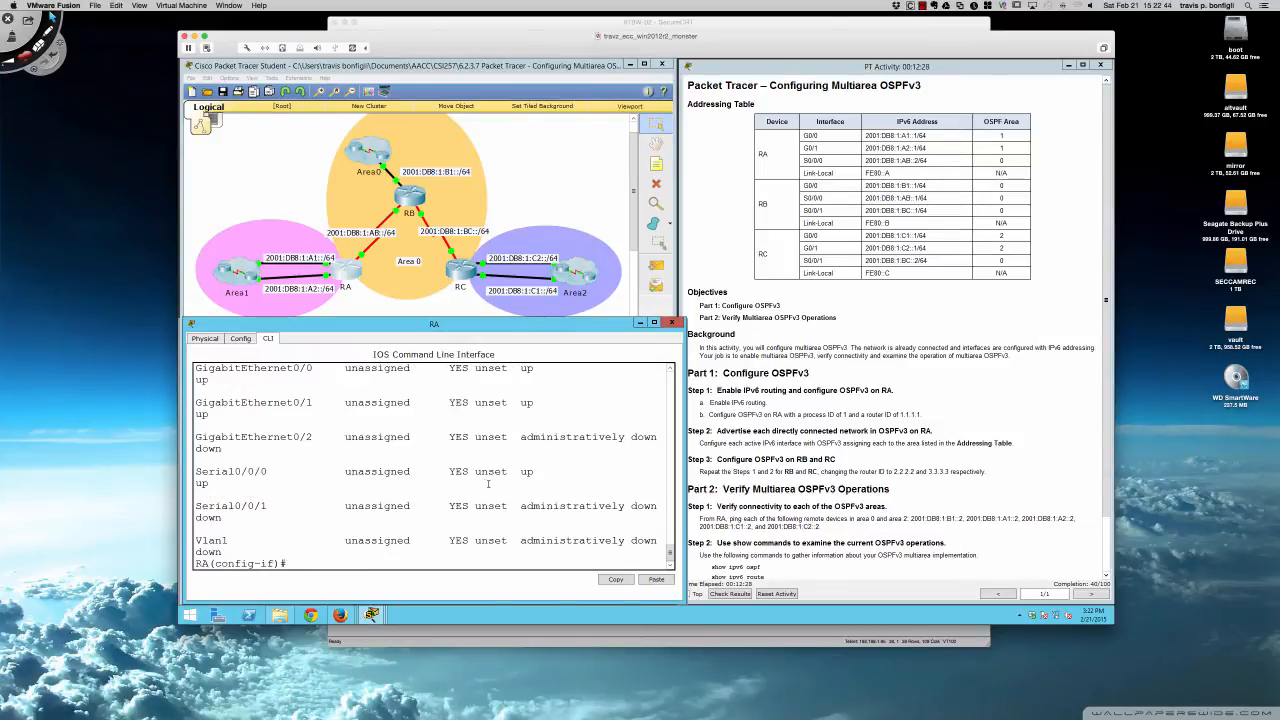
pyautogui.scroll(1, 482, 482)
pyautogui.scroll(2, 482, 482)
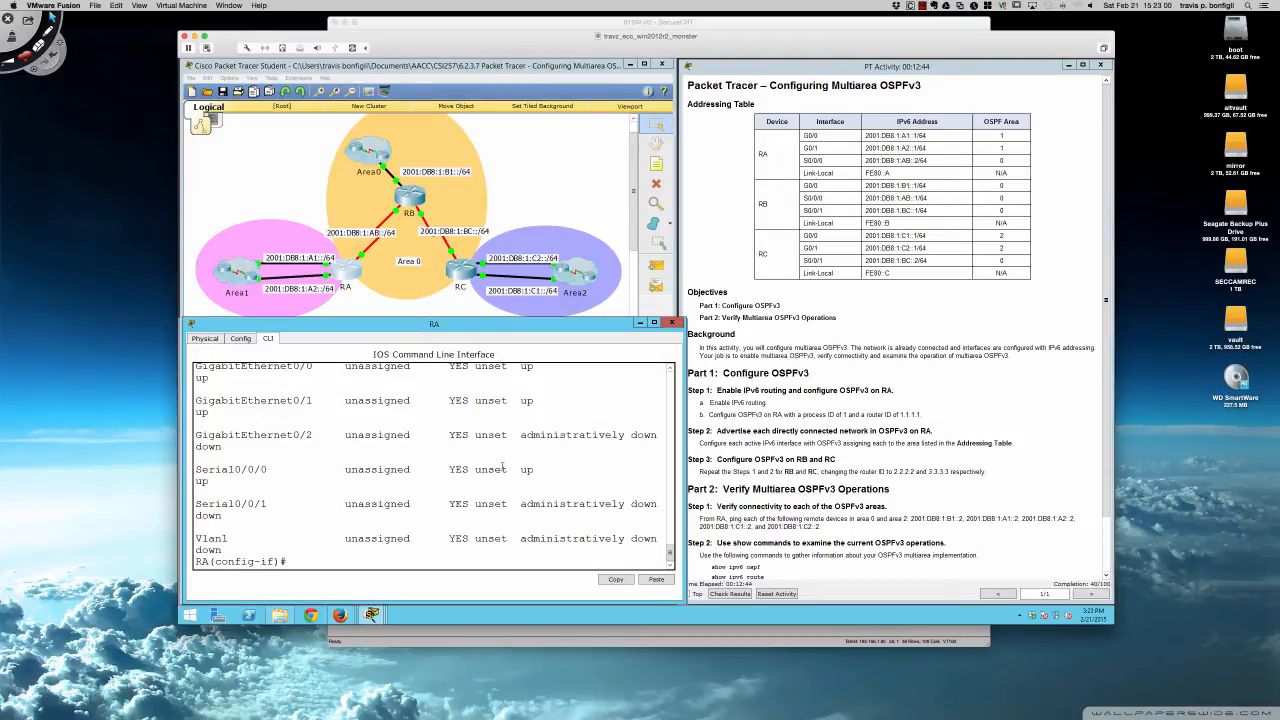
# List RA's neighbors with do sh ip ospf nei and do sh ipv6 ospf nei, and examine the first neighbor's ID and priority.
pyautogui.write('do sh ip ospf nei')
pyautogui.press('Return')
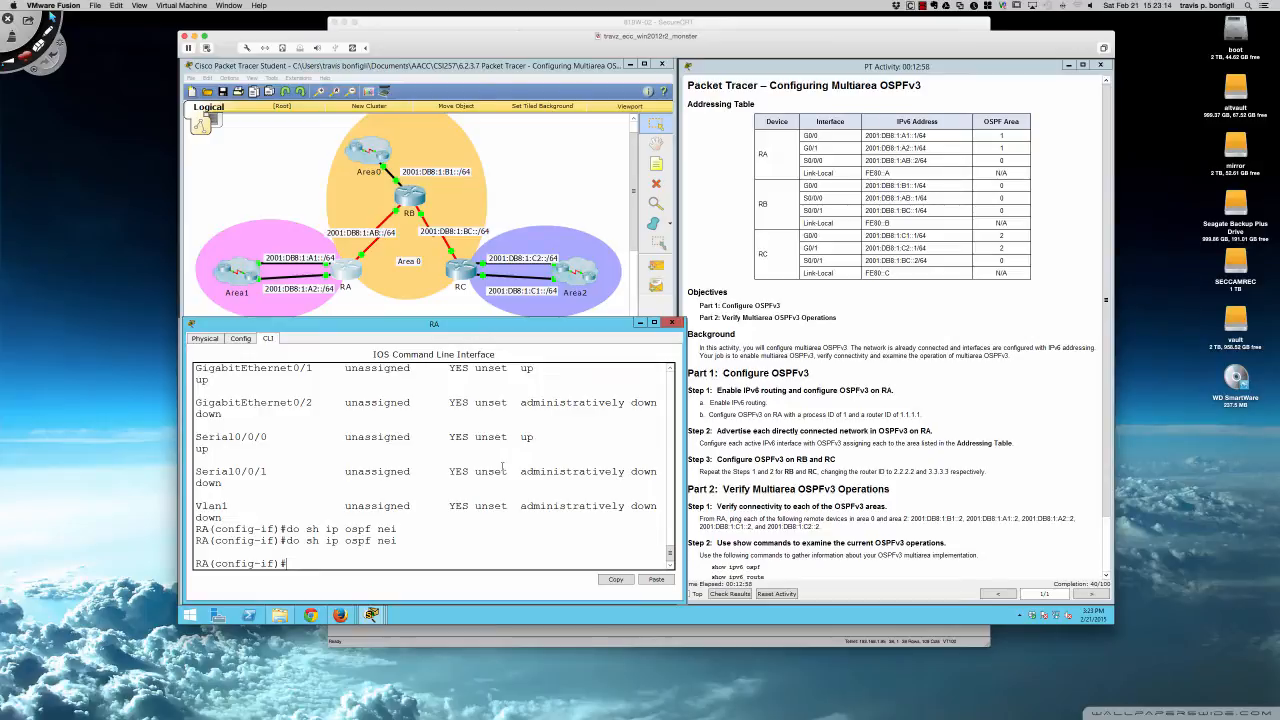
pyautogui.press('Up')
pyautogui.write('v6')
pyautogui.press('Return')
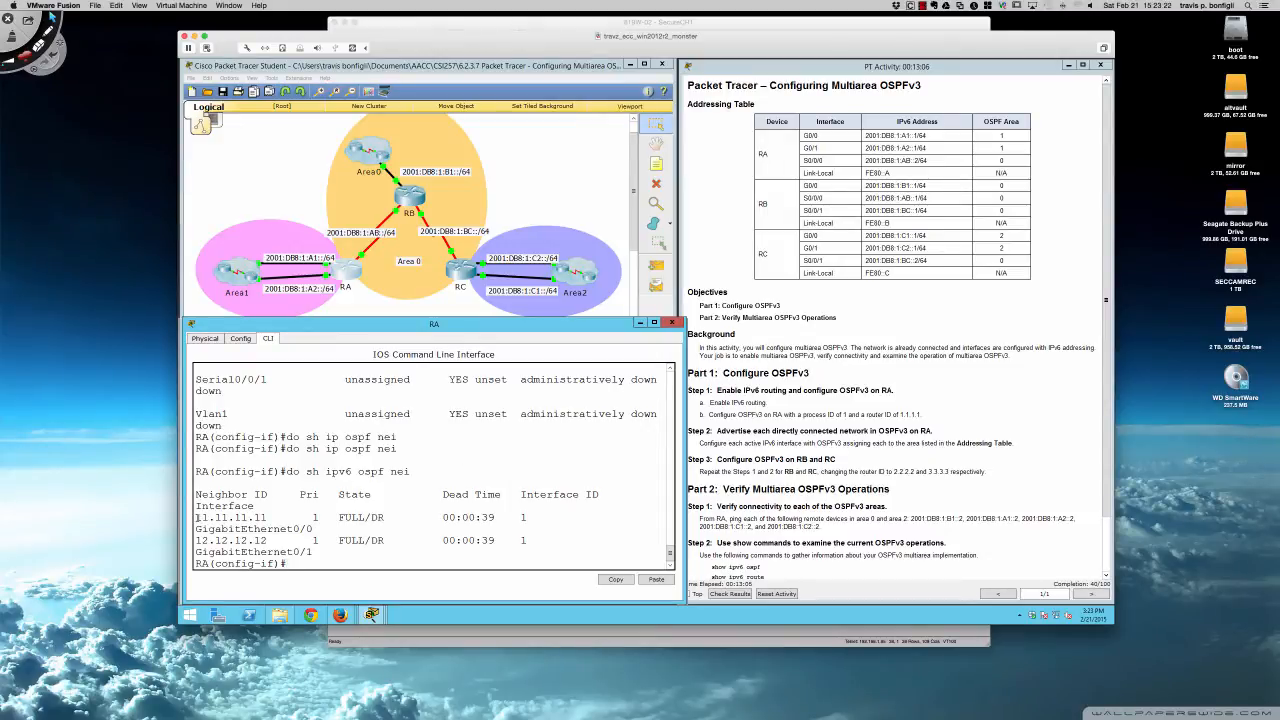
pyautogui.moveTo(197, 517); pyautogui.dragTo(268, 518)
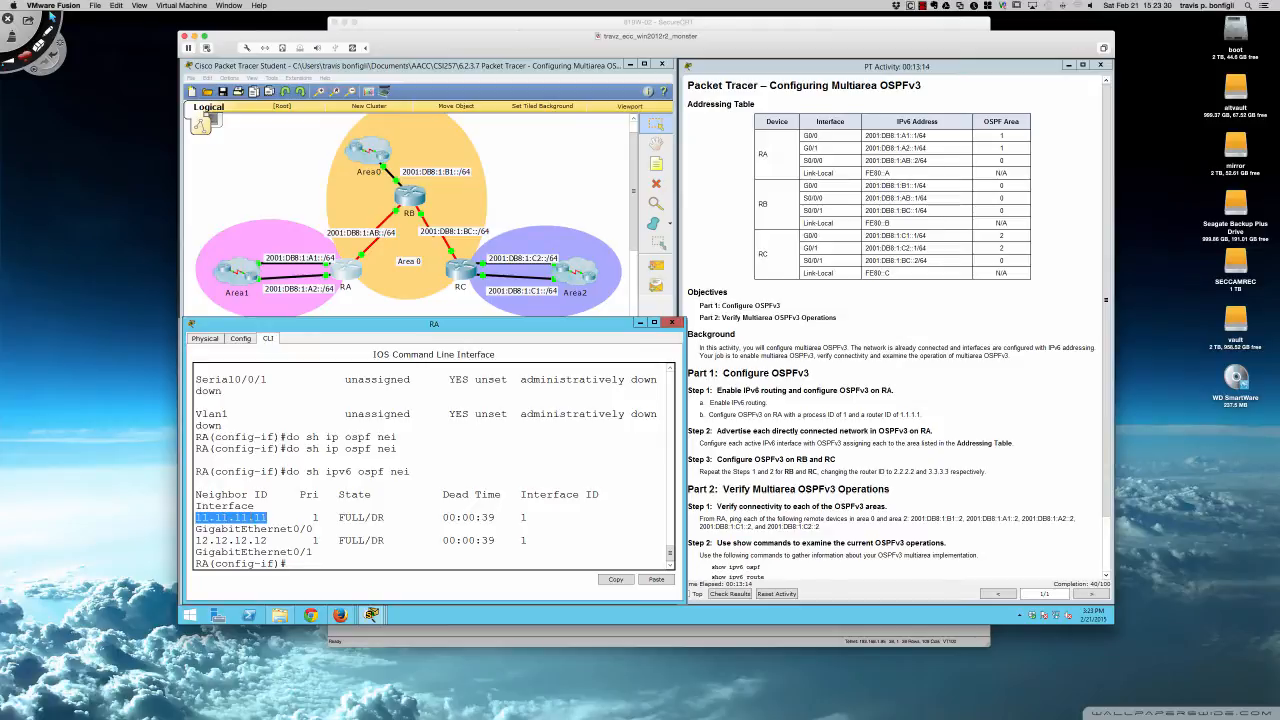
pyautogui.click(236, 518)
pyautogui.moveTo(196, 517); pyautogui.dragTo(325, 518)
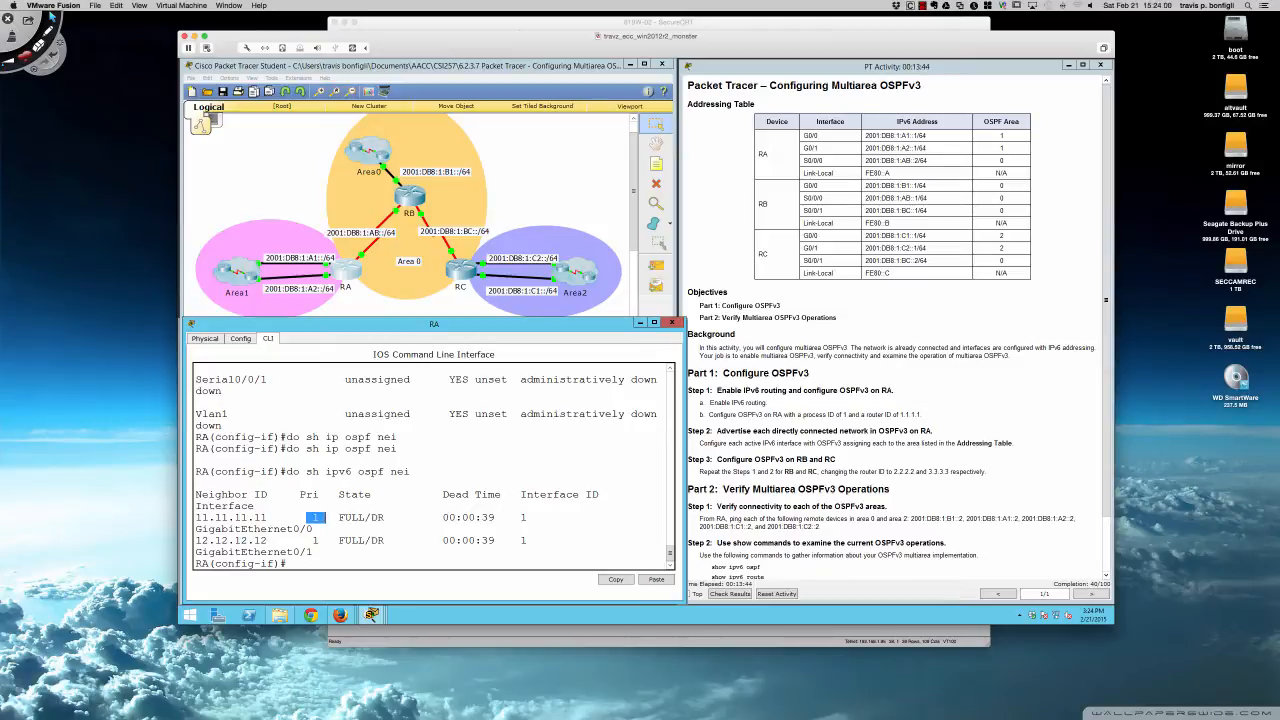
# Run do sh ipv6 ospf nei on RA repeatedly to watch the neighbors' dead time count down.
pyautogui.press('Up')
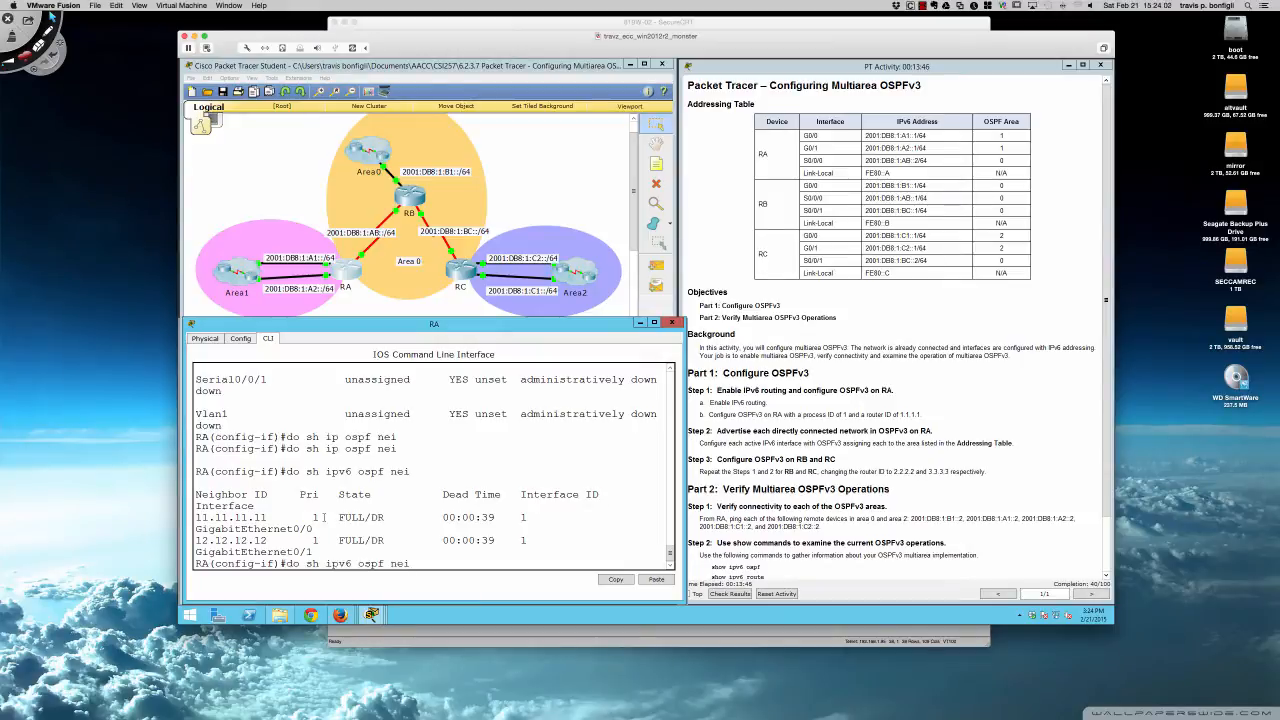
pyautogui.press('Return')
pyautogui.press('Up')
pyautogui.press('Return')
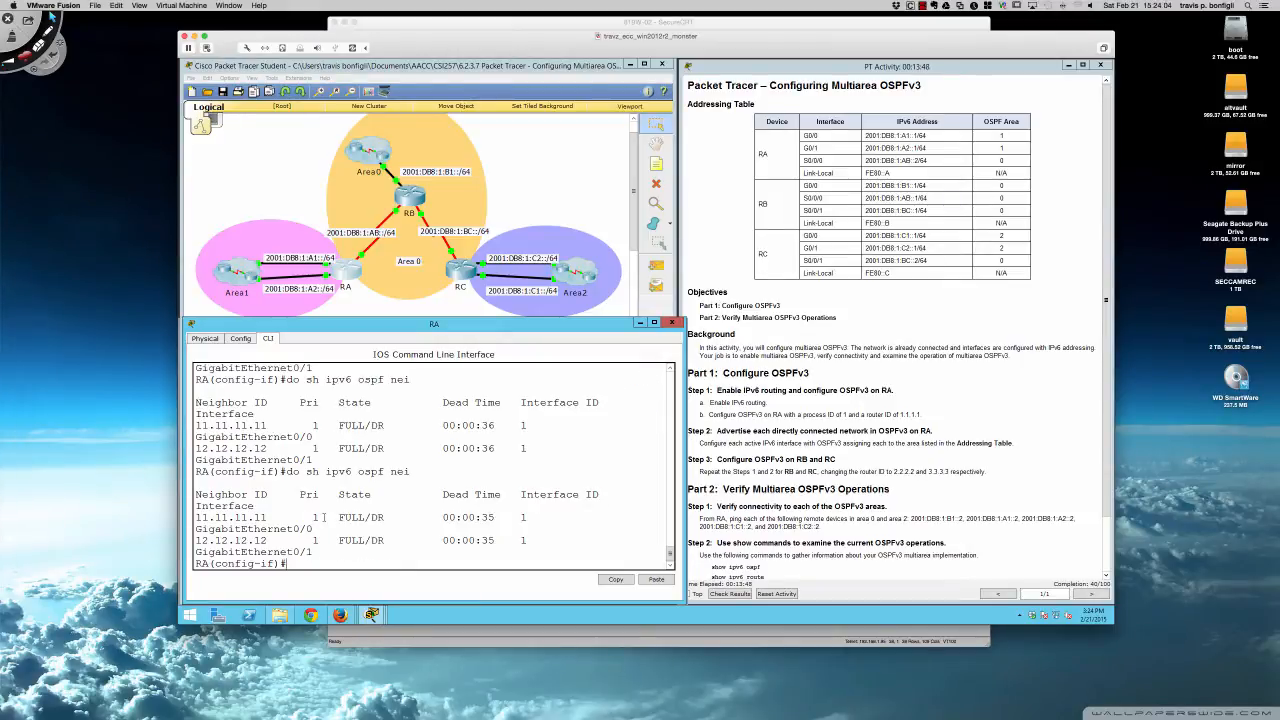
pyautogui.press('Up')
pyautogui.press('Return')
pyautogui.press('Up')
pyautogui.press('Return')
pyautogui.press('Up')
pyautogui.press('Return')
pyautogui.press('Up')
pyautogui.press('Return')
pyautogui.press('Up')
pyautogui.press('Return')
pyautogui.press('Up')
pyautogui.press('Return')
pyautogui.press('Up')
pyautogui.press('Return')
pyautogui.press('Up')
pyautogui.press('Return')
# Query the OSPF details of RA's gi0/0 with do sh ip ospf int gi0/0, and repeat the query using ipv6 in place of ip.
pyautogui.write('do sh ip ospf int gi')
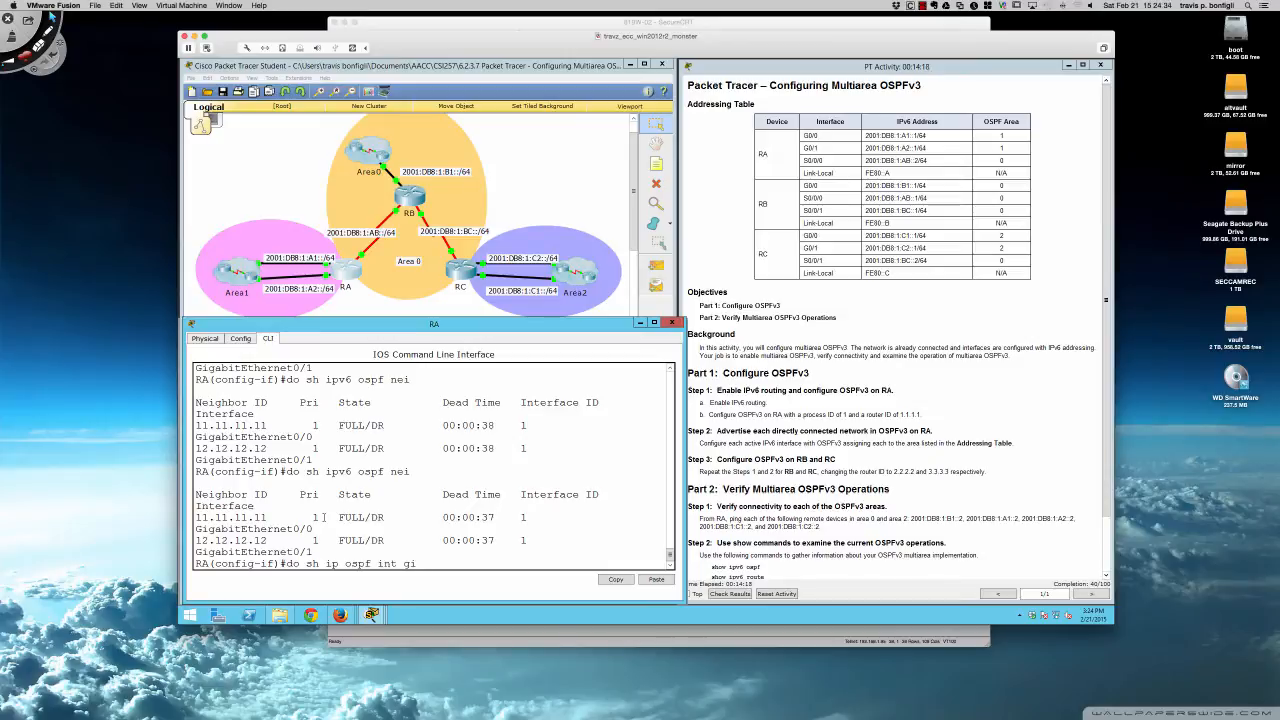
pyautogui.write('0/0')
pyautogui.press('Return')
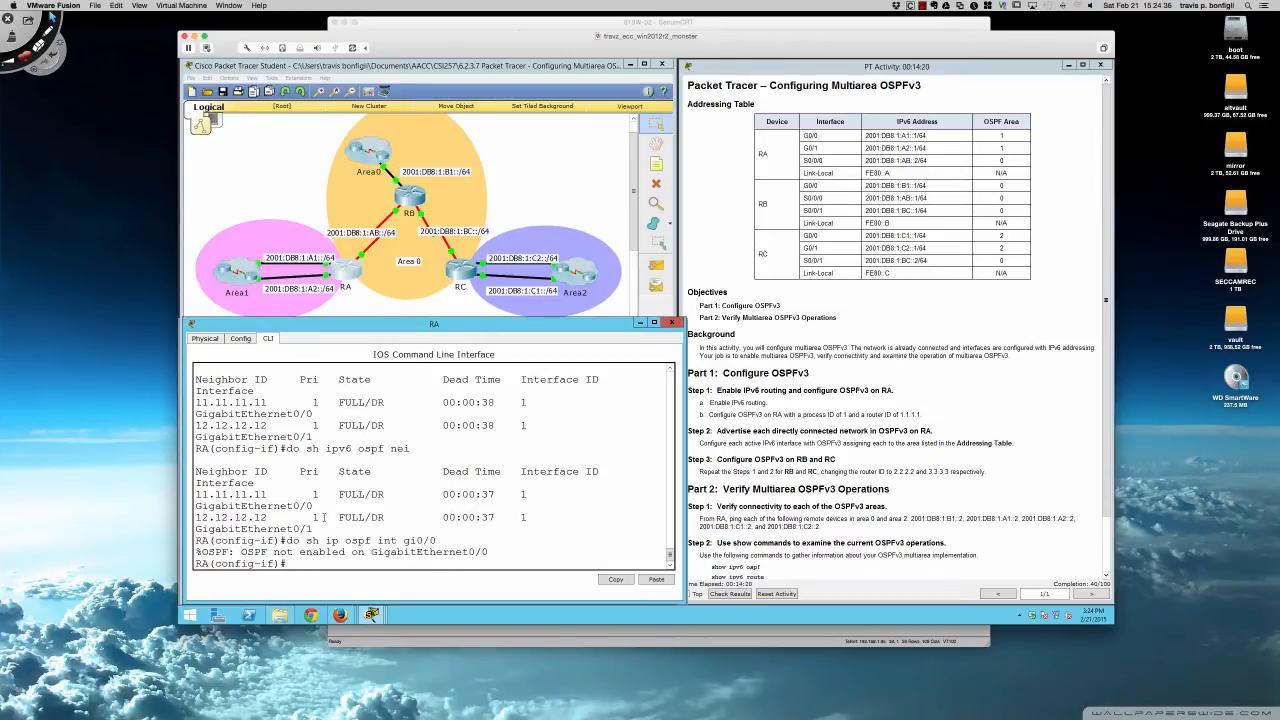
pyautogui.press('Up')
pyautogui.press('Left')
pyautogui.press('Left')
pyautogui.press('Left')
pyautogui.press('Left')
pyautogui.press('Left')
pyautogui.press('Left')
pyautogui.press('Left')
pyautogui.press('Left')
pyautogui.write('v6')
pyautogui.press('Return')
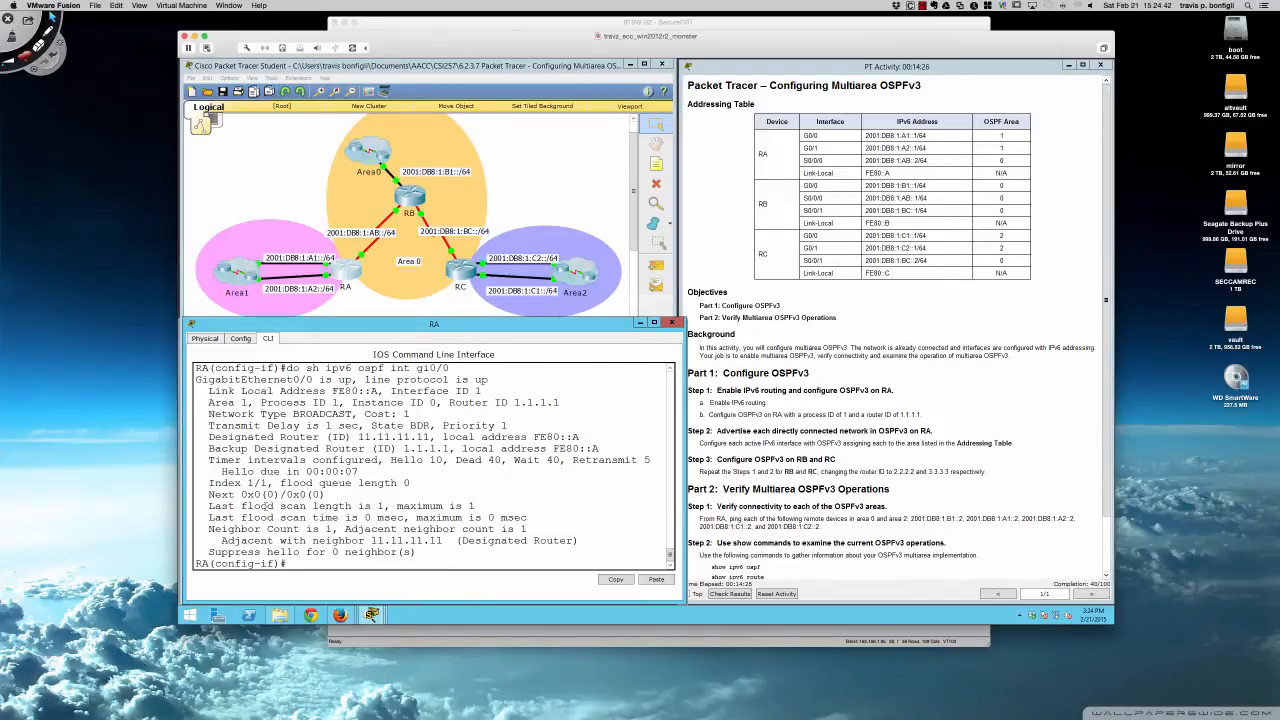
# Examine the OSPFv3 details of GigabitEthernet0/0, in particular the Hello, Dead and Wait timer intervals.
pyautogui.scroll(2, 290, 480)
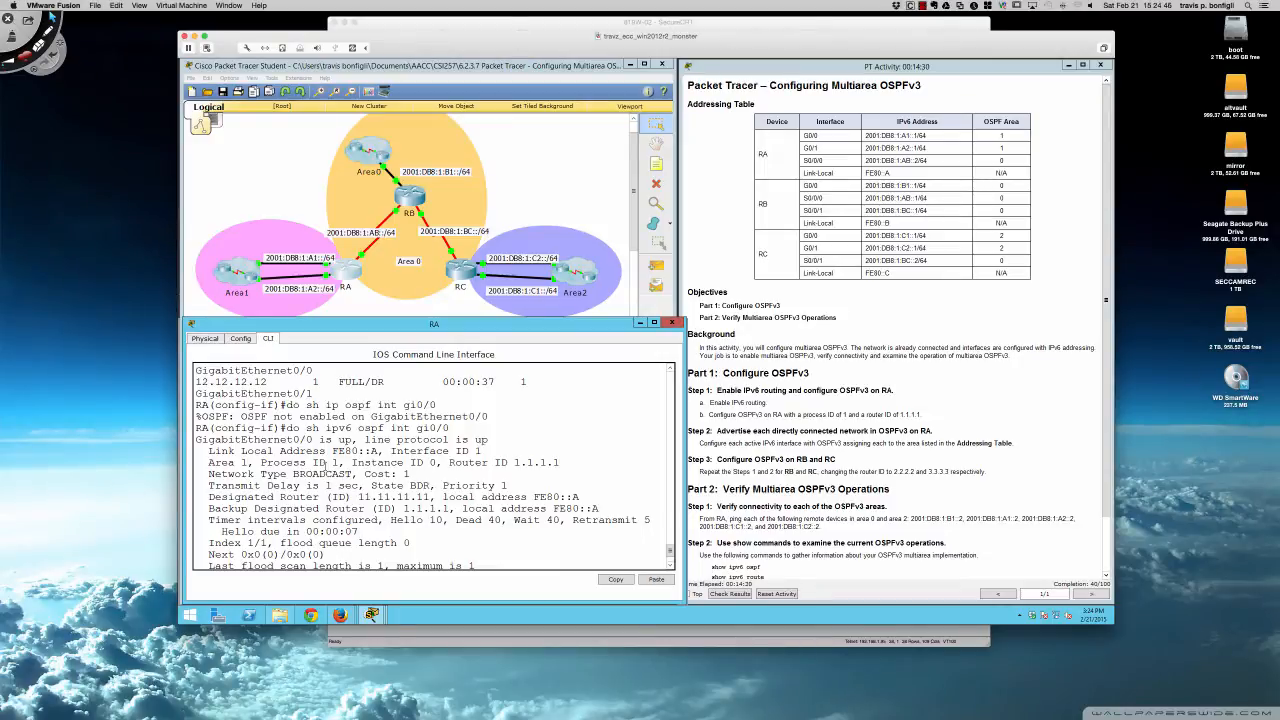
pyautogui.scroll(-2, 325, 465)
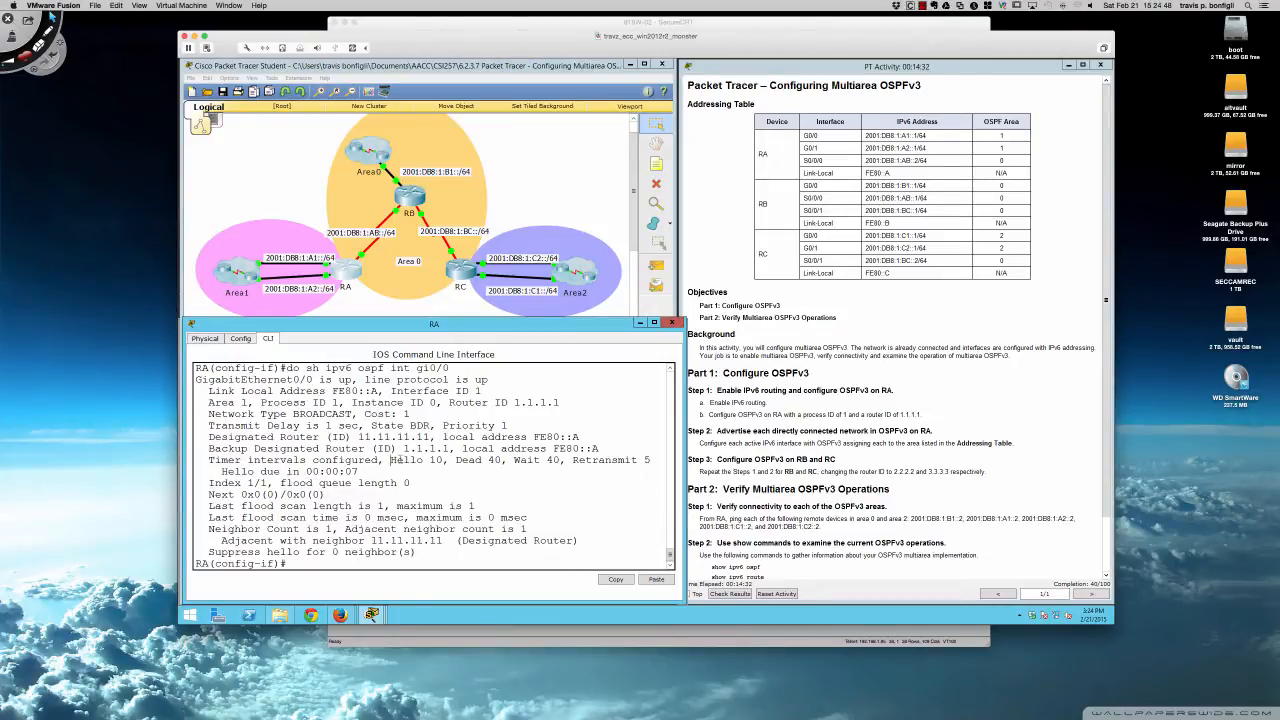
pyautogui.moveTo(390, 460); pyautogui.dragTo(548, 460)
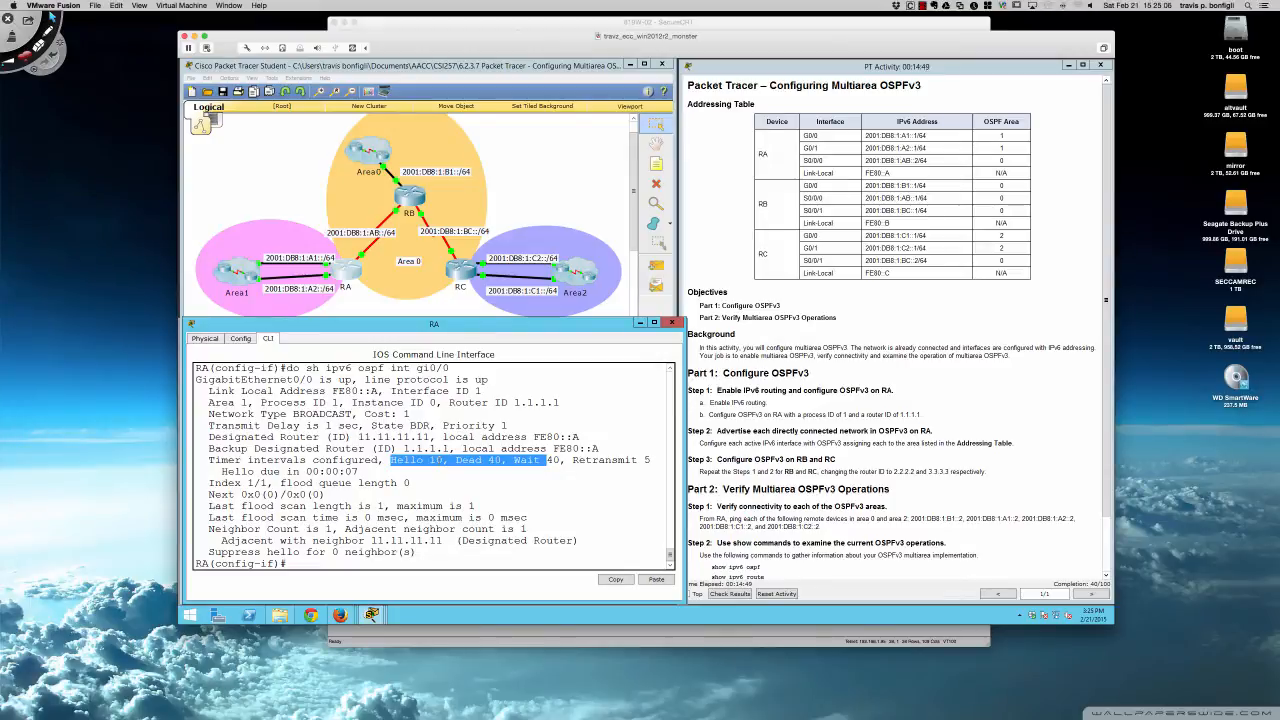
pyautogui.click(426, 482)
# Look up the hello-interval syntax for RA's gi0/0 and set its hello timer with ip ospf hello-interval 5.
pyautogui.press('Return')
pyautogui.press('Return')
pyautogui.press('Return')
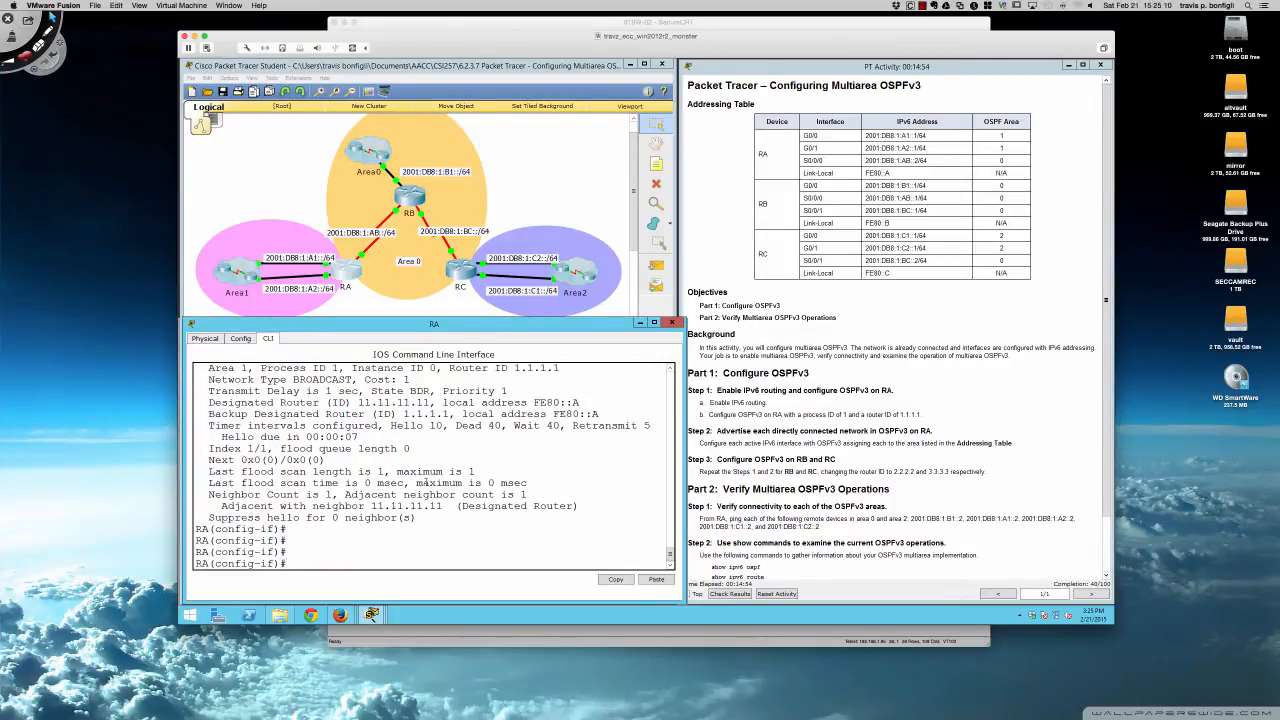
pyautogui.write('int gi0/0')
pyautogui.press('Return')
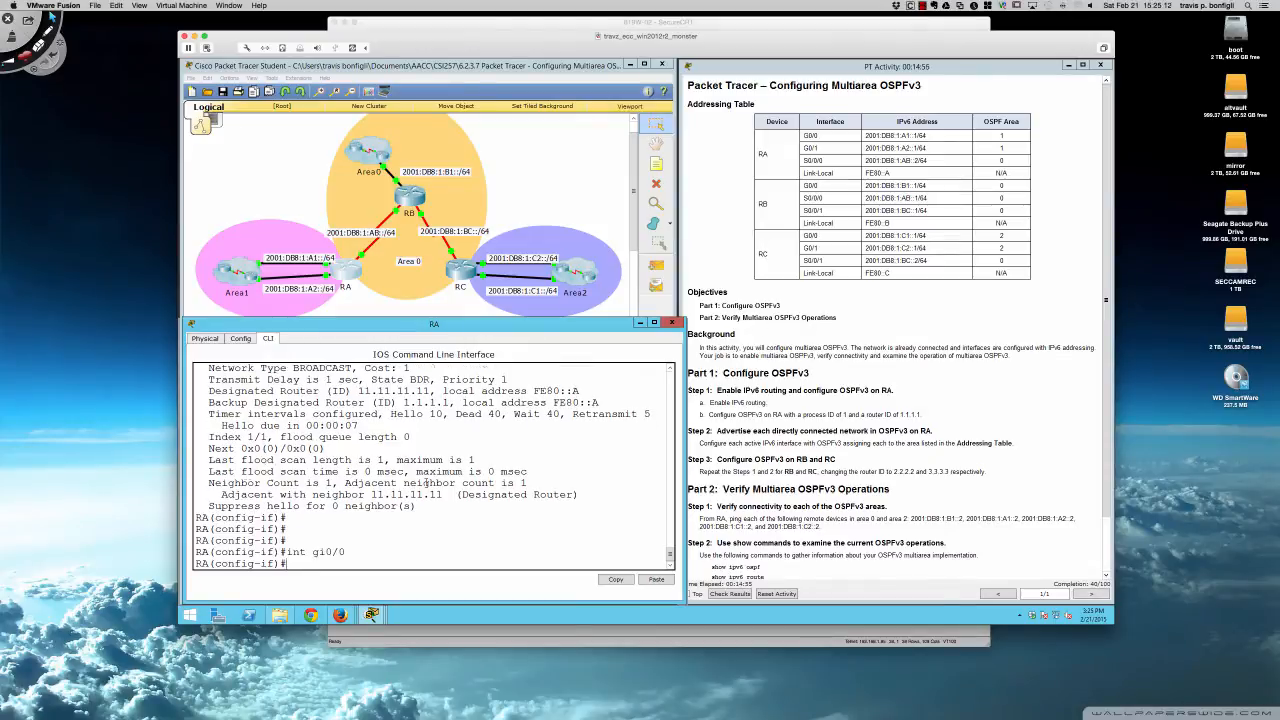
pyautogui.write('ip ospf-hel')
pyautogui.press('Tab')
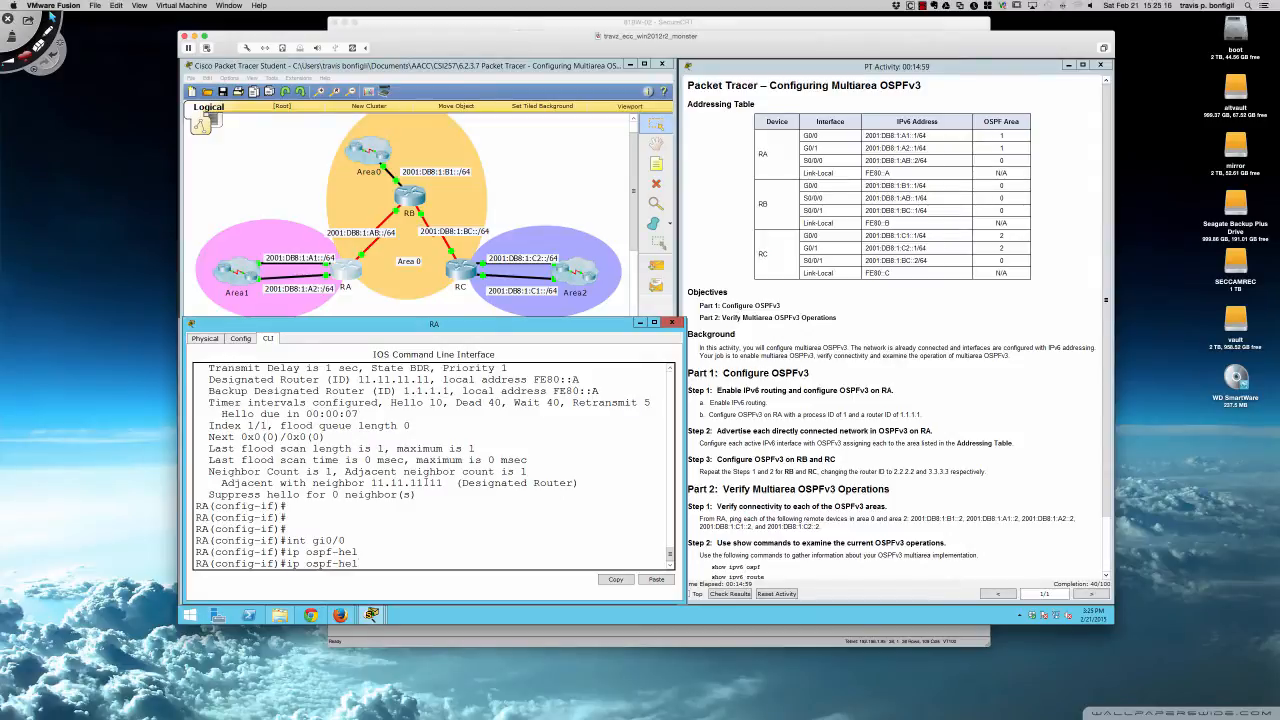
pyautogui.write('lo')
pyautogui.press('Tab')
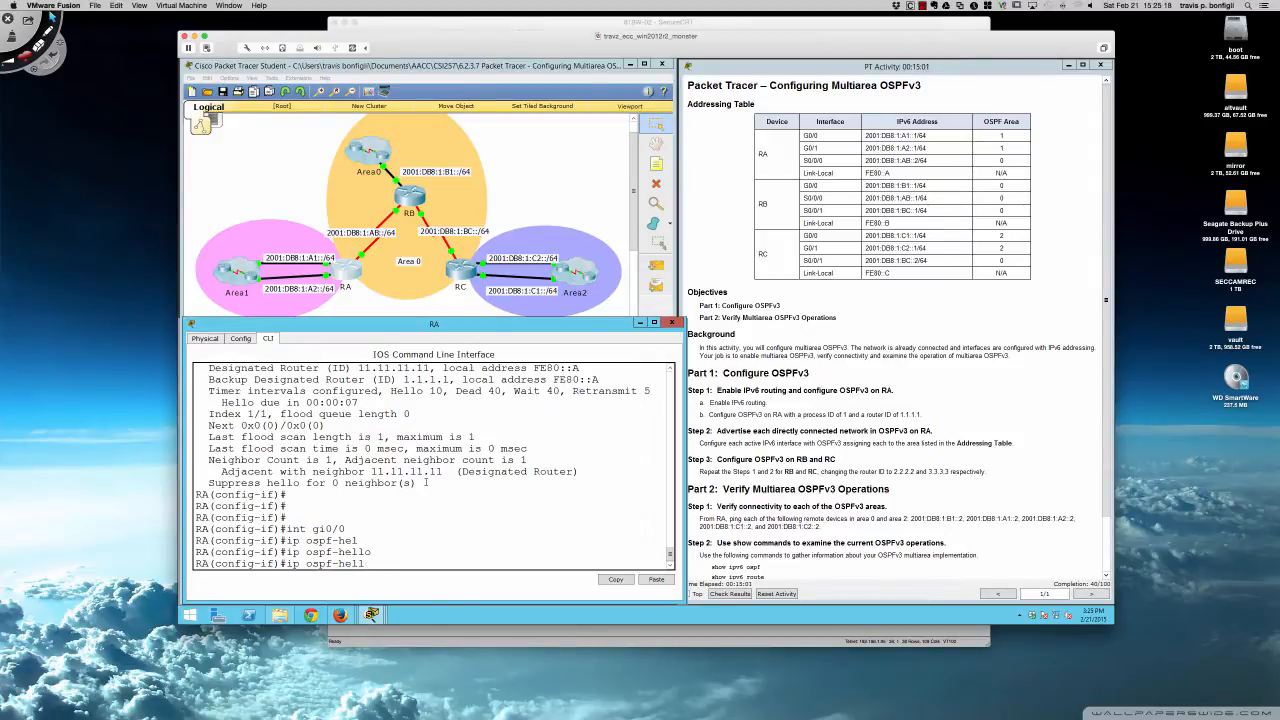
pyautogui.press('BackSpace')
pyautogui.press('BackSpace')
pyautogui.press('BackSpace')
pyautogui.press('BackSpace')
pyautogui.press('BackSpace')
pyautogui.write('hell')
pyautogui.press('Tab')
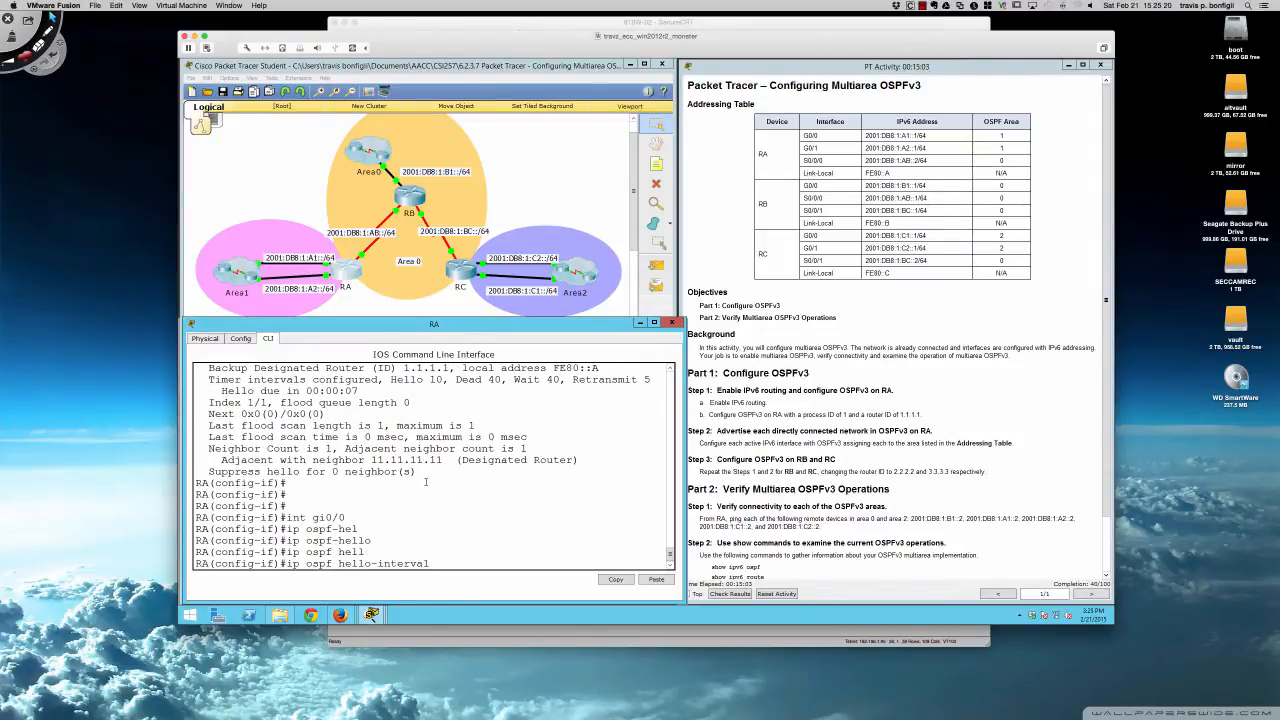
pyautogui.write('?')
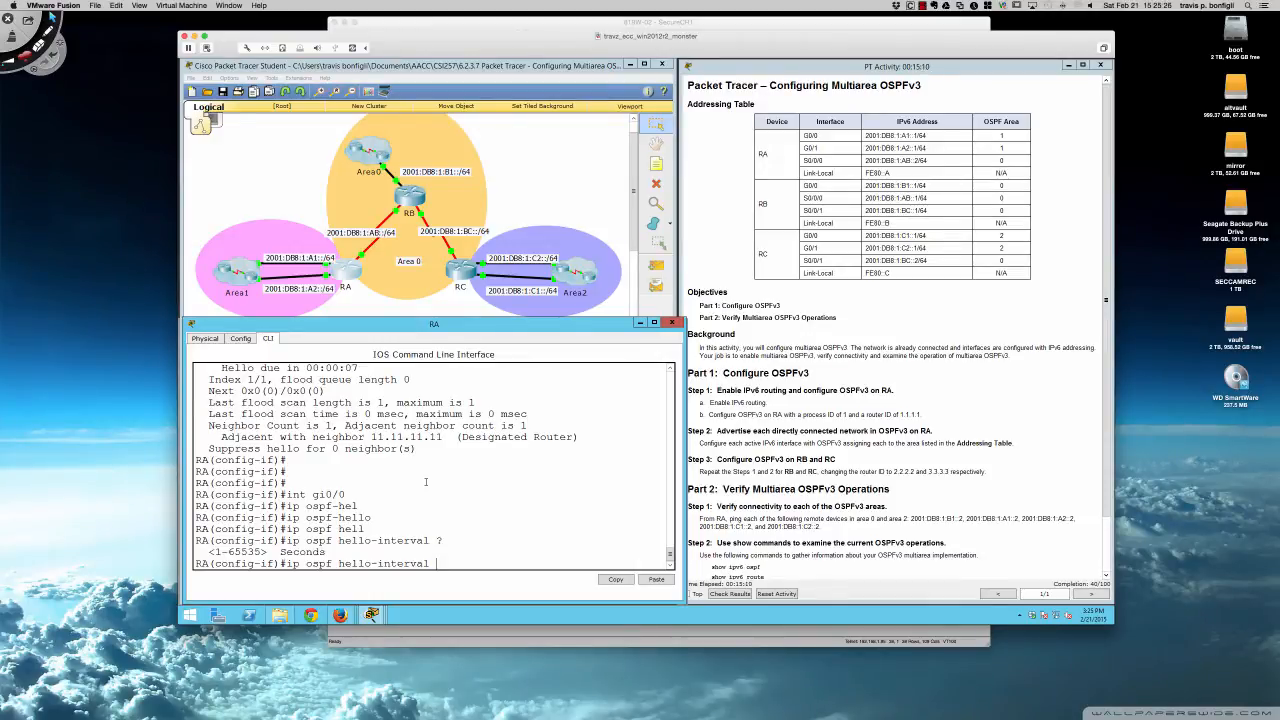
pyautogui.write('5')
pyautogui.press('Return')
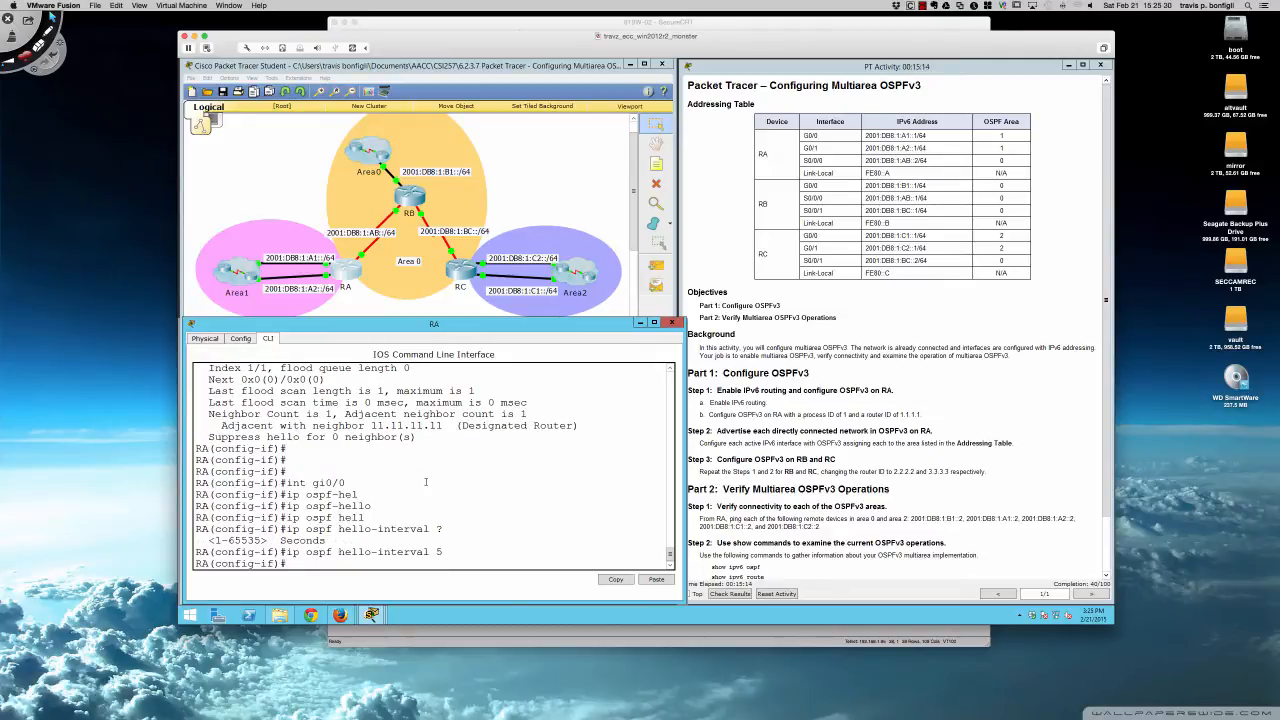
# Run do sh ipv6 ospf nei on RA over and over to follow the neighbors' dead time under the new hello interval.
pyautogui.write('do sh ipv6 ospf nei')
pyautogui.press('Return')
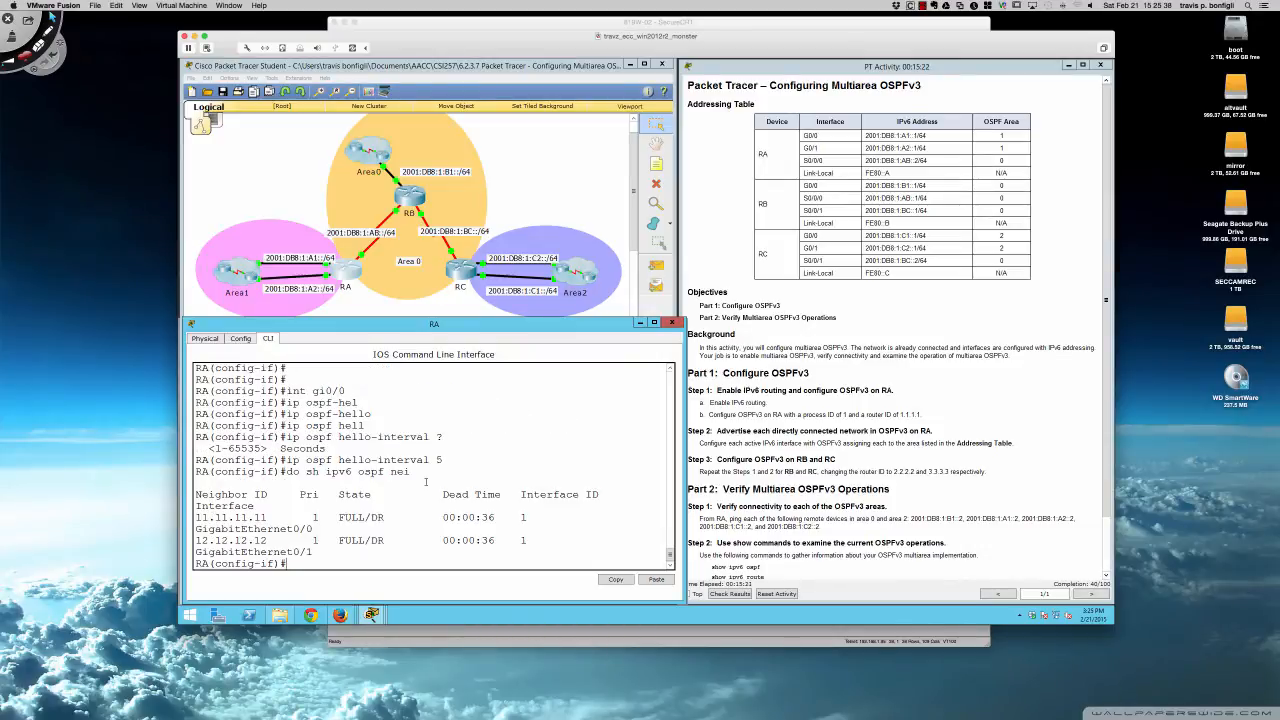
pyautogui.press('Up')
pyautogui.press('Return')
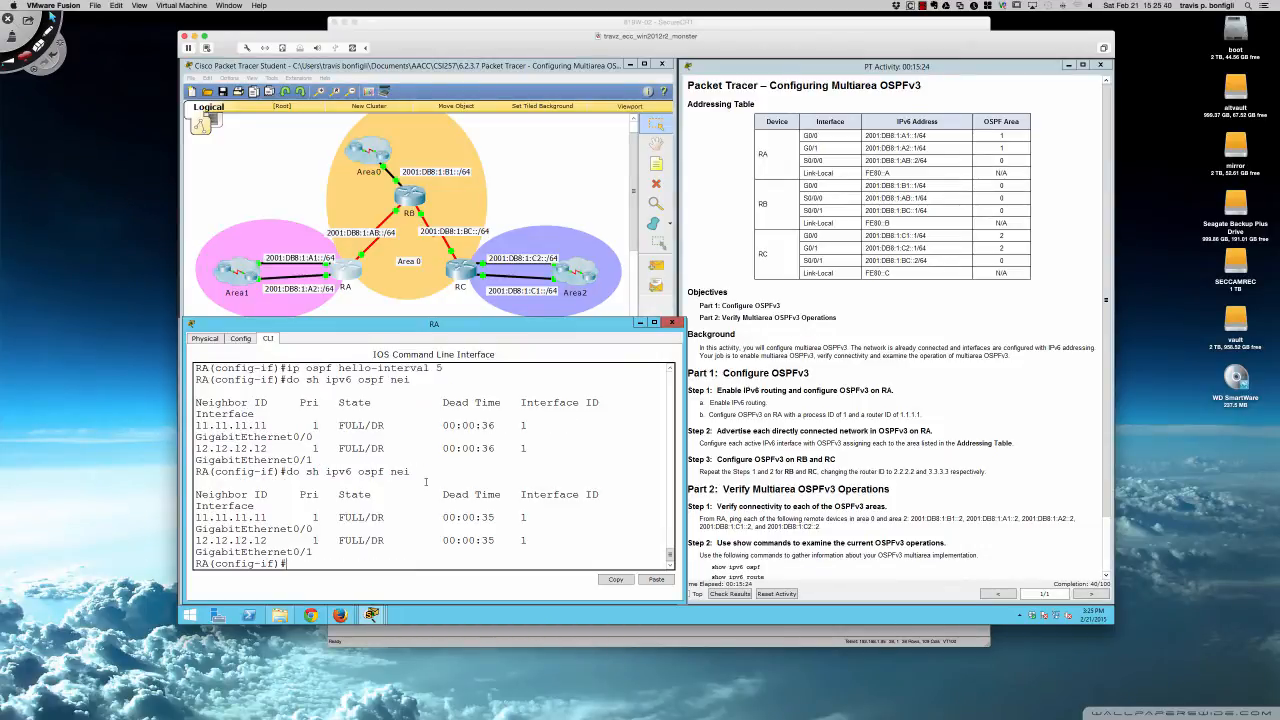
pyautogui.press('Up')
pyautogui.press('Return')
pyautogui.press('Up')
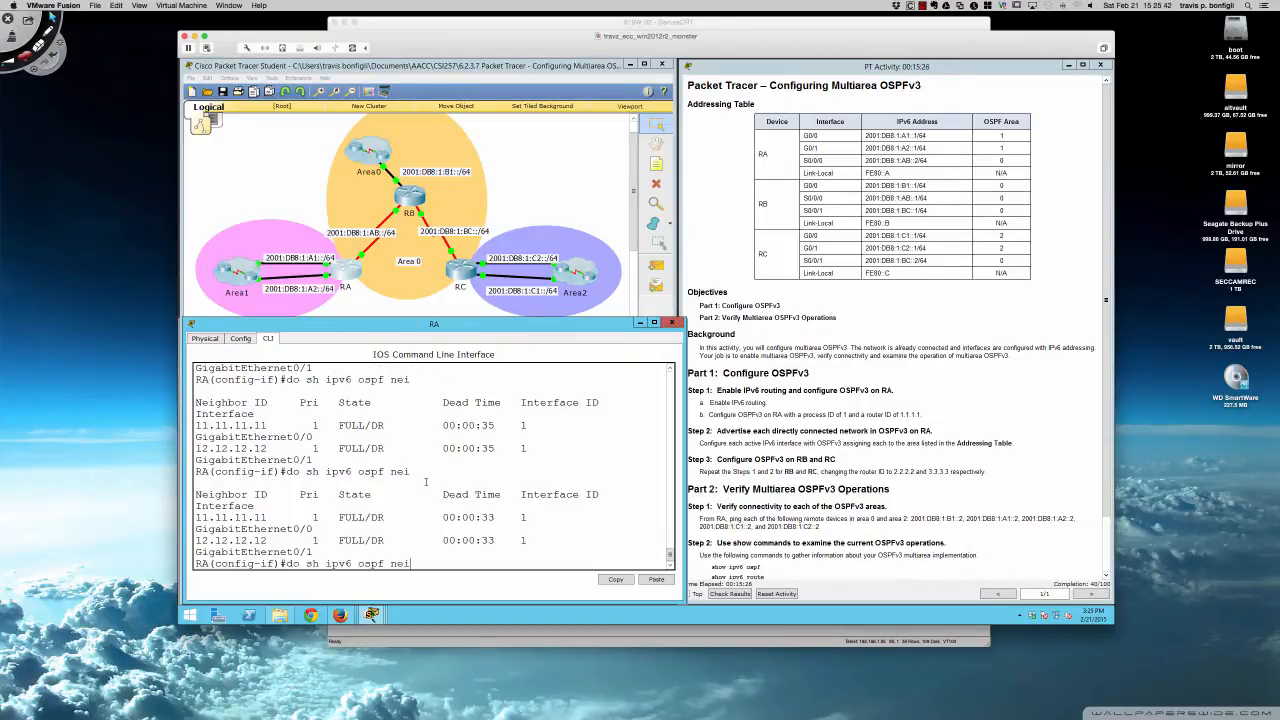
pyautogui.press('Return')
pyautogui.press('Up')
pyautogui.press('Return')
pyautogui.press('Up')
pyautogui.press('Return')
pyautogui.press('Up')
pyautogui.press('Return')
pyautogui.press('Up')
pyautogui.press('Return')
pyautogui.press('Up')
pyautogui.press('Return')
pyautogui.press('Up')
pyautogui.press('Return')
pyautogui.press('Up')
pyautogui.press('Return')
pyautogui.press('Up')
pyautogui.press('Return')
pyautogui.press('Up')
pyautogui.press('Return')
pyautogui.press('Up')
pyautogui.press('Return')
pyautogui.press('Up')
pyautogui.press('Return')
pyautogui.press('Up')
pyautogui.press('Return')
pyautogui.press('Up')
pyautogui.press('Return')
pyautogui.press('Up')
pyautogui.press('Return')
pyautogui.press('Up')
pyautogui.press('Return')
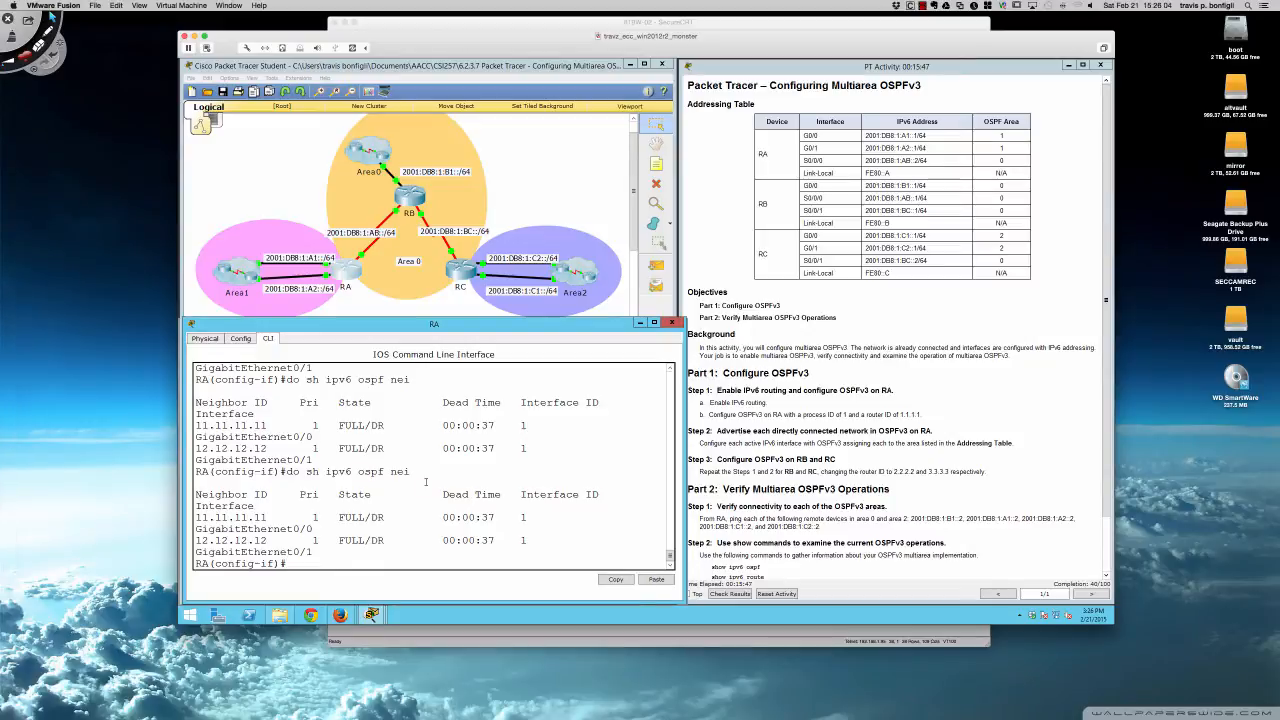
# Show RA's running configuration with do sh run and examine the hello-interval entry under GigabitEthernet0/0.
pyautogui.write('do sh run')
pyautogui.press('Return')
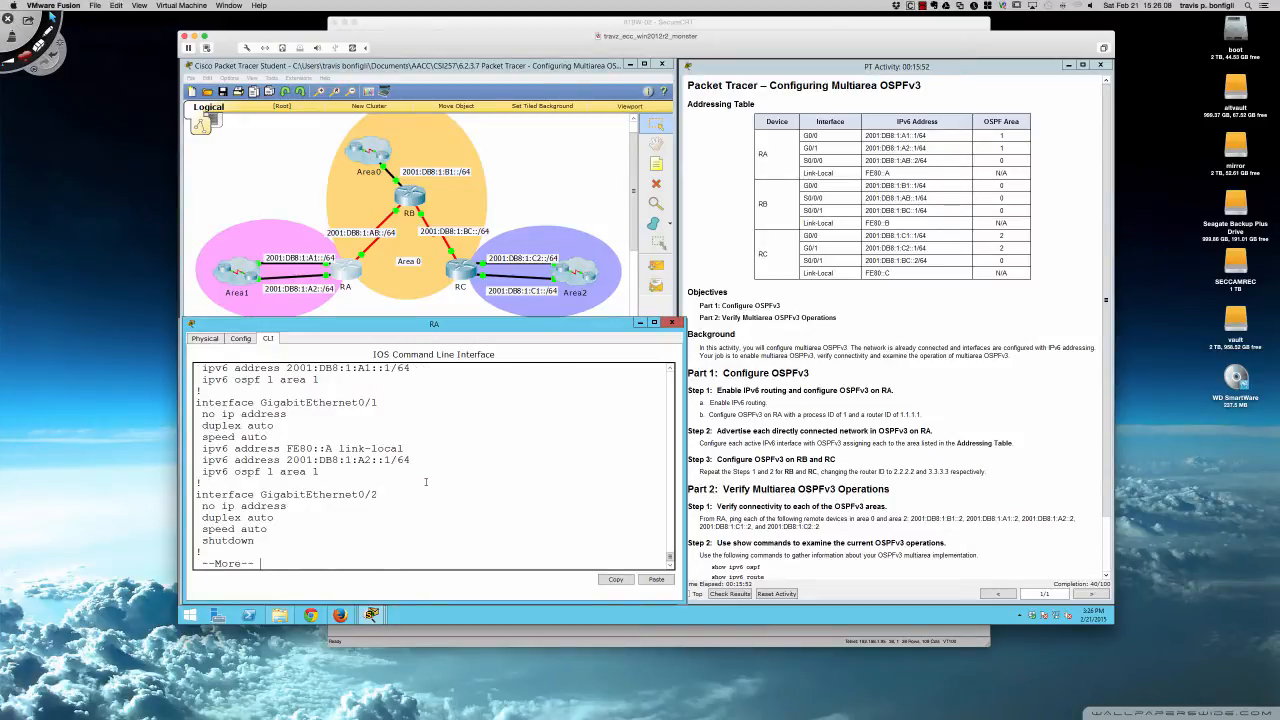
pyautogui.scroll(1, 425, 482)
pyautogui.scroll(1, 423, 482)
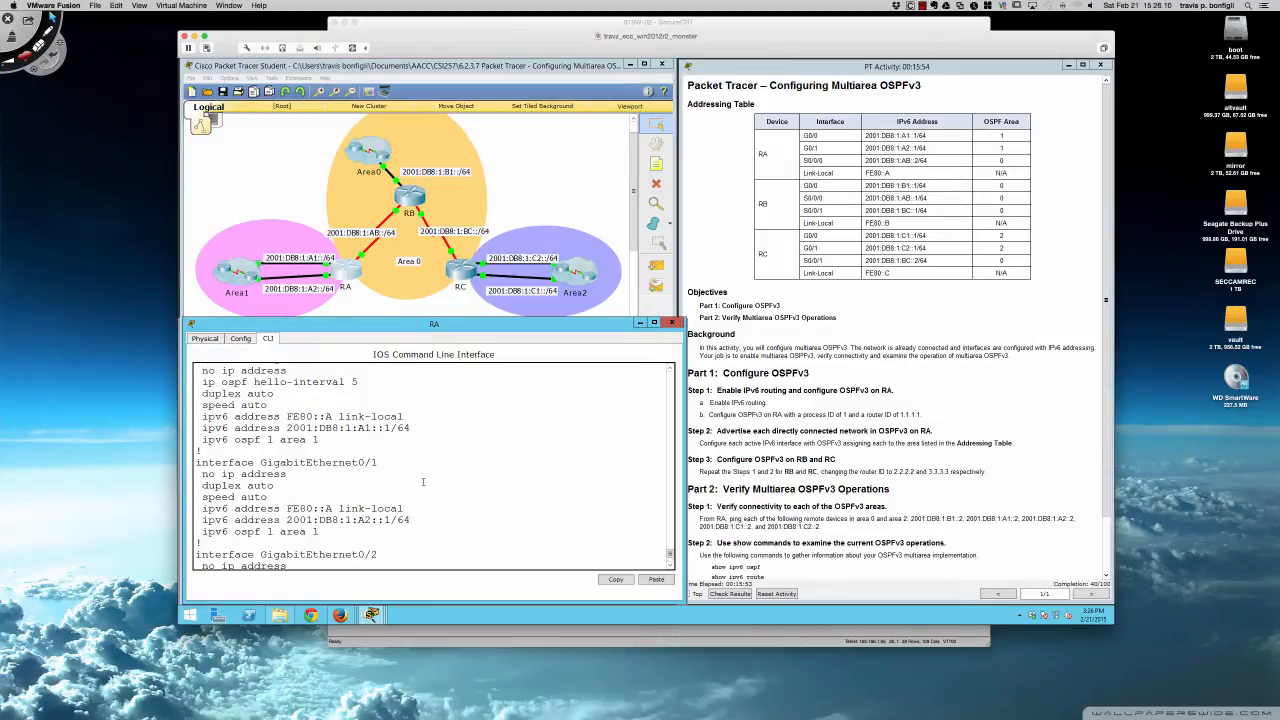
pyautogui.scroll(1, 423, 482)
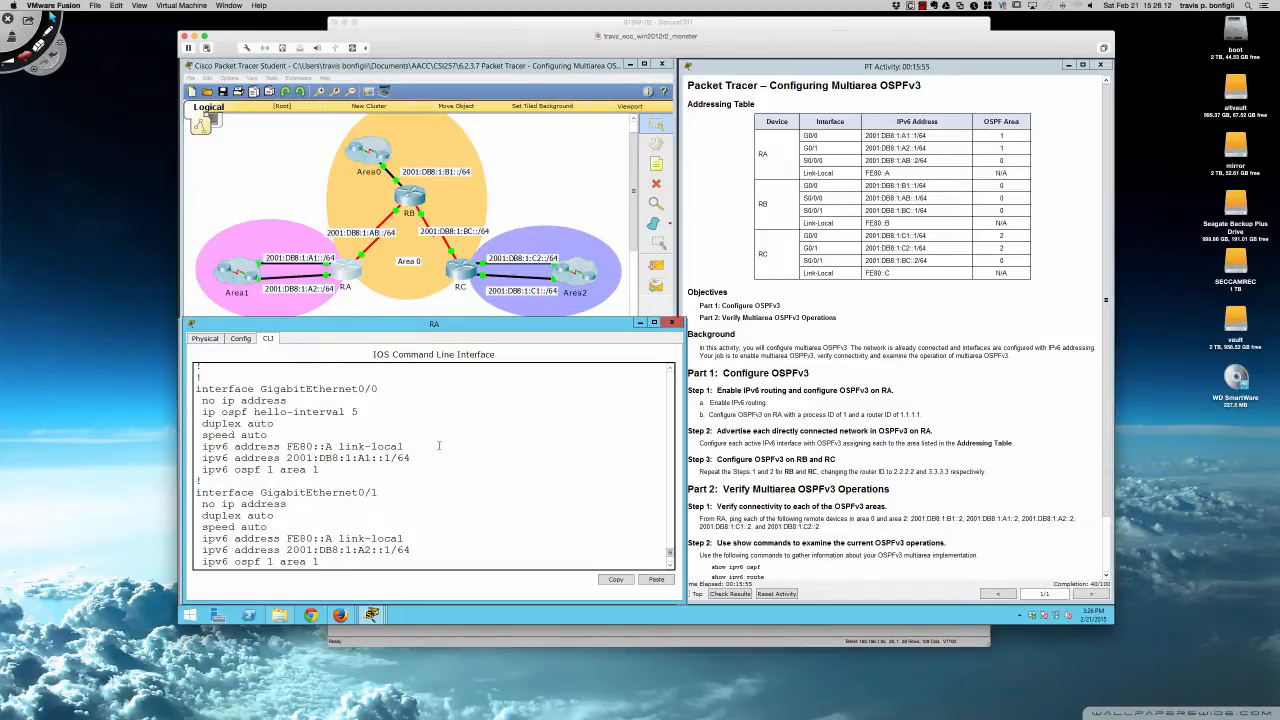
pyautogui.scroll(-3, 437, 440)
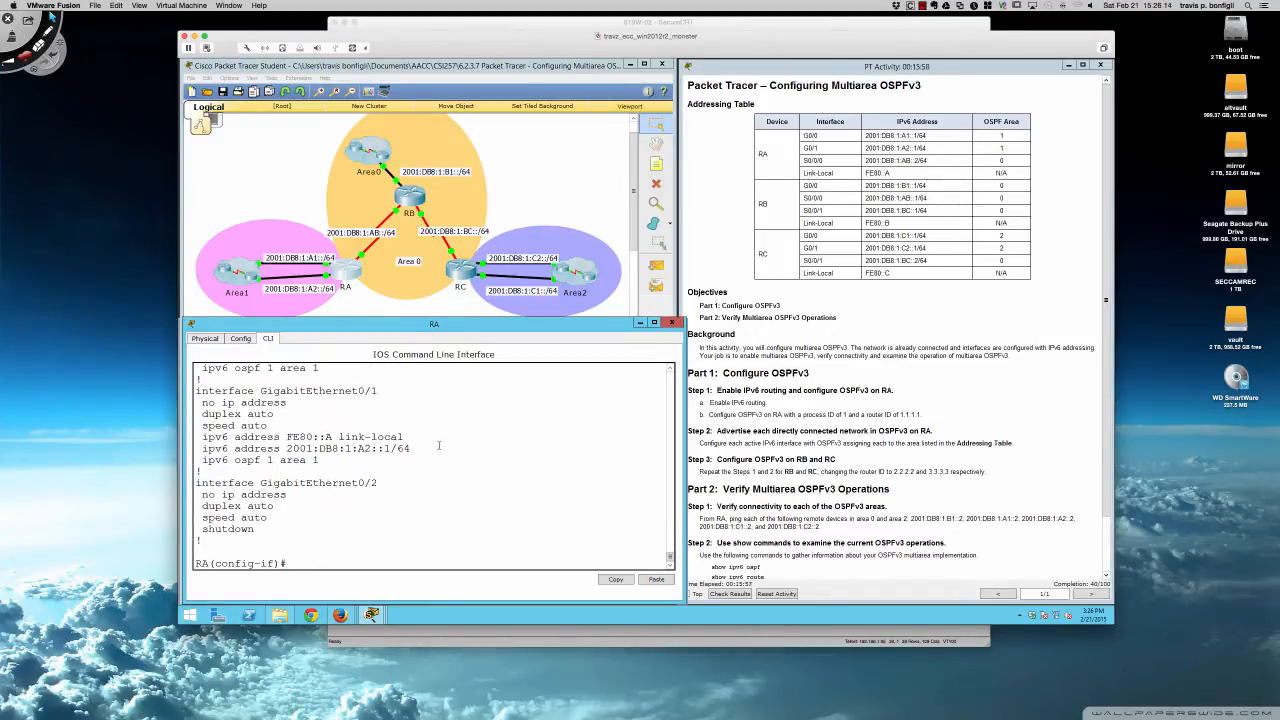
# Reset all OSPFv3 processes on RA with do clear ipv6 ospf proc, answering yes to the reset.
pyautogui.write('do clear ip o')
pyautogui.press('BackSpace')
pyautogui.press('BackSpace')
pyautogui.write('v6 ospf proc')
pyautogui.press('Return')
pyautogui.write('ye')
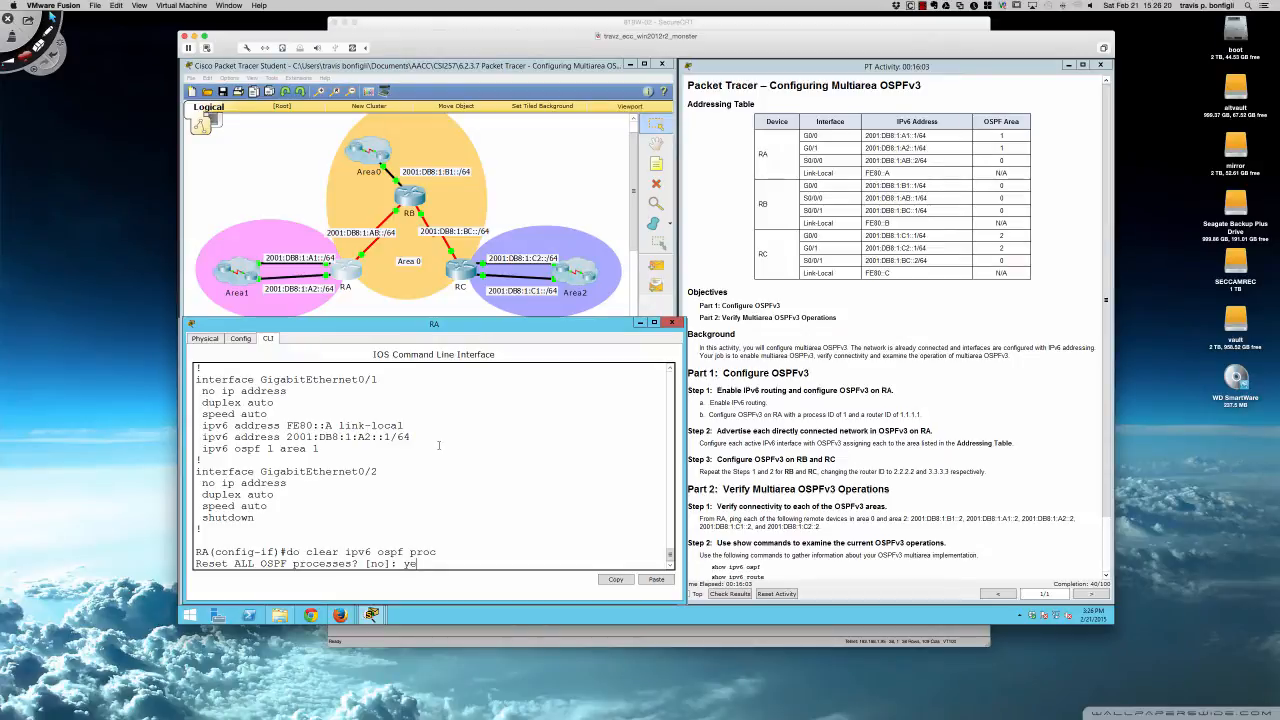
pyautogui.press('Return')
pyautogui.press('Return')
pyautogui.press('Return')
pyautogui.press('Return')
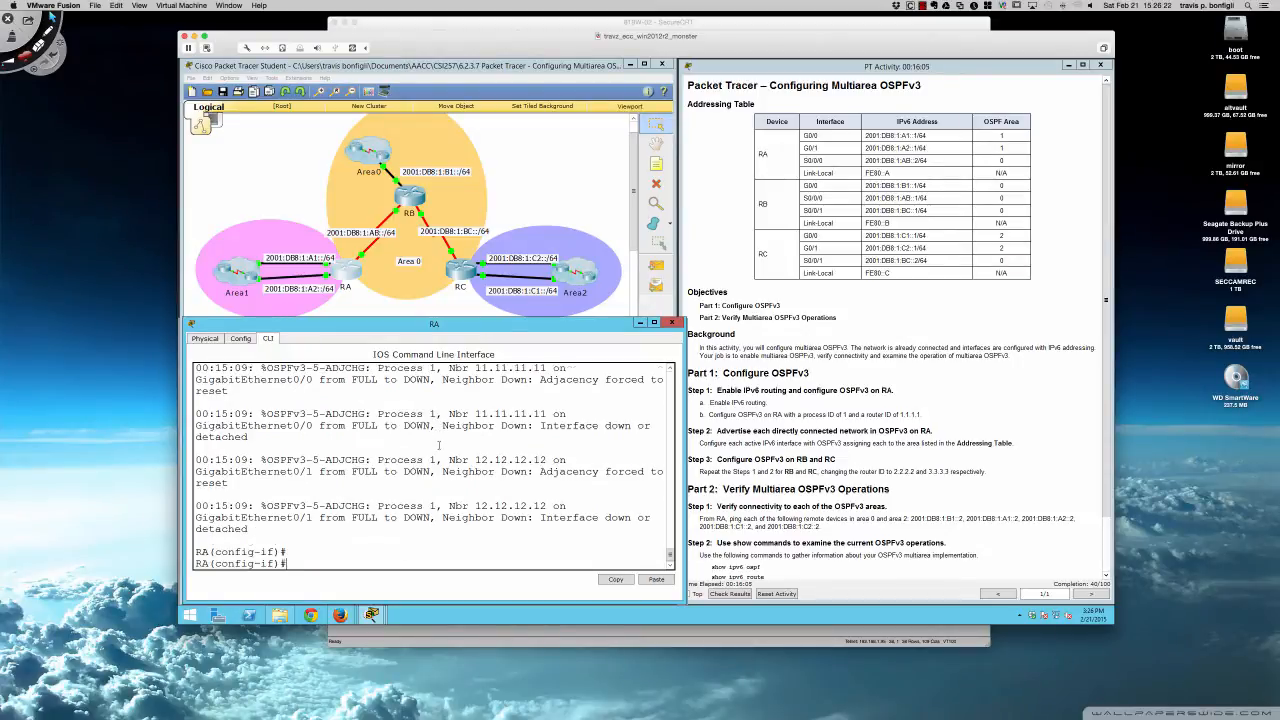
# Check RA's OSPFv3 neighbors and their dead time several times after the process reset with do sh ipv6 ospf nei.
pyautogui.write('do sh ipv6 ospf nei')
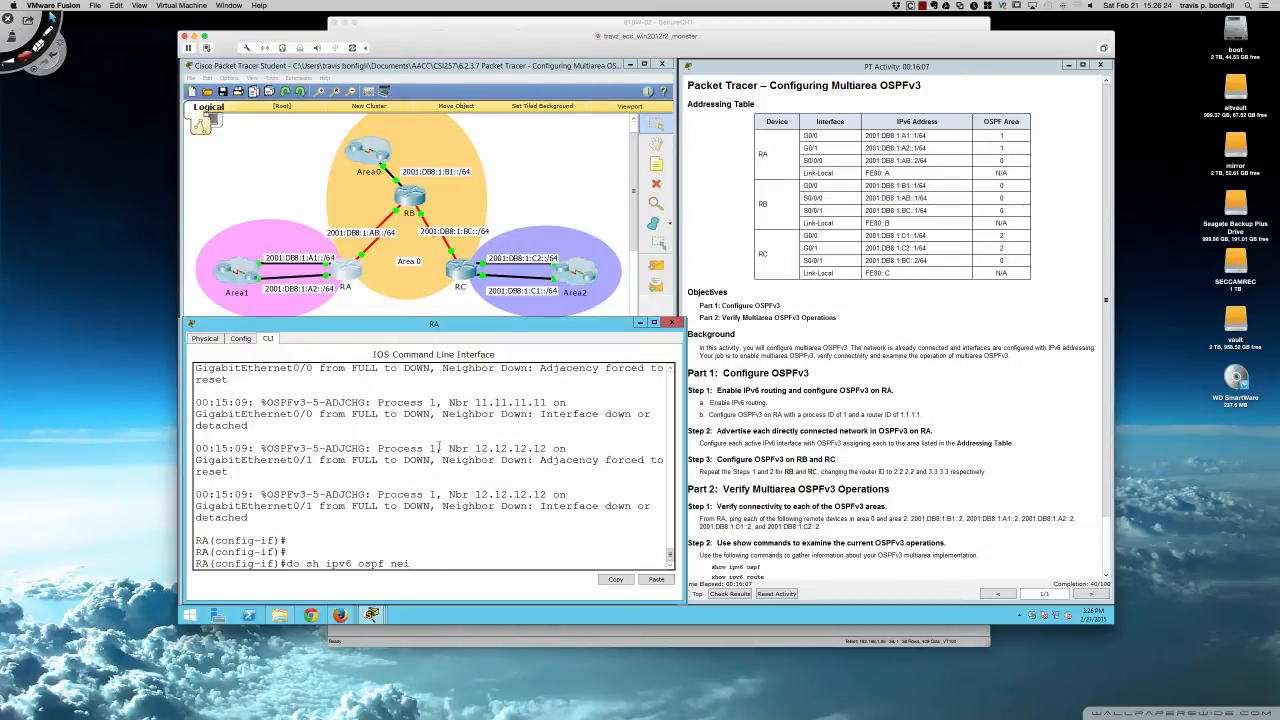
pyautogui.press('Return')
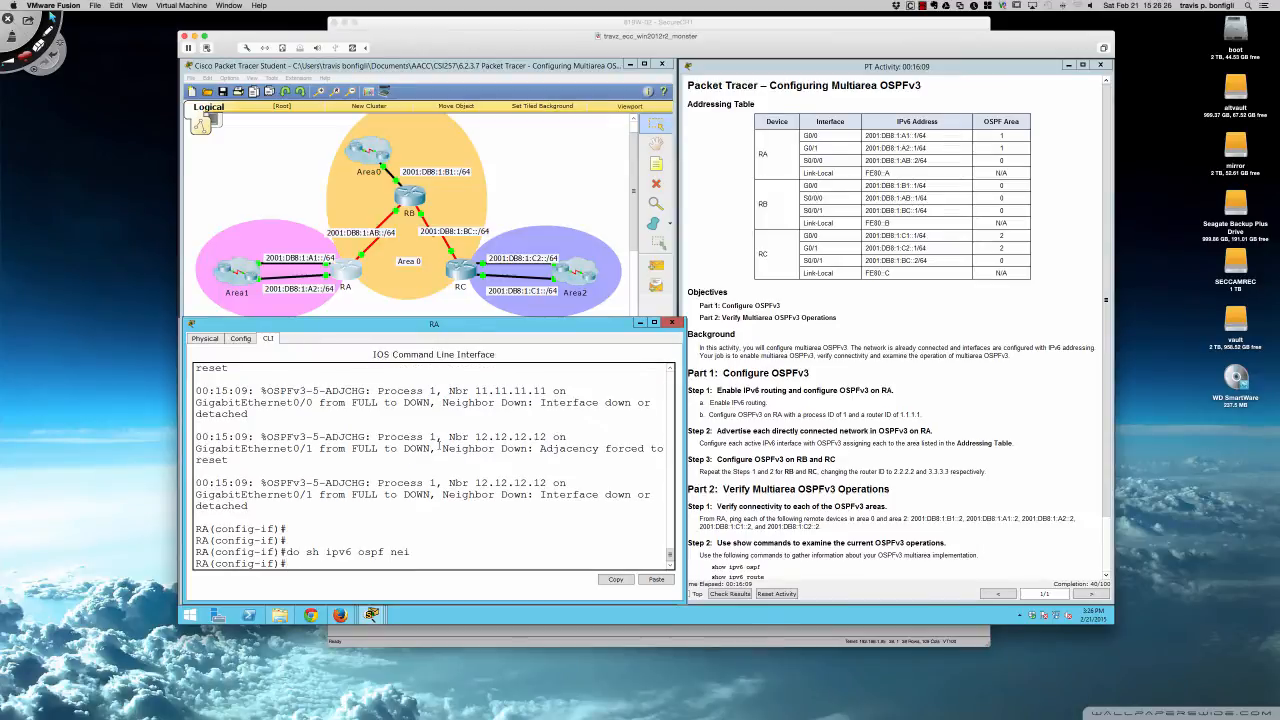
pyautogui.press('Up')
pyautogui.press('Return')
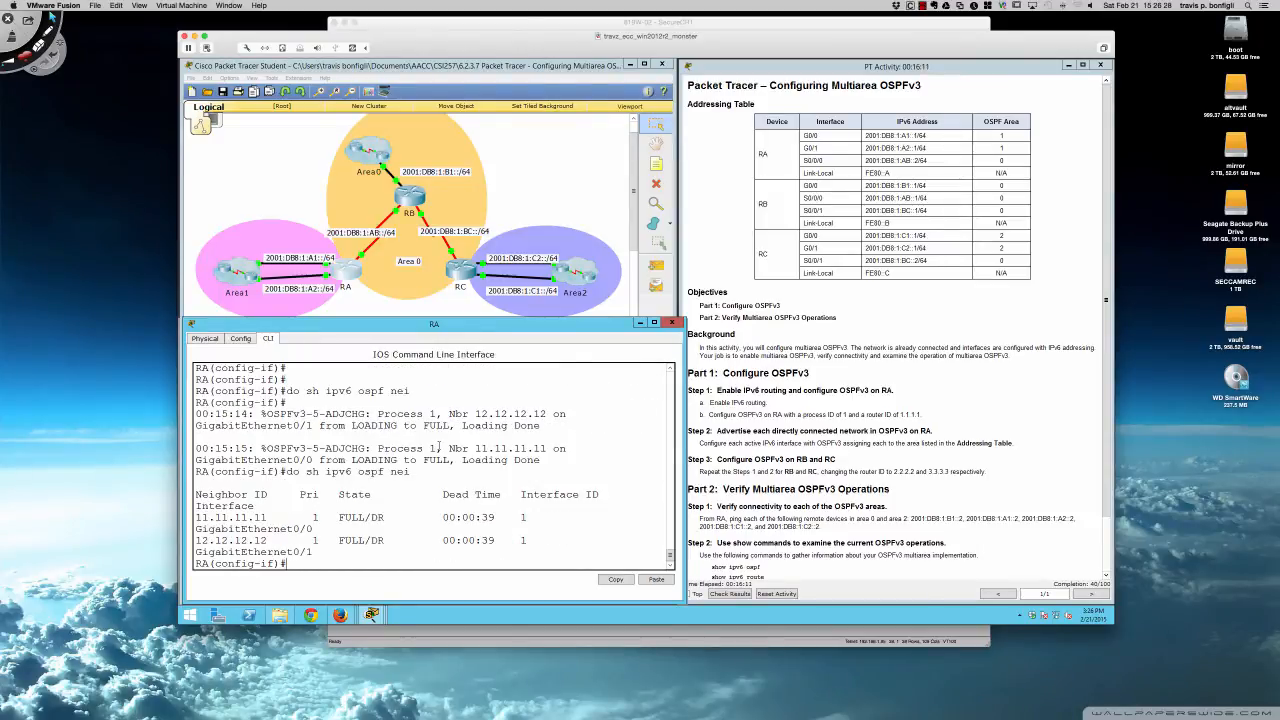
pyautogui.press('Up')
pyautogui.press('Return')
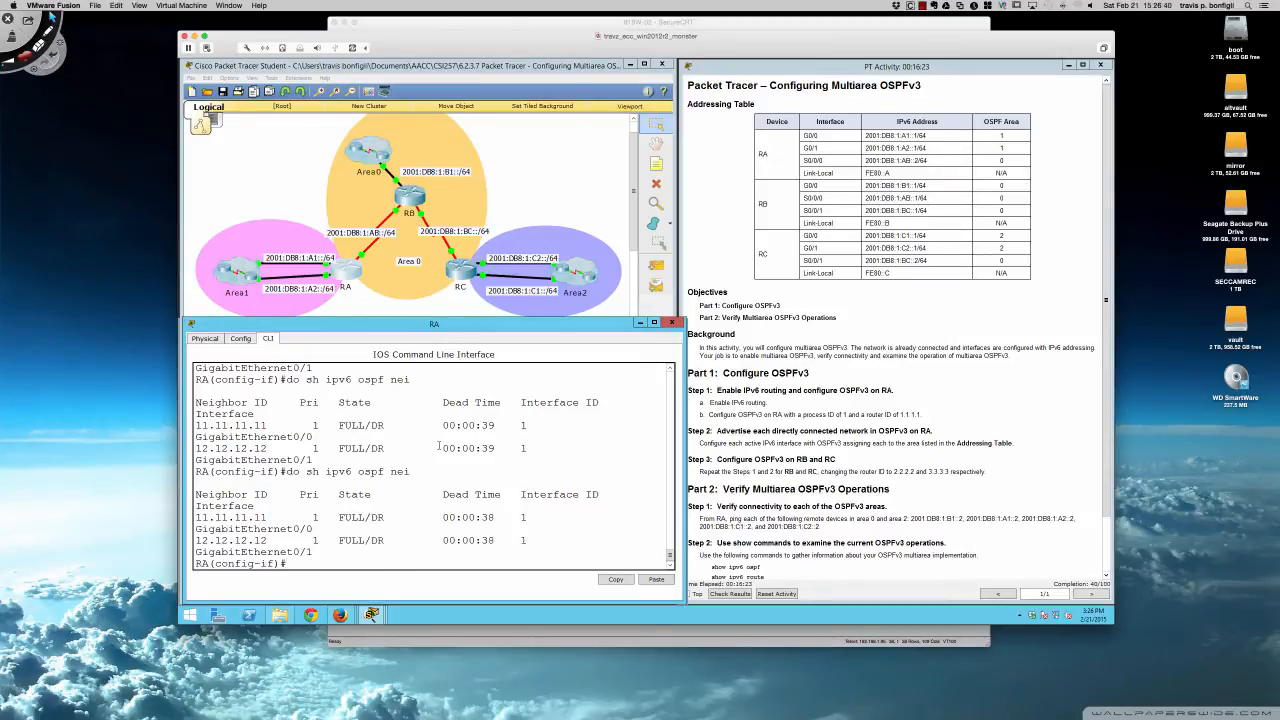
# Remove the custom hello timer from RA's gi0/0 with no ip ospf hello-interval 5.
pyautogui.write('no')
pyautogui.write('ip ospf helo')
pyautogui.press('Tab')
pyautogui.press('BackSpace')
pyautogui.write('l')
pyautogui.press('Tab')
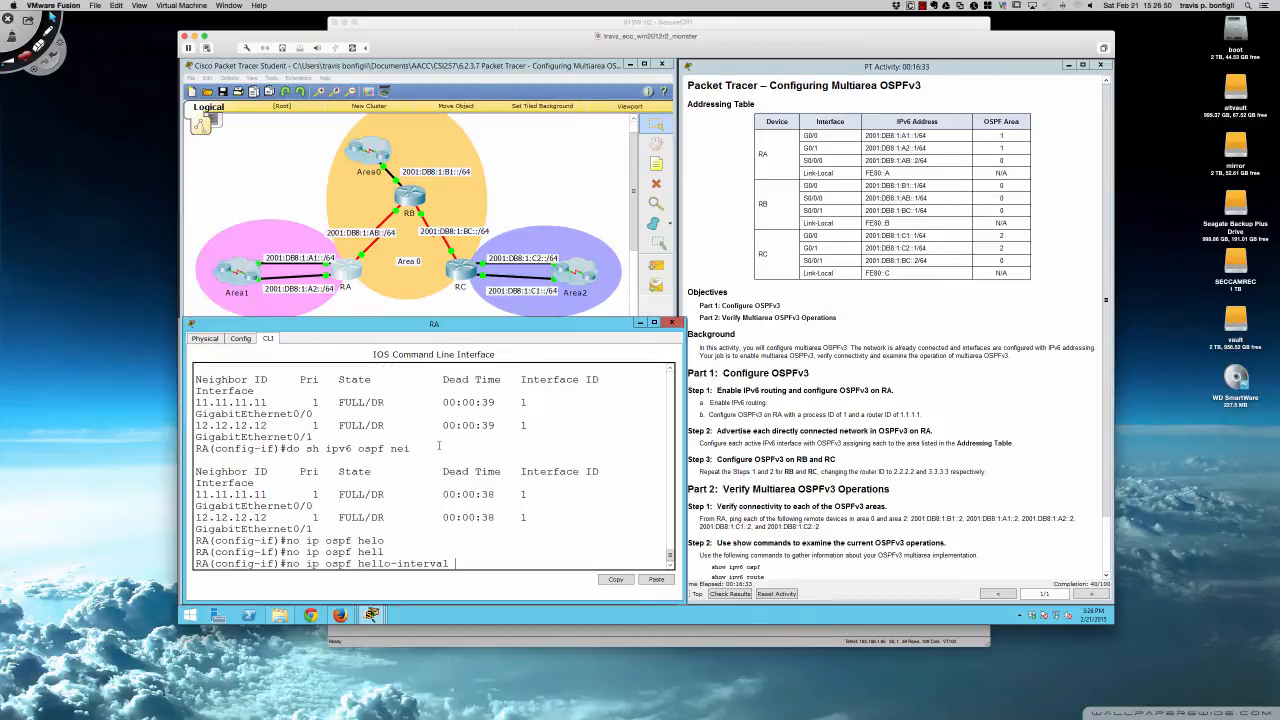
pyautogui.press('Return')
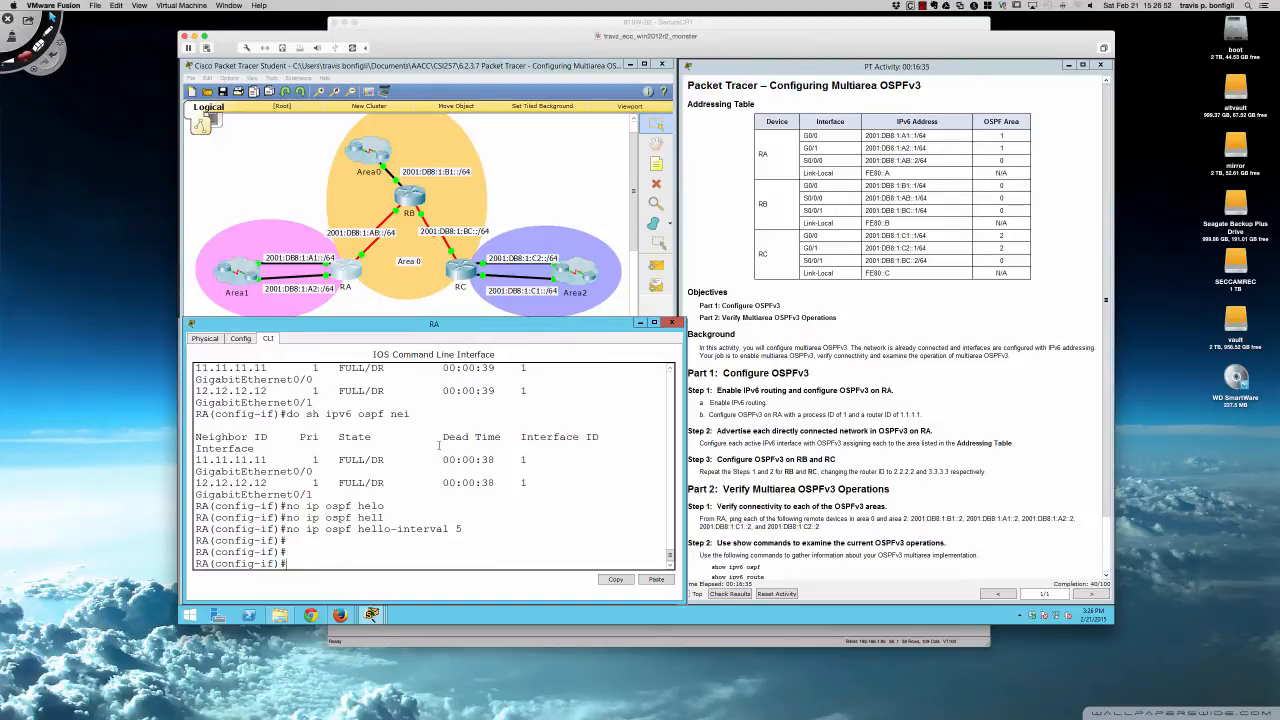
# Page through RA's running configuration with do sh run to the GigabitEthernet0/0 section, examine it, and return to the prompt.
pyautogui.write('do sh run')
pyautogui.press('Return')
pyautogui.press('Return')
pyautogui.press('Return')
pyautogui.press('Return')
pyautogui.press('Return')
pyautogui.press('Return')
pyautogui.press('Return')
pyautogui.press('Return')
pyautogui.press('Return')
pyautogui.press('Return')
pyautogui.press('Return')
pyautogui.press('Return')
pyautogui.press('Return')
pyautogui.press('Return')
pyautogui.press('Return')
pyautogui.press('Return')
pyautogui.press('Return')
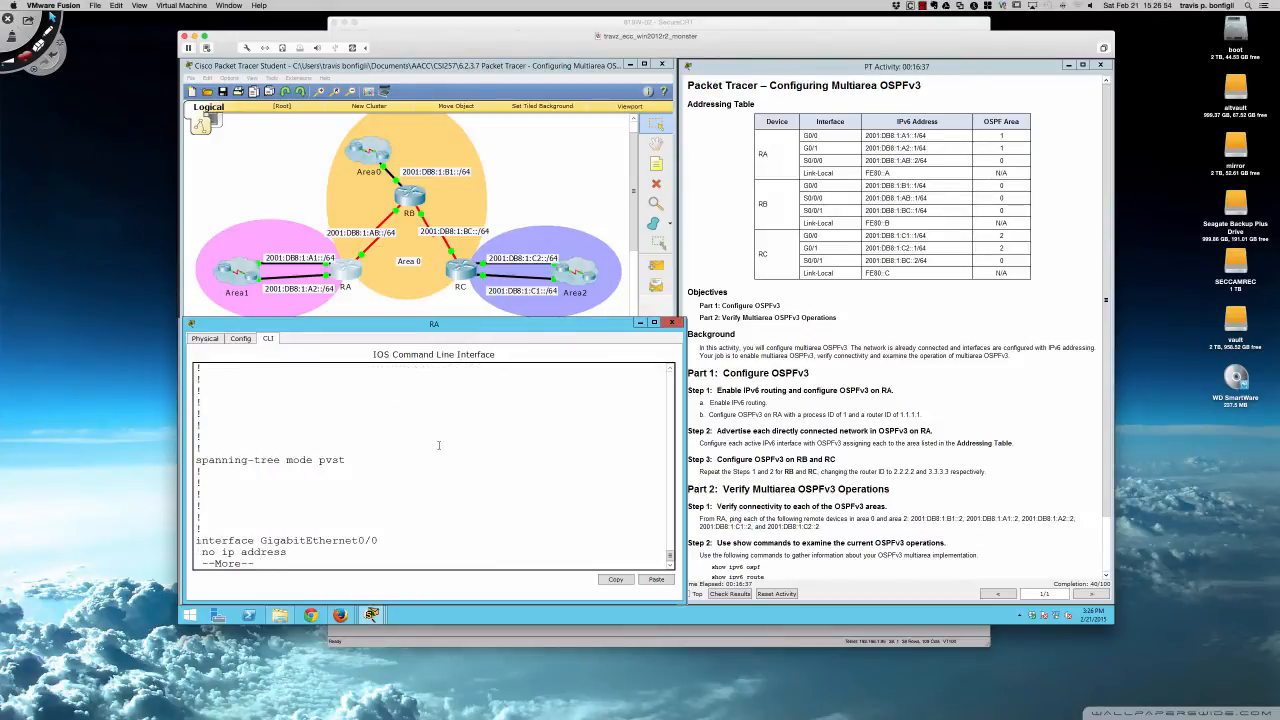
pyautogui.press('Return')
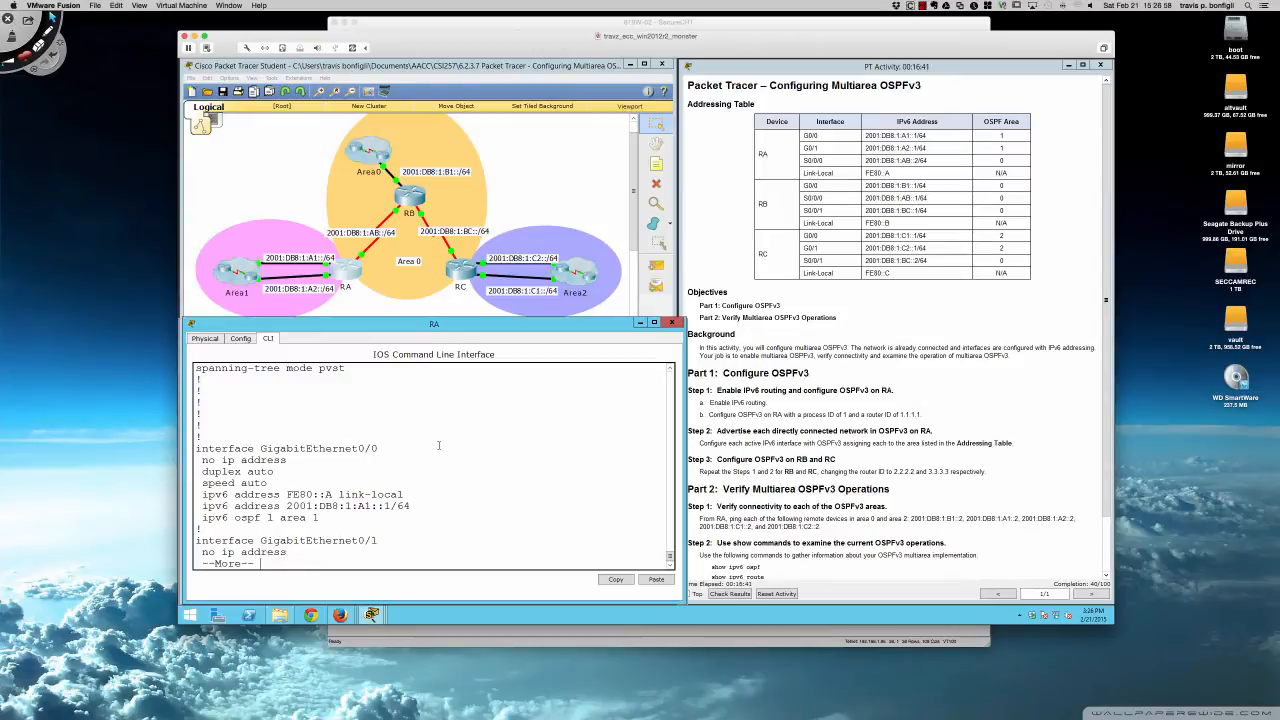
pyautogui.press('q')
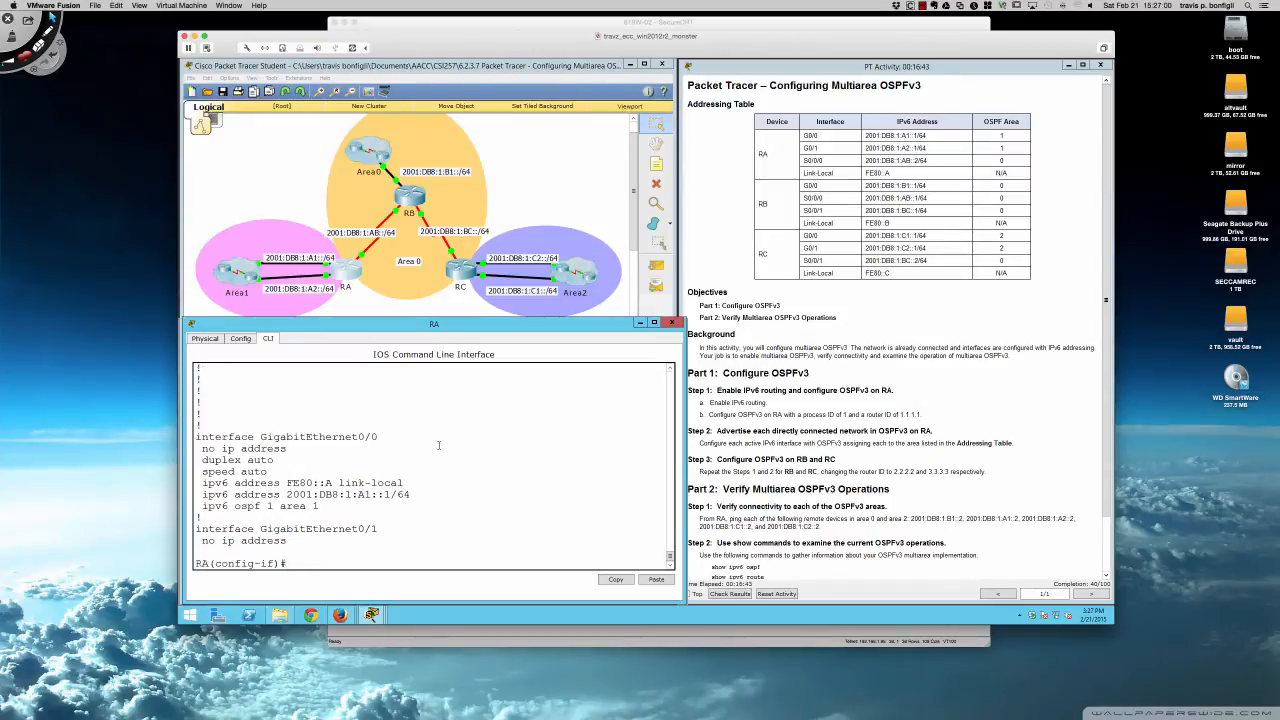
pyautogui.press('Return')
pyautogui.press('Return')
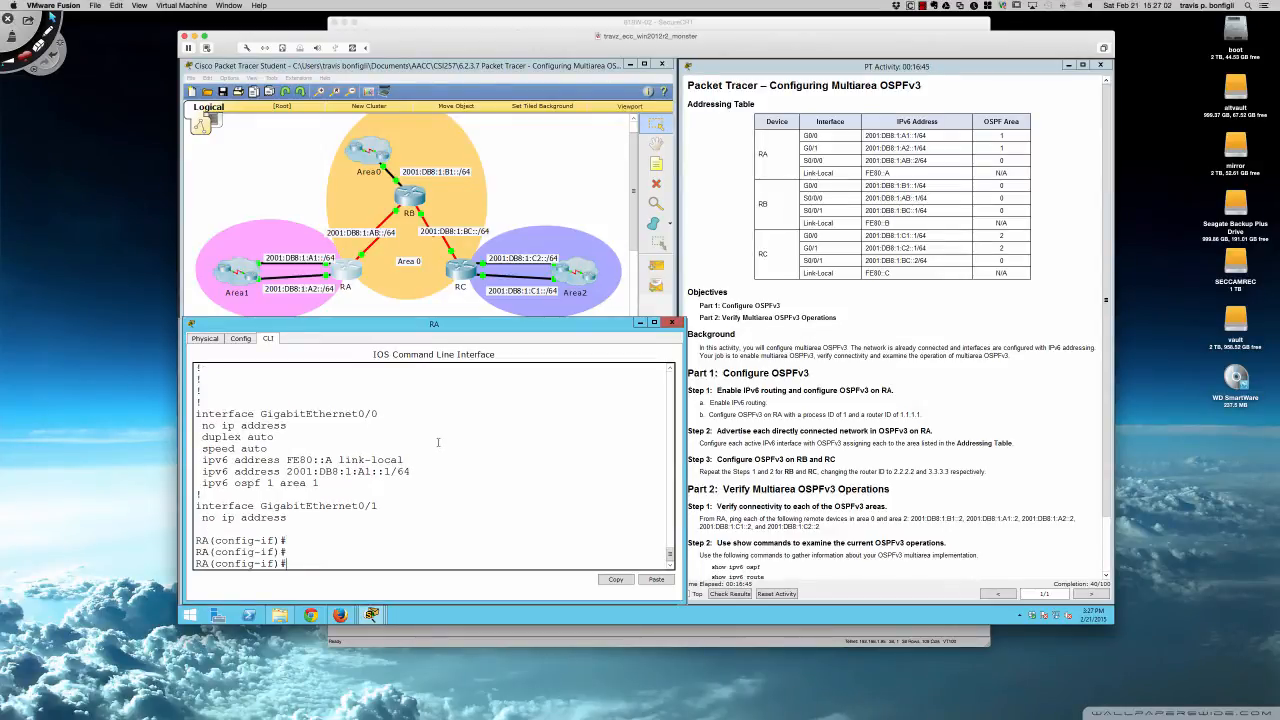
# Switch to RB's command line and review Step 3, Configure OSPFv3 on RB and RC, in the activity instructions.
pyautogui.click(408, 198)
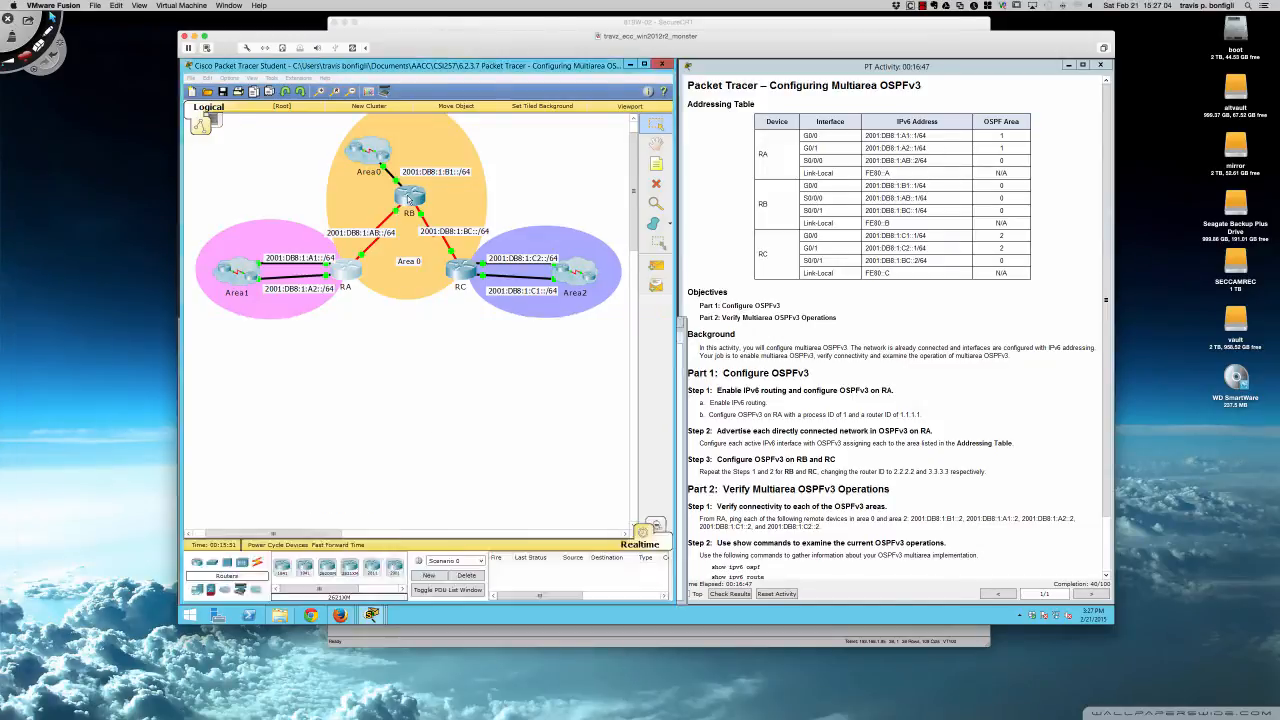
pyautogui.click(408, 198)
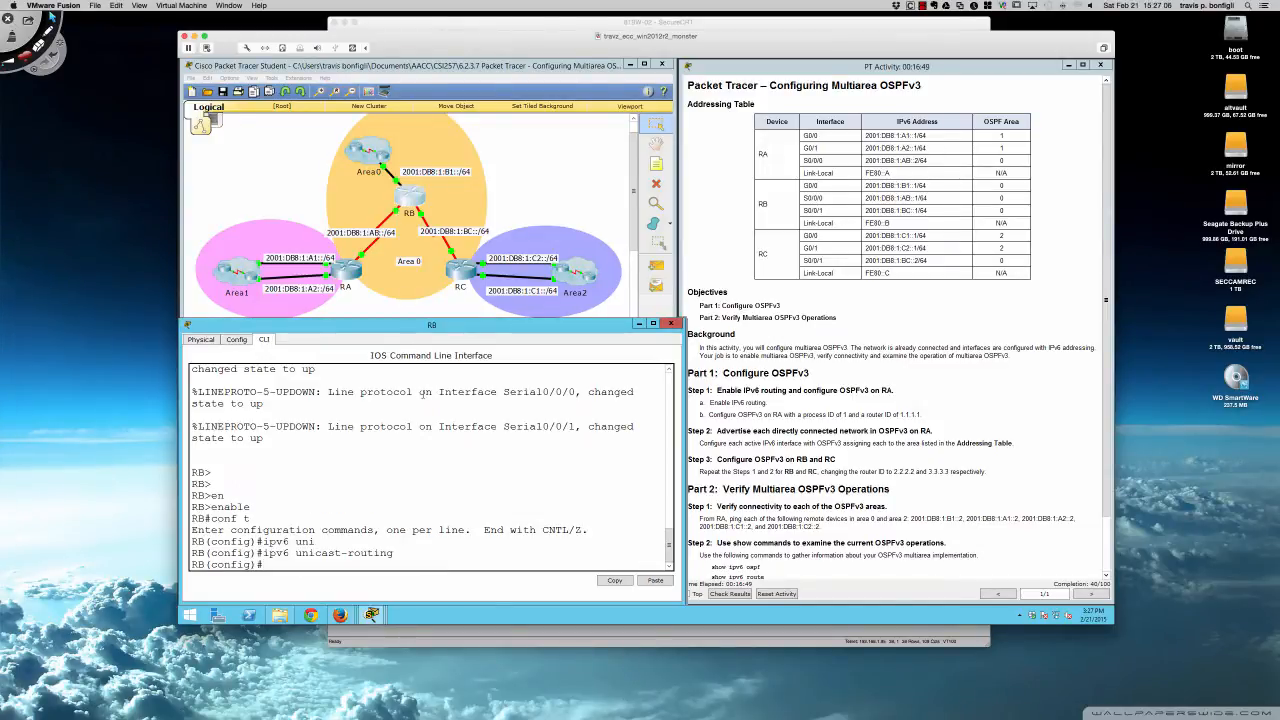
pyautogui.press('Return')
pyautogui.press('Return')
pyautogui.press('Return')
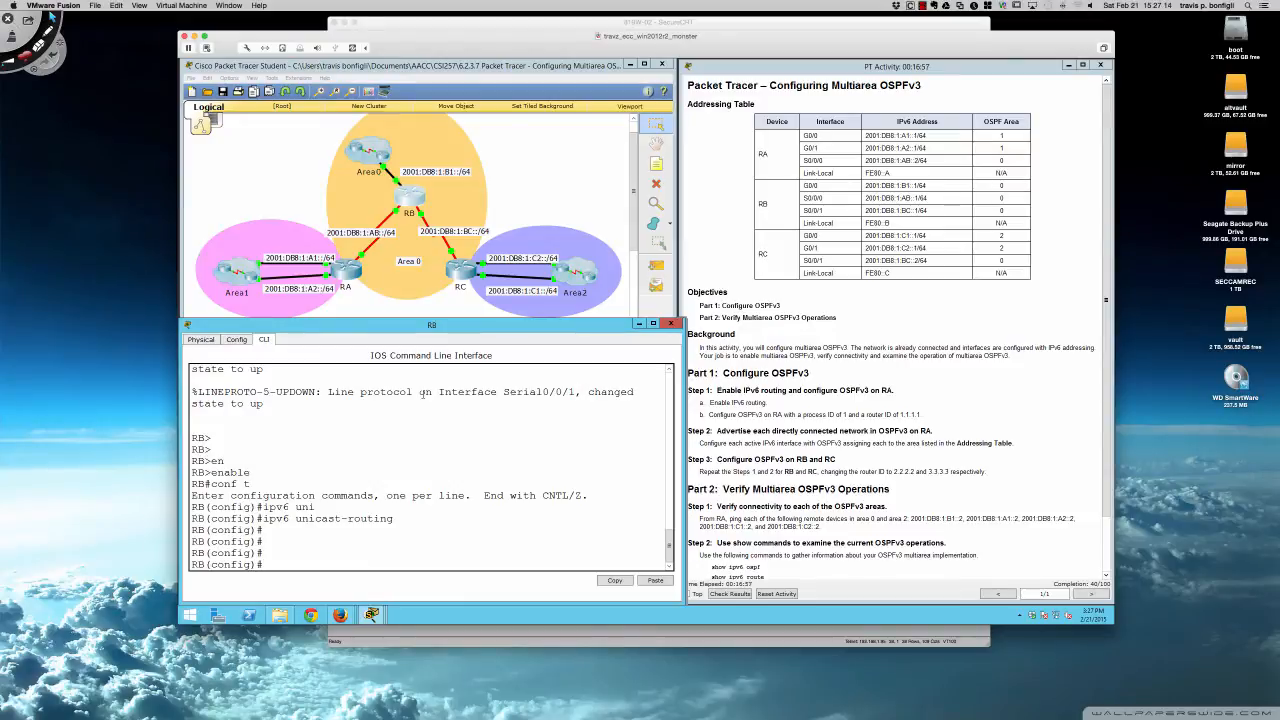
pyautogui.press('Return')
pyautogui.press('Return')
pyautogui.press('Return')
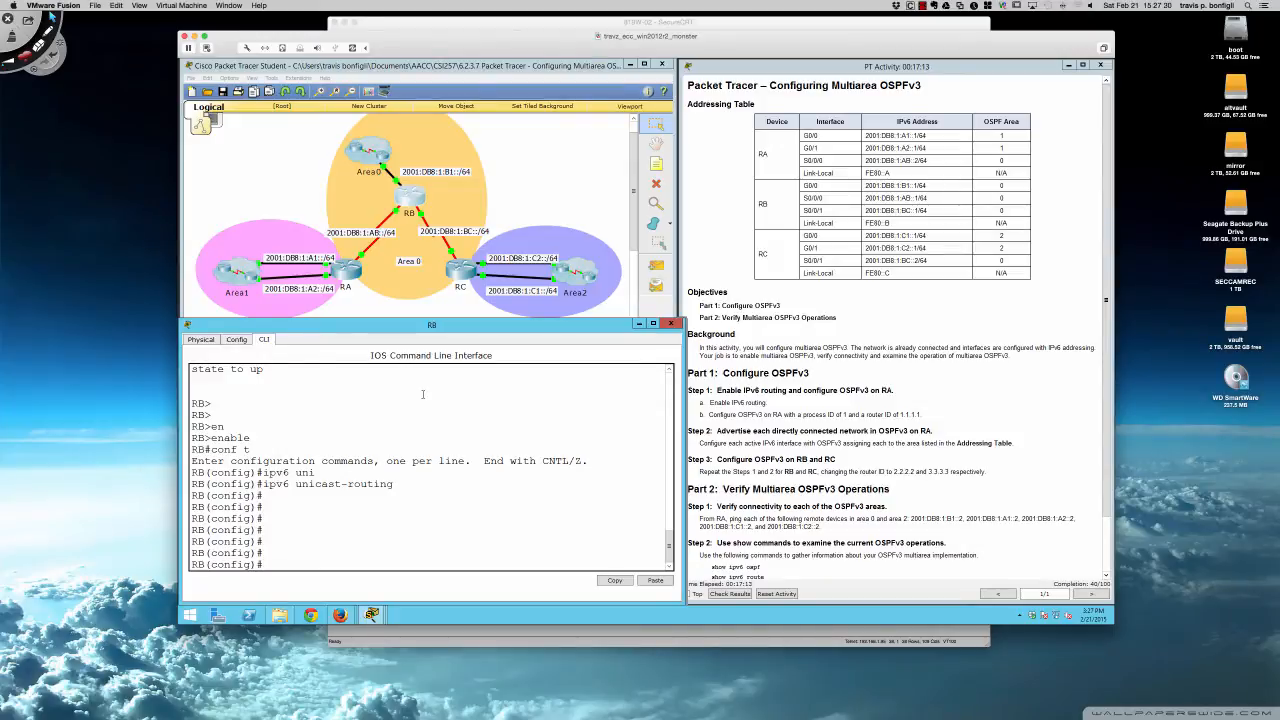
pyautogui.scroll(-2, 704, 466)
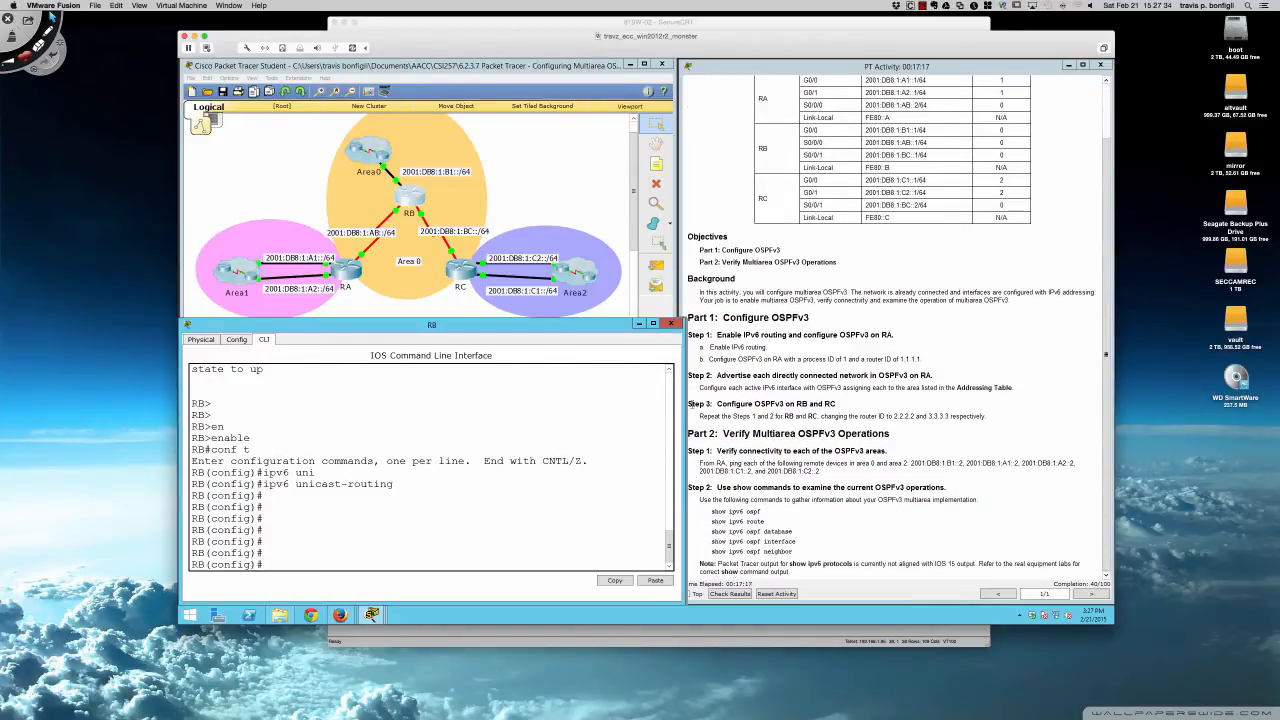
pyautogui.moveTo(688, 404); pyautogui.dragTo(822, 417)
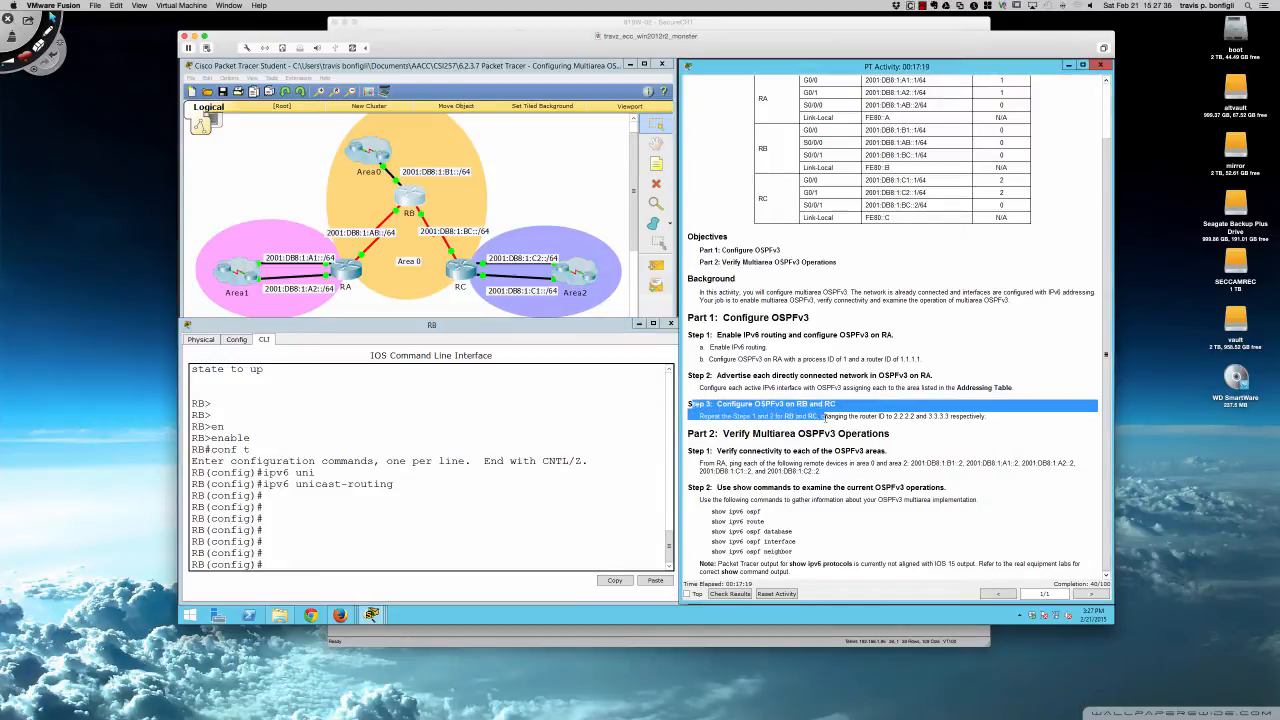
# Check the allowed process IDs for ipv6 router ospf on RB, and start OSPFv3 process 1.
pyautogui.click(607, 480)
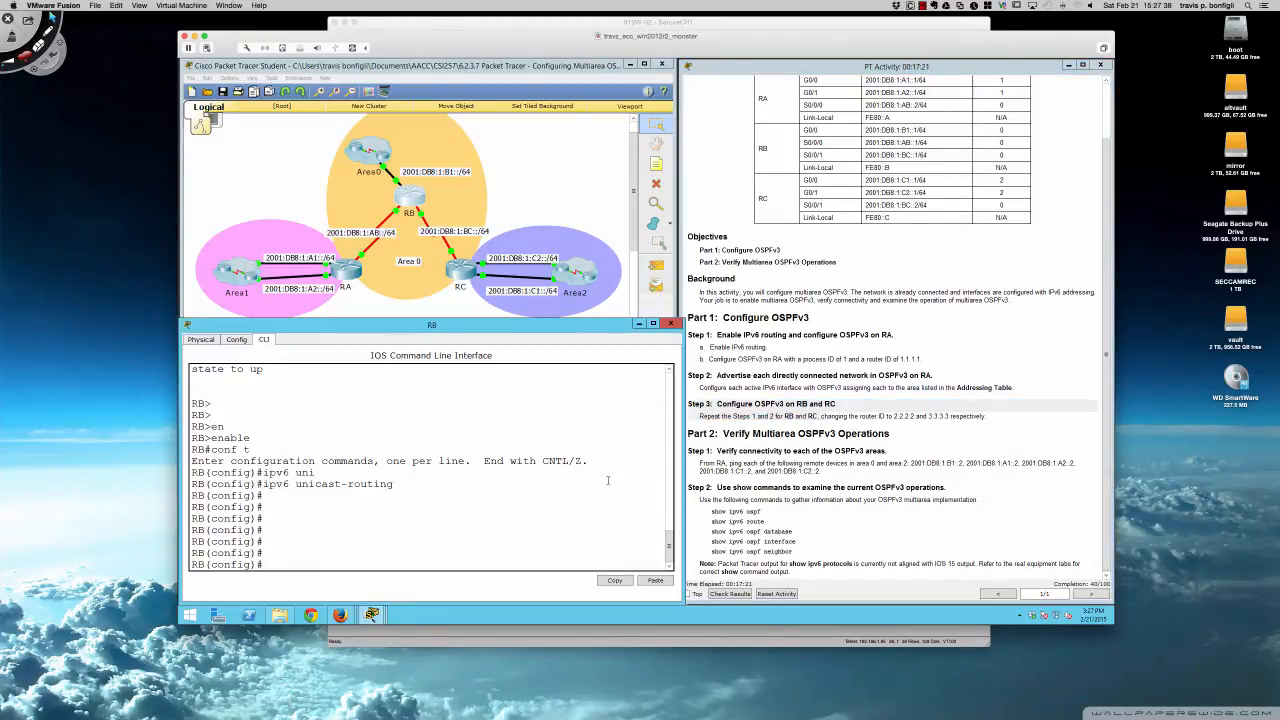
pyautogui.press('Return')
pyautogui.press('Return')
pyautogui.press('Return')
pyautogui.write('ipv6 r')
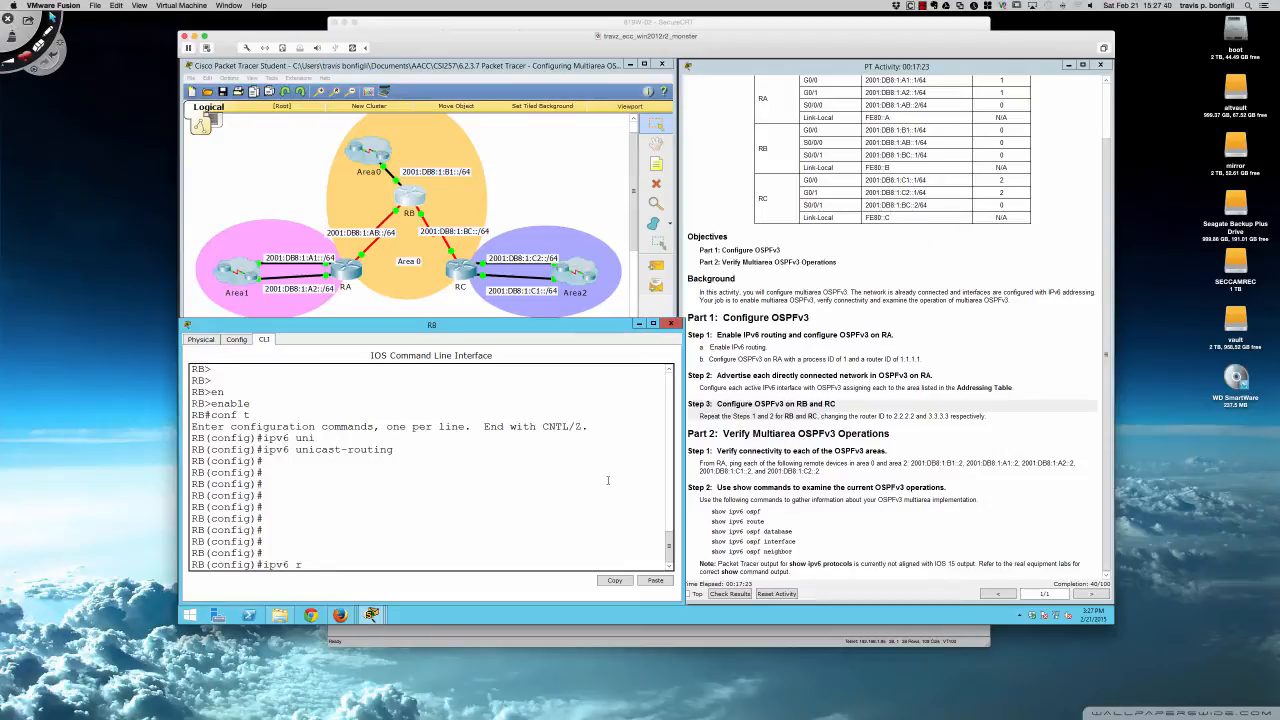
pyautogui.write('outer ospf ?')
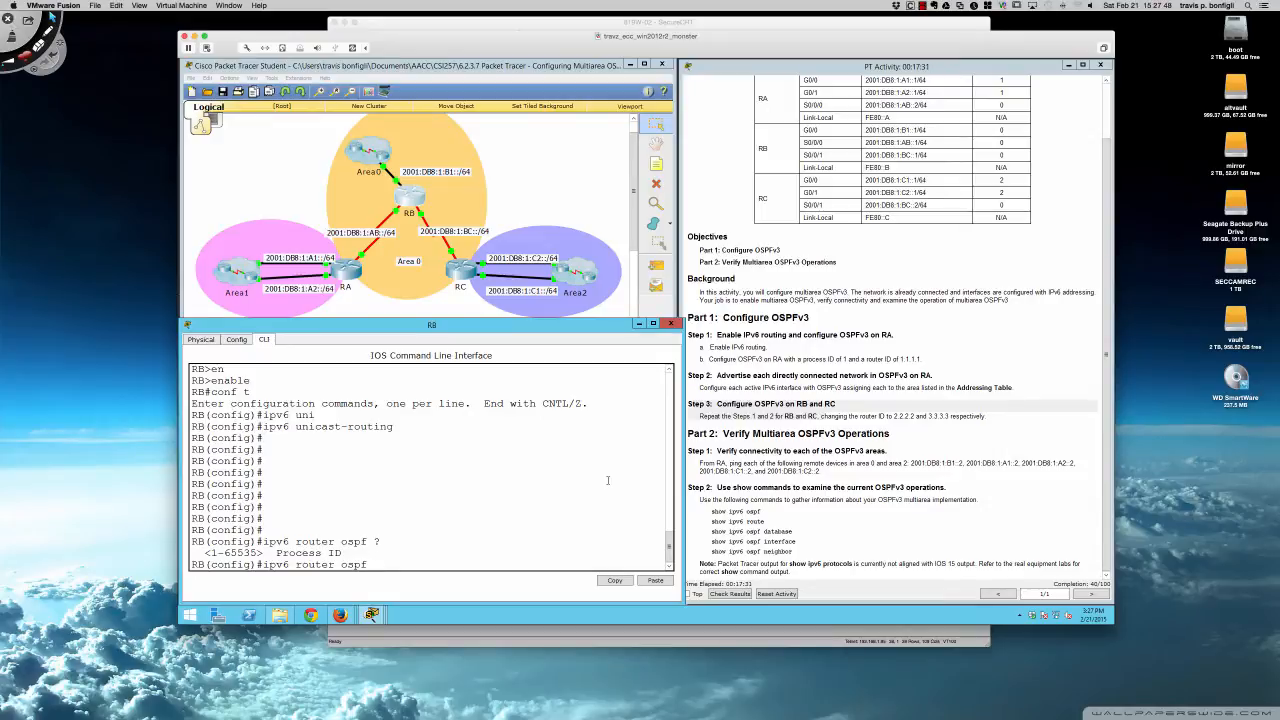
pyautogui.write('1')
pyautogui.press('Return')
pyautogui.press('Return')
pyautogui.press('Return')
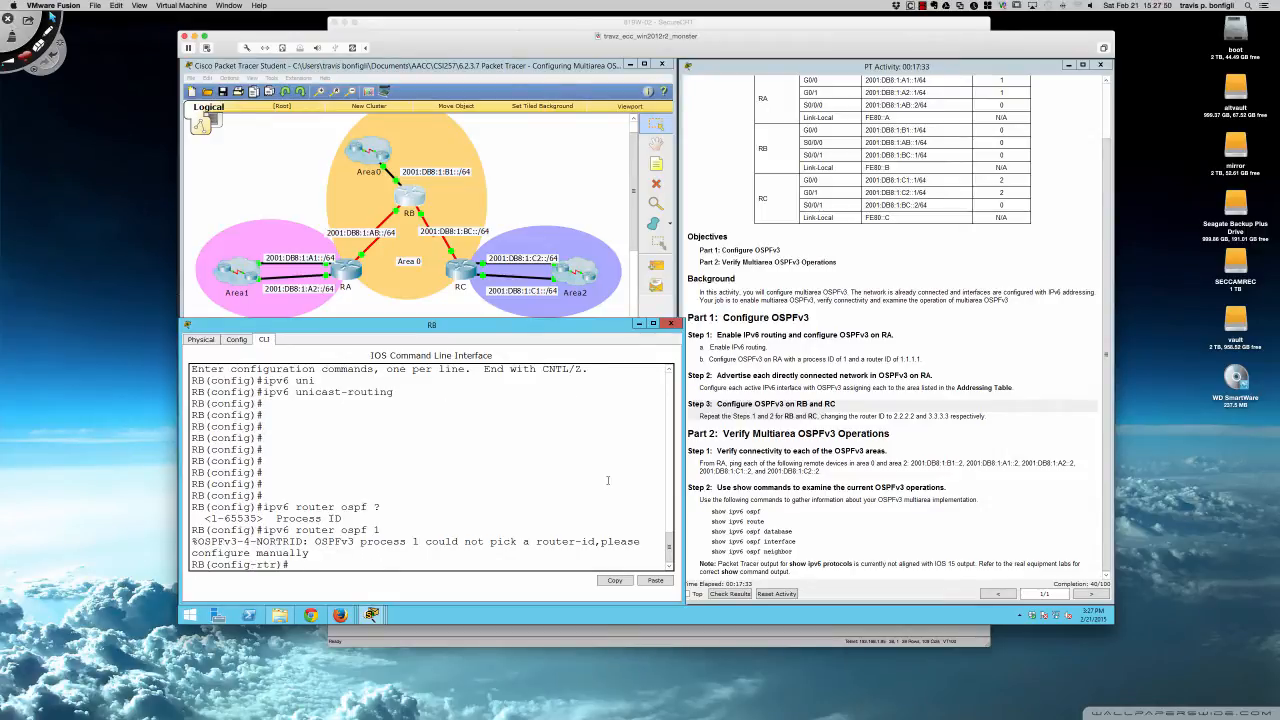
# Set the router ID of RB's OSPFv3 process to 2.2.2.2.
pyautogui.press('Return')
pyautogui.write('route')
pyautogui.press('Tab')
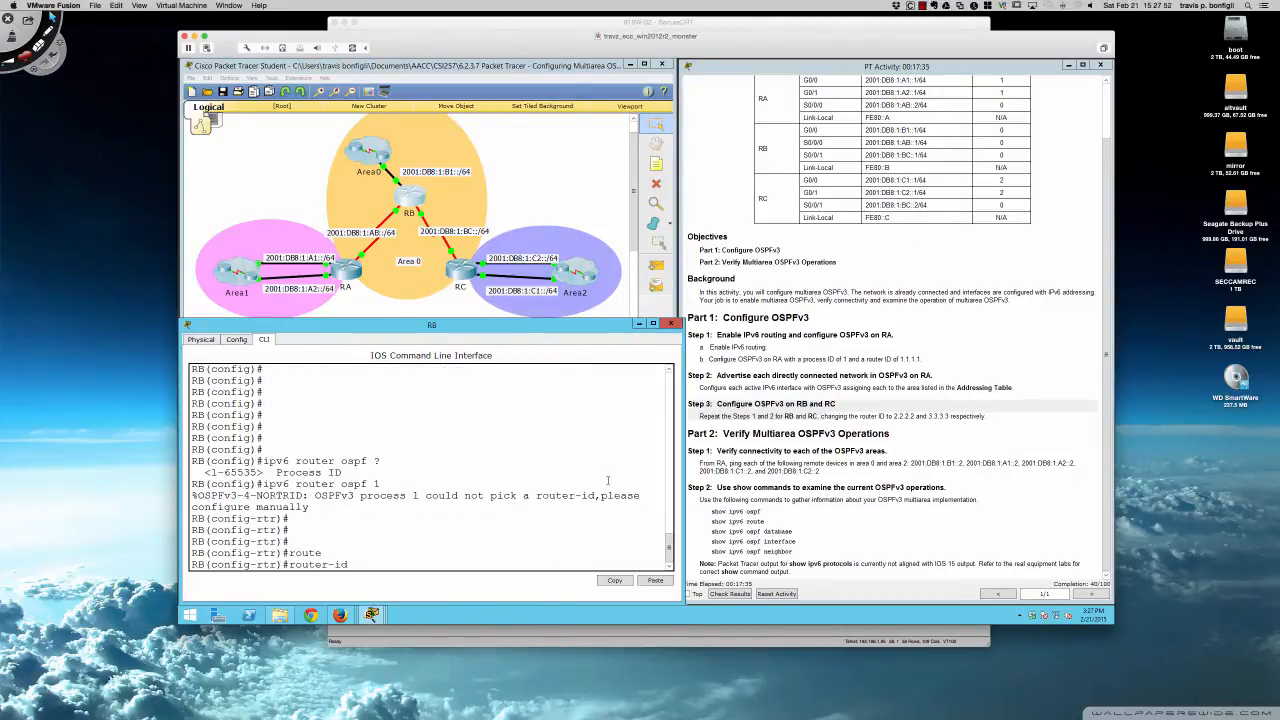
pyautogui.write('2.2.2.2')
pyautogui.press('Return')
pyautogui.press('Return')
pyautogui.press('Return')
pyautogui.press('Return')
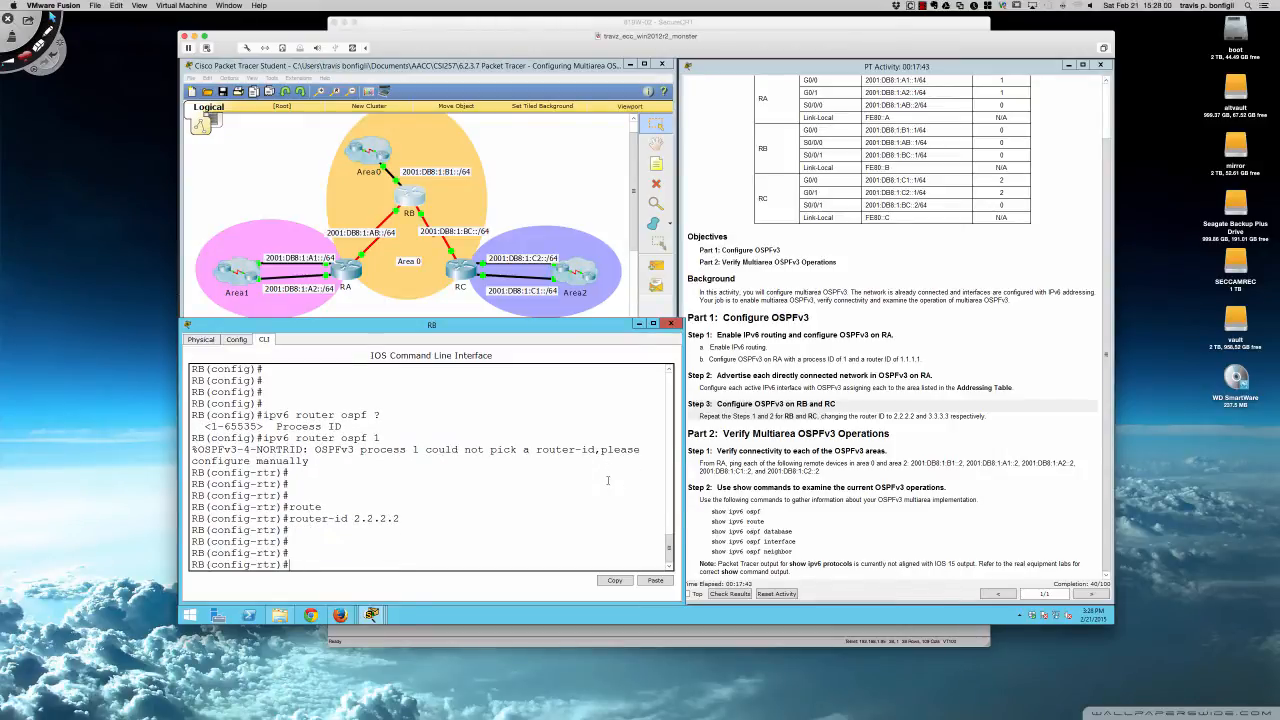
# Assign RB's gi0/0 interface to OSPFv3 process 1, area 0, with ipv6 ospf 1 area 0.
pyautogui.write('int gi0/0')
pyautogui.press('Return')
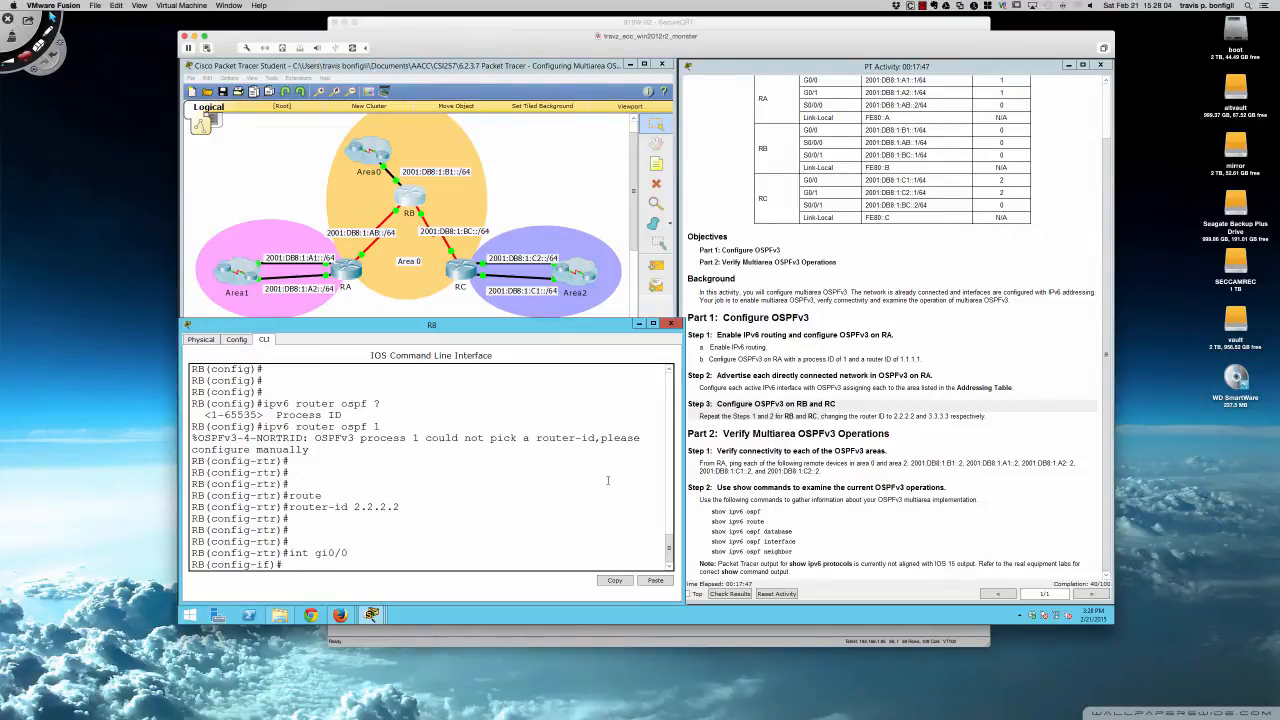
pyautogui.press('Return')
pyautogui.press('Return')
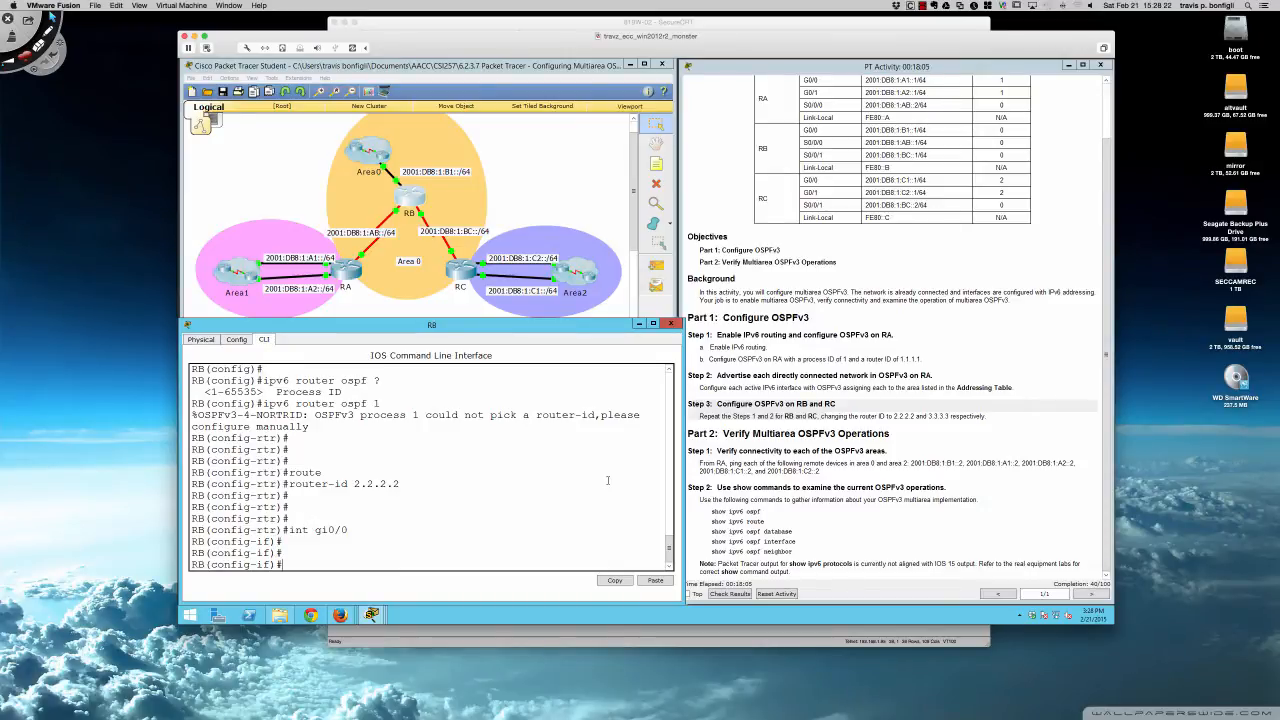
pyautogui.write('ipv6 ospf 1 area')
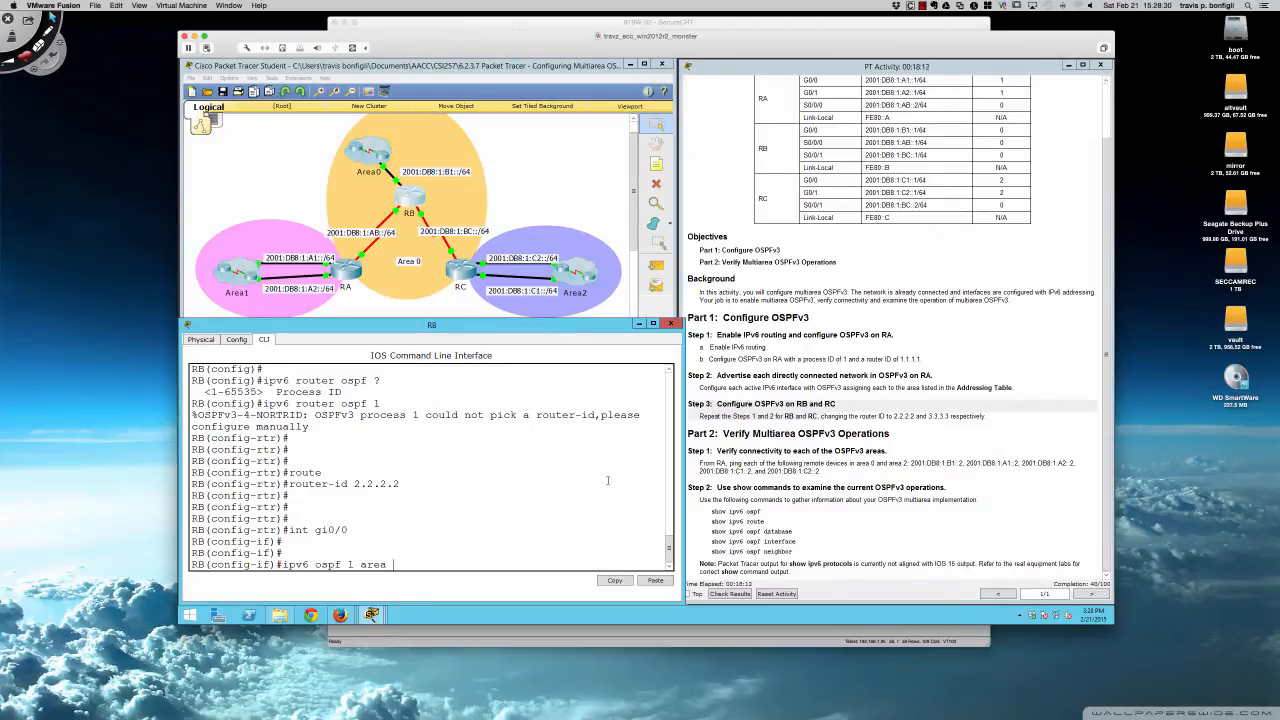
pyautogui.write(' 0')
pyautogui.press('Return')
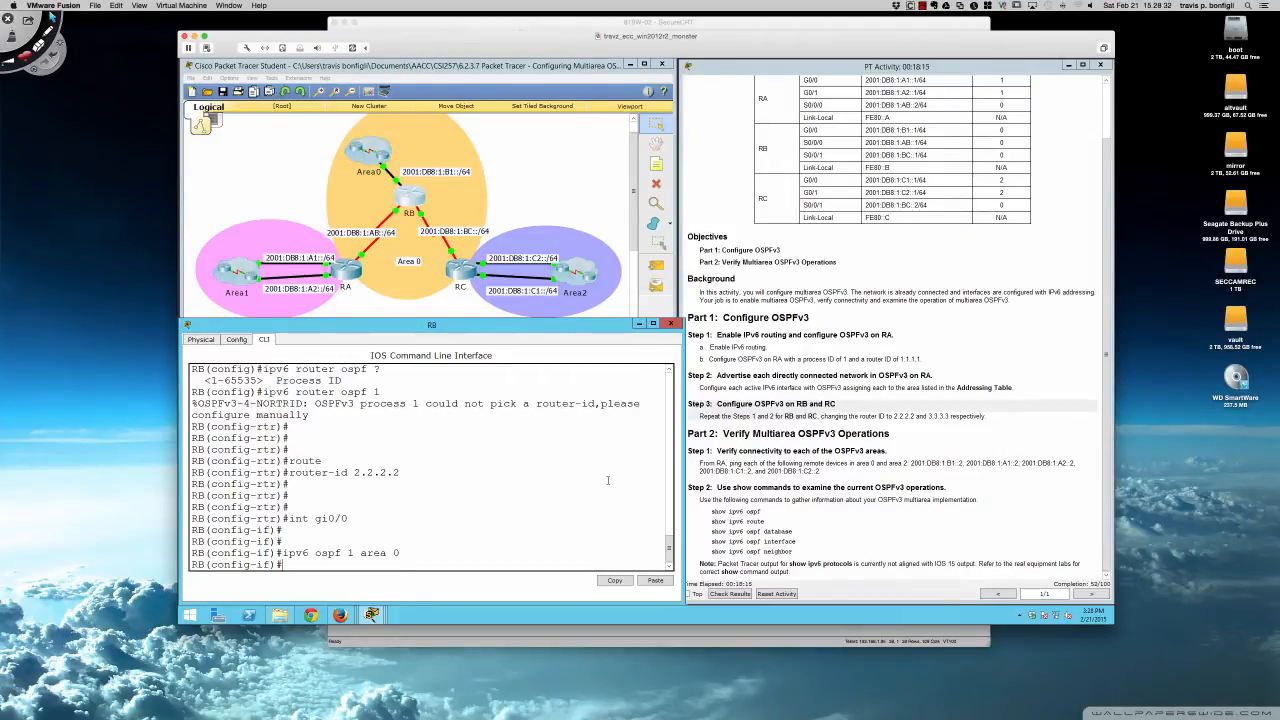
# Assign RB's s0/0/0 interface to area 0 of OSPFv3 process 1.
pyautogui.write('int s0/0/0')
pyautogui.press('Return')
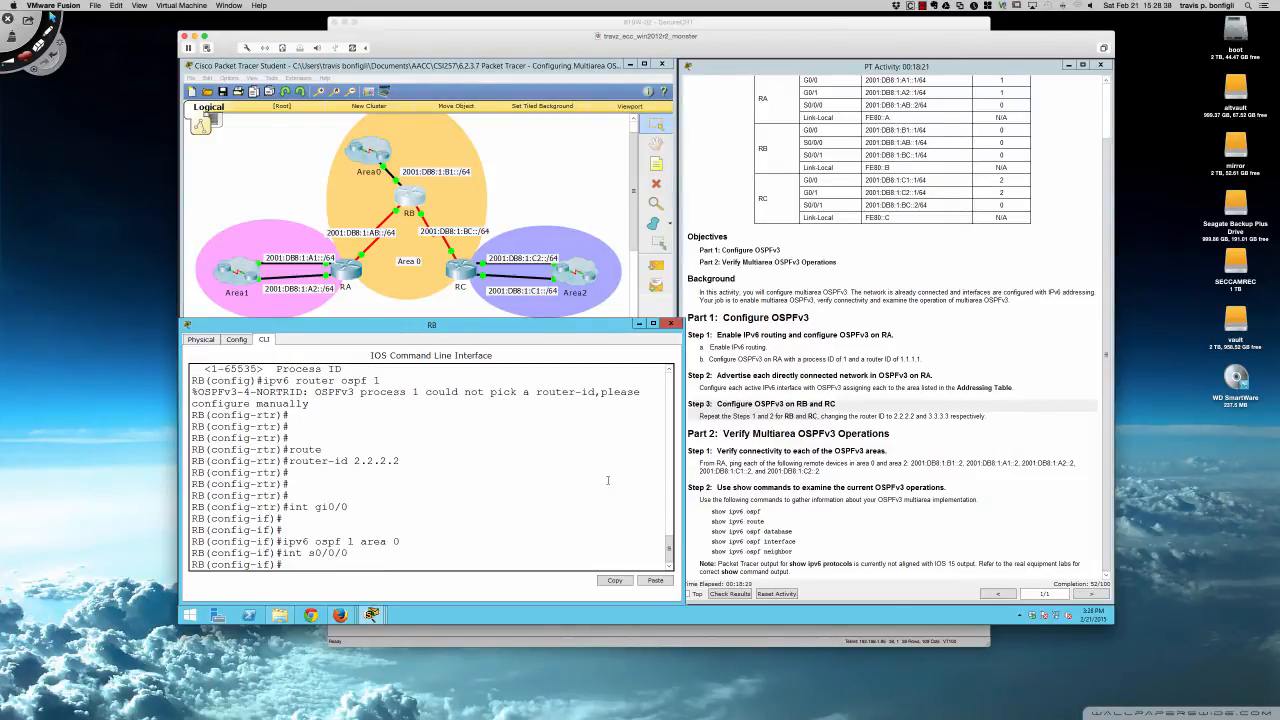
pyautogui.press('Up')
pyautogui.press('Up')
pyautogui.press('Return')
pyautogui.press('Return')
pyautogui.press('Return')
pyautogui.press('Return')
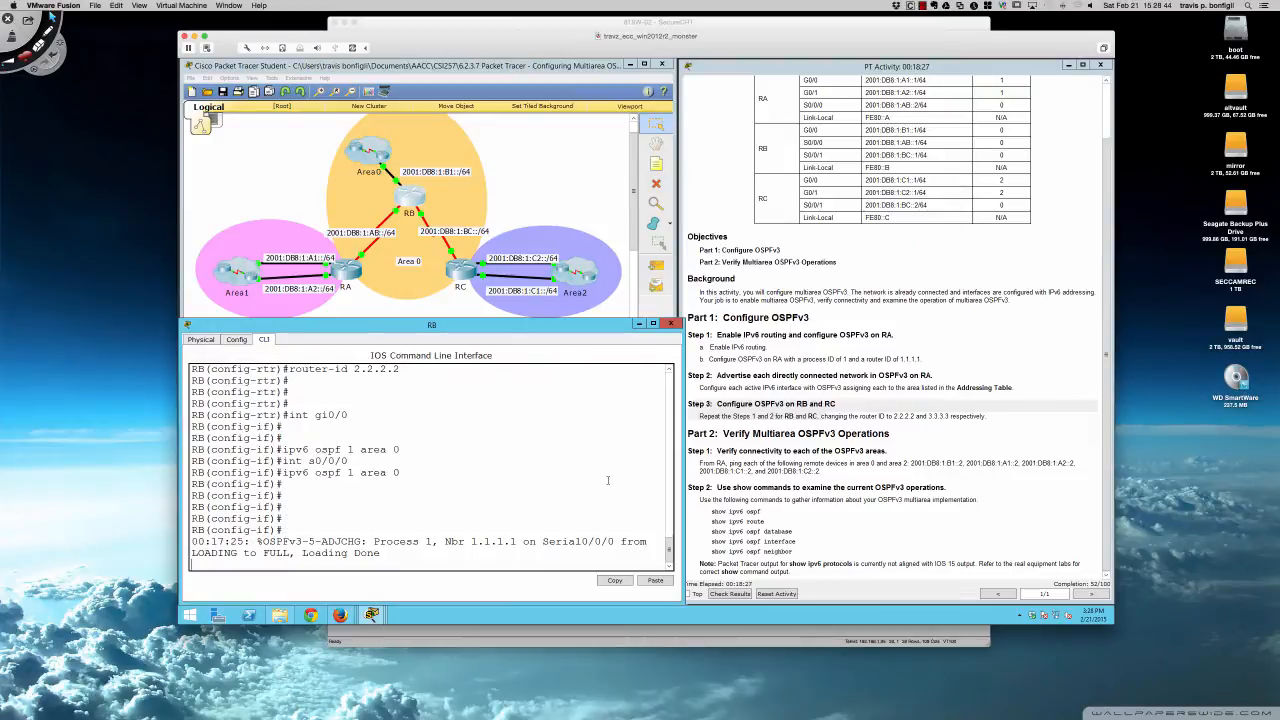
pyautogui.press('Return')
pyautogui.press('Return')
pyautogui.press('Return')
pyautogui.press('Return')
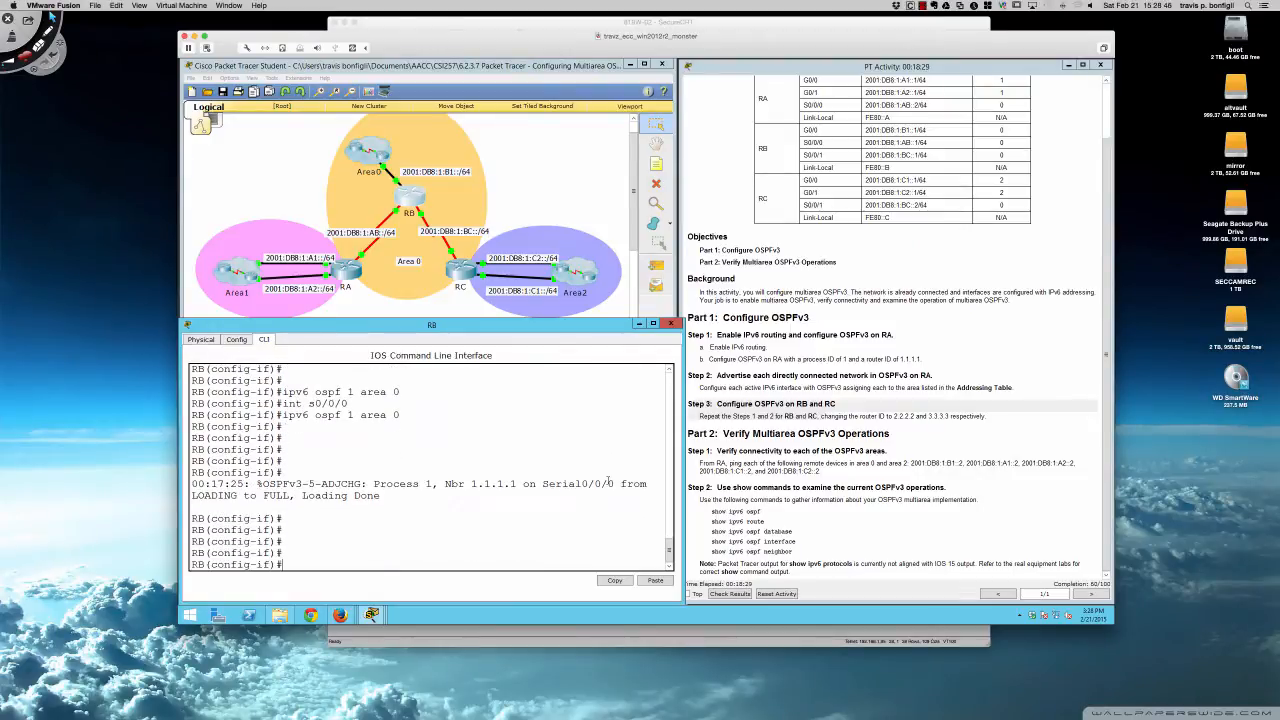
# List RB's OSPFv3 neighbors with do sh ipv6 ospf neigh and examine the entry for the Serial0/0/0 neighbor.
pyautogui.write('do sh ipv 6 ospf neigh')
pyautogui.press('Return')
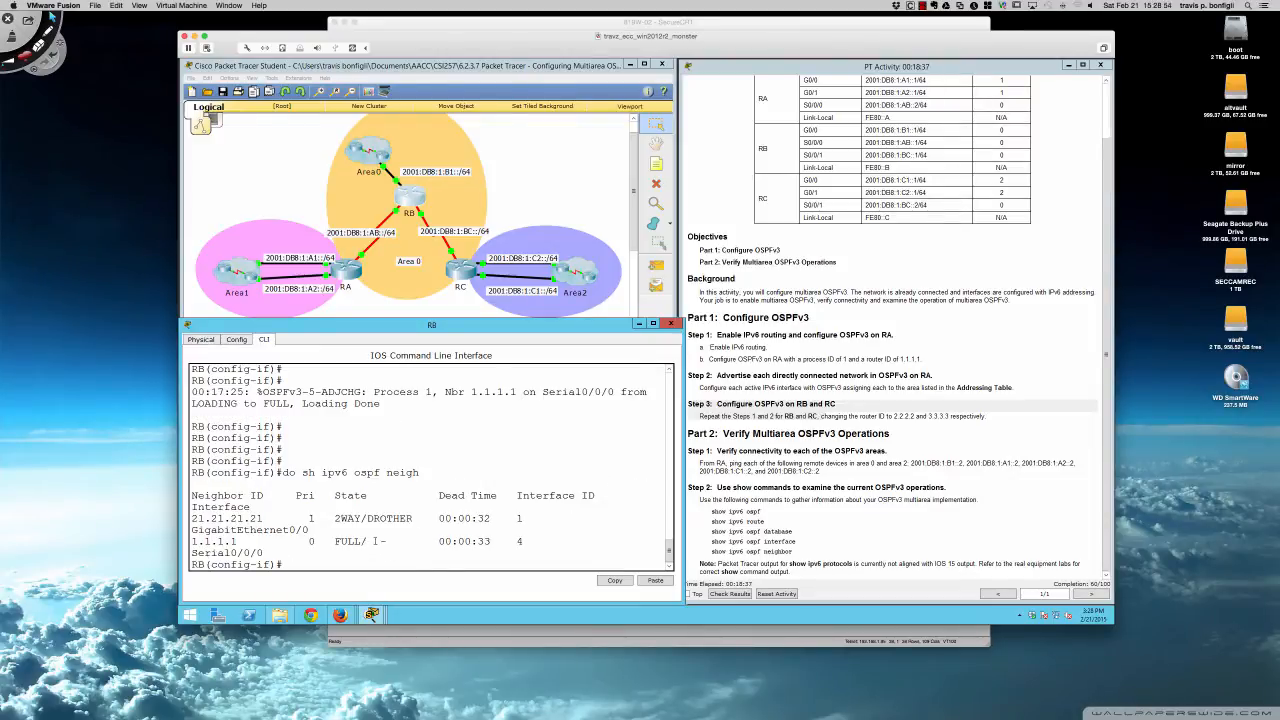
pyautogui.moveTo(375, 541); pyautogui.dragTo(397, 541)
pyautogui.click(381, 541)
pyautogui.moveTo(193, 541); pyautogui.dragTo(409, 541)
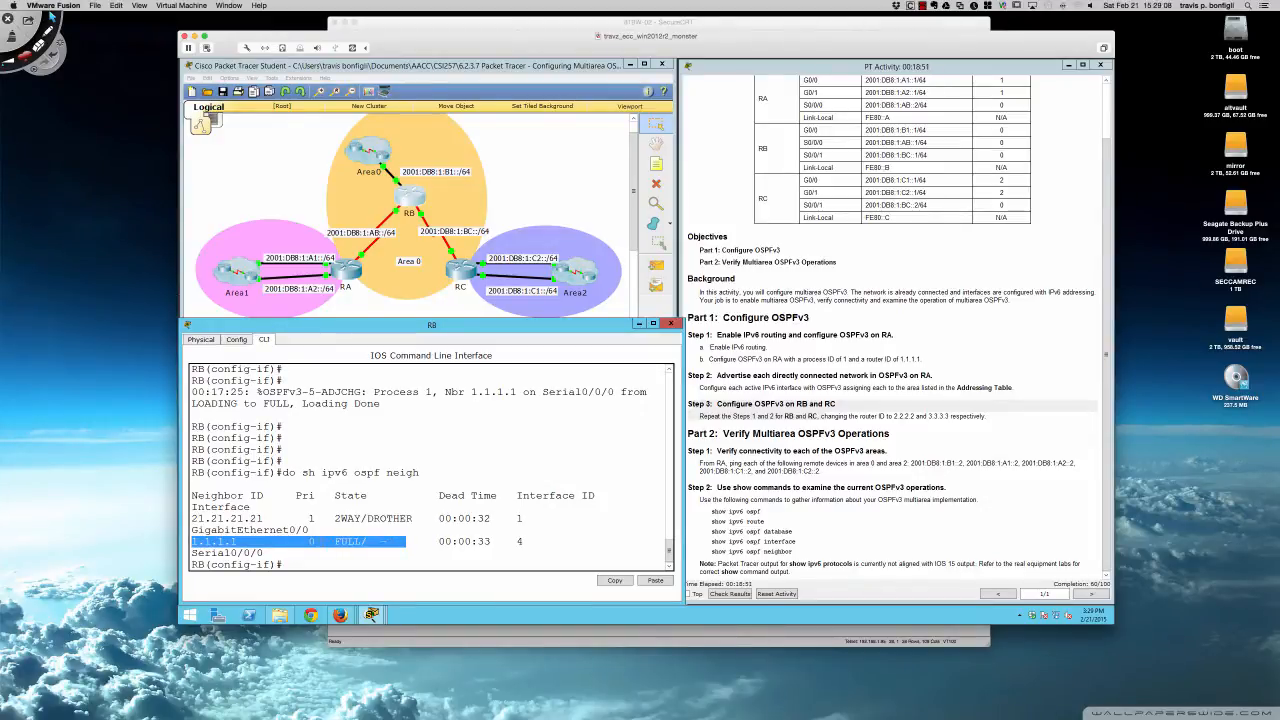
pyautogui.click(309, 541)
pyautogui.doubleClick(311, 541)
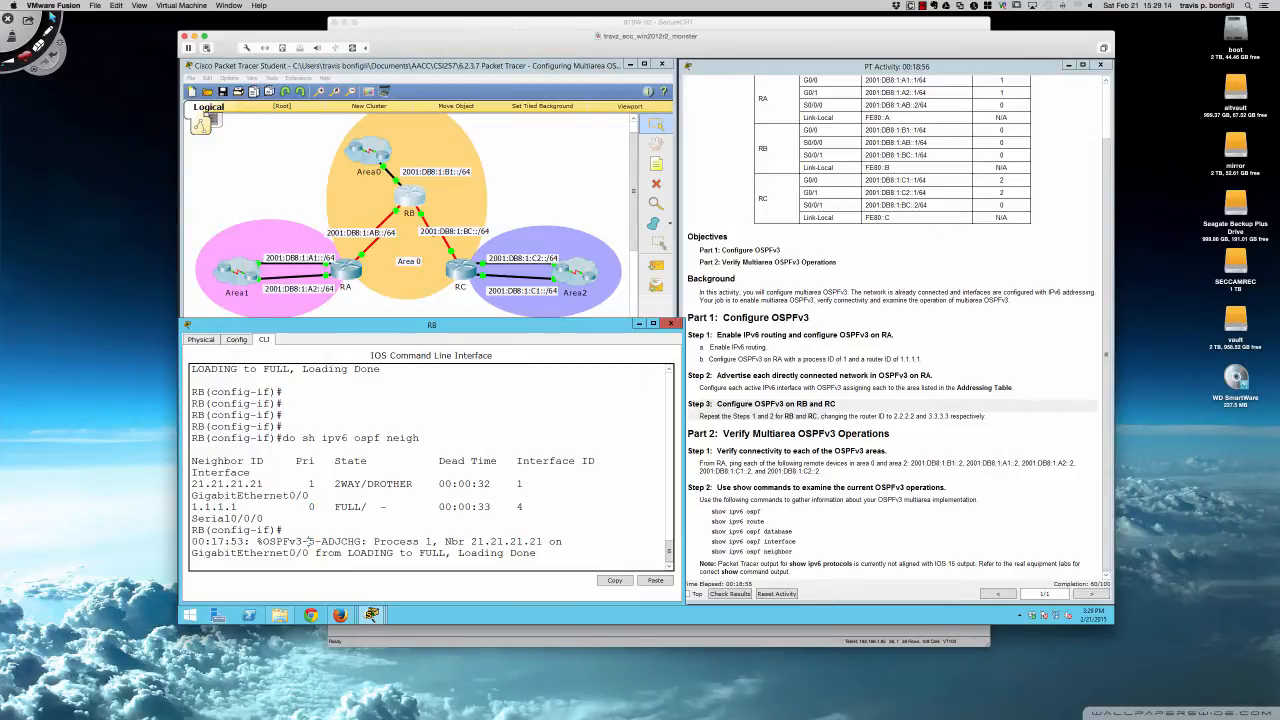
# Compare the priority and state of the Serial0/0/0 neighbor with the GigabitEthernet0/0 neighbor's entry, and return to the prompt.
pyautogui.doubleClick(311, 507)
pyautogui.moveTo(373, 507); pyautogui.dragTo(392, 507)
pyautogui.click(381, 508)
pyautogui.moveTo(336, 507); pyautogui.dragTo(367, 507)
pyautogui.click(388, 507)
pyautogui.moveTo(194, 484); pyautogui.dragTo(417, 484)
pyautogui.click(599, 545)
pyautogui.press('Return')
pyautogui.press('Return')
pyautogui.press('Return')
pyautogui.press('Return')
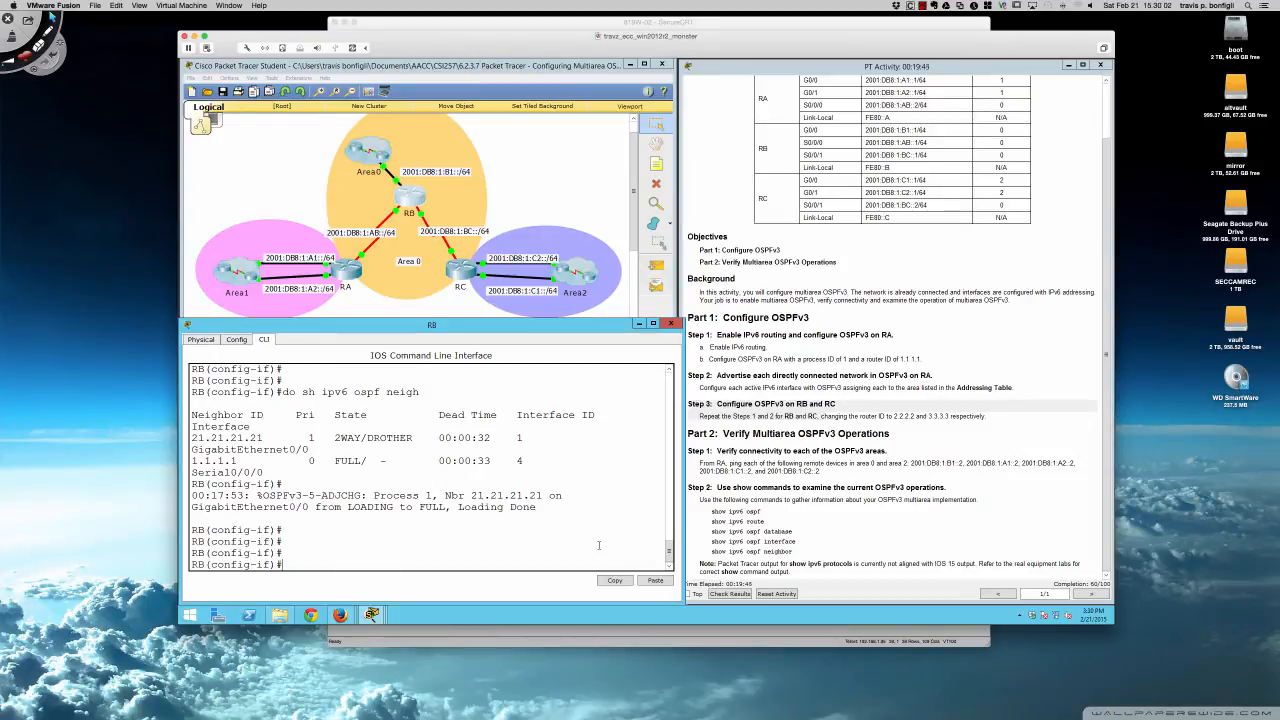
# Assign RB's s0/0/1 interface to OSPFv3 area 0 by reusing the ipv6 ospf 1 area 0 command.
pyautogui.write('int s0/0/1')
pyautogui.press('Return')
pyautogui.press('Up')
pyautogui.press('Up')
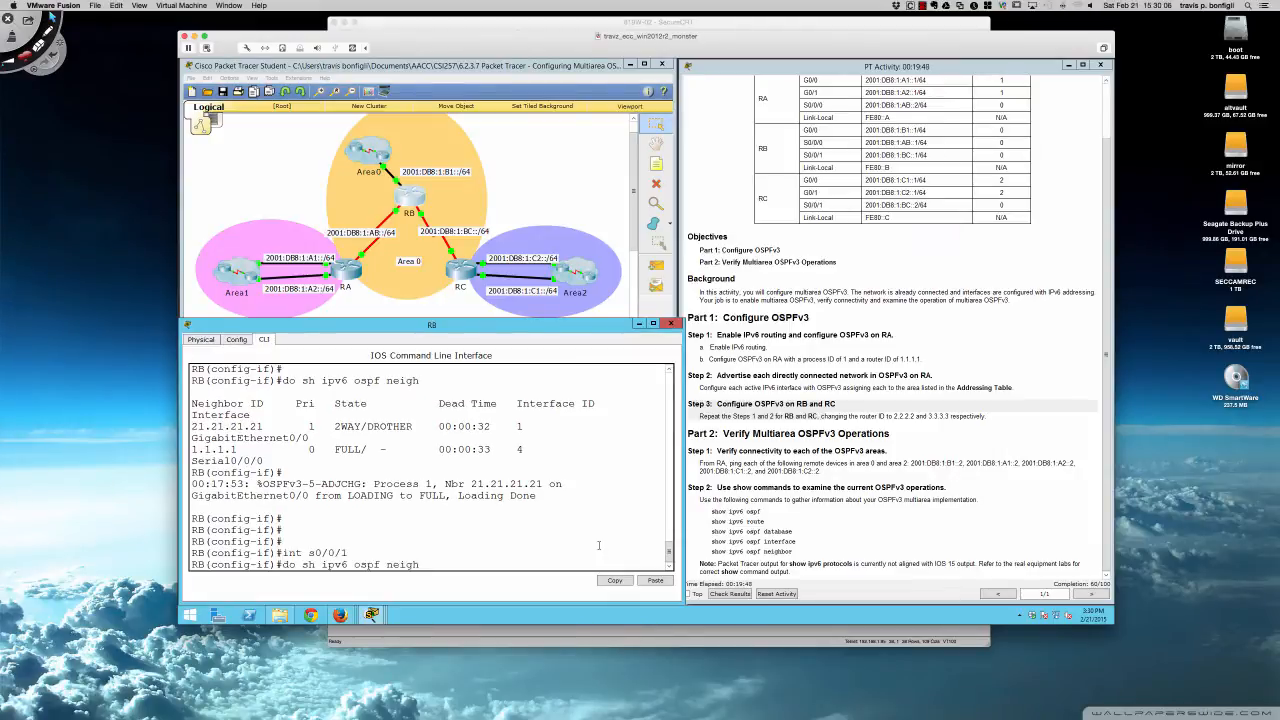
pyautogui.press('Up')
pyautogui.press('Return')
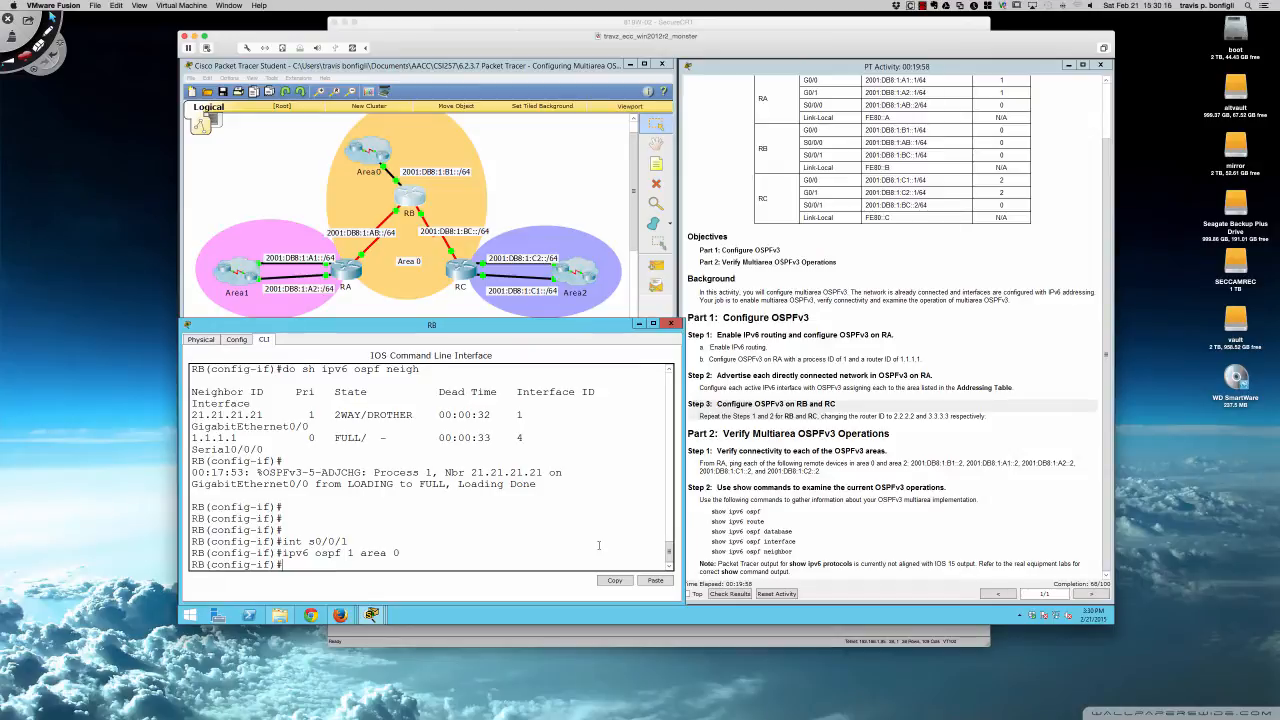
# Page through RB's running configuration with do sh run, examine the OSPFv3 lines on its interfaces, and return to the prompt.
pyautogui.write('do sh run')
pyautogui.press('Return')
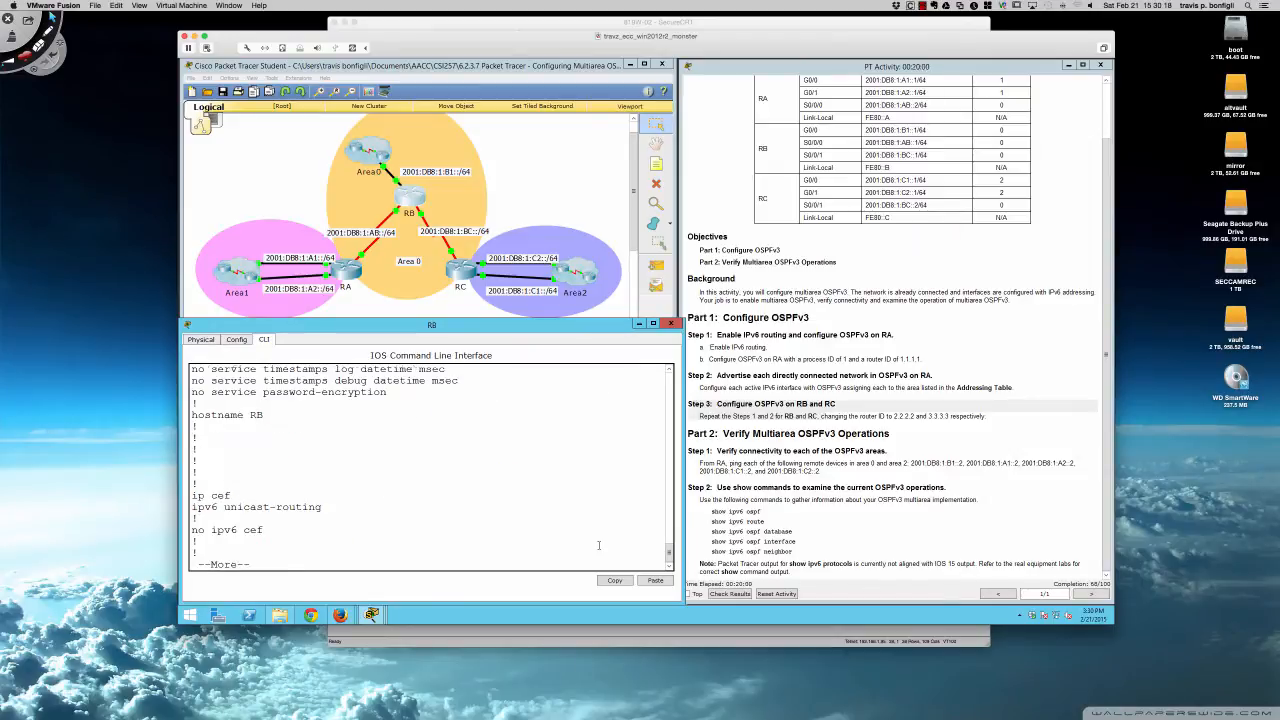
pyautogui.press('Return')
pyautogui.press('Return')
pyautogui.press('Return')
pyautogui.press('Return')
pyautogui.press('Return')
pyautogui.press('Return')
pyautogui.press('Return')
pyautogui.press('Return')
pyautogui.press('Return')
pyautogui.press('Return')
pyautogui.press('Return')
pyautogui.press('Return')
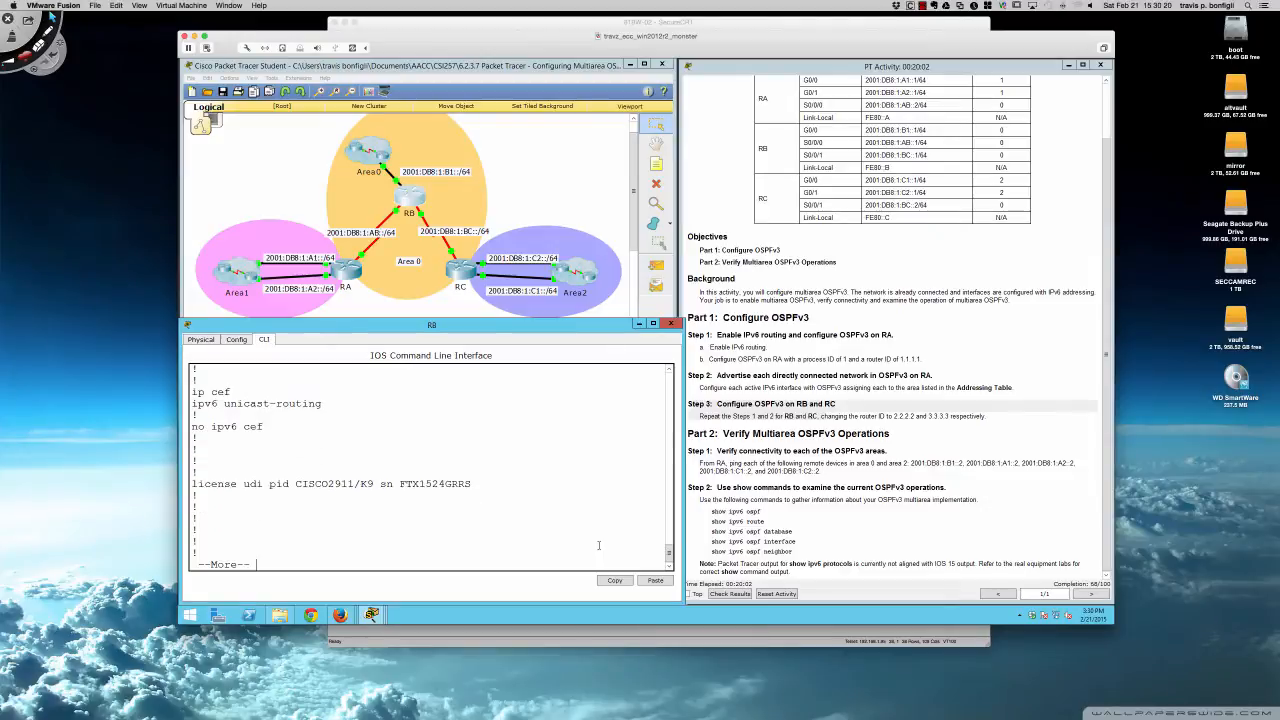
pyautogui.press('Return')
pyautogui.press('Return')
pyautogui.press('Return')
pyautogui.press('space')
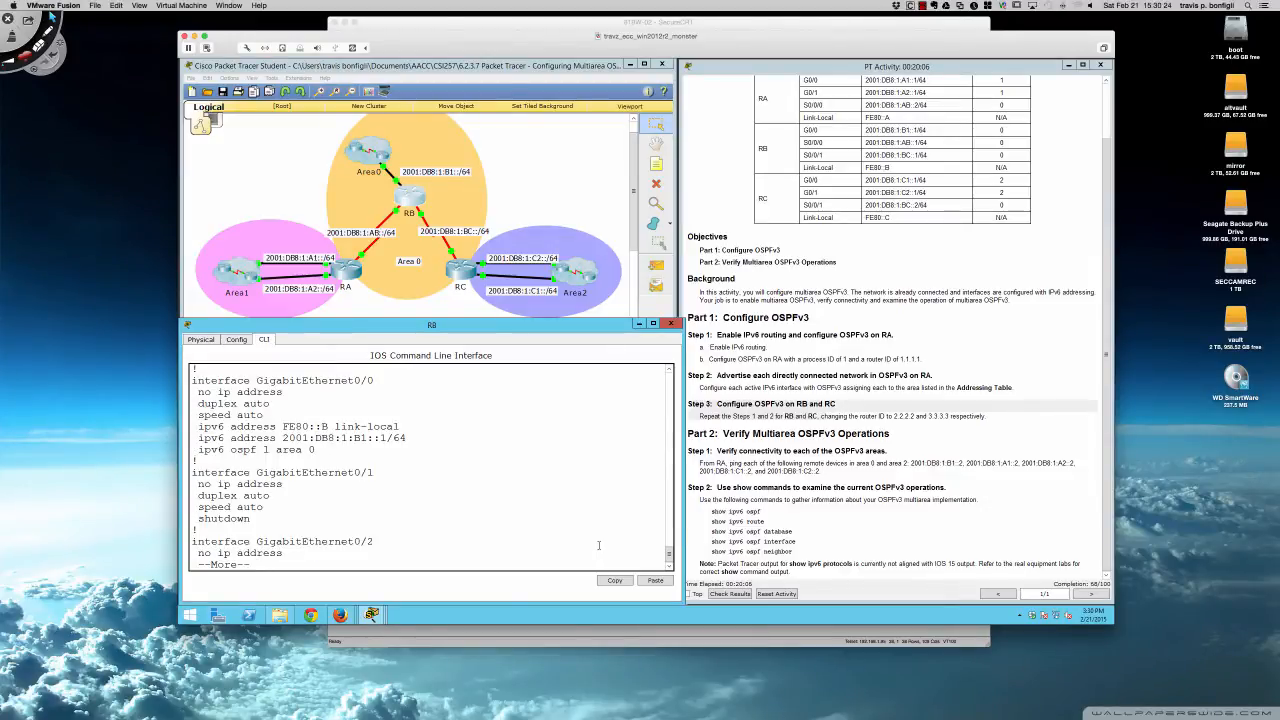
pyautogui.press('space')
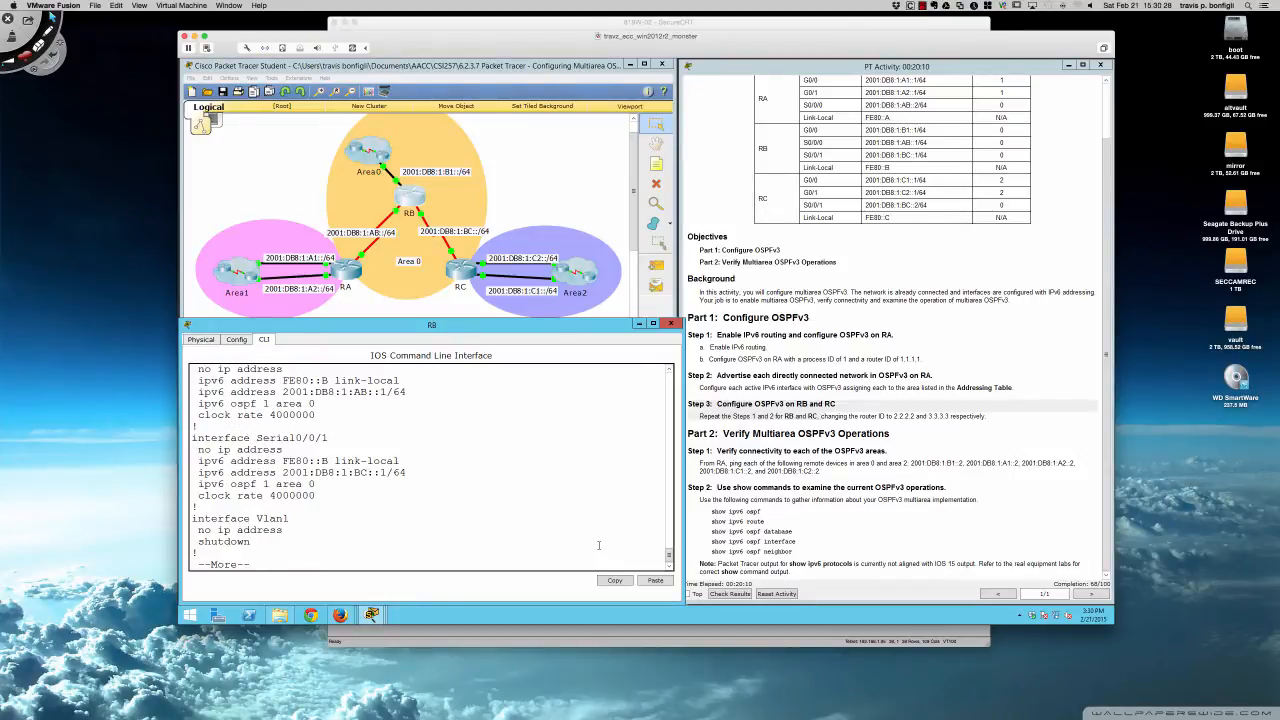
pyautogui.press('q')
pyautogui.press('Return')
pyautogui.press('Return')
pyautogui.press('Return')
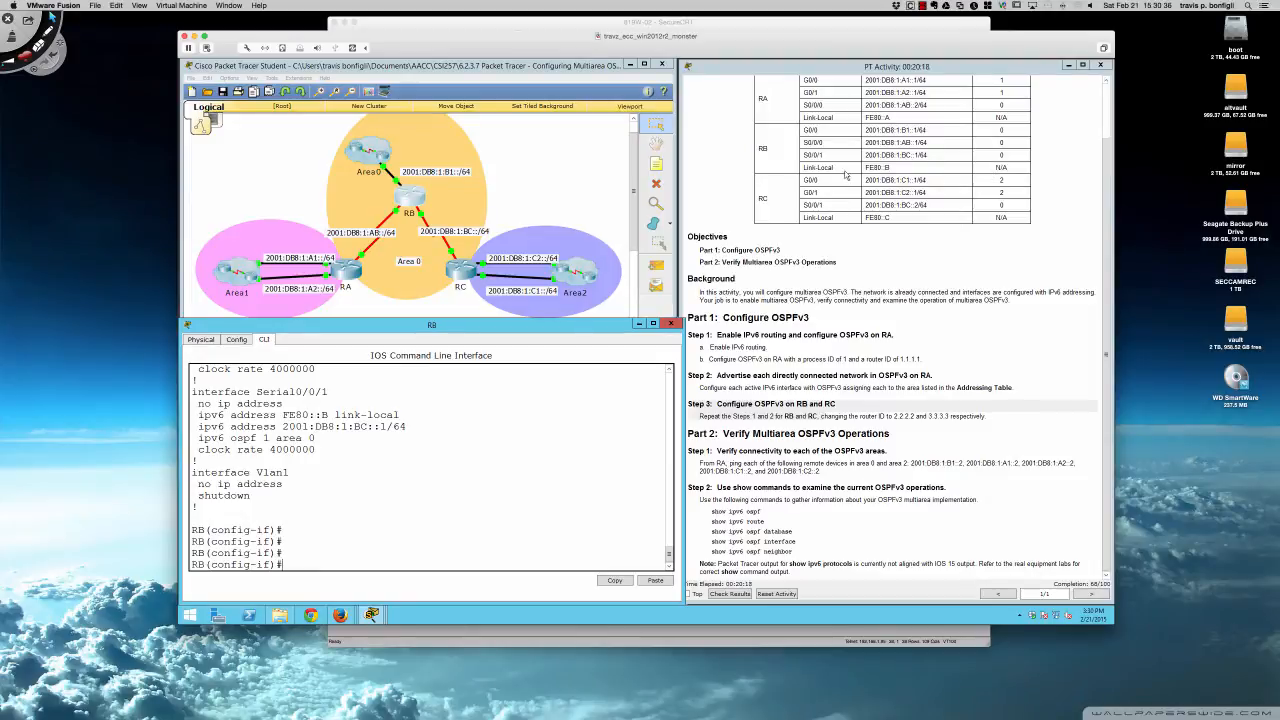
# Open RC's command line and enter global configuration mode with en and conf t.
pyautogui.click(460, 268)
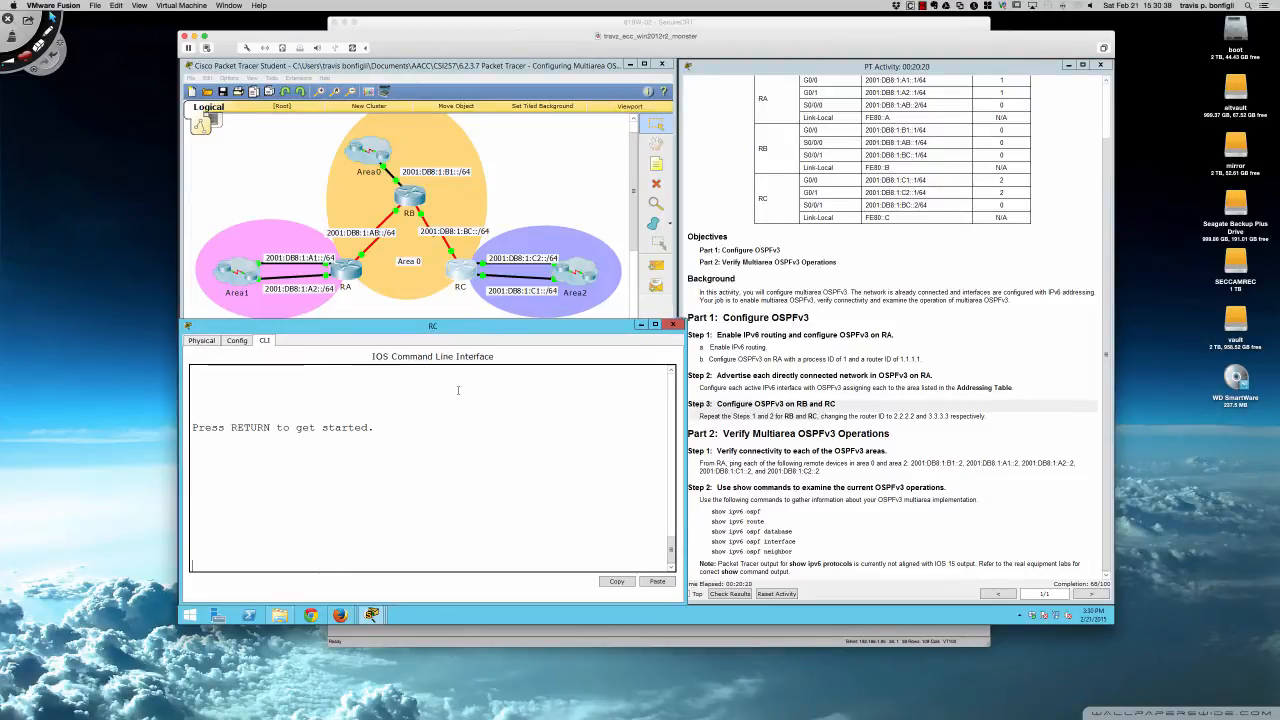
pyautogui.press('Return')
pyautogui.press('Return')
pyautogui.press('Return')
pyautogui.press('Return')
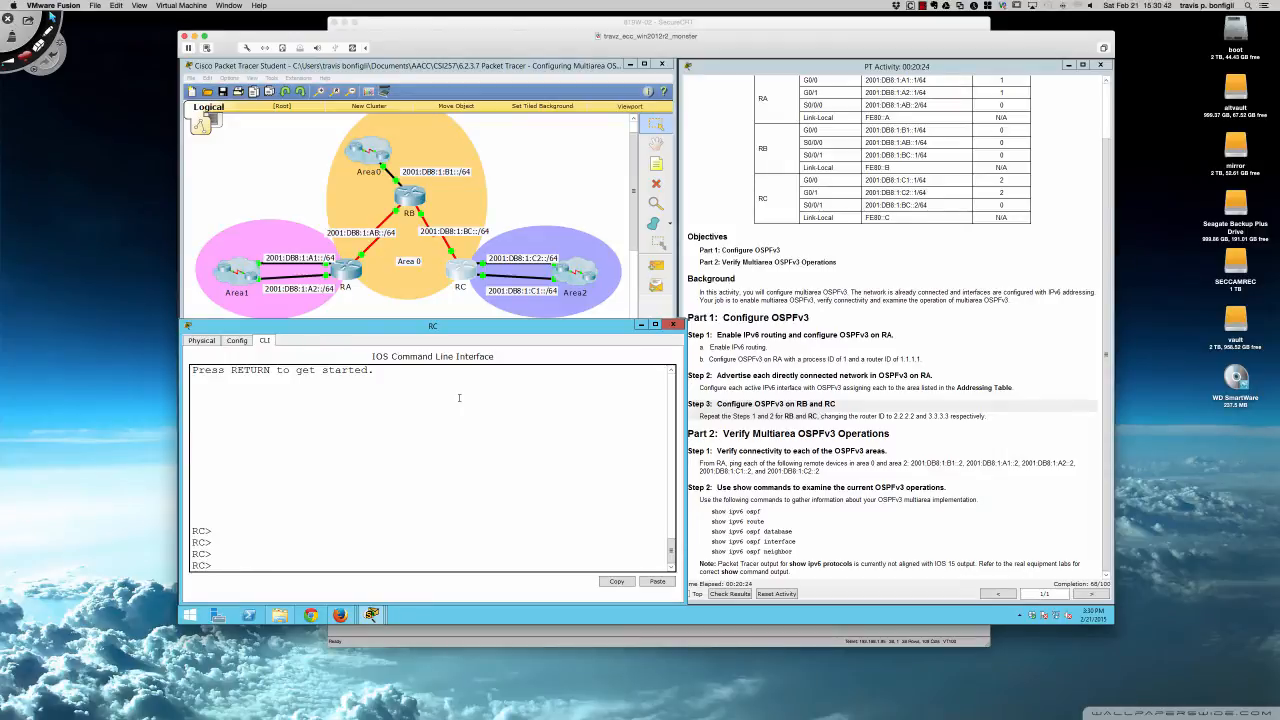
pyautogui.write('en')
pyautogui.press('Return')
pyautogui.write('conf t')
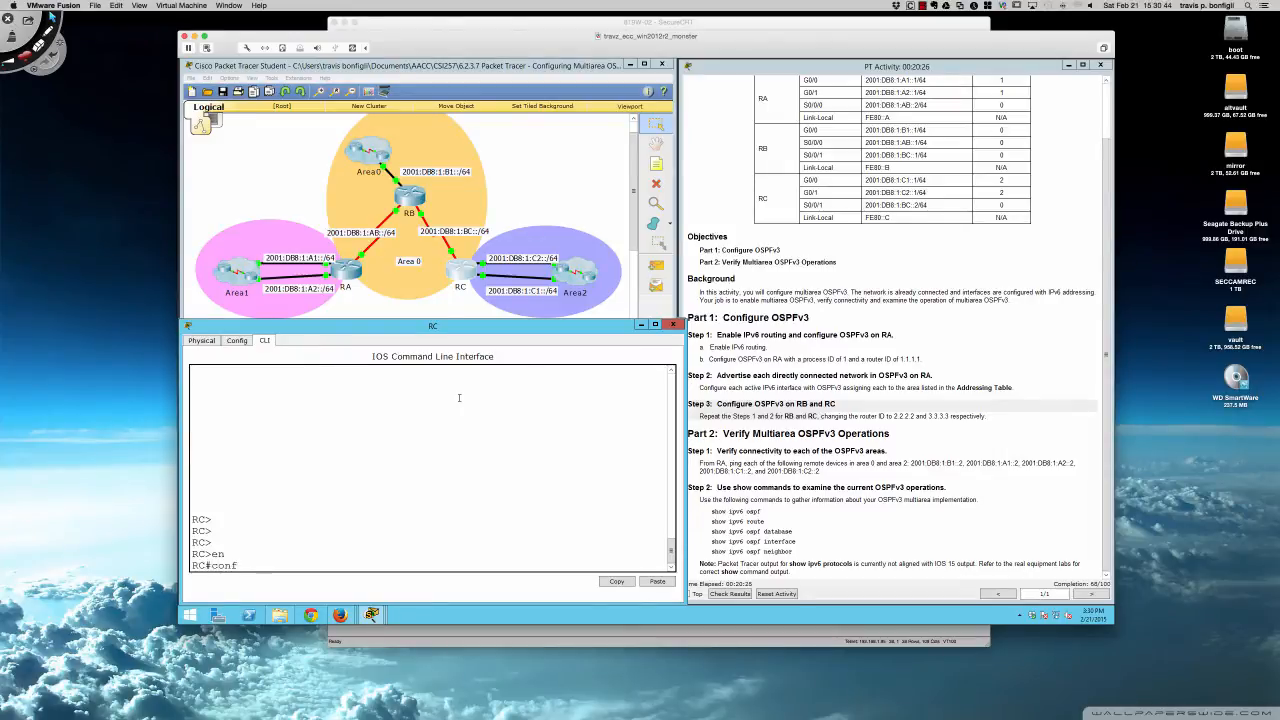
pyautogui.press('Return')
pyautogui.press('Return')
pyautogui.press('Return')
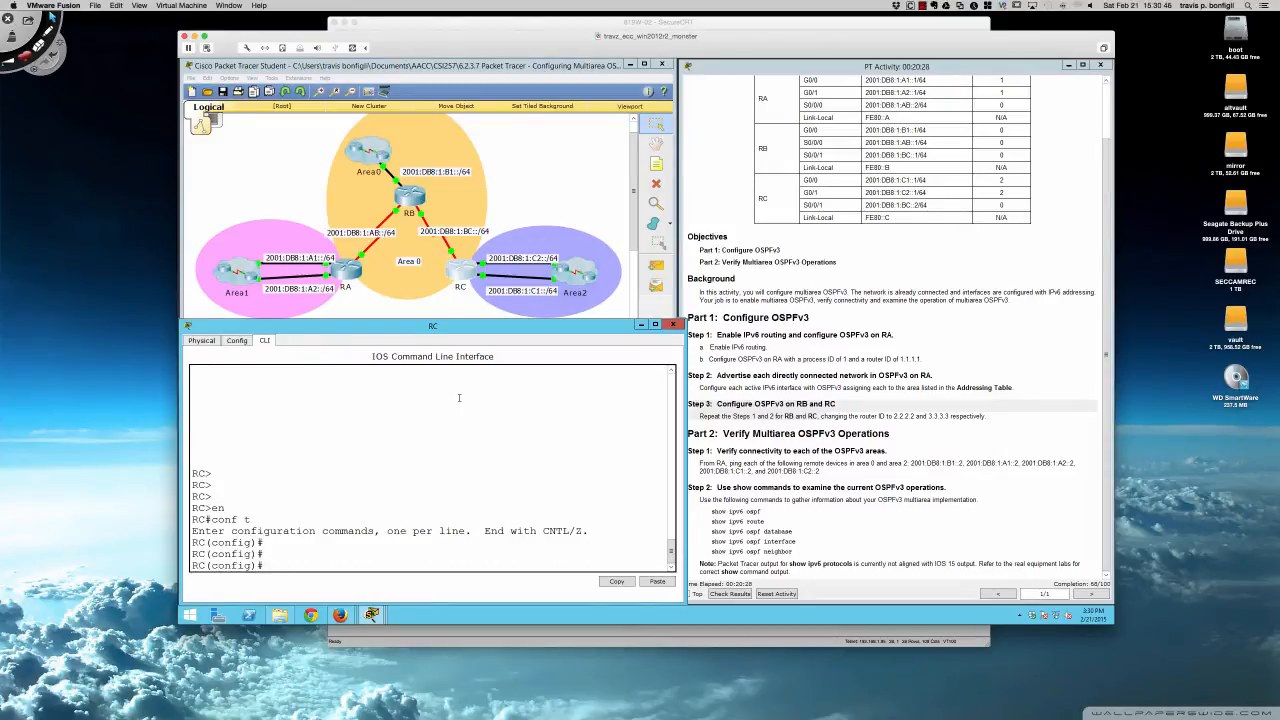
# Start OSPFv3 process 1 on RC with ipv6 router ospf 1 and set its router ID to 3.3.3.3.
pyautogui.write('ipv6 router ospf 1')
pyautogui.press('Return')
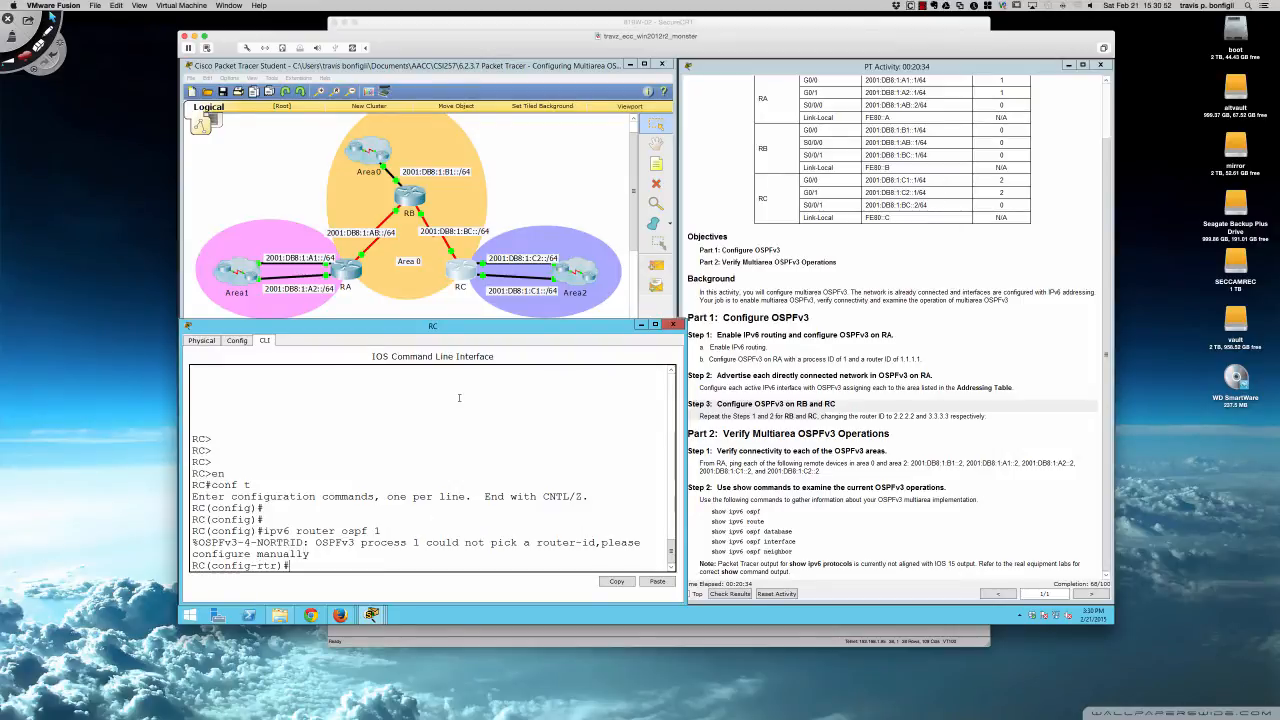
pyautogui.press('Return')
pyautogui.press('Return')
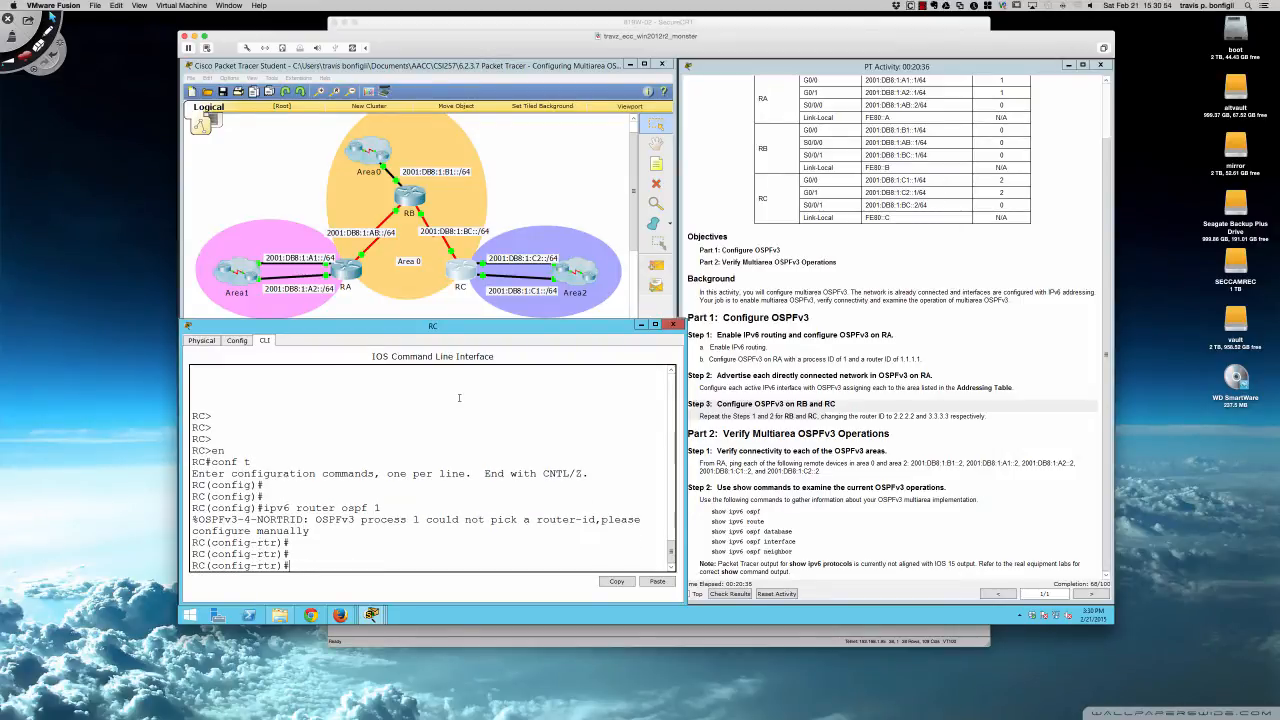
pyautogui.write('route')
pyautogui.press('Tab')
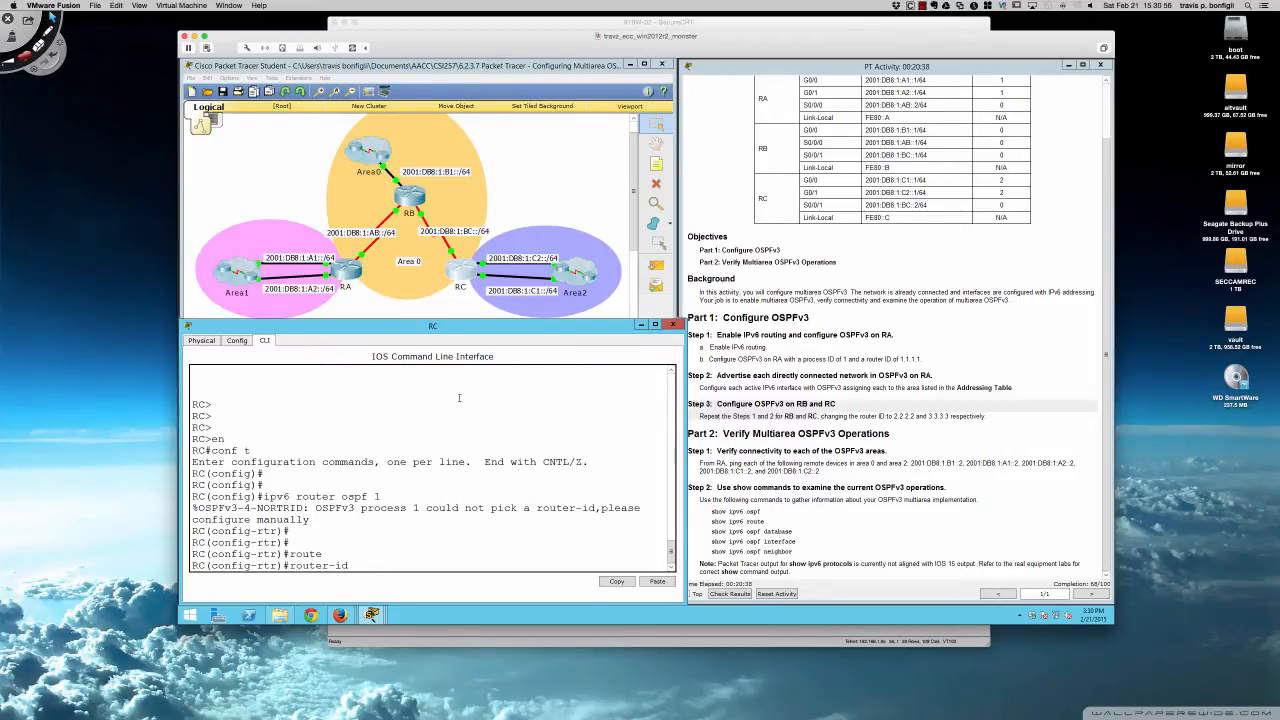
pyautogui.write('3.3.3.3')
pyautogui.press('Return')
pyautogui.press('Return')
pyautogui.press('Return')
pyautogui.press('Return')
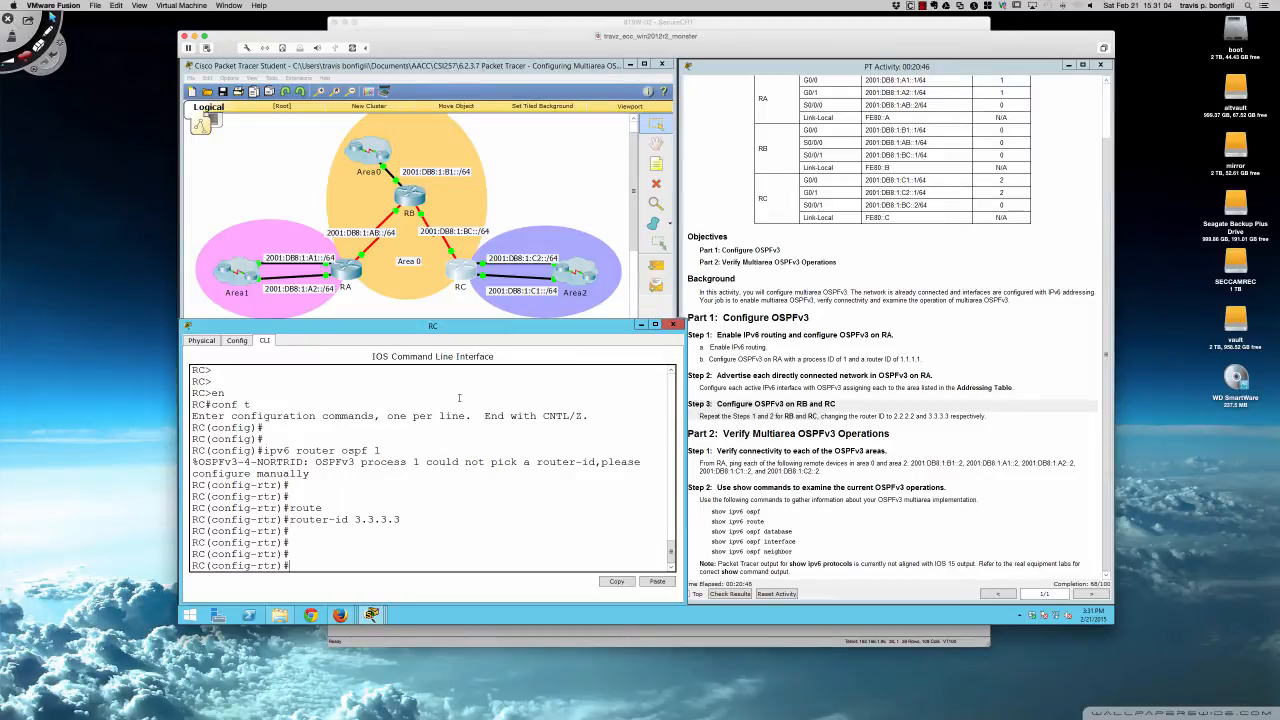
# Try to complete a network command in RC's router configuration mode, and list the commands available there for review.
pyautogui.write('net')
pyautogui.press('Tab')
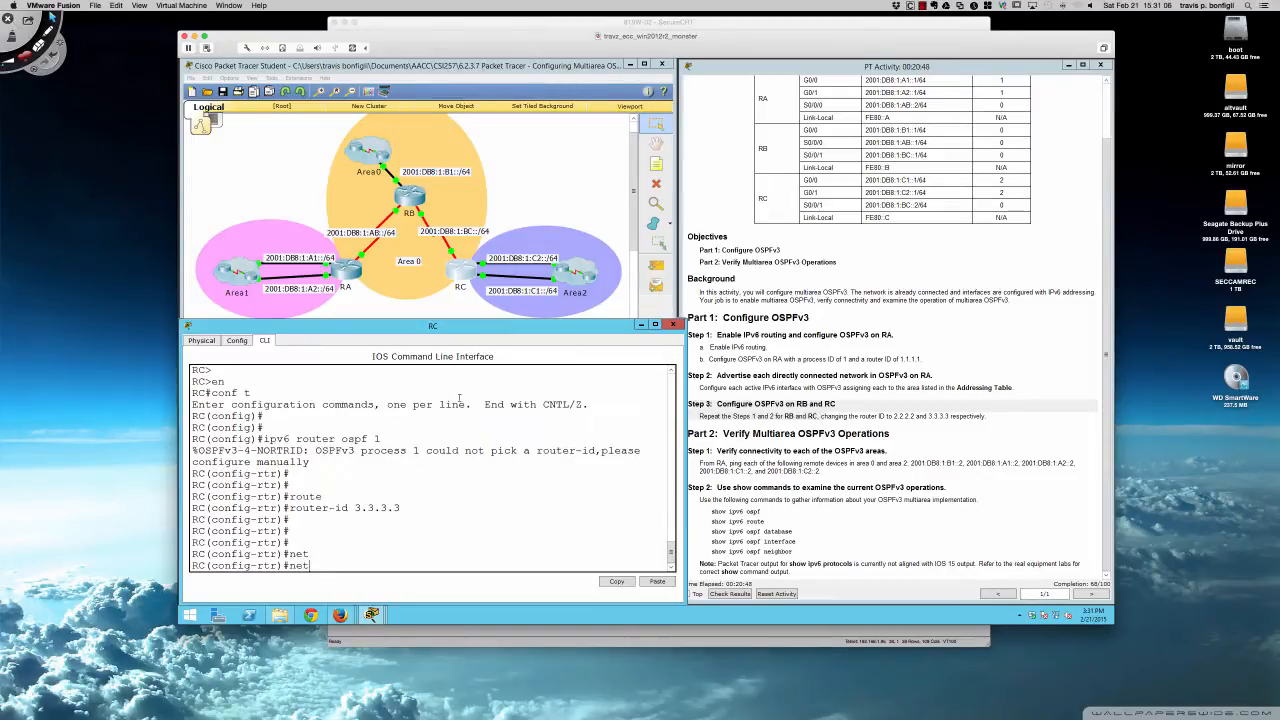
pyautogui.press('BackSpace')
pyautogui.press('BackSpace')
pyautogui.press('BackSpace')
pyautogui.write('?')
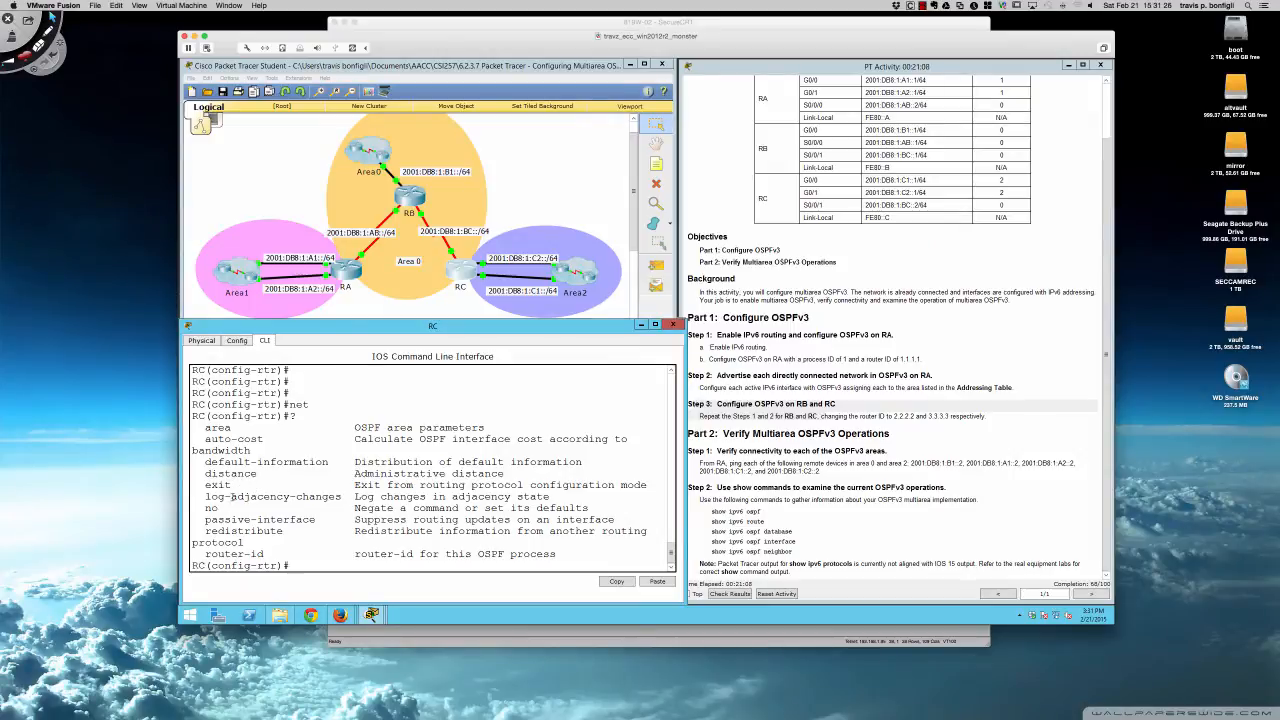
pyautogui.scroll(1, 255, 480)
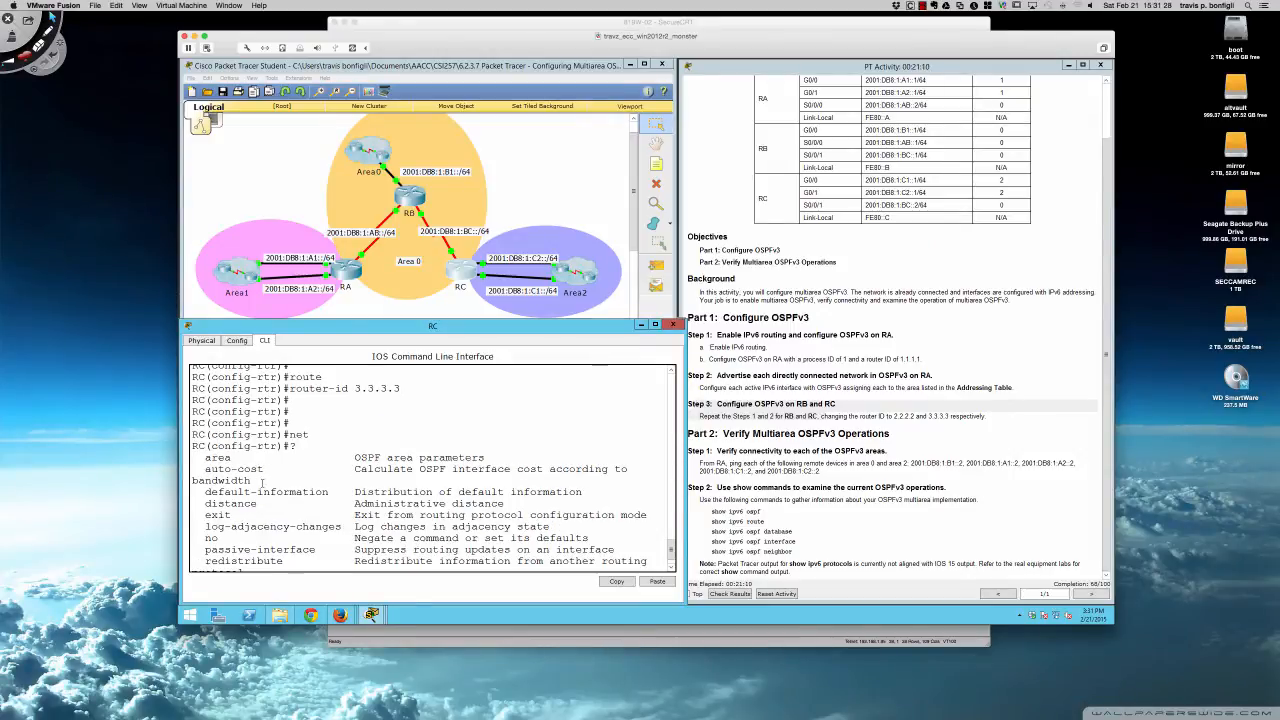
# Switch to the SecureCRT console session of router CE-1 and enter privileged mode with en.
pyautogui.scroll(-1, 262, 483)
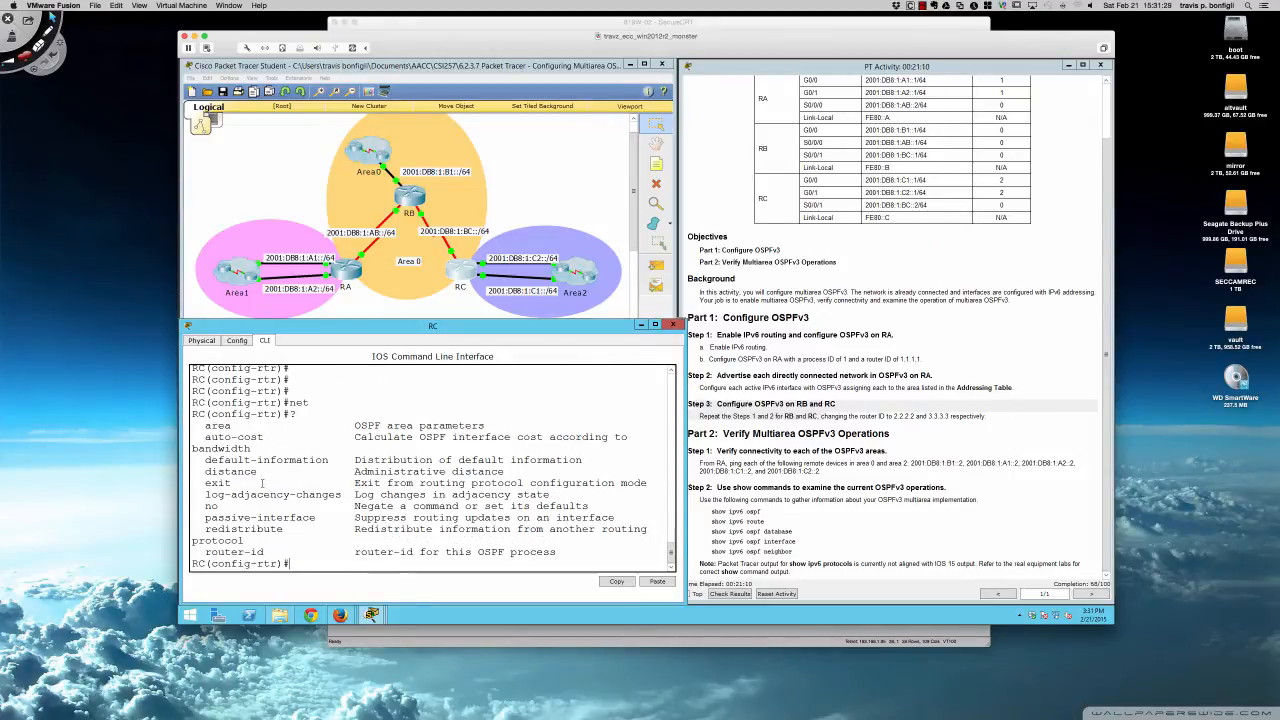
pyautogui.click(445, 634)
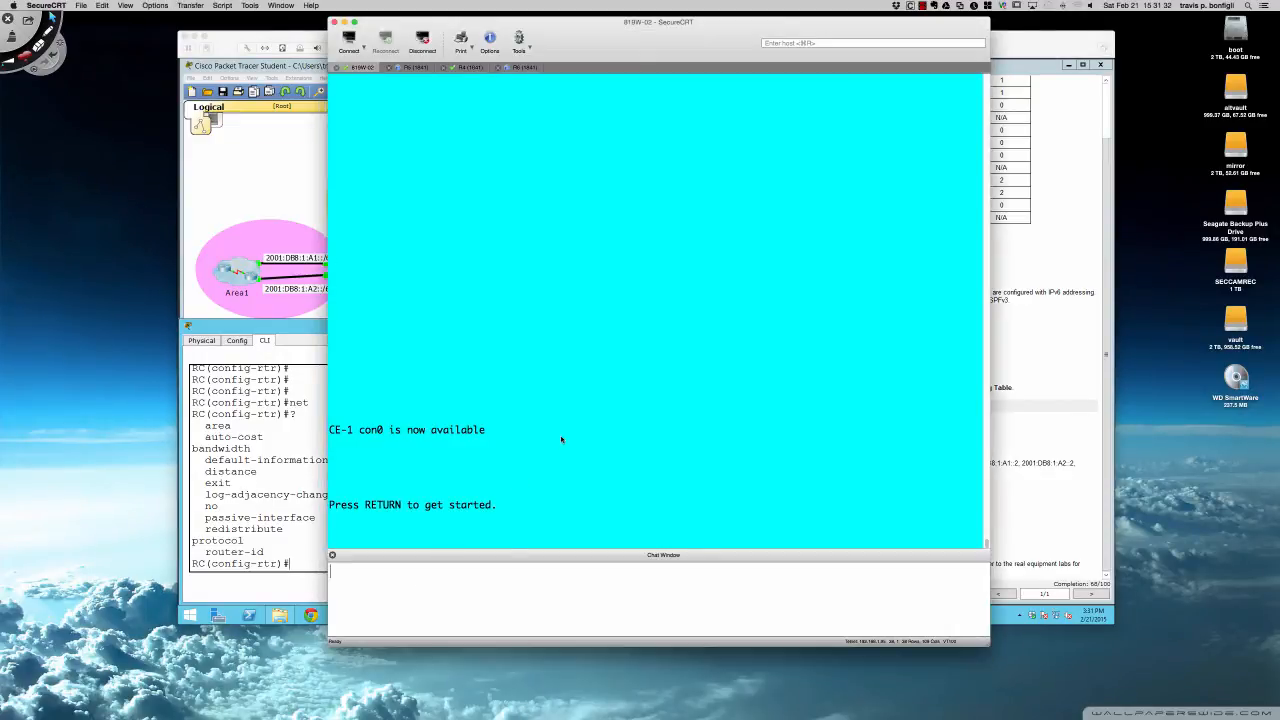
pyautogui.press('Return')
pyautogui.press('Return')
pyautogui.press('Return')
pyautogui.press('Return')
pyautogui.press('Return')
pyautogui.press('Return')
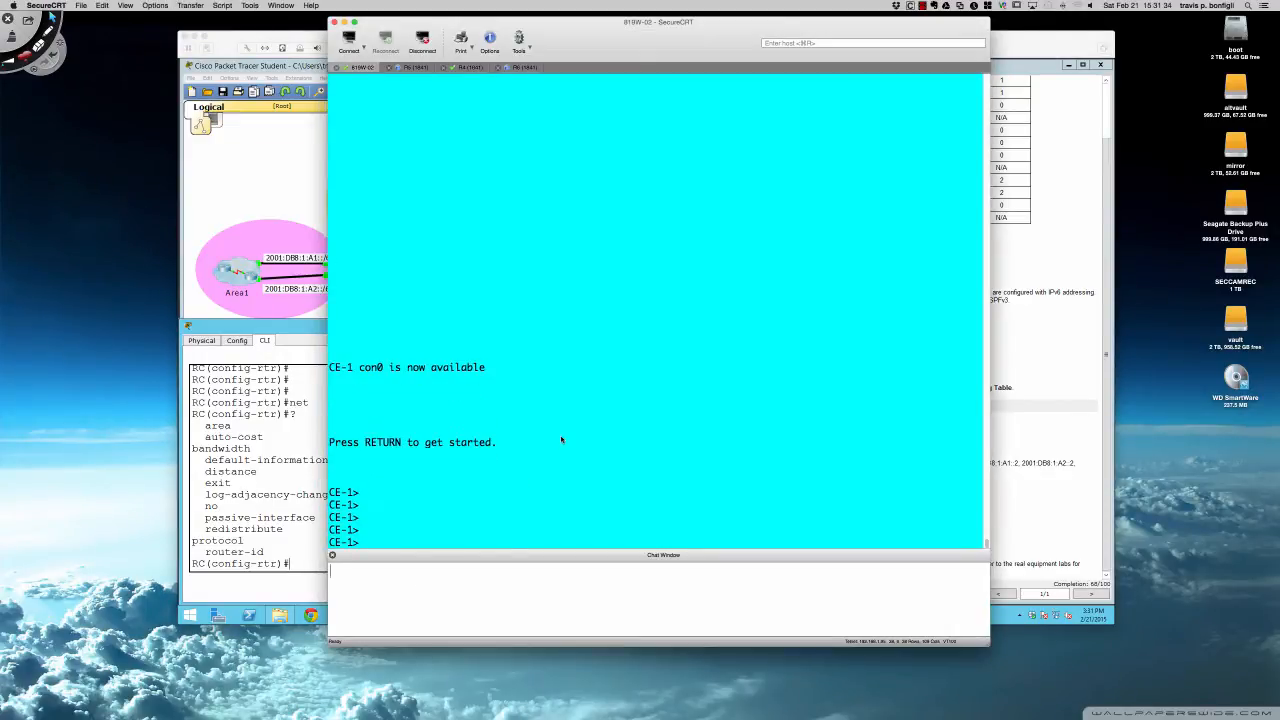
pyautogui.press('Return')
pyautogui.press('Return')
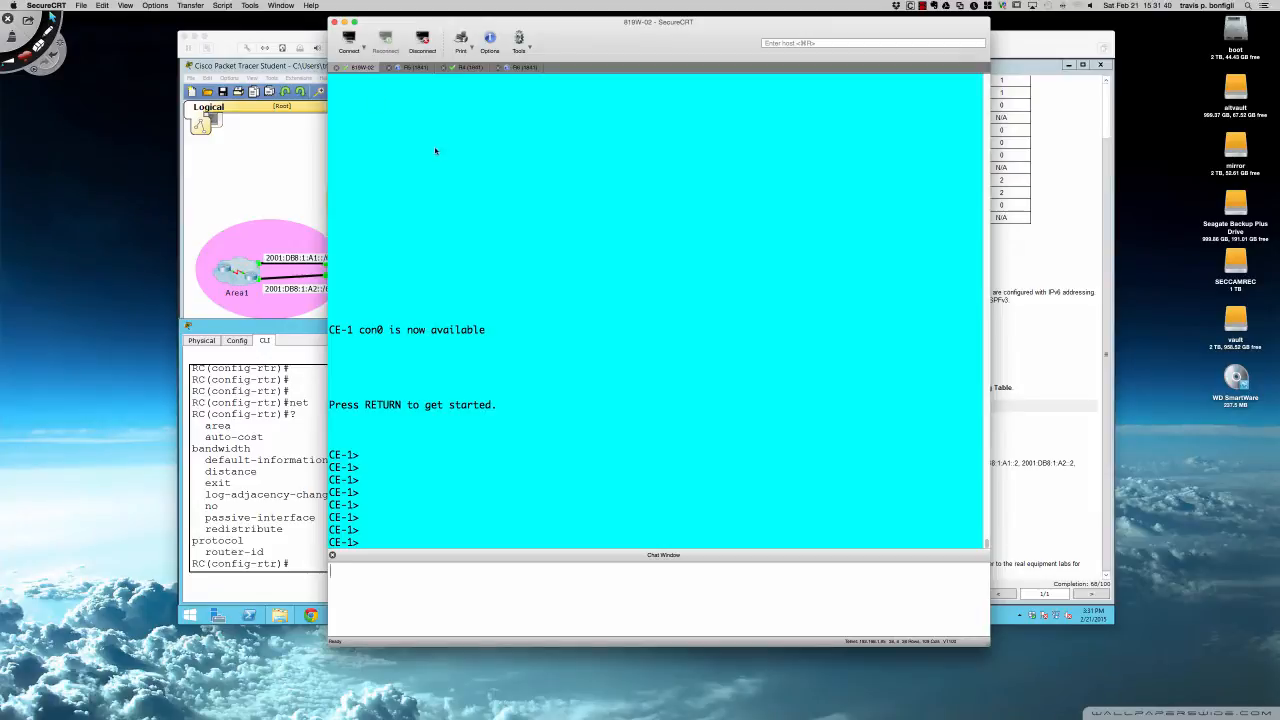
pyautogui.write('en')
pyautogui.press('Return')
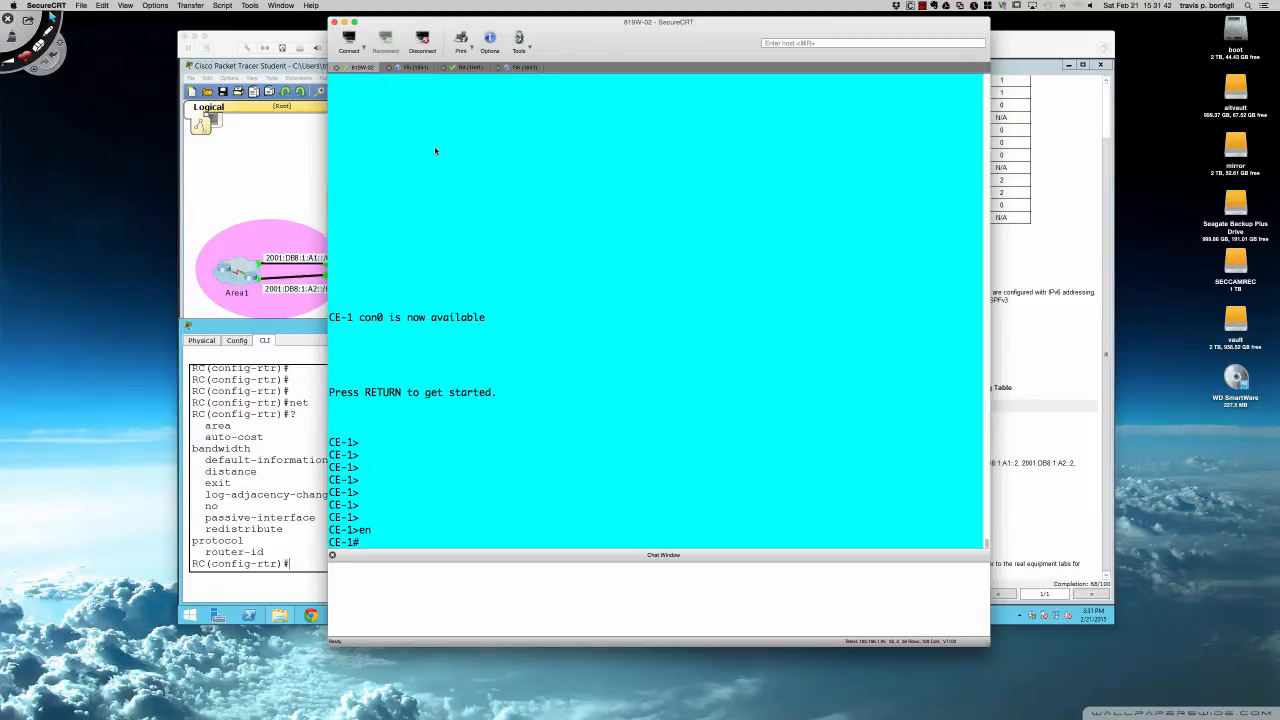
pyautogui.press('Return')
pyautogui.press('Return')
pyautogui.press('Return')
pyautogui.press('Return')
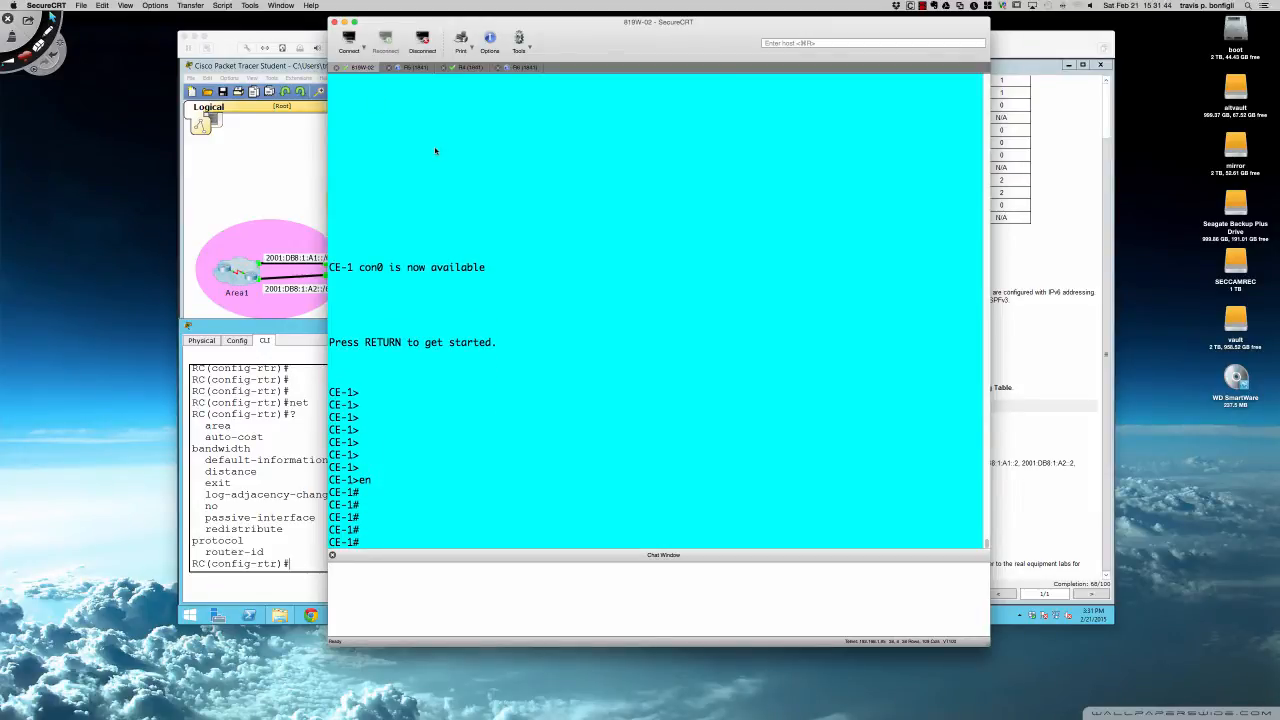
# Enter global configuration mode on CE-1 with conf t and enable IPv6 routing with ipv6 unicast-routing.
pyautogui.write('conf')
pyautogui.press('BackSpace')
pyautogui.press('BackSpace')
pyautogui.press('BackSpace')
pyautogui.press('BackSpace')
pyautogui.press('BackSpace')
pyautogui.write('conf t')
pyautogui.press('Return')
pyautogui.write('ipv6 uni')
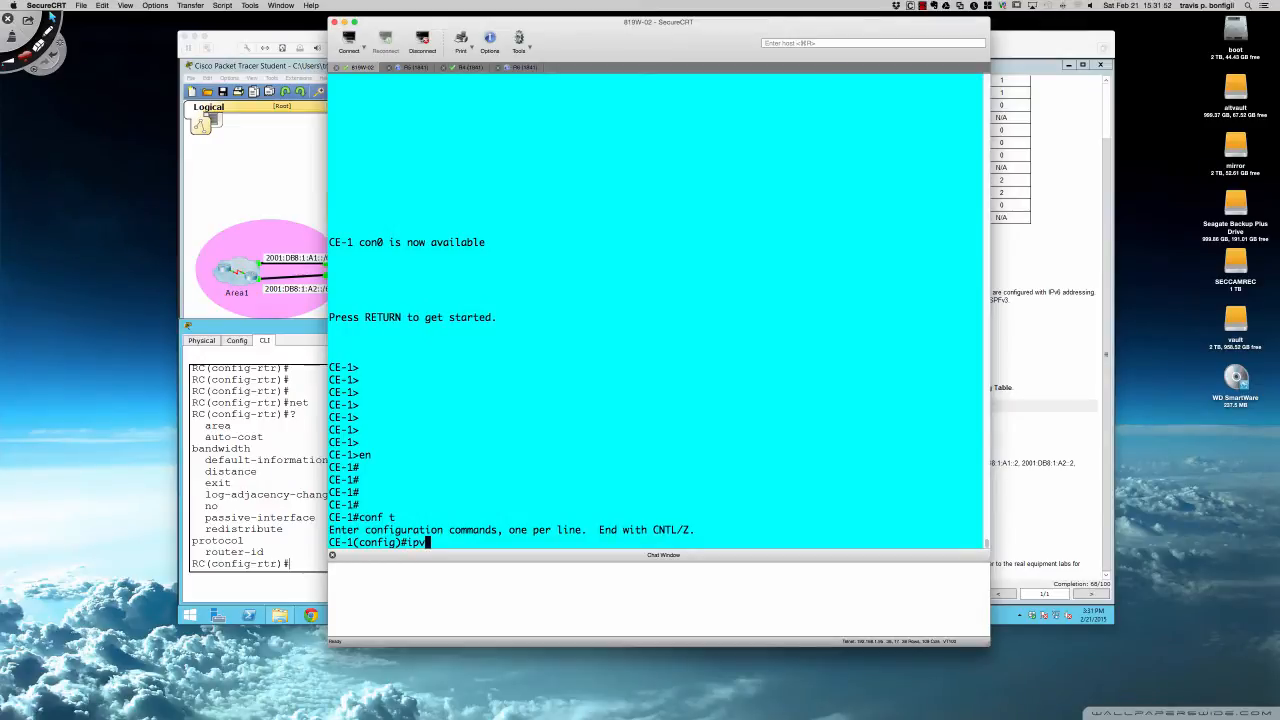
pyautogui.press('Tab')
pyautogui.press('Return')
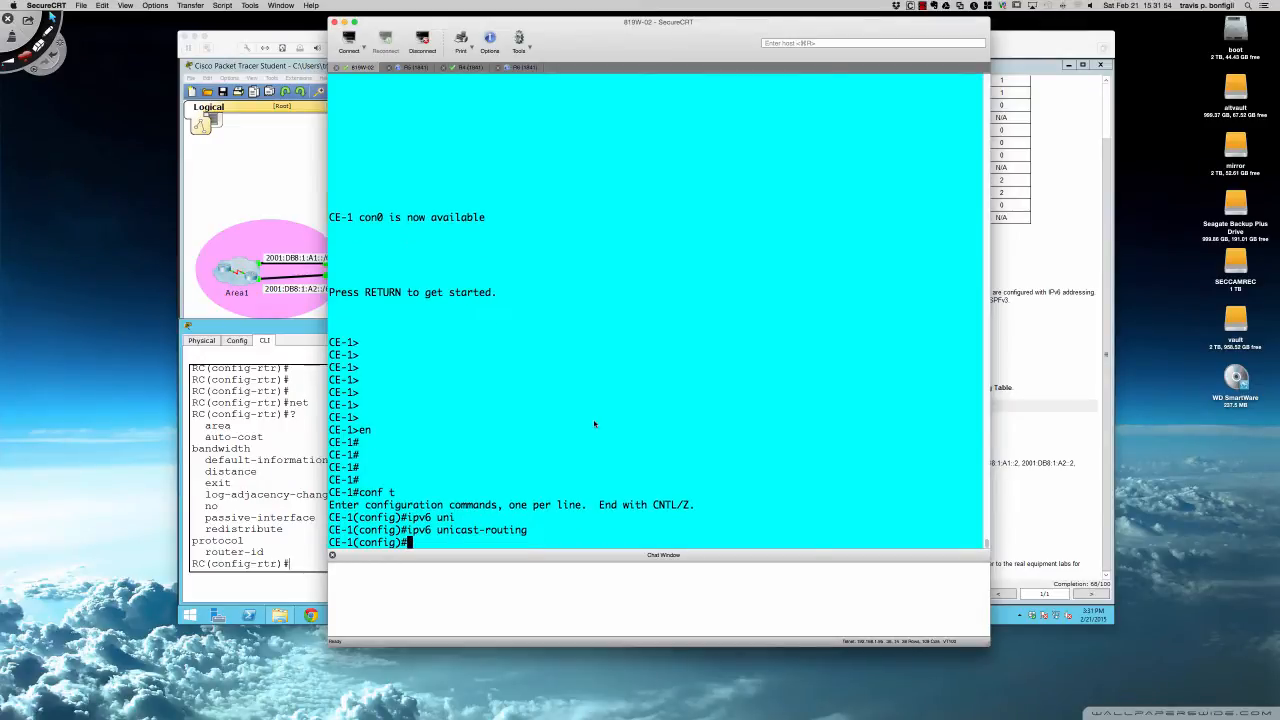
# Start OSPFv3 process 1 on CE-1 with ipv6 router ospf 1 and list all commands available in router configuration mode.
pyautogui.press('Return')
pyautogui.press('Return')
pyautogui.press('Return')
pyautogui.write('ipv6 router ospf')
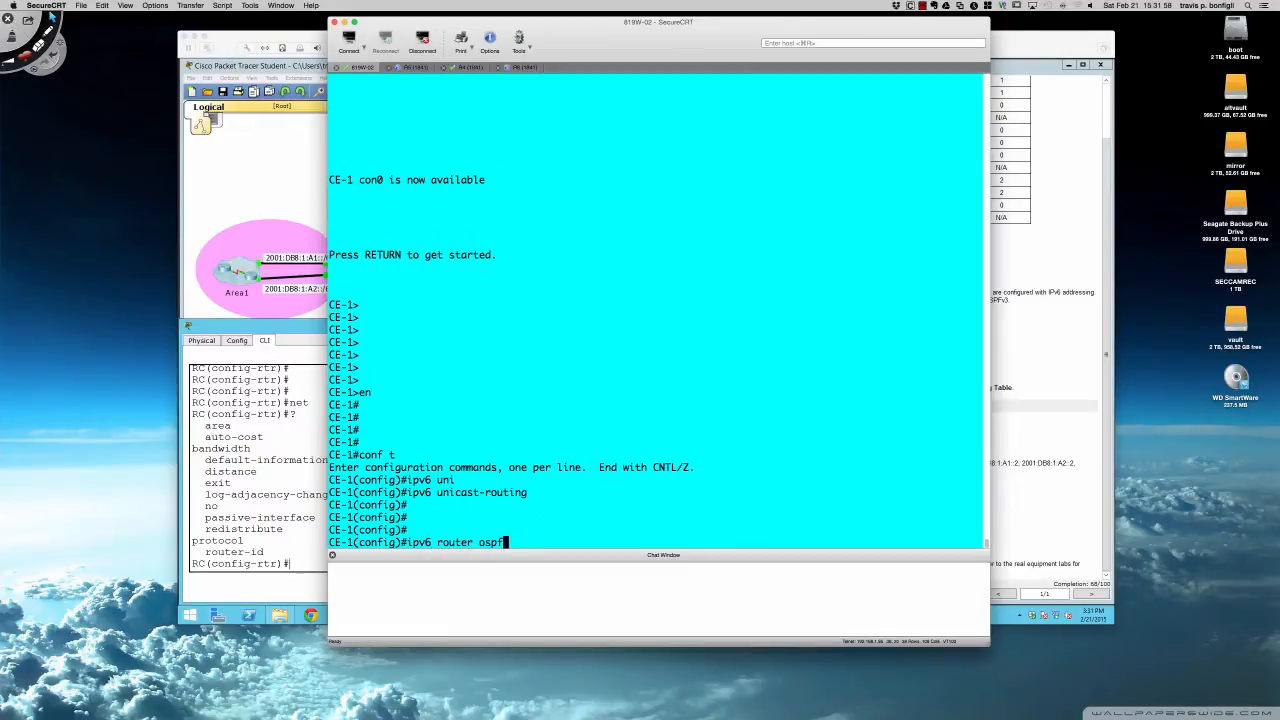
pyautogui.write(' 1')
pyautogui.press('Return')
pyautogui.write('?')
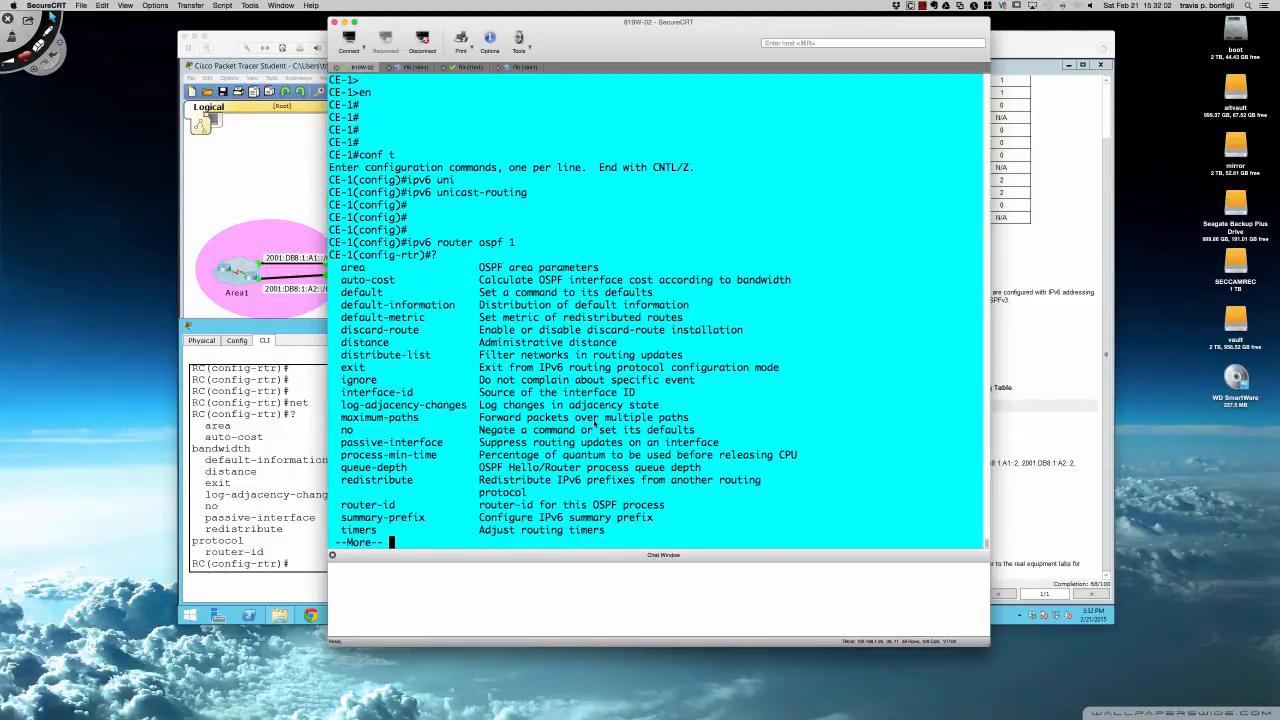
pyautogui.press('space')
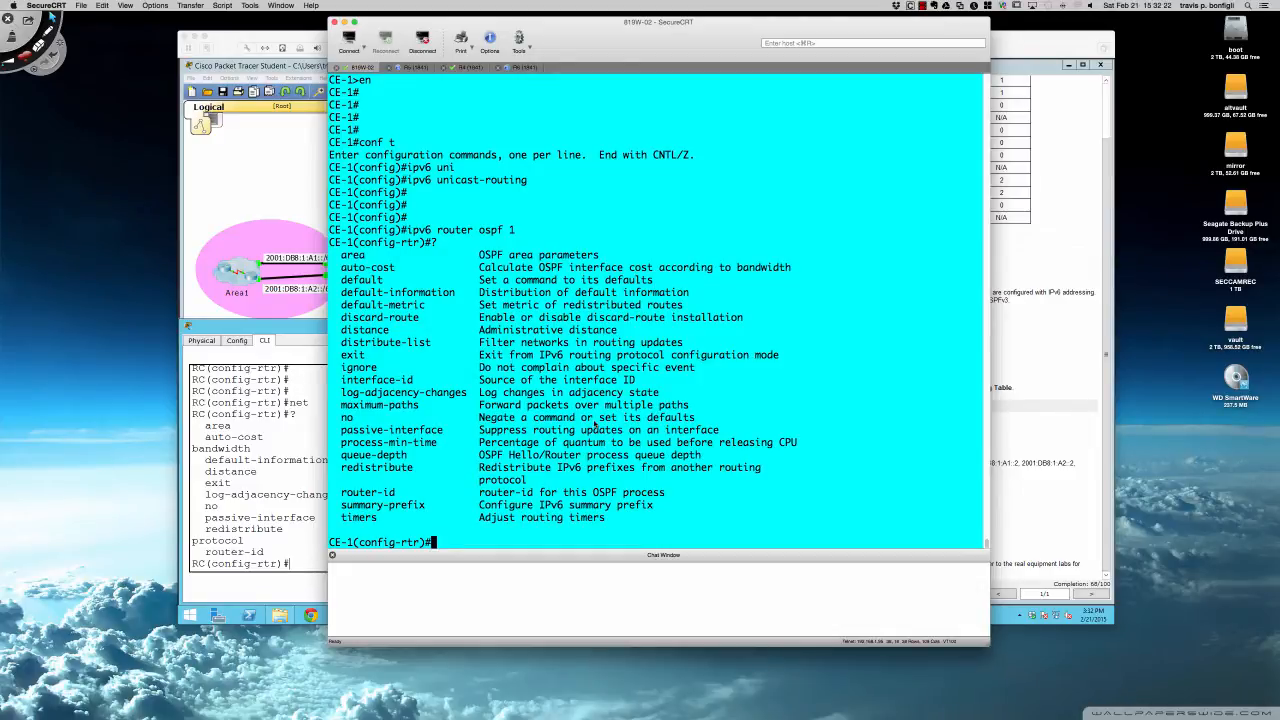
# Display CE-1's IOS version with do sh ver and its interface summary with do sh ip int bri.
pyautogui.write('do sh ve')
pyautogui.write('r')
pyautogui.press('Return')
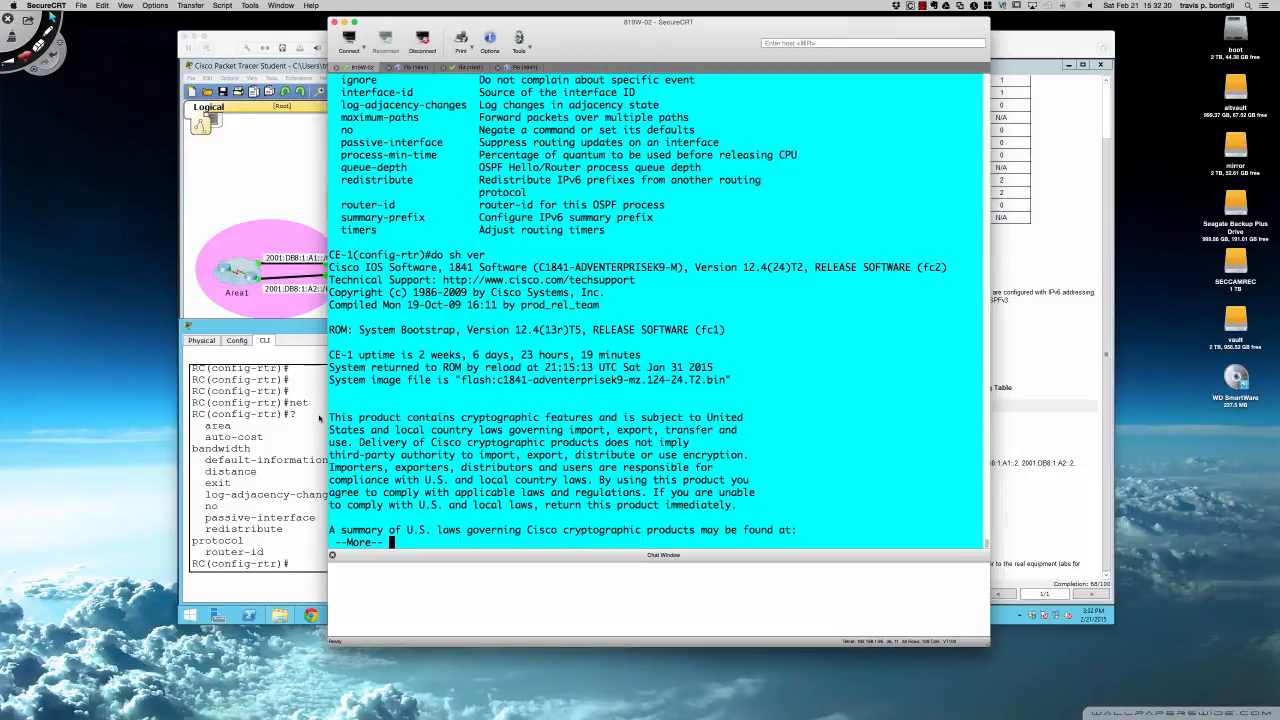
pyautogui.click(320, 418)
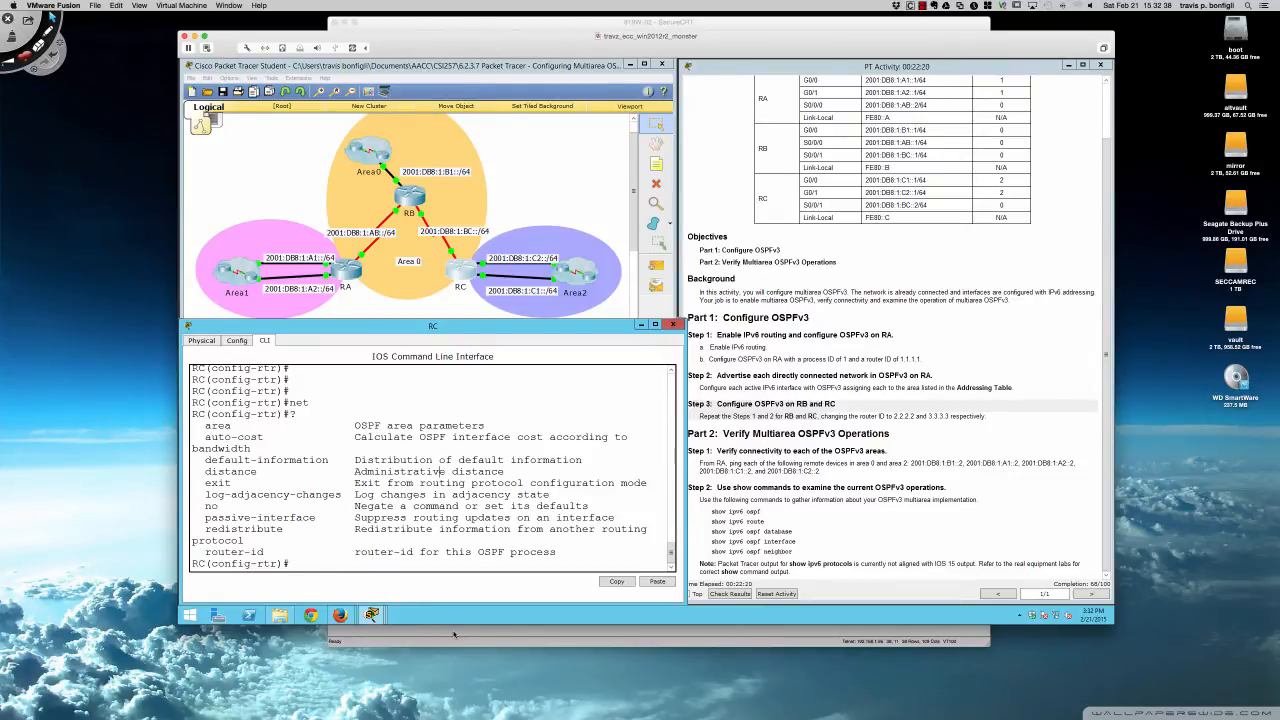
pyautogui.press('super+Tab')
pyautogui.write('q')
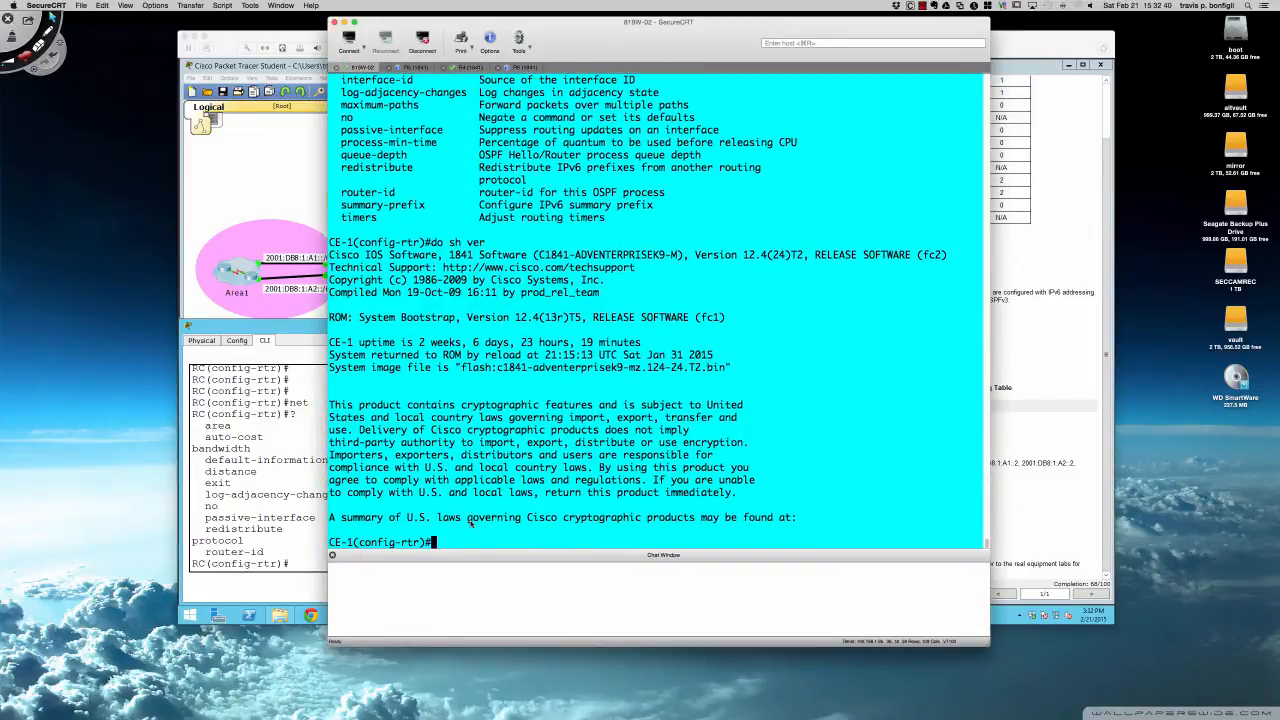
pyautogui.write('do sh ip int bri')
pyautogui.press('Return')
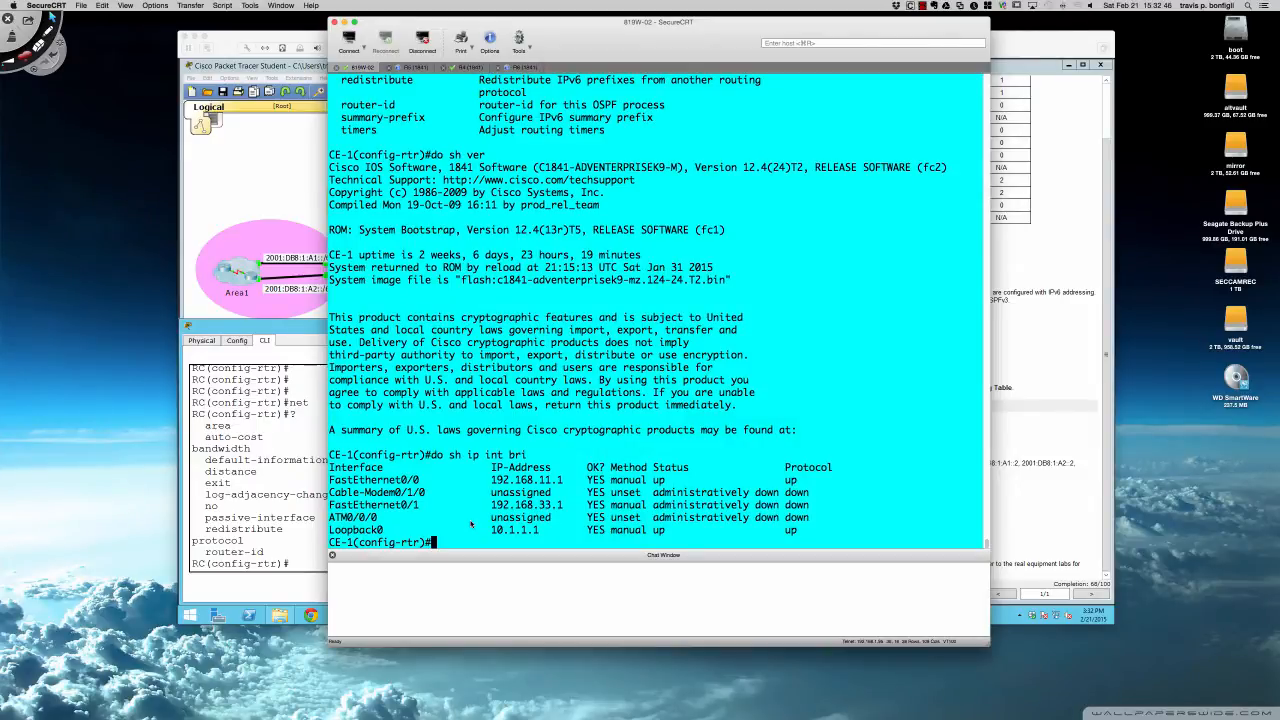
# Enter interface fa0/0 on CE-1 and list the area ID options for the ip ospf 1 area command.
pyautogui.write('int fa0/0')
pyautogui.press('Return')
pyautogui.press('Return')
pyautogui.press('Return')
pyautogui.press('Return')
pyautogui.press('Return')
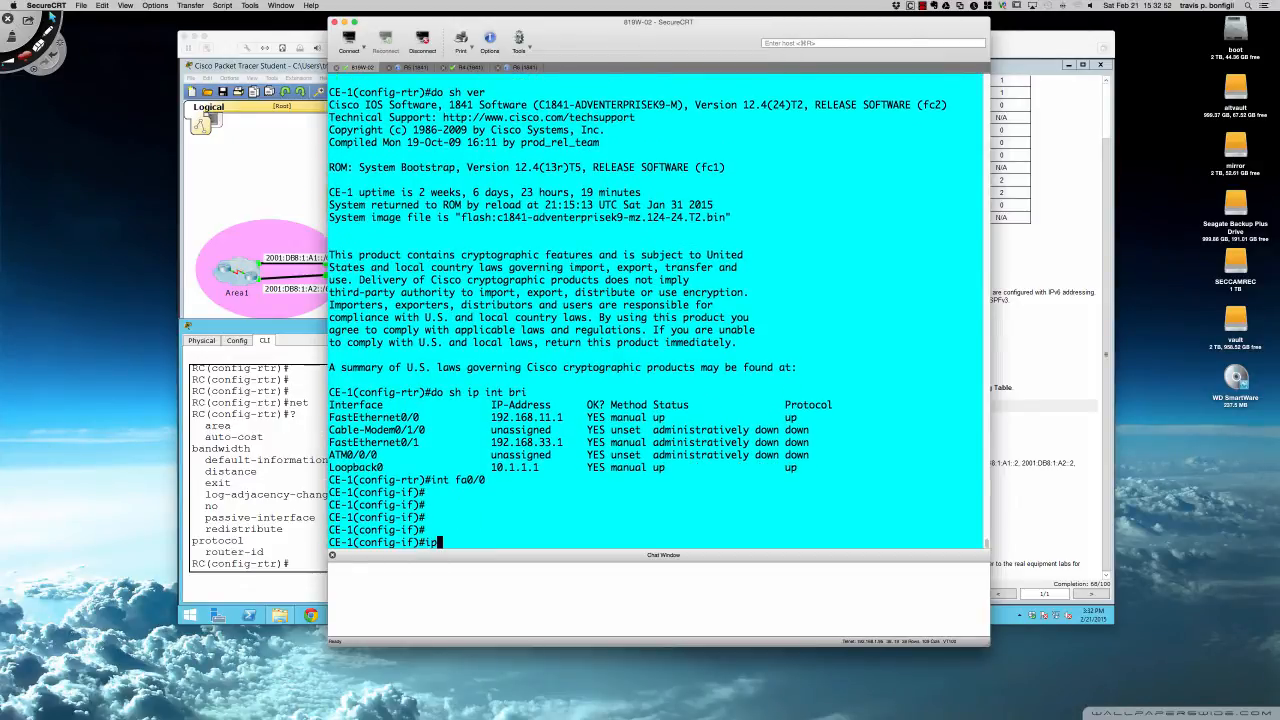
pyautogui.write('ospf 1 area ?')
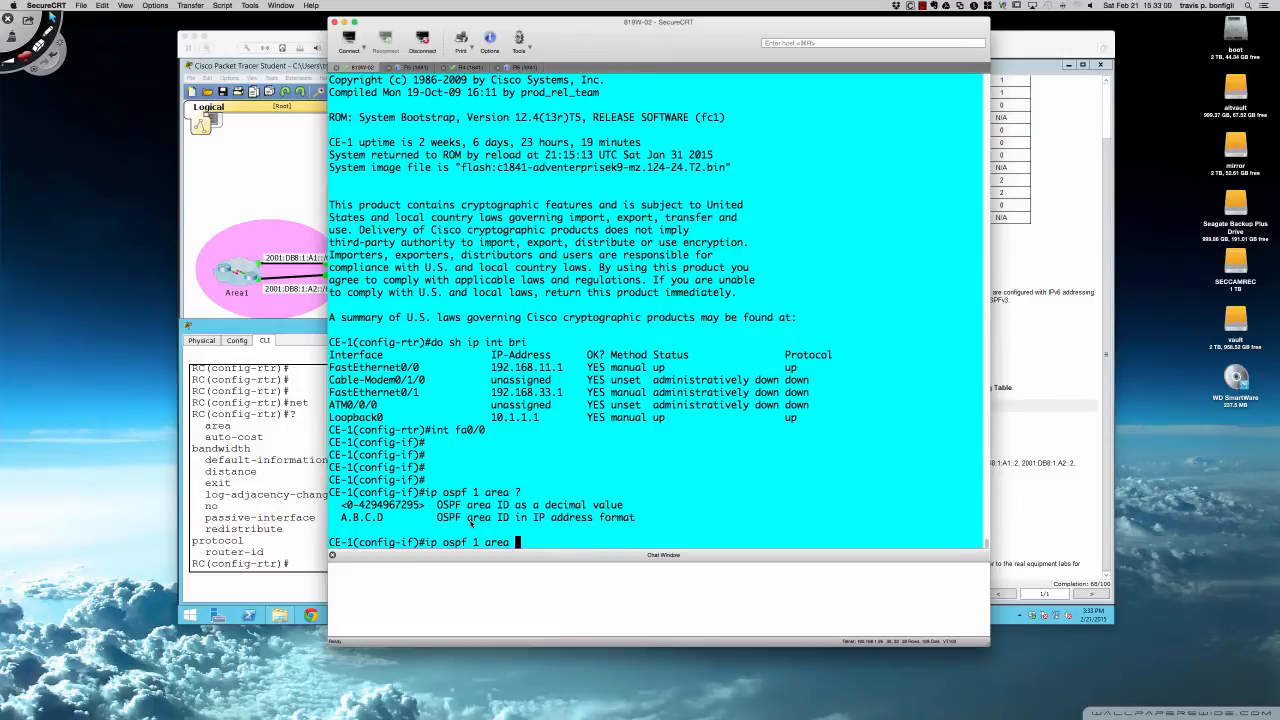
# Return to RC's command line in Packet Tracer and assign interface gi0/0 to OSPFv3 with ipv6 ospf 1 area 2.
pyautogui.click(294, 522)
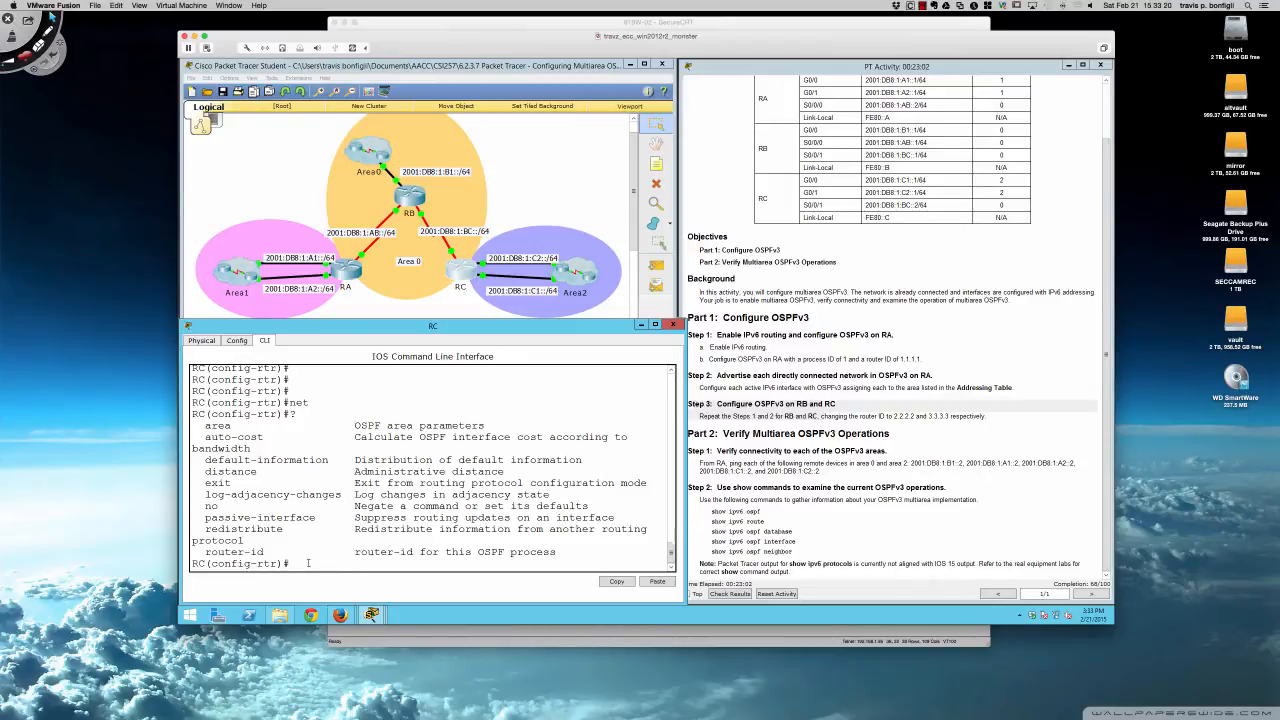
pyautogui.press('Return')
pyautogui.press('Return')
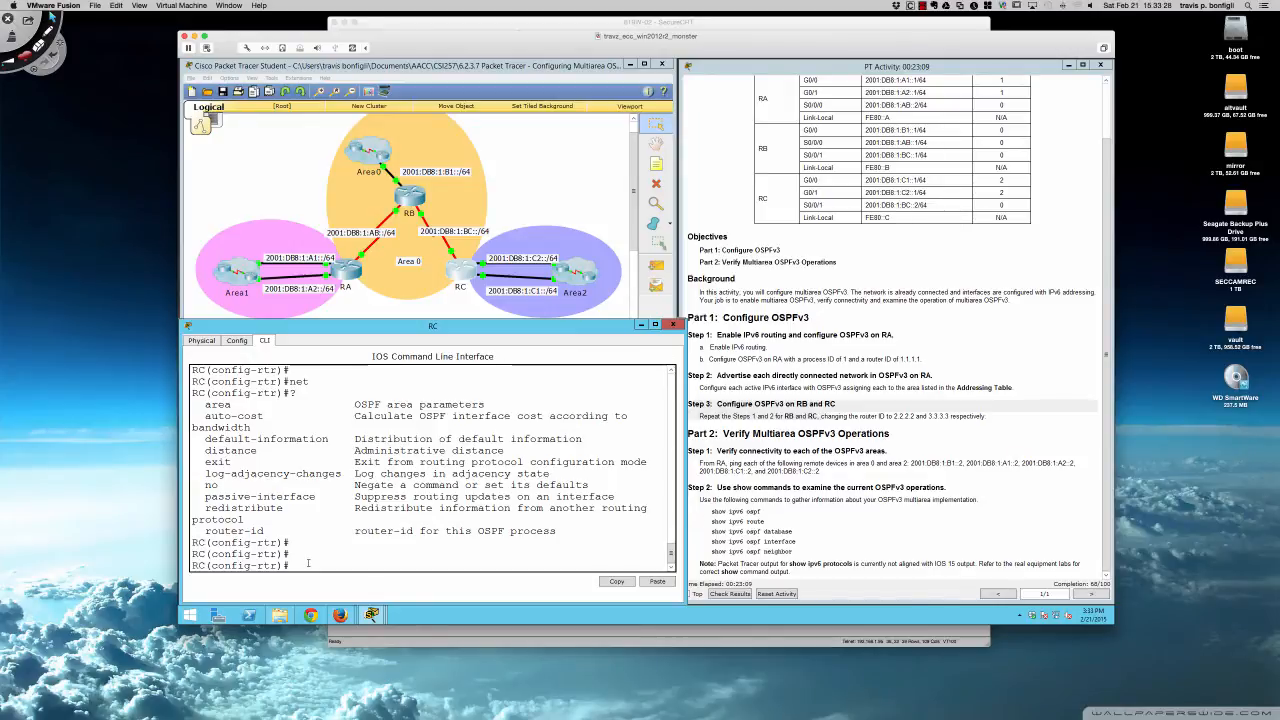
pyautogui.write('int gi0/0')
pyautogui.press('Return')
pyautogui.write('ip')
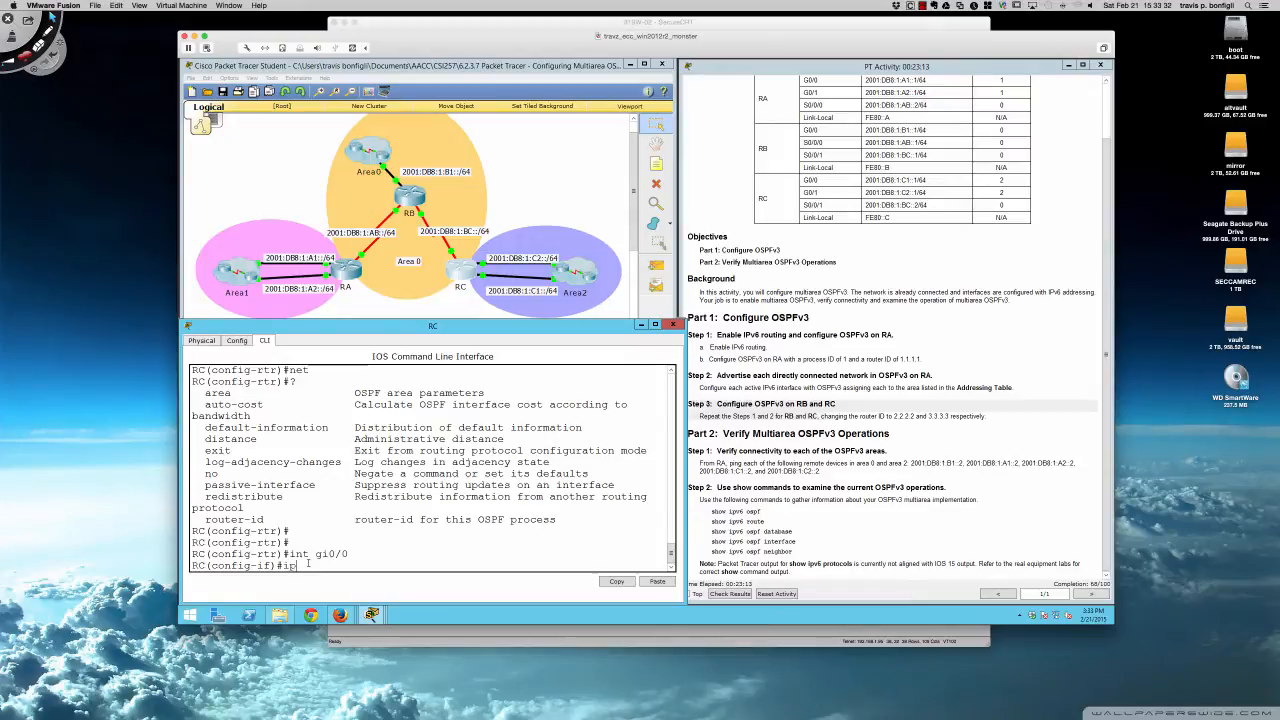
pyautogui.write('v6 ospf 1 area 2')
pyautogui.press('Return')
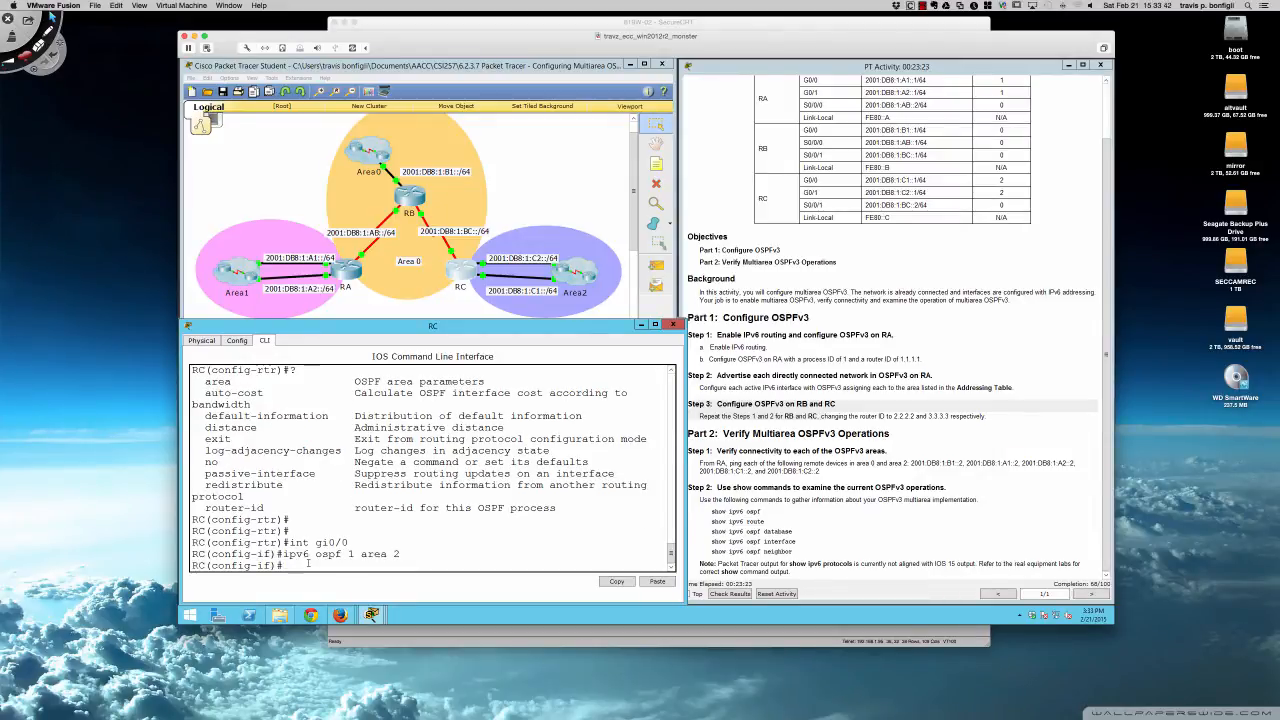
# Assign RC's interface gi0/1 to OSPFv3 with ipv6 ospf 1 area 2.
pyautogui.write('int gi0/1')
pyautogui.press('Return')
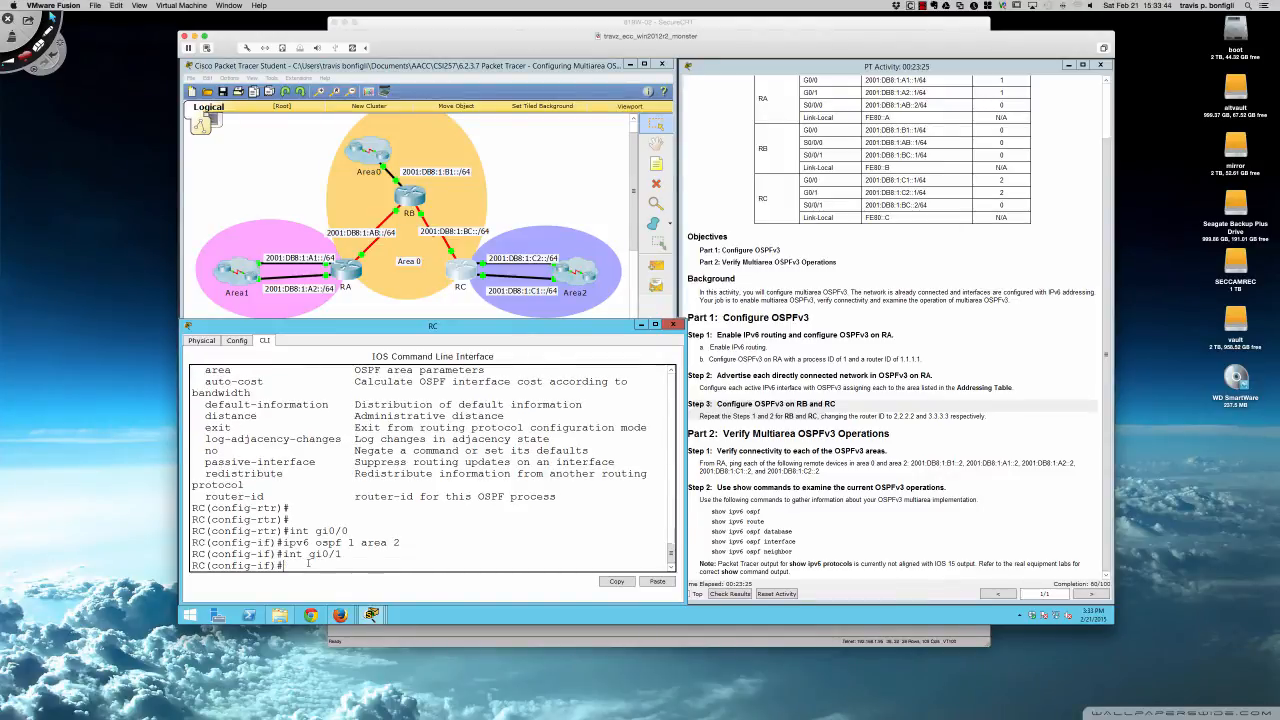
pyautogui.press('Up')
pyautogui.press('Up')
pyautogui.press('Return')
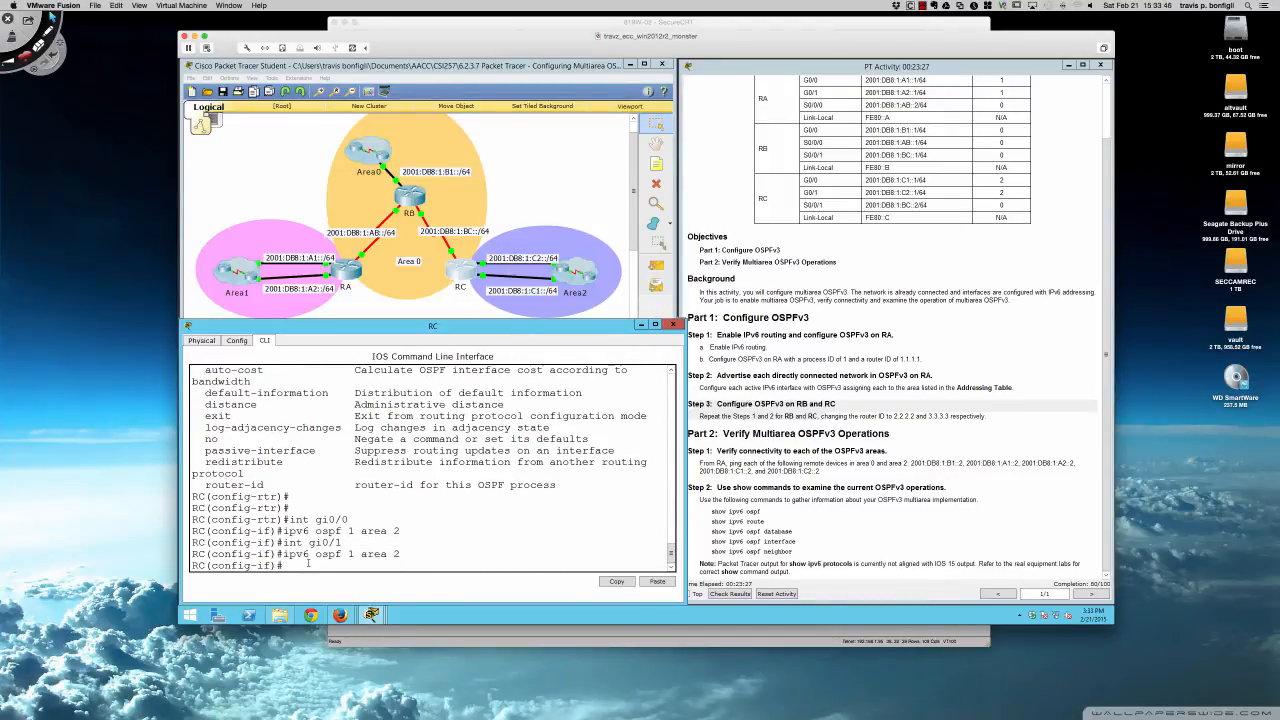
pyautogui.press('Return')
pyautogui.press('Return')
# Assign RC's serial interface s0/0/1 to the backbone with ipv6 ospf 1 area 0.
pyautogui.write('int')
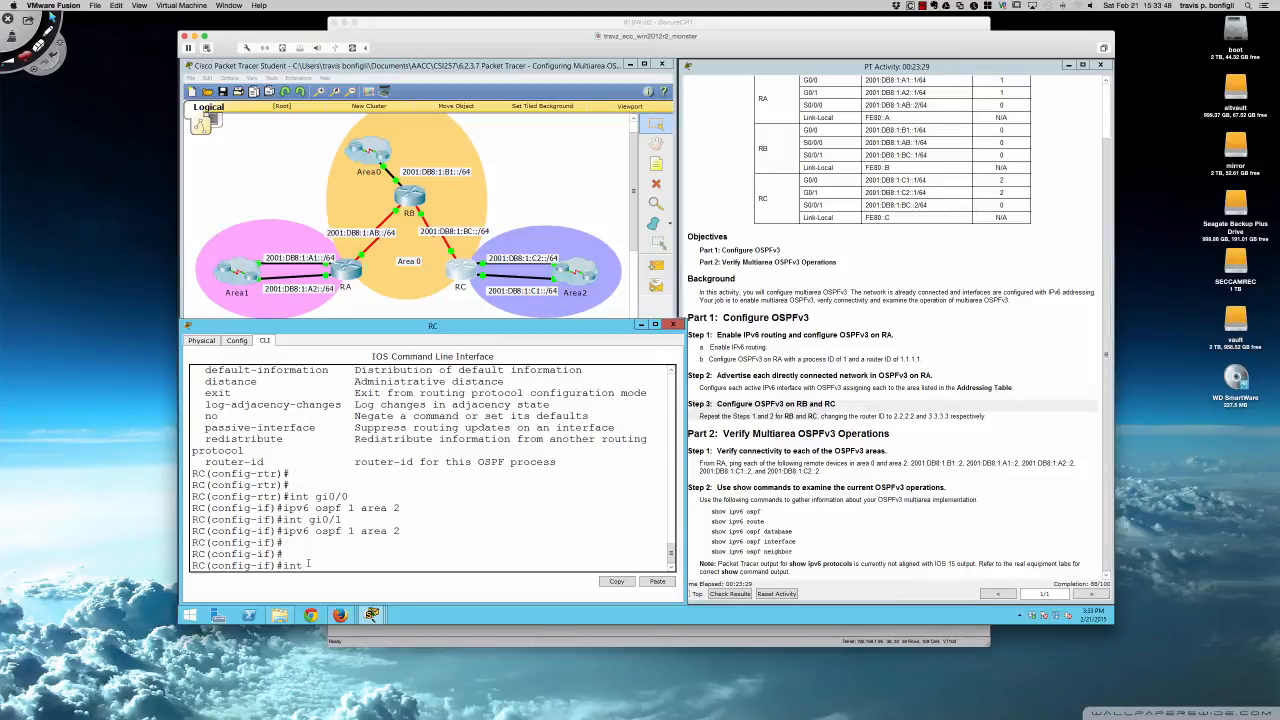
pyautogui.write(' s0/0/1')
pyautogui.press('Return')
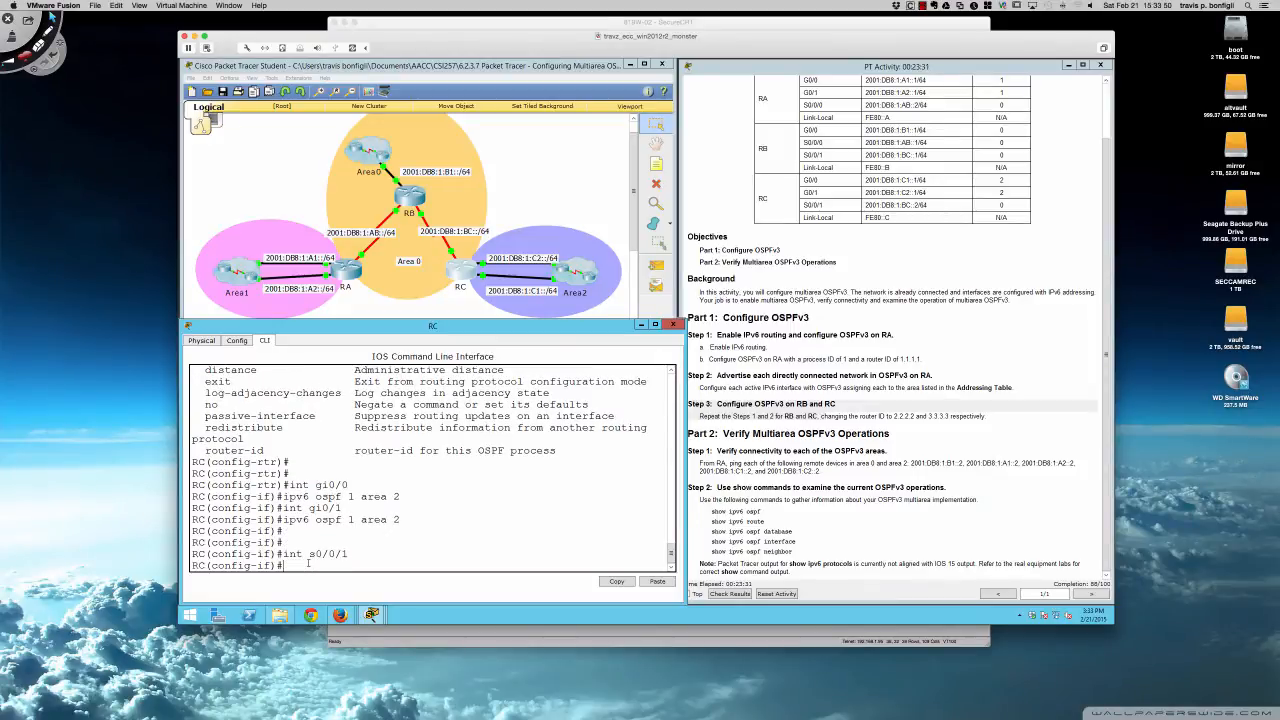
pyautogui.press('Up')
pyautogui.press('Up')
pyautogui.press('BackSpace')
pyautogui.write('0')
pyautogui.press('Return')
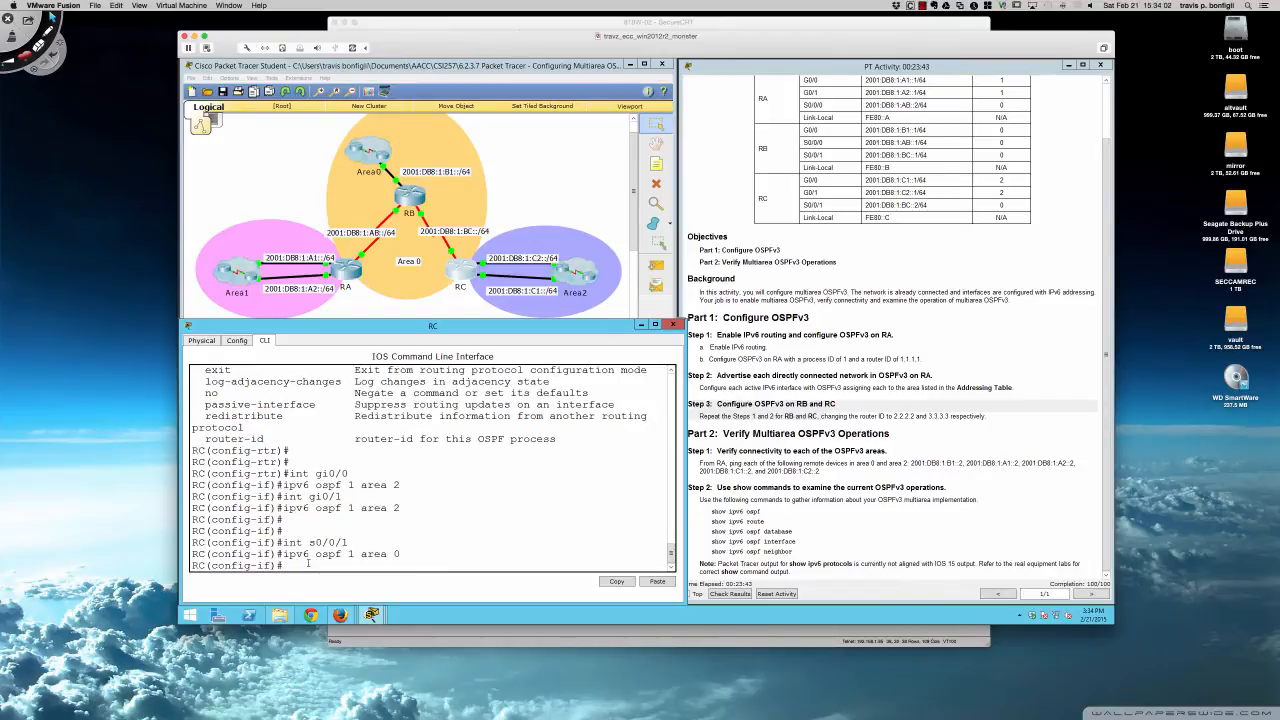
pyautogui.press('Return')
pyautogui.press('Return')
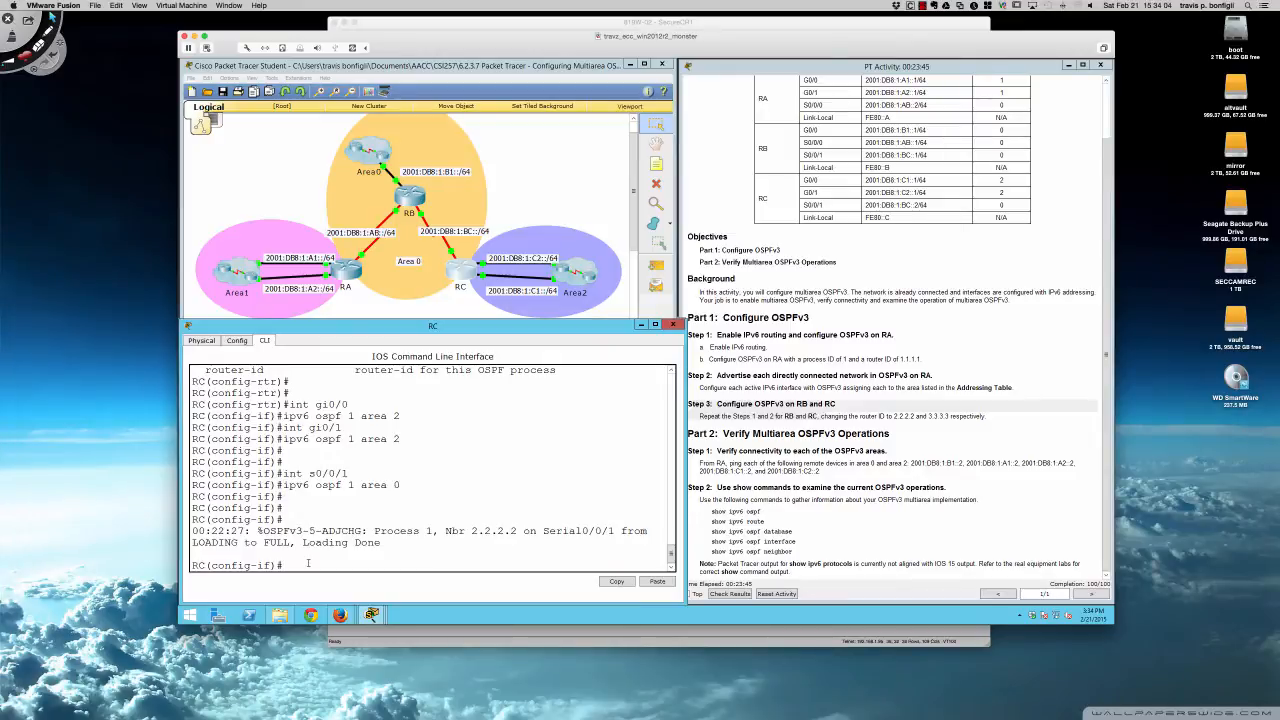
pyautogui.press('Return')
pyautogui.press('Return')
pyautogui.press('Return')
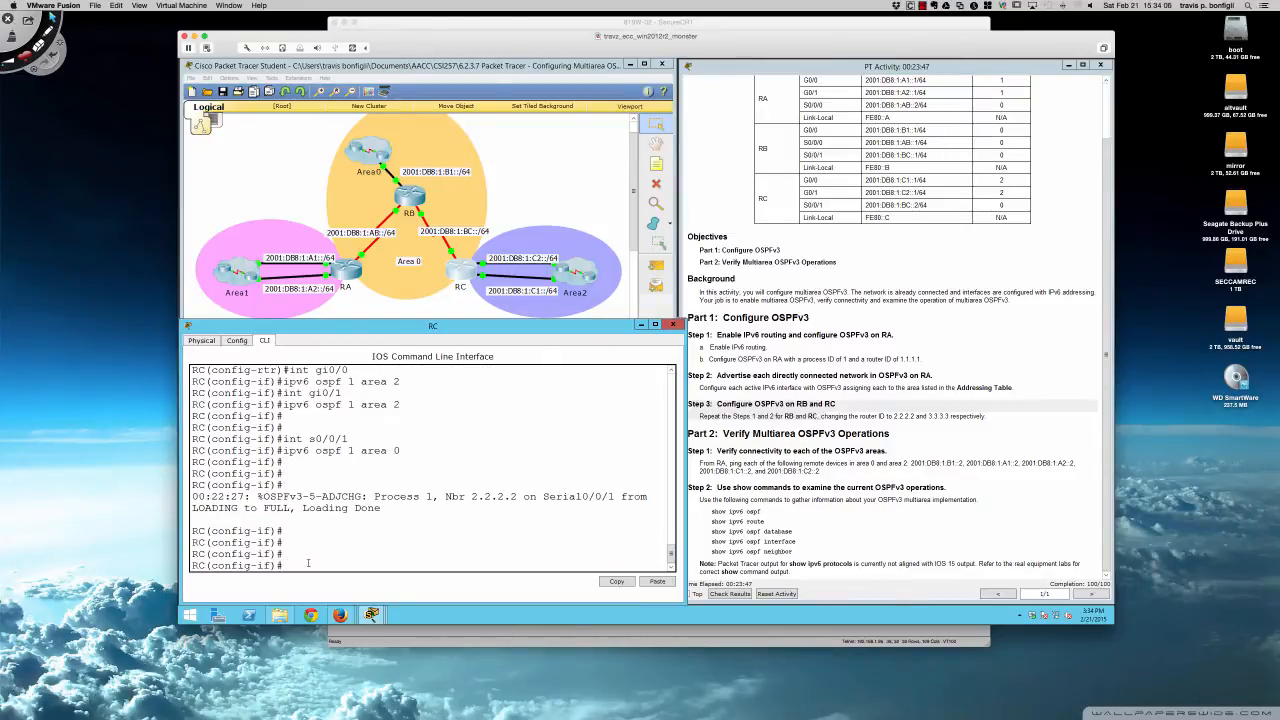
# Query RC's OSPF status with do sh ip ospf, and reissue the command as do sh ipv6 ospf.
pyautogui.write('do sh ip ospf')
pyautogui.press('Return')
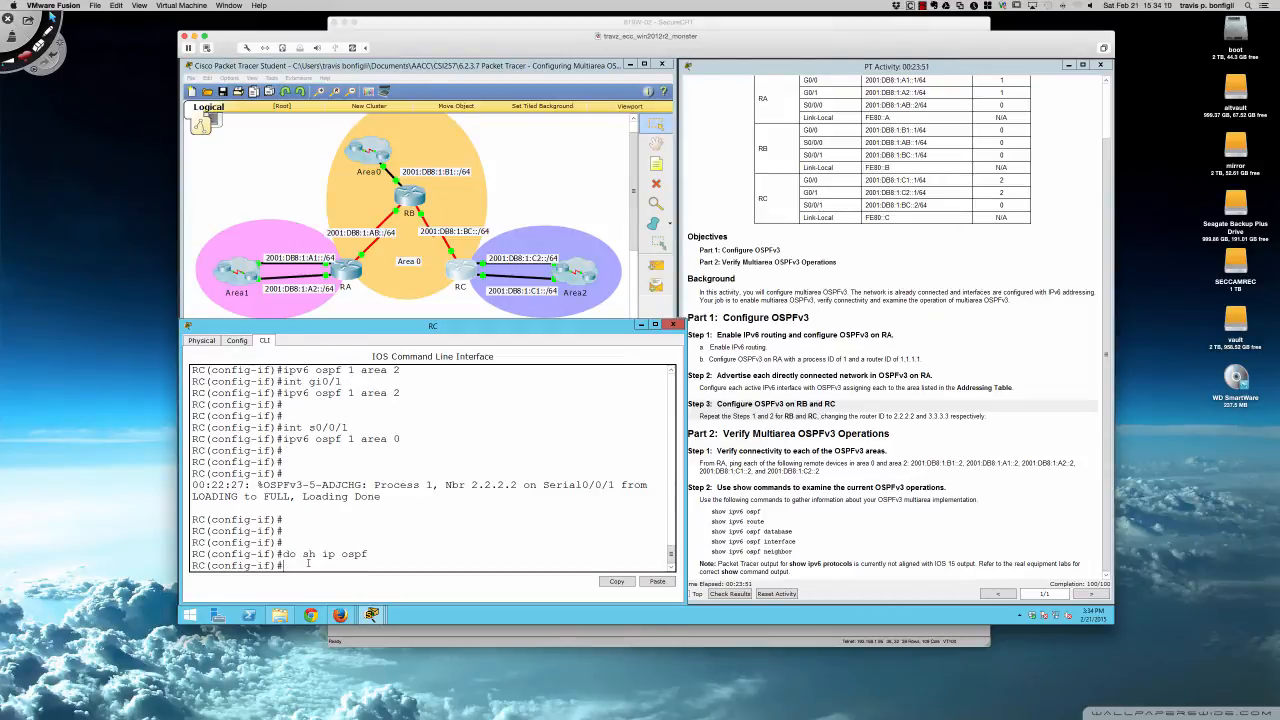
pyautogui.press('Up')
pyautogui.press('Left')
pyautogui.press('Left')
pyautogui.press('Left')
pyautogui.press('Left')
pyautogui.press('Left')
pyautogui.write('v6')
pyautogui.press('Return')
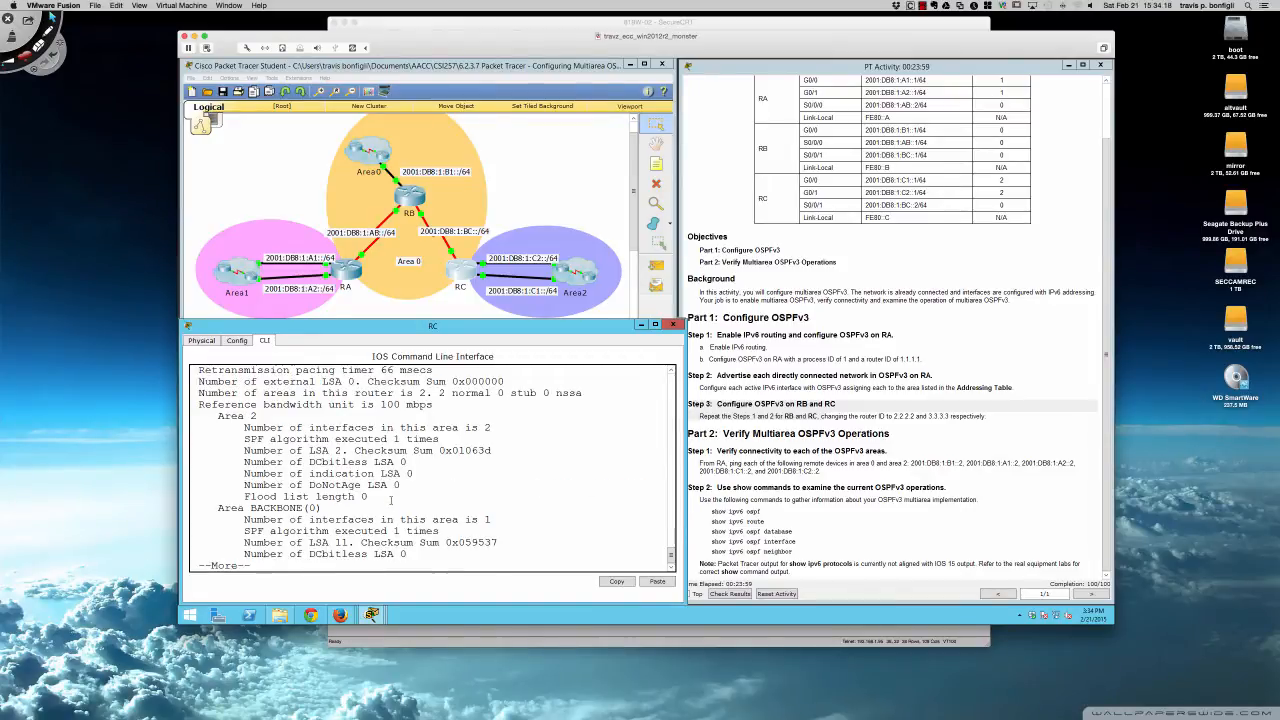
# Examine the routing process, area 2 and backbone area sections of RC's show ipv6 ospf output.
pyautogui.scroll(4, 385, 504)
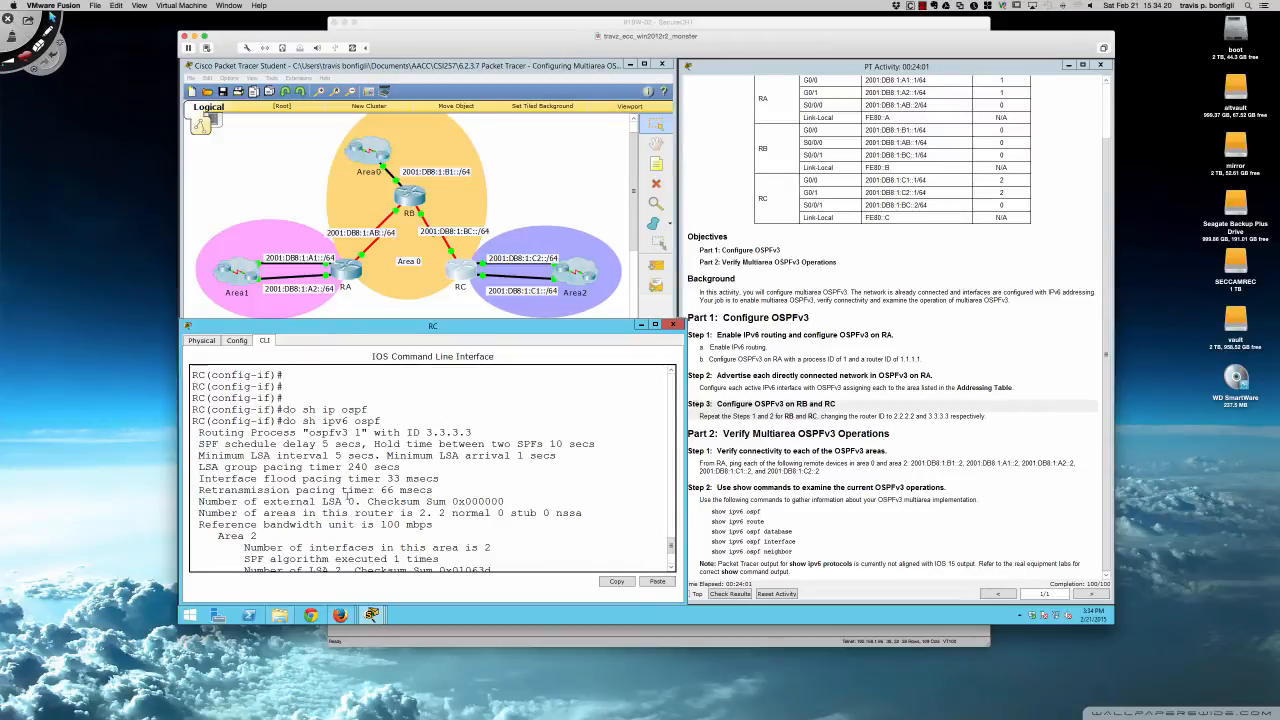
pyautogui.scroll(-5, 291, 453)
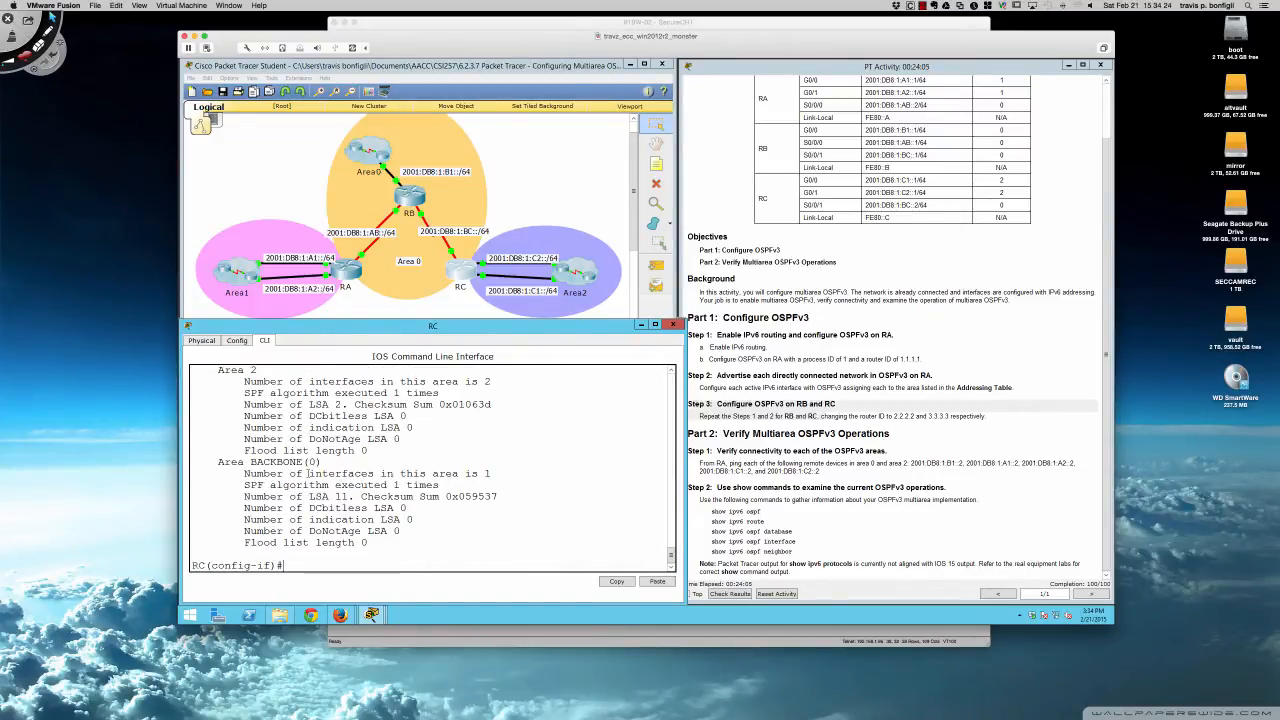
pyautogui.scroll(3, 308, 473)
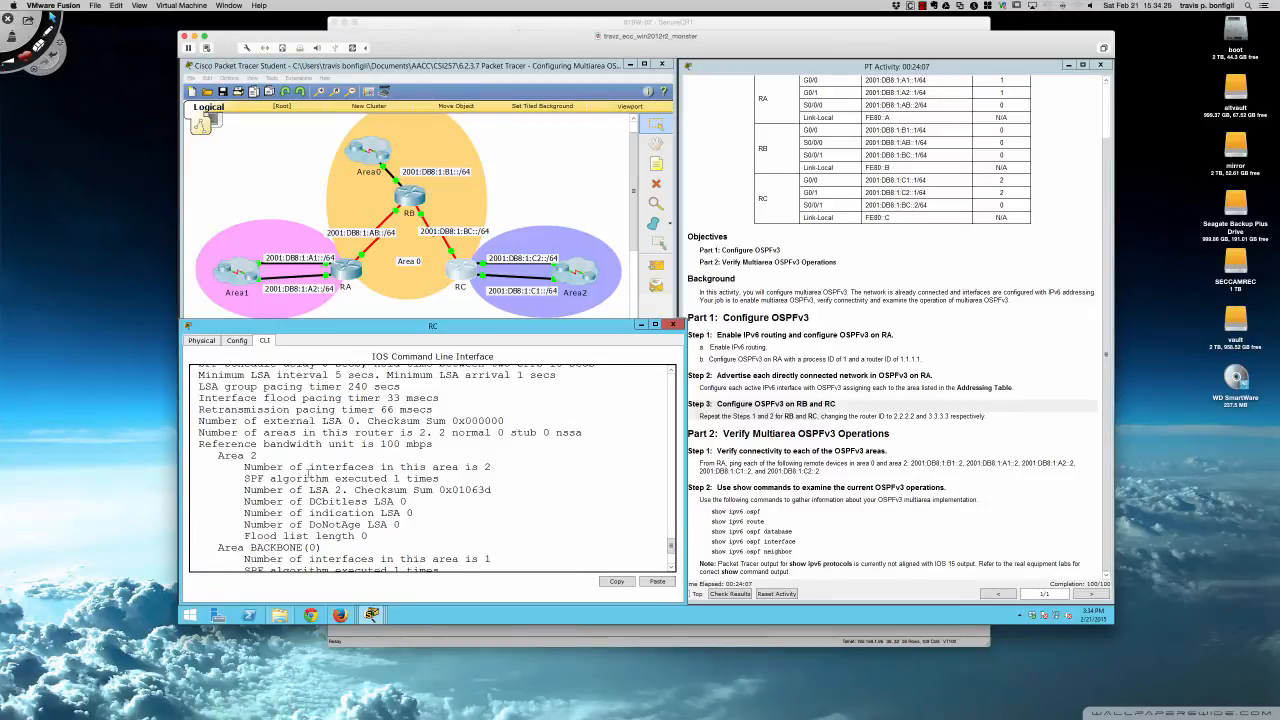
pyautogui.scroll(2, 308, 473)
pyautogui.scroll(-5, 298, 469)
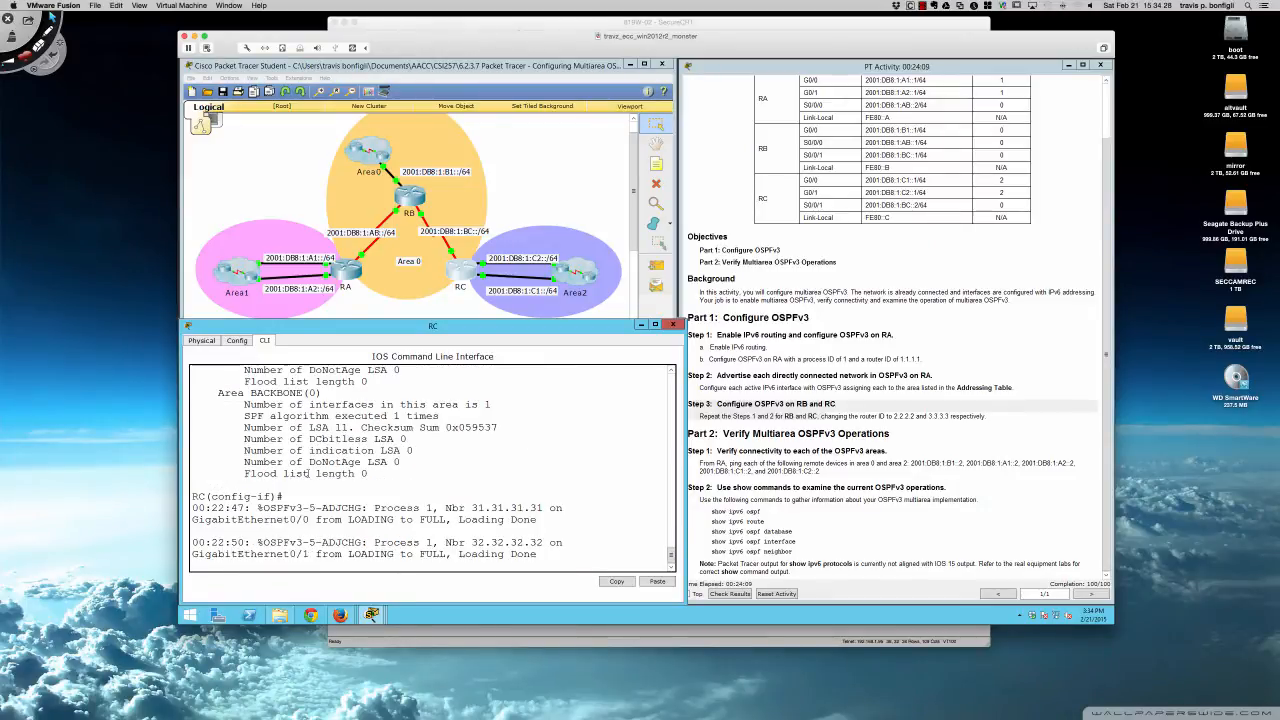
pyautogui.scroll(1, 298, 493)
pyautogui.scroll(5, 297, 493)
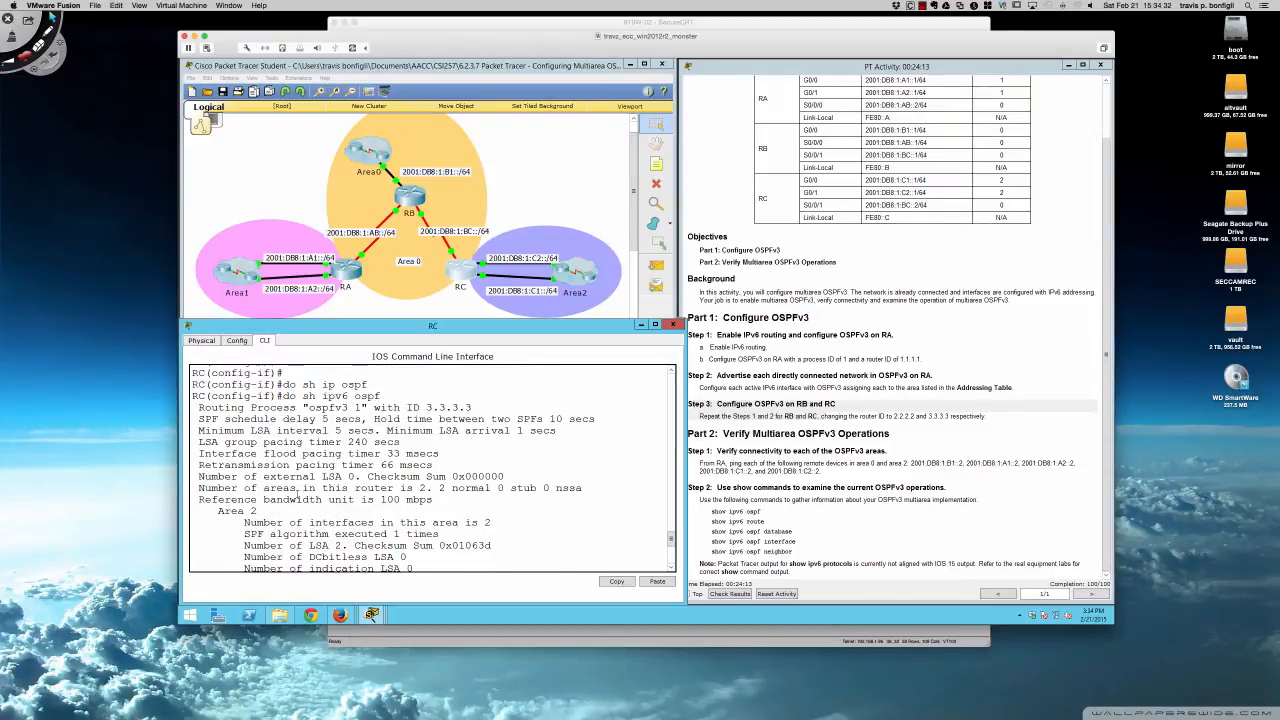
# Review the router ID, number of areas, reference bandwidth and per-area details in RC's show ipv6 ospf output.
pyautogui.moveTo(309, 407); pyautogui.dragTo(460, 407)
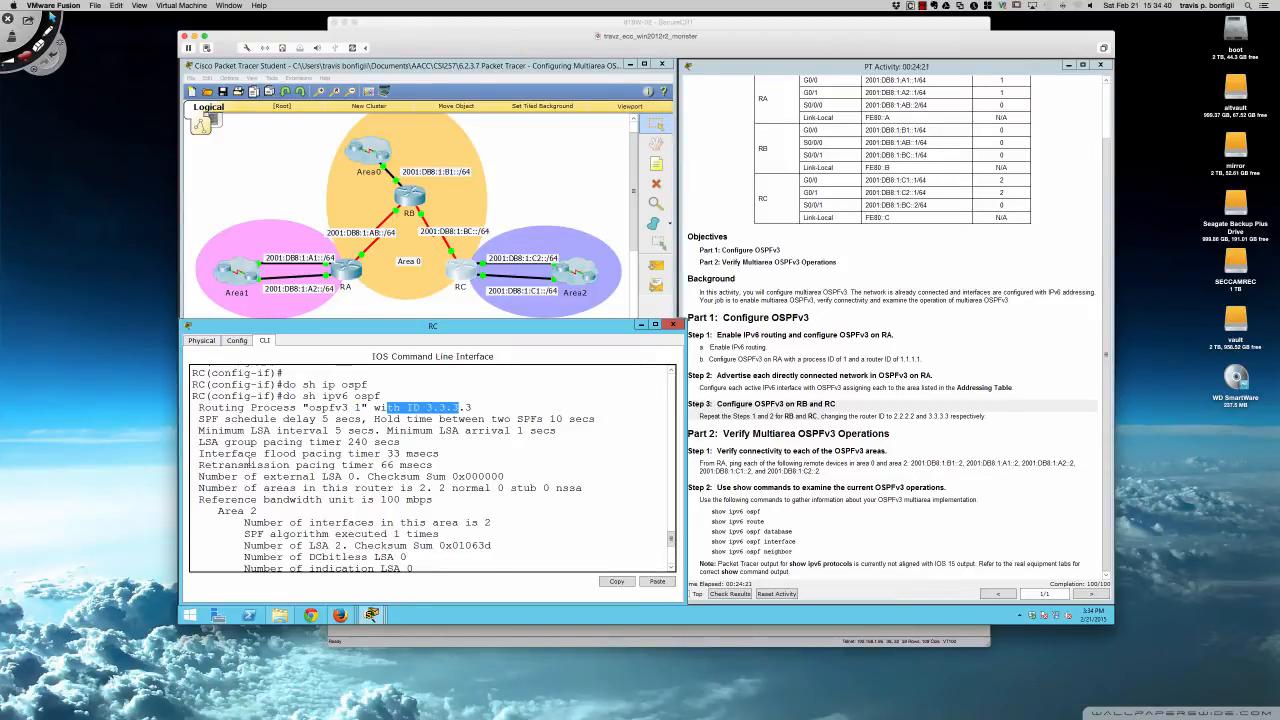
pyautogui.scroll(-1, 243, 470)
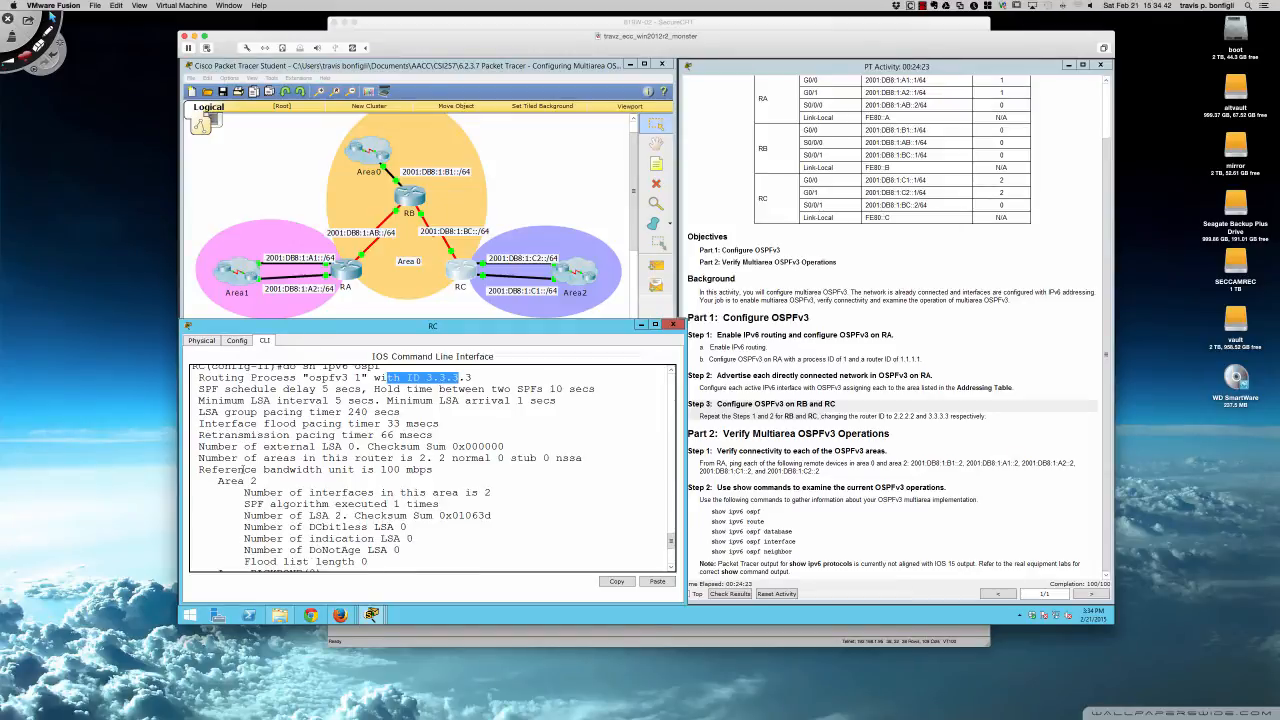
pyautogui.moveTo(199, 458); pyautogui.dragTo(488, 458)
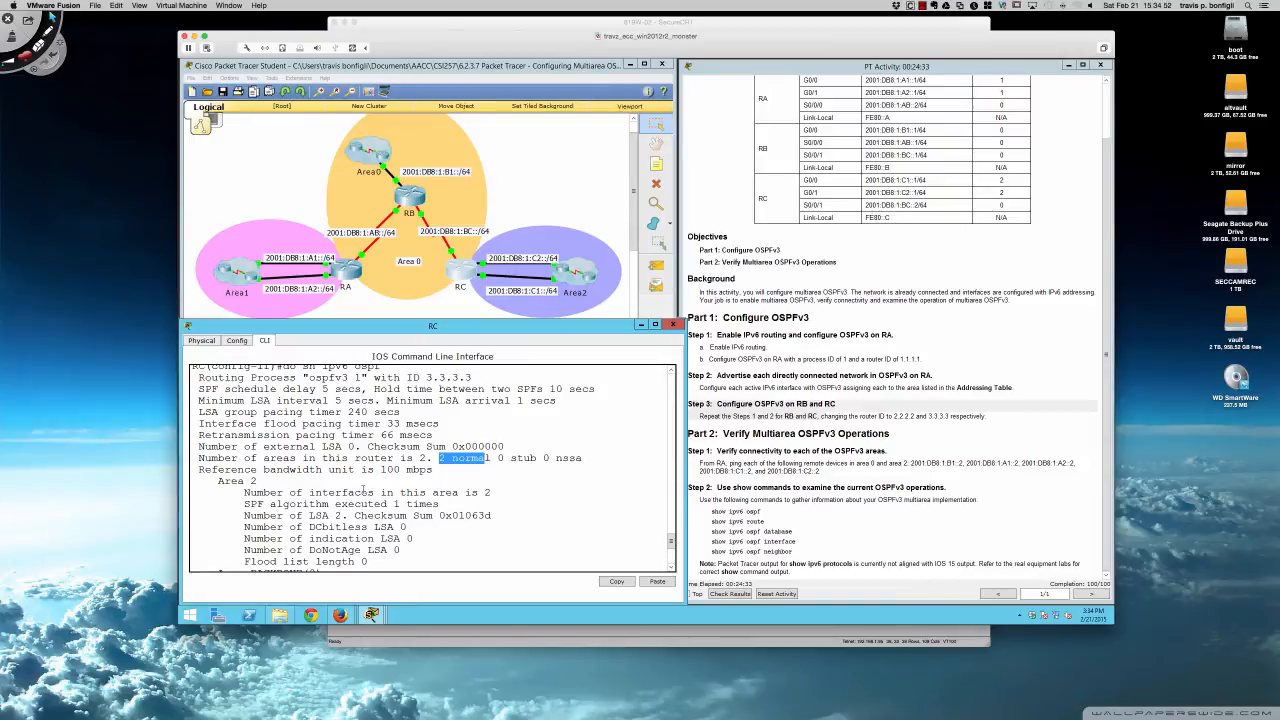
pyautogui.scroll(-1, 365, 490)
pyautogui.moveTo(431, 440); pyautogui.dragTo(310, 441)
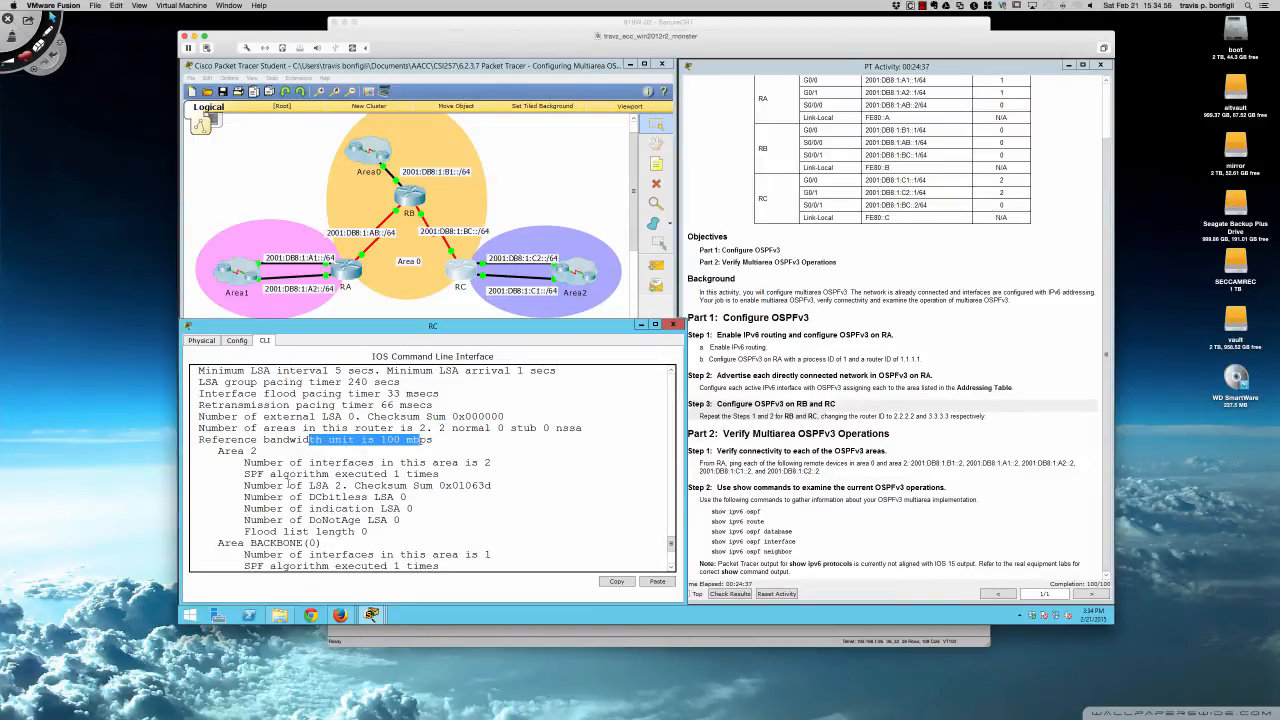
pyautogui.scroll(-2, 289, 483)
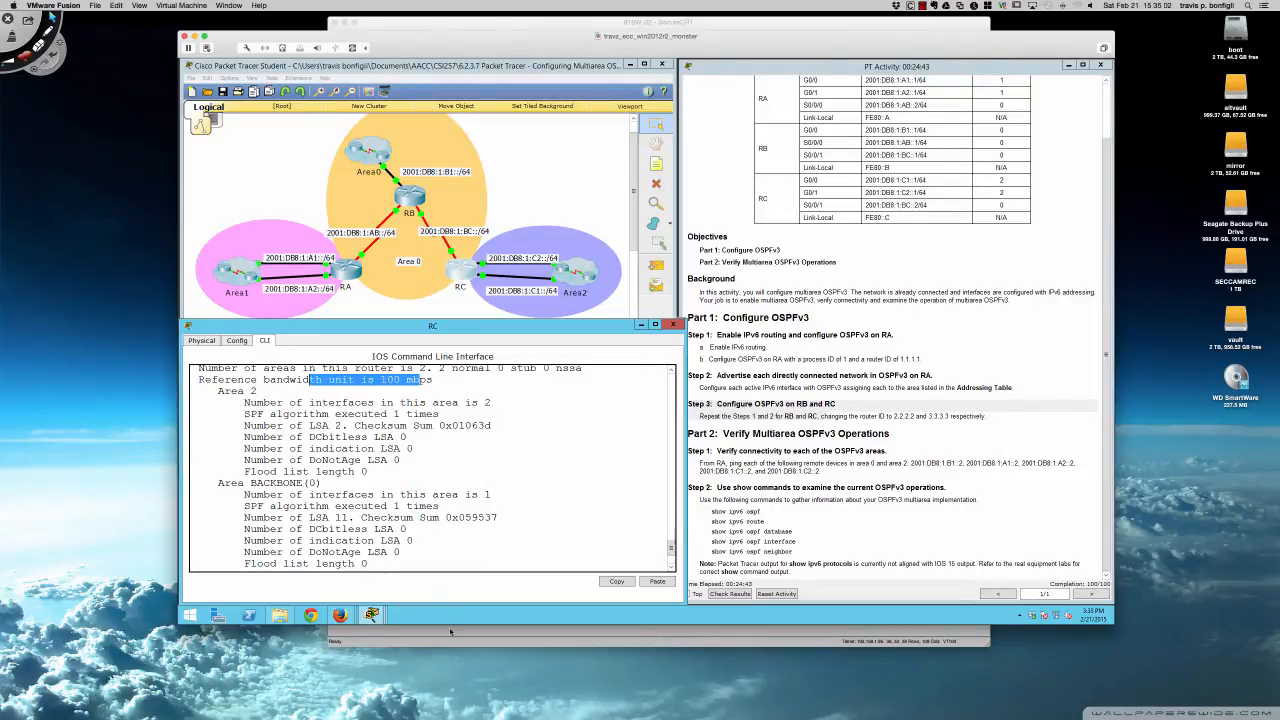
# Switch to SecureCRT, clear the unfinished command on CE-1 and display its full OSPF status with do sh ip ospf.
pyautogui.click(452, 632)
pyautogui.press('BackSpace')
pyautogui.press('BackSpace')
pyautogui.press('BackSpace')
pyautogui.press('BackSpace')
pyautogui.press('BackSpace')
pyautogui.press('BackSpace')
pyautogui.press('BackSpace')
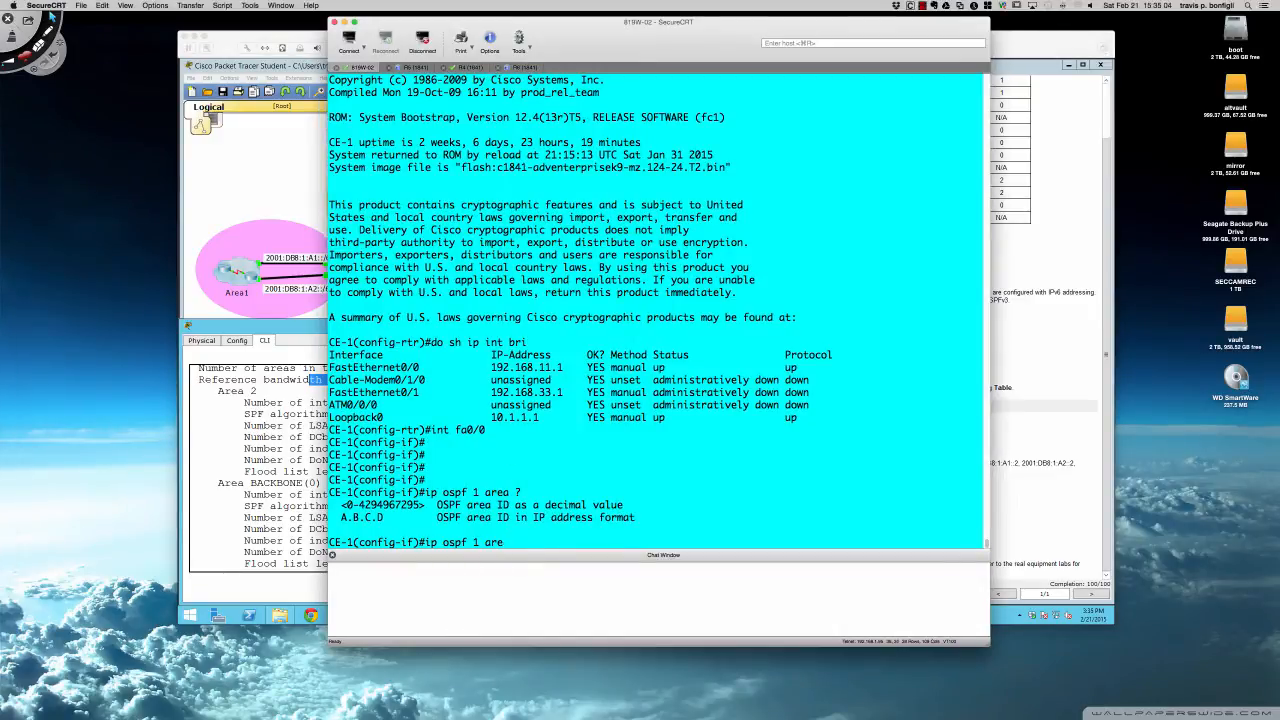
pyautogui.press('BackSpace')
pyautogui.press('BackSpace')
pyautogui.press('BackSpace')
pyautogui.press('BackSpace')
pyautogui.press('BackSpace')
pyautogui.press('BackSpace')
pyautogui.press('BackSpace')
pyautogui.write('do sh ip ospf')
pyautogui.press('Return')
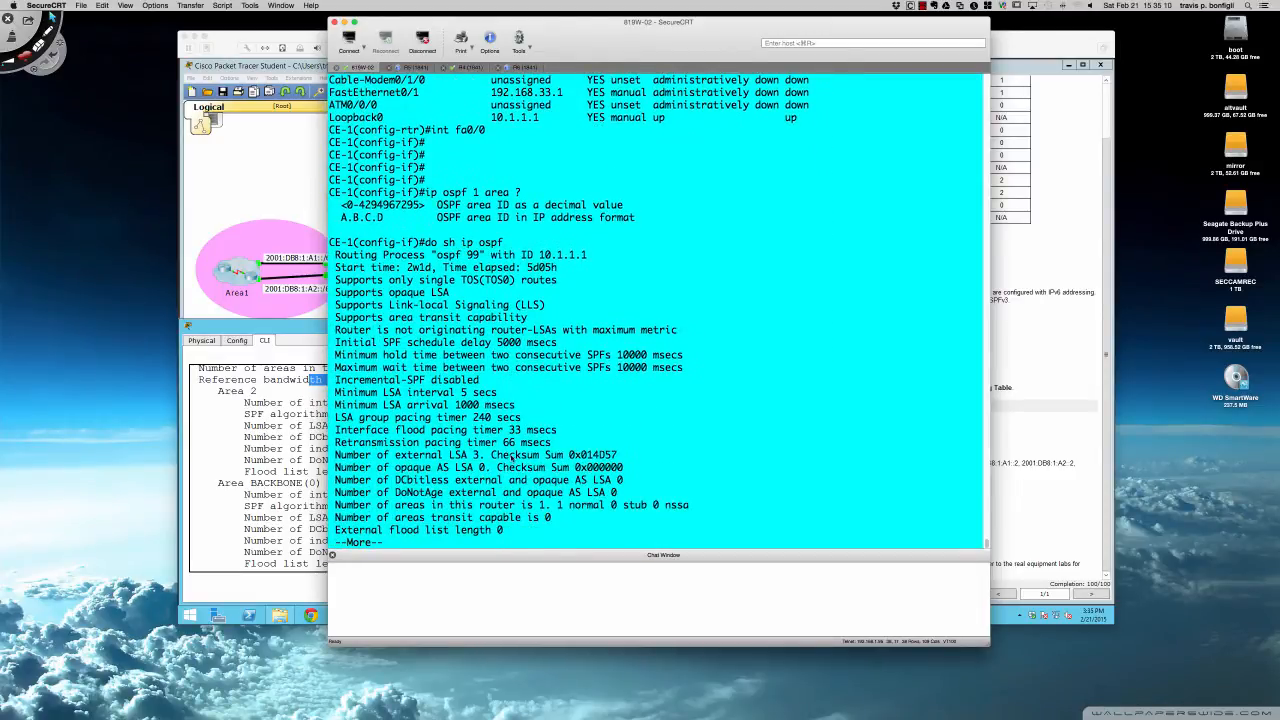
pyautogui.press('space')
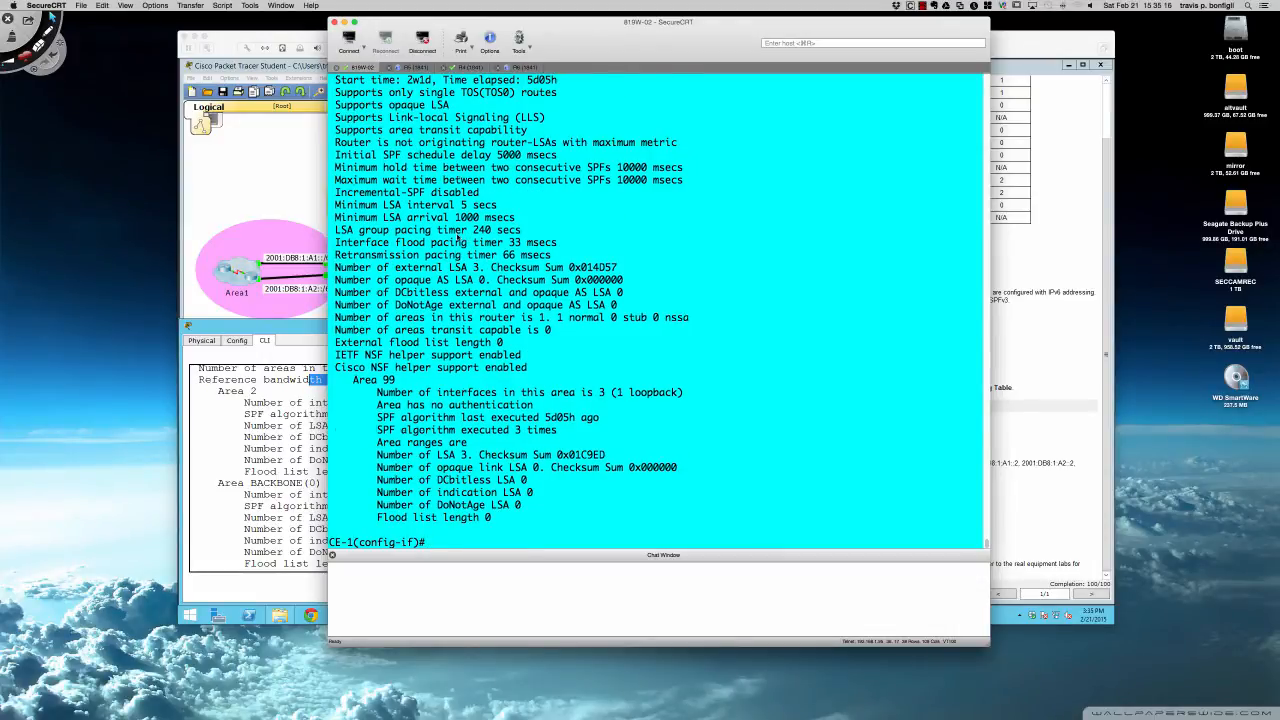
pyautogui.scroll(3, 457, 240)
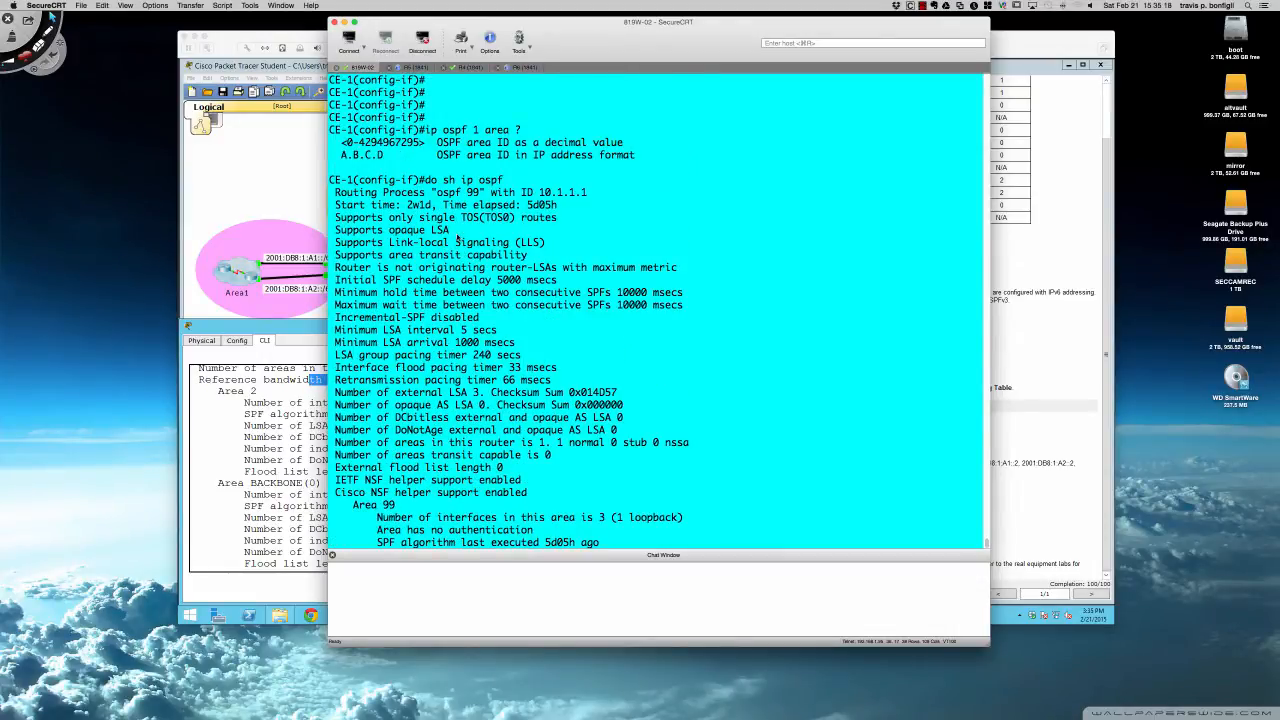
# Wake the PE-1 router's console session and enter privileged EXEC mode with en.
pyautogui.click(416, 67)
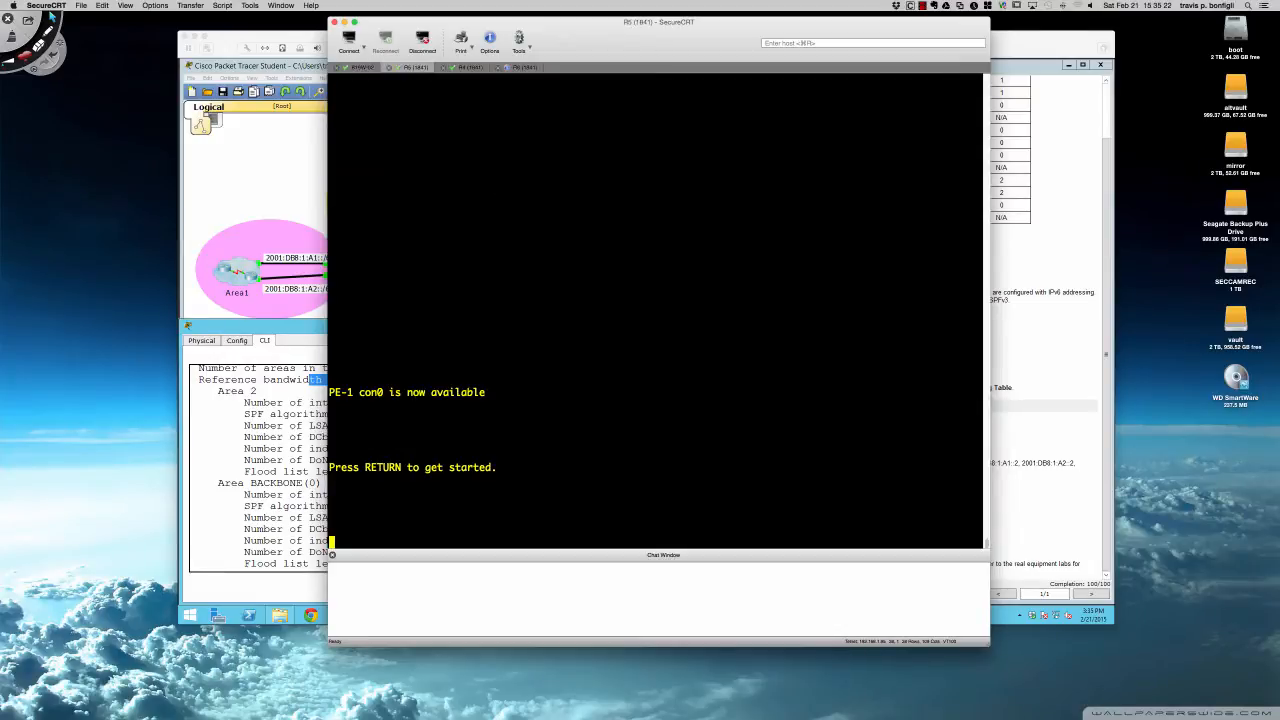
pyautogui.press('Return')
pyautogui.press('Return')
pyautogui.press('Return')
pyautogui.press('Return')
pyautogui.press('Return')
pyautogui.press('Return')
pyautogui.press('Return')
pyautogui.press('Return')
pyautogui.press('Return')
pyautogui.write('en')
pyautogui.press('Return')
pyautogui.press('Return')
pyautogui.press('Return')
pyautogui.press('Return')
pyautogui.press('Return')
pyautogui.press('Return')
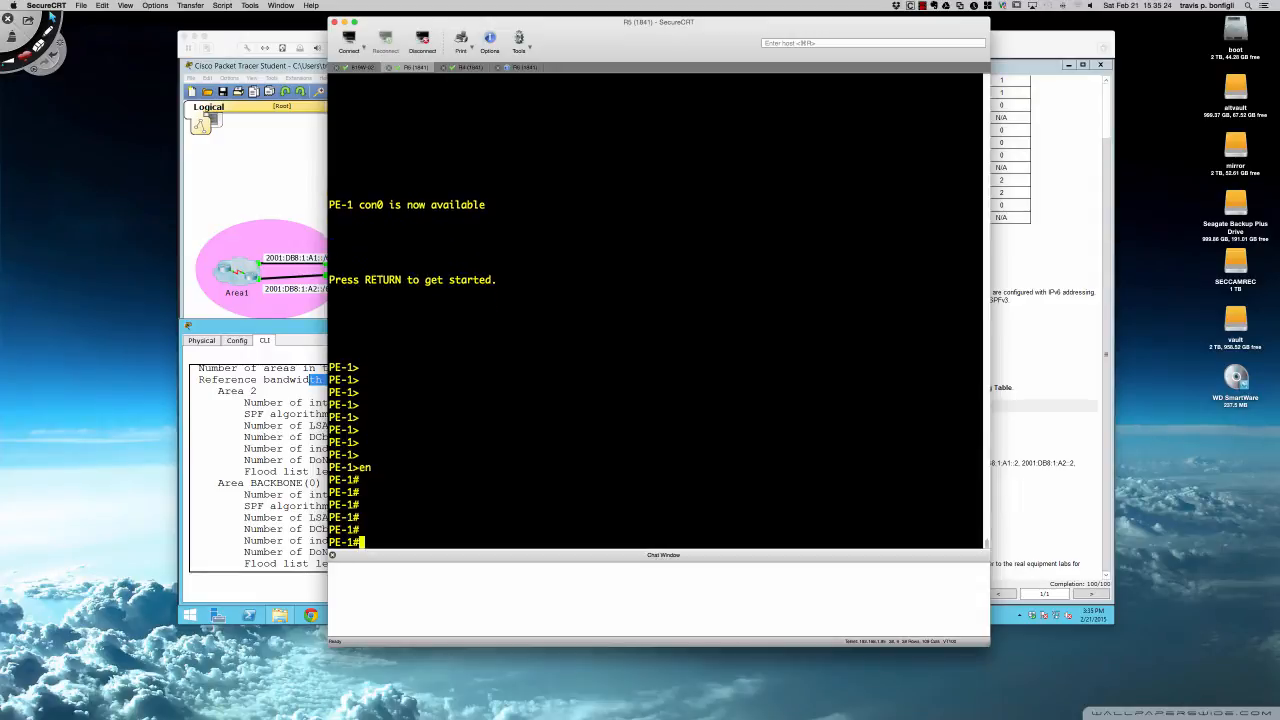
# Run sh ip ospf on PE-1 and page through to the ospf 99 process section.
pyautogui.press('Return')
pyautogui.write('sh ip osp')
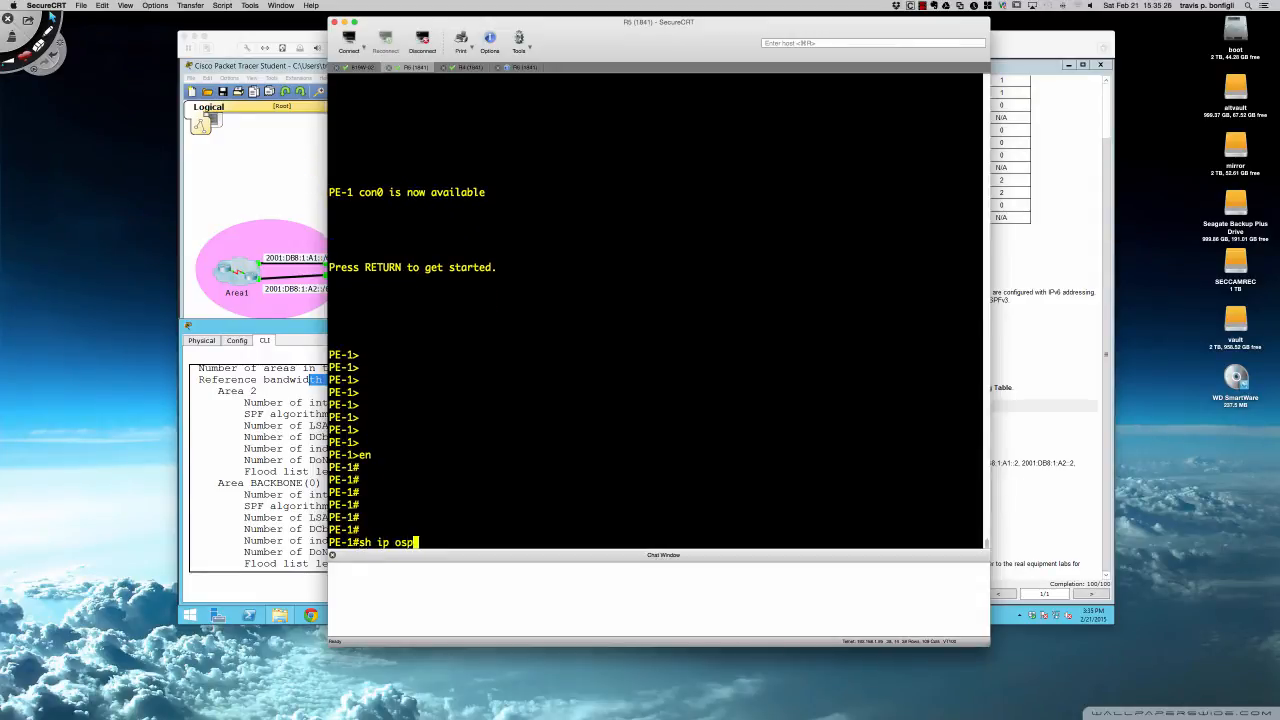
pyautogui.write('f')
pyautogui.press('Return')
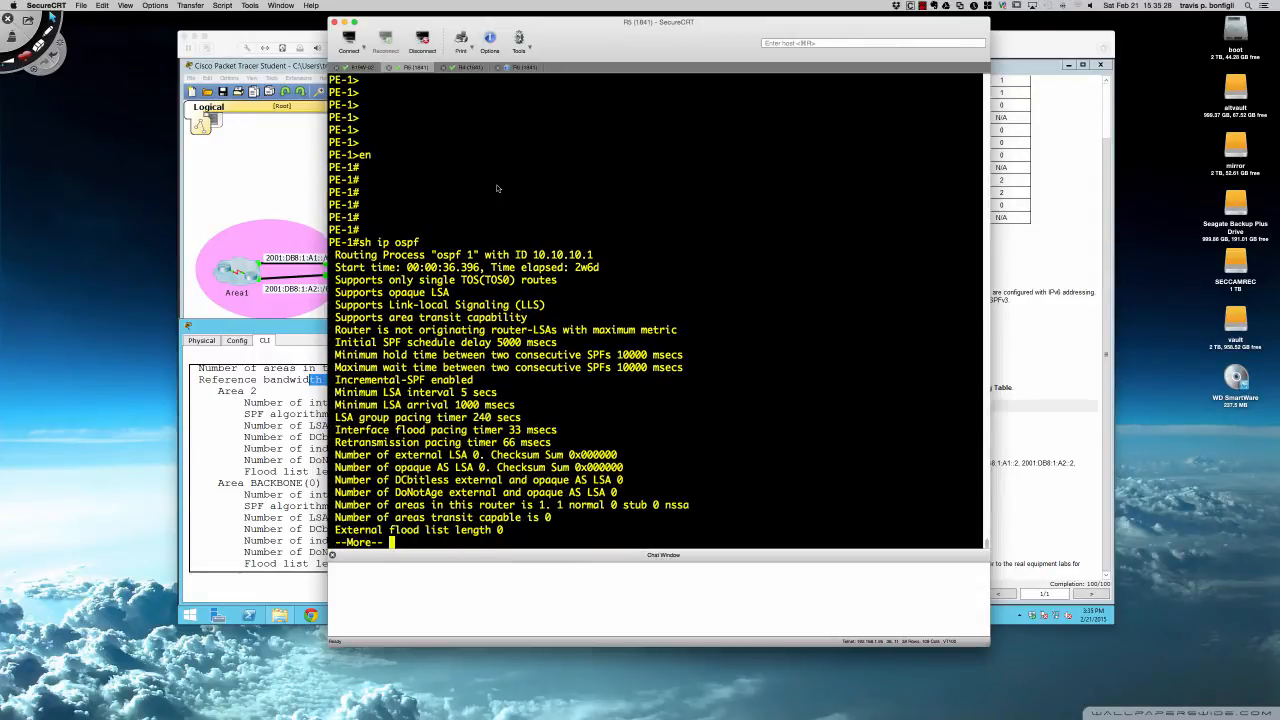
pyautogui.press('space')
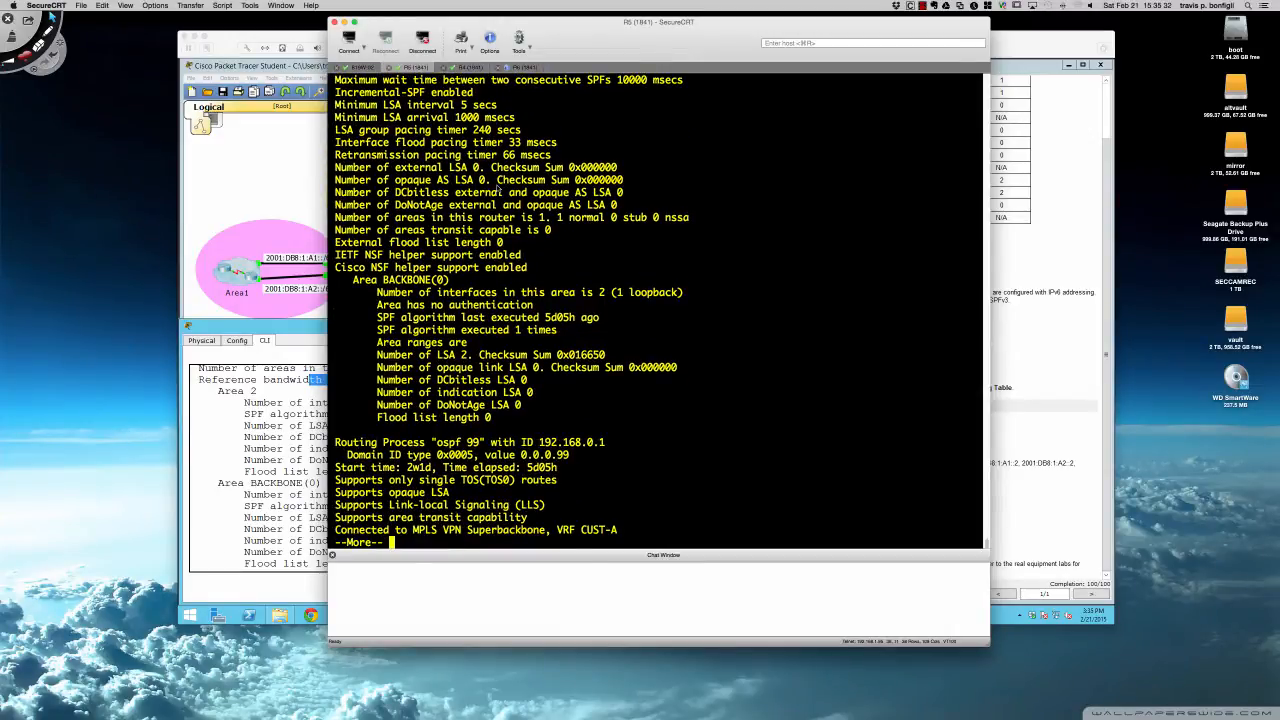
pyautogui.press('space')
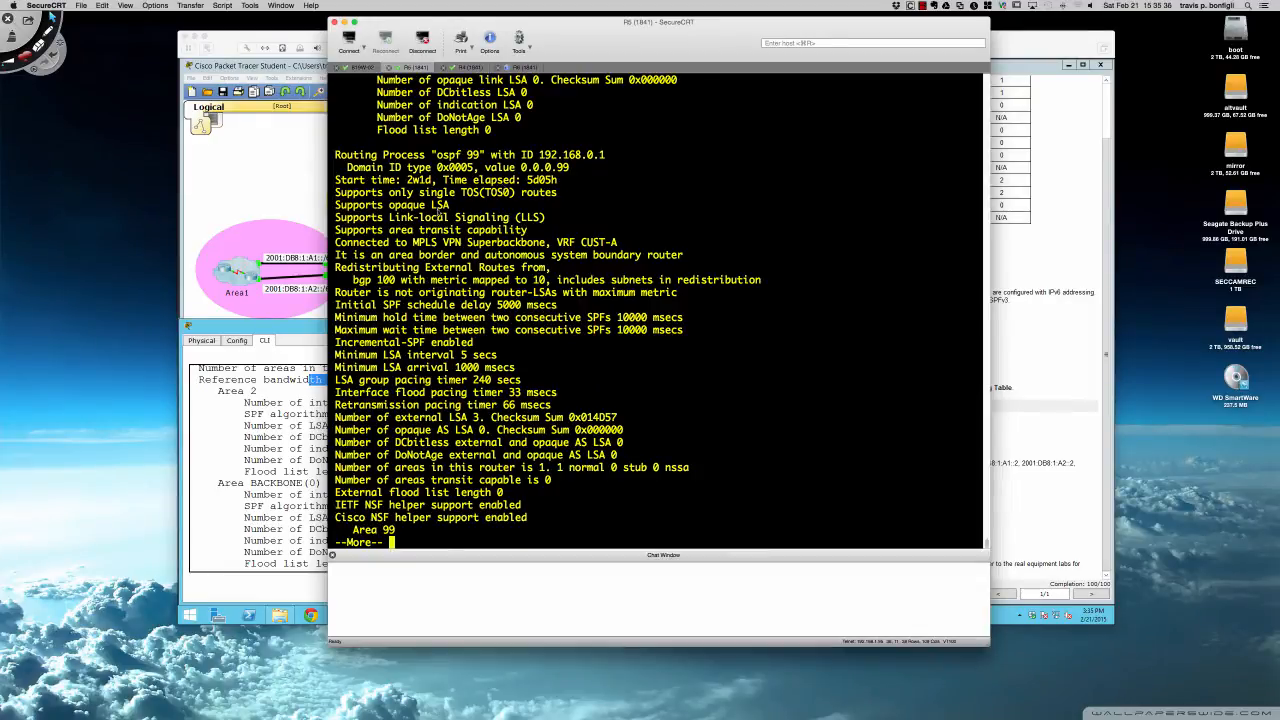
# Return to Packet Tracer, rerun do sh ipv6 ospf on RC and review the refreshed output from its beginning.
pyautogui.press('super+Tab')
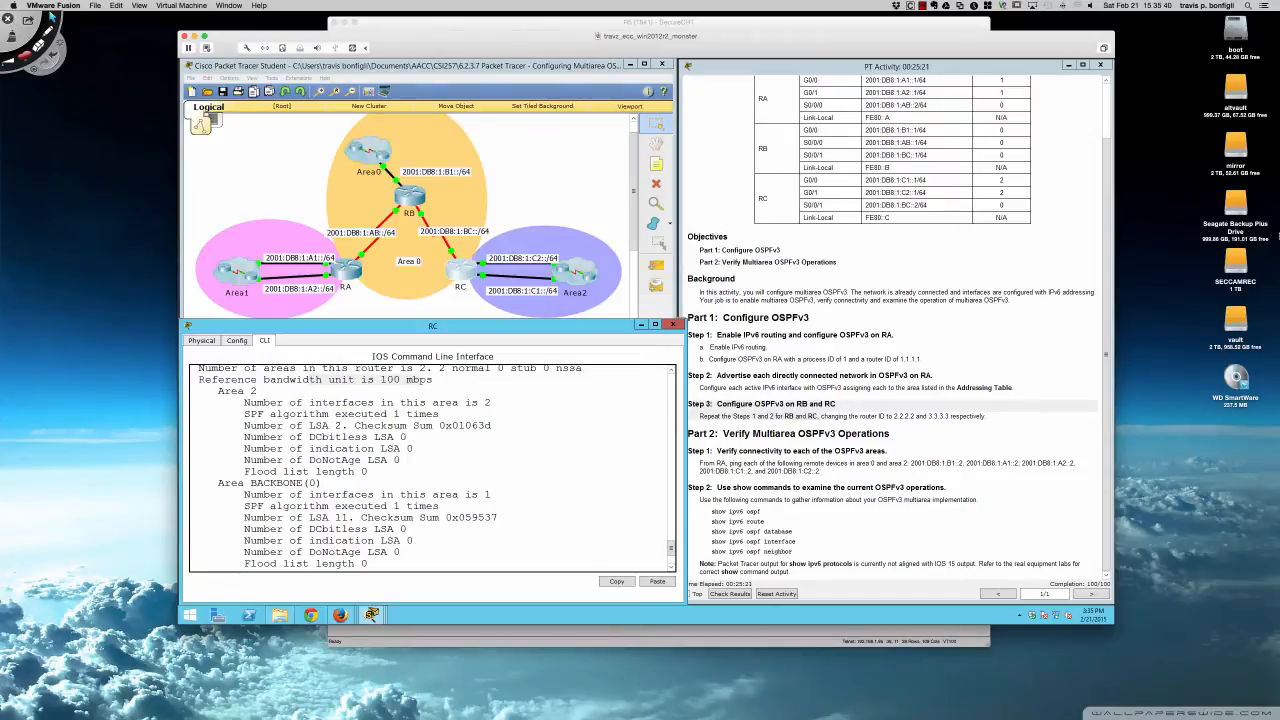
pyautogui.scroll(5, 524, 447)
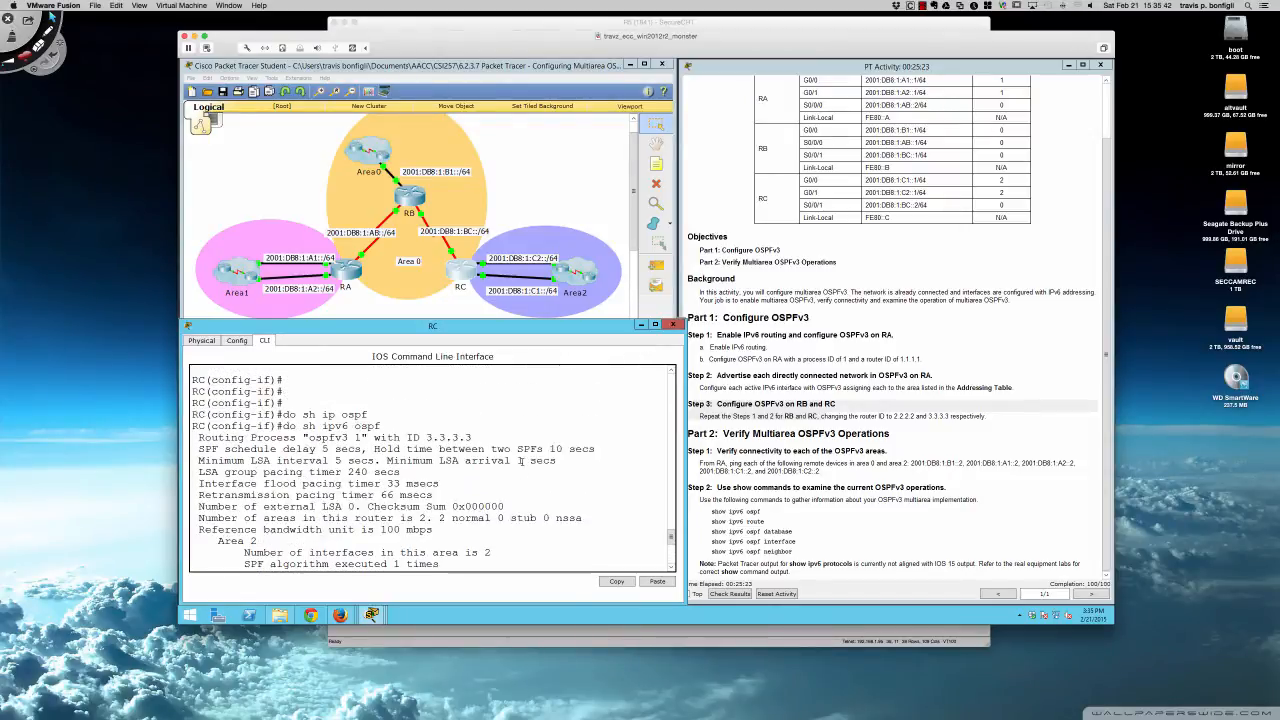
pyautogui.scroll(-5, 520, 461)
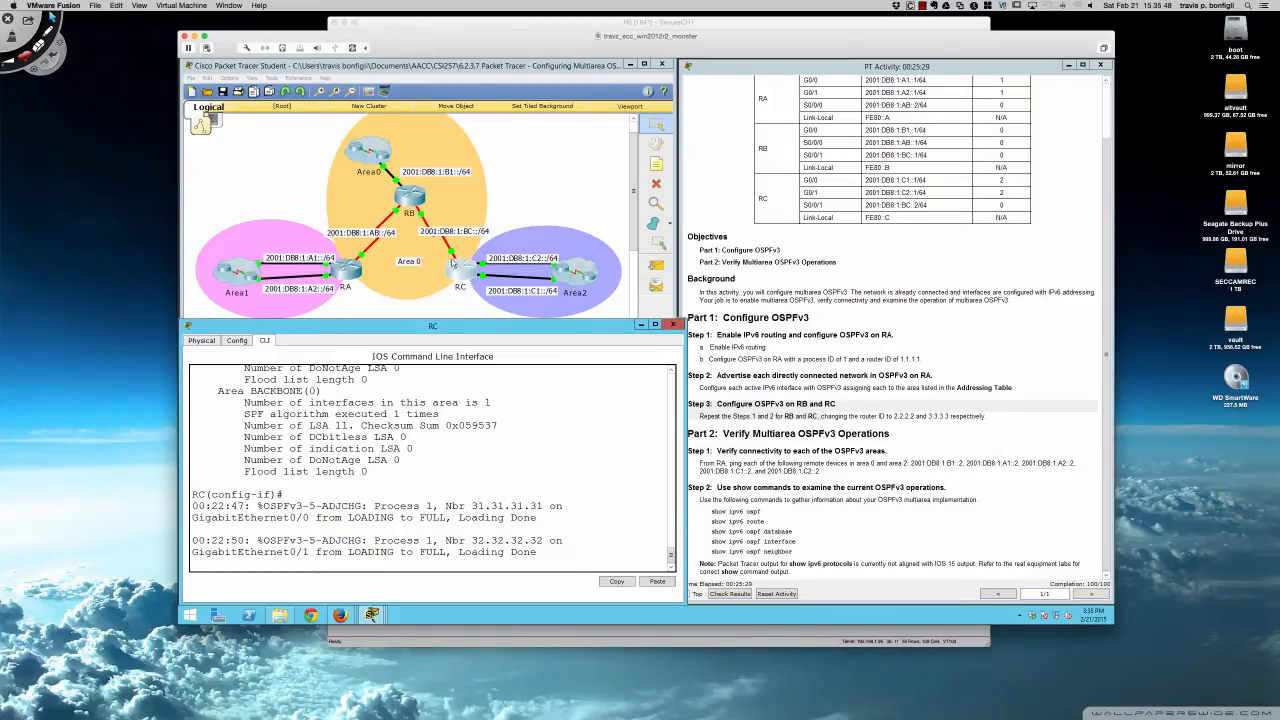
pyautogui.scroll(1, 404, 466)
pyautogui.scroll(-1, 404, 466)
pyautogui.press('Return')
pyautogui.press('Return')
pyautogui.write('do sh ipv6 ospf')
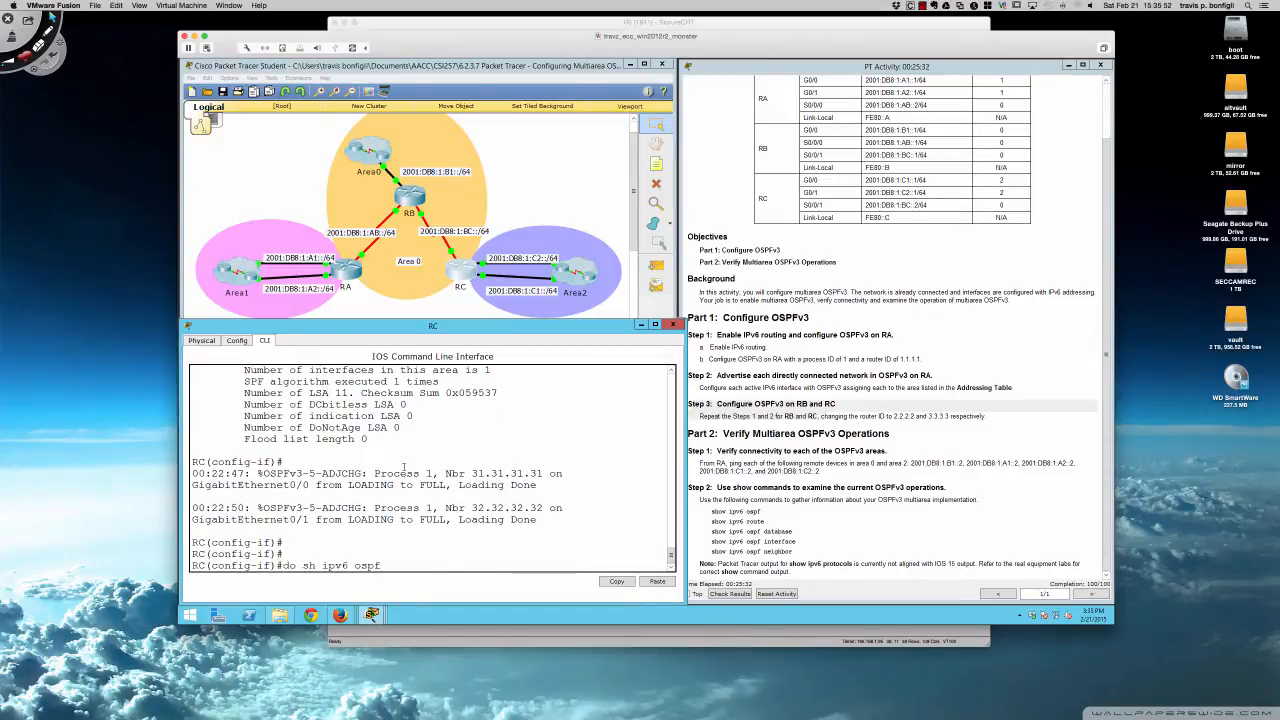
pyautogui.press('Return')
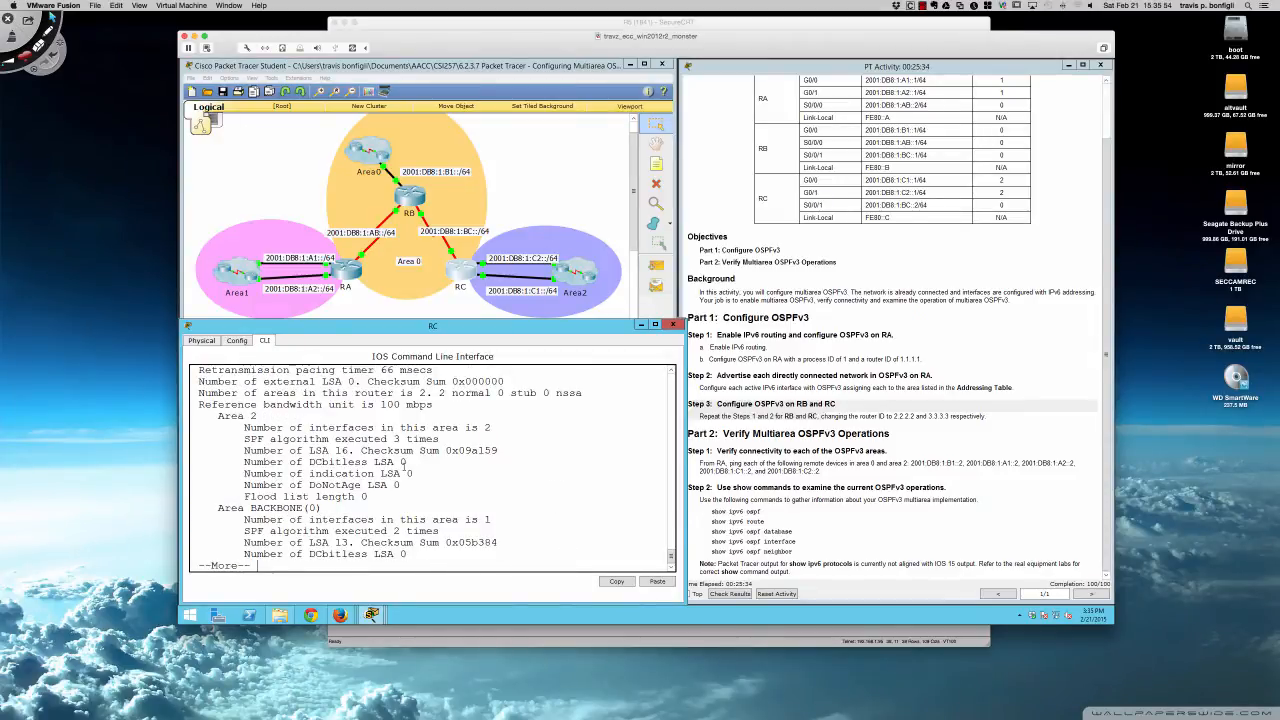
pyautogui.scroll(3, 424, 428)
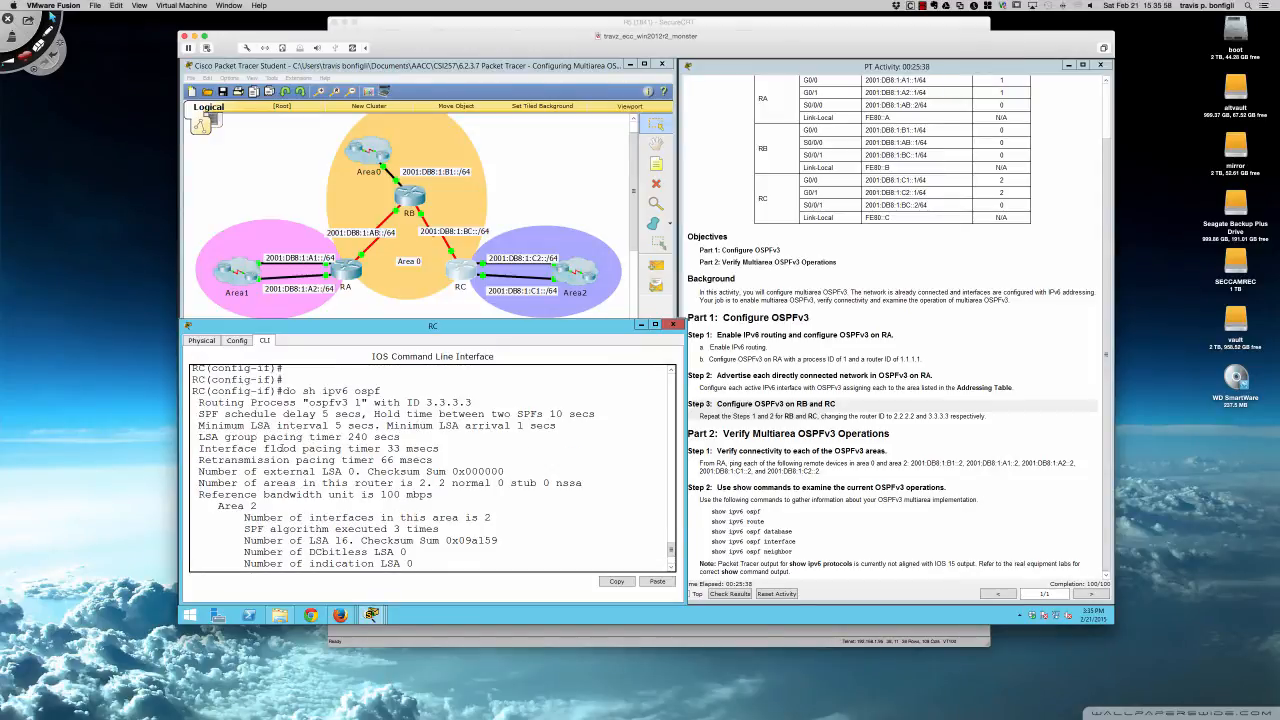
# Switch to SecureCRT, highlight the area border and autonomous system boundary router line in PE-1's output, and review both OSPF processes.
pyautogui.click(480, 636)
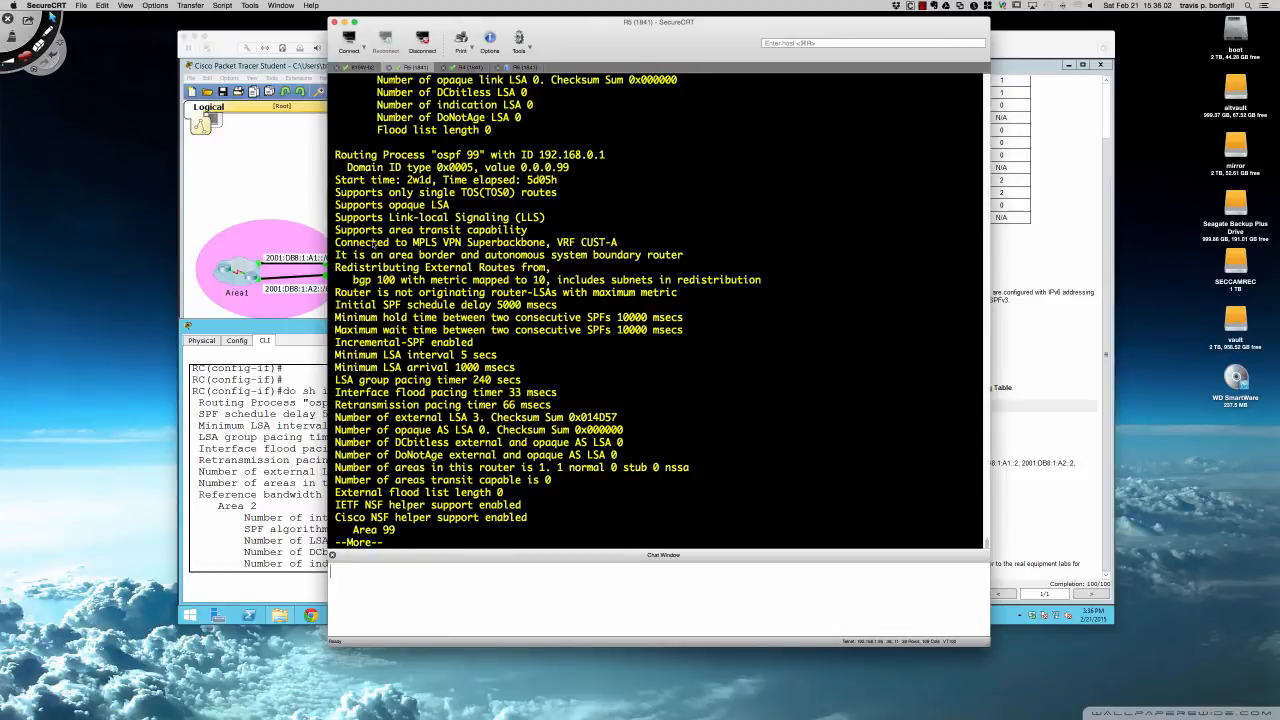
pyautogui.scroll(2, 366, 270)
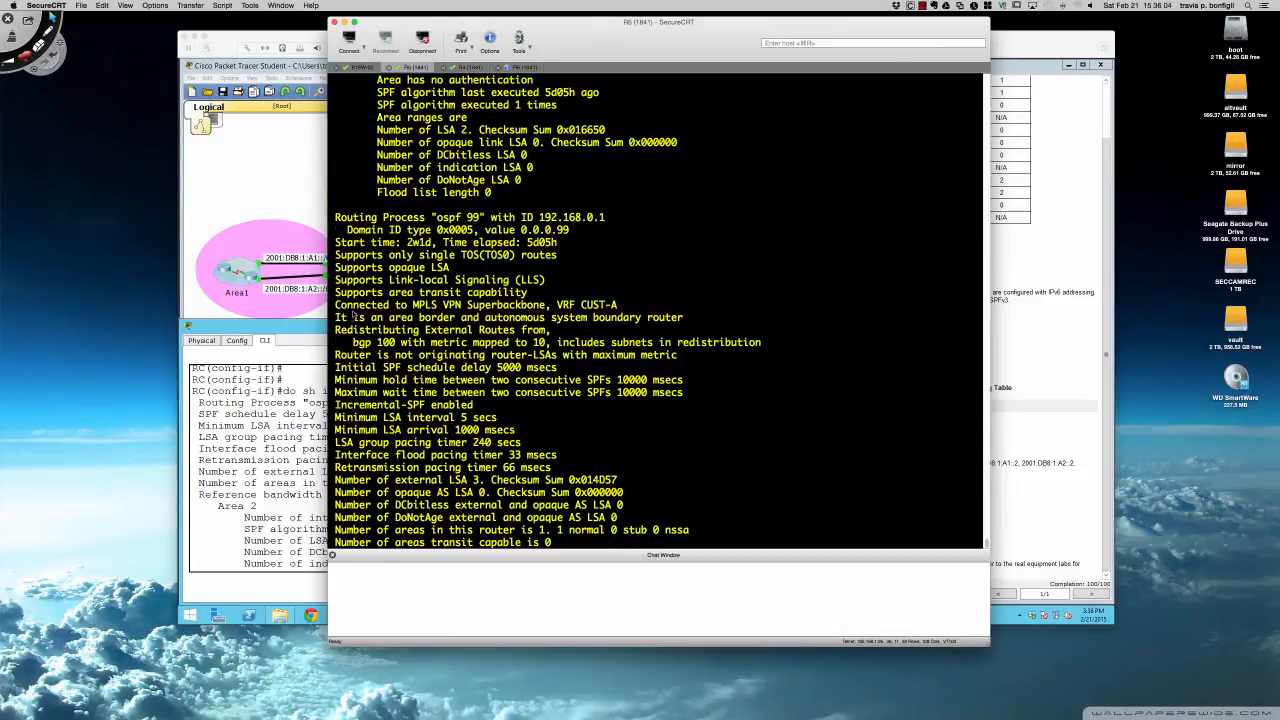
pyautogui.moveTo(337, 318); pyautogui.dragTo(680, 323)
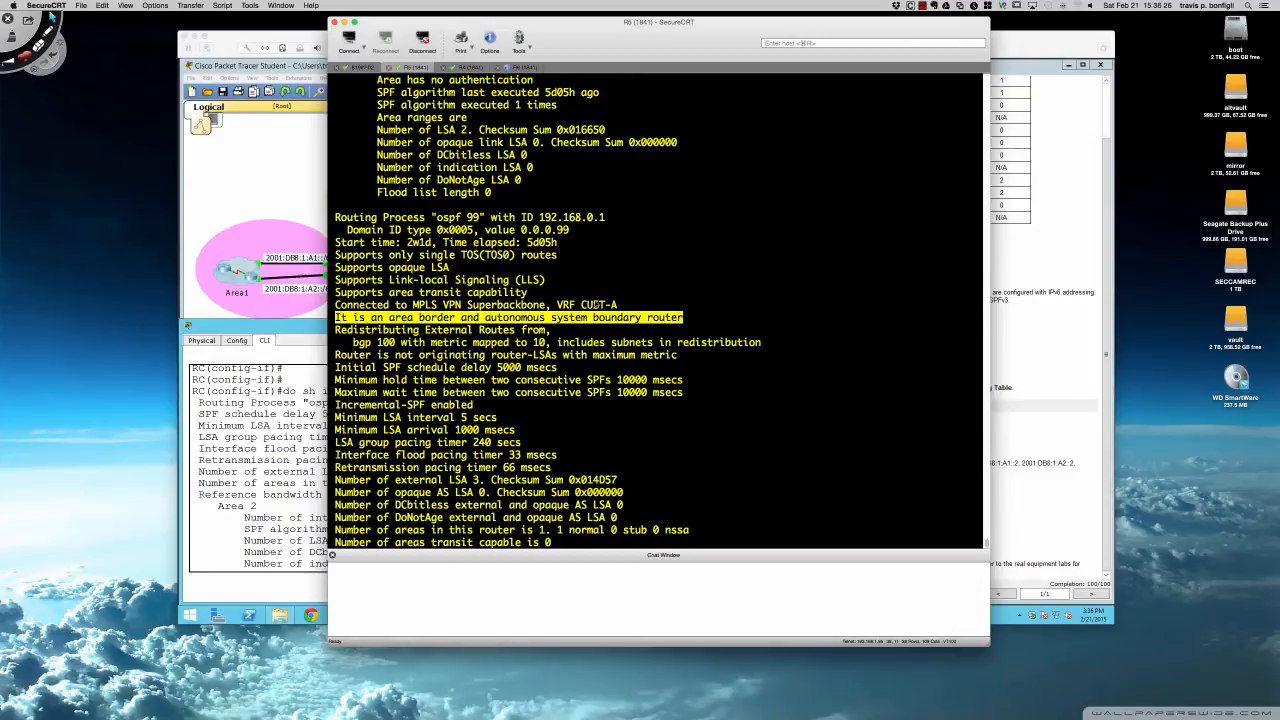
pyautogui.scroll(10, 590, 300)
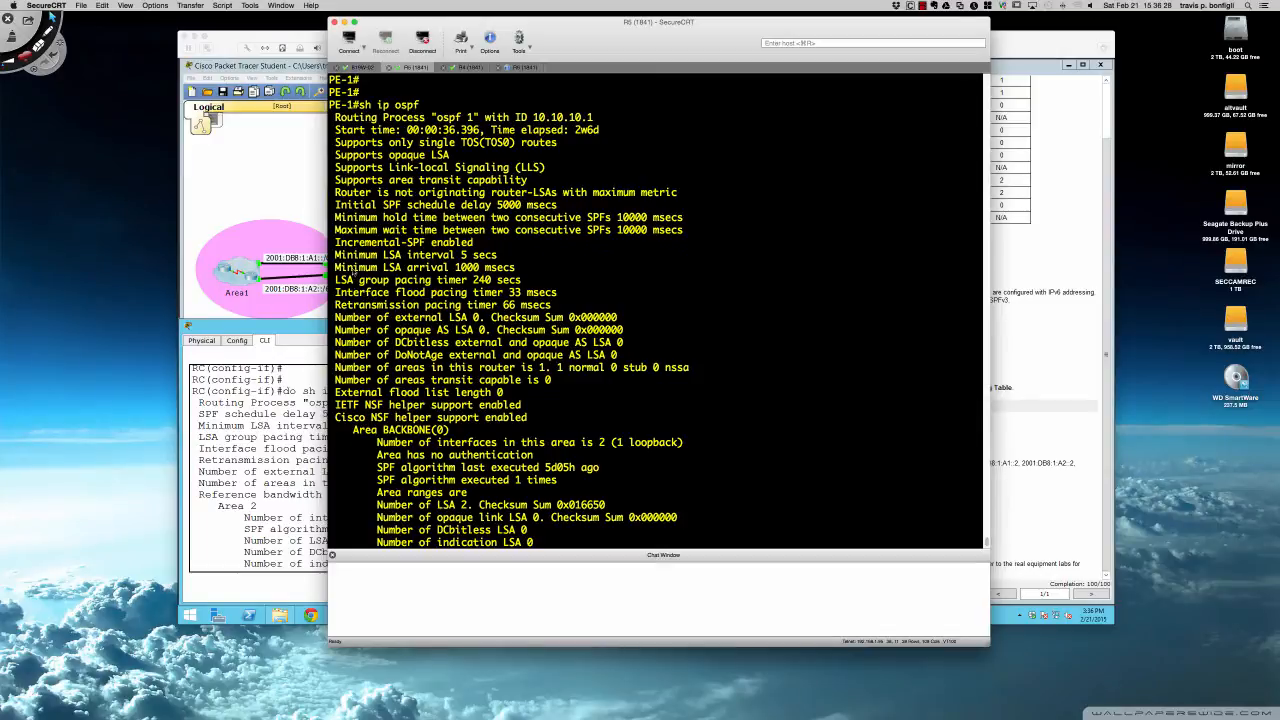
pyautogui.scroll(7, 367, 232)
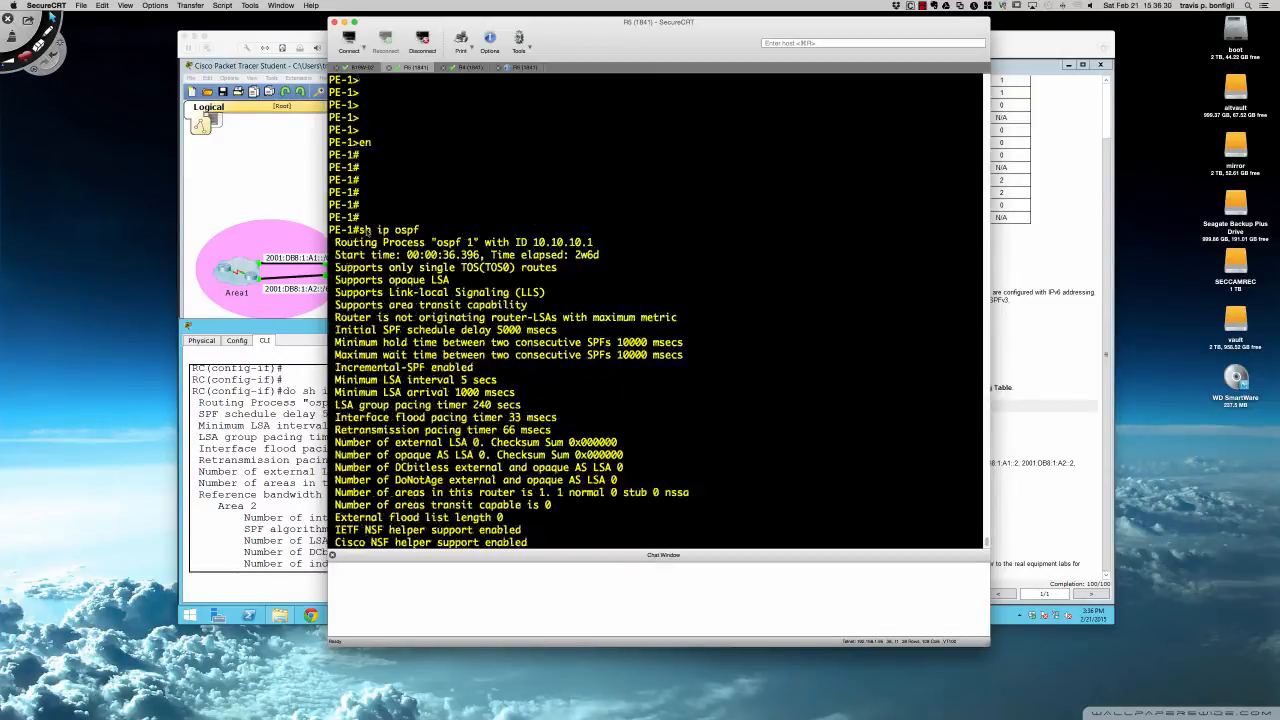
pyautogui.scroll(10, 366, 136)
pyautogui.scroll(-20, 366, 136)
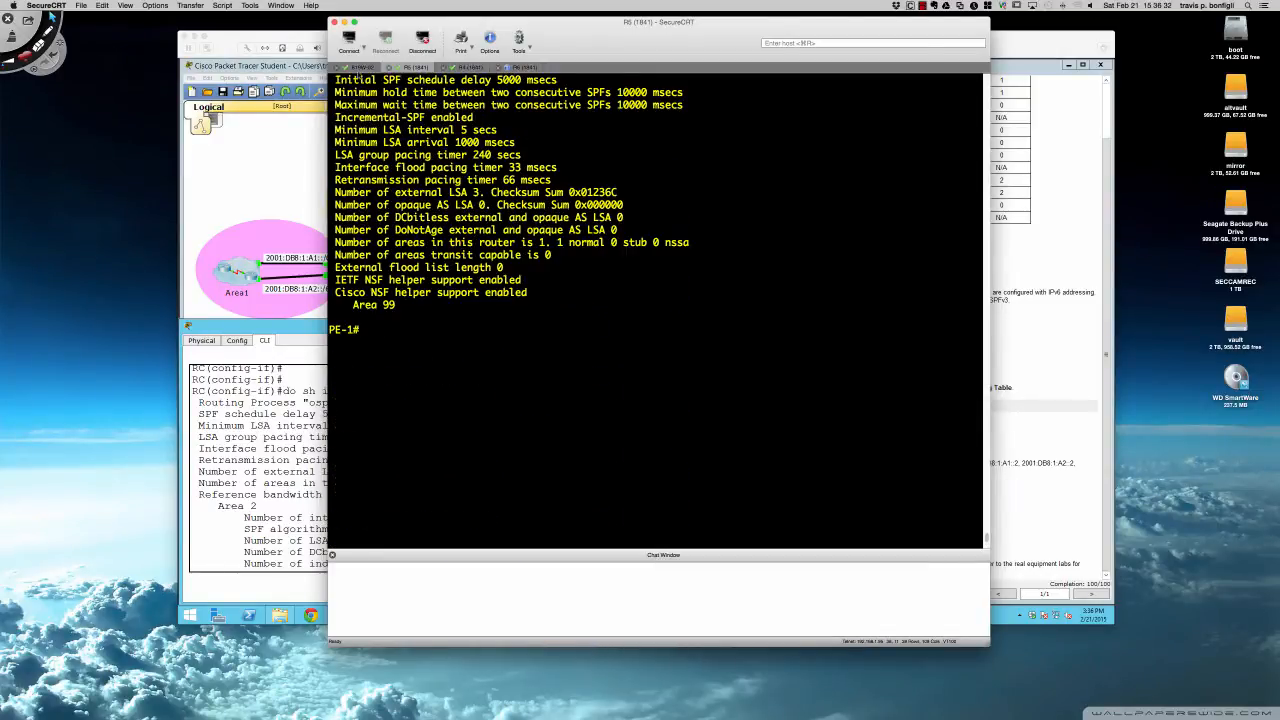
# Check CE-1's show ip ospf output for a line stating the router's area border or boundary role.
pyautogui.click(359, 68)
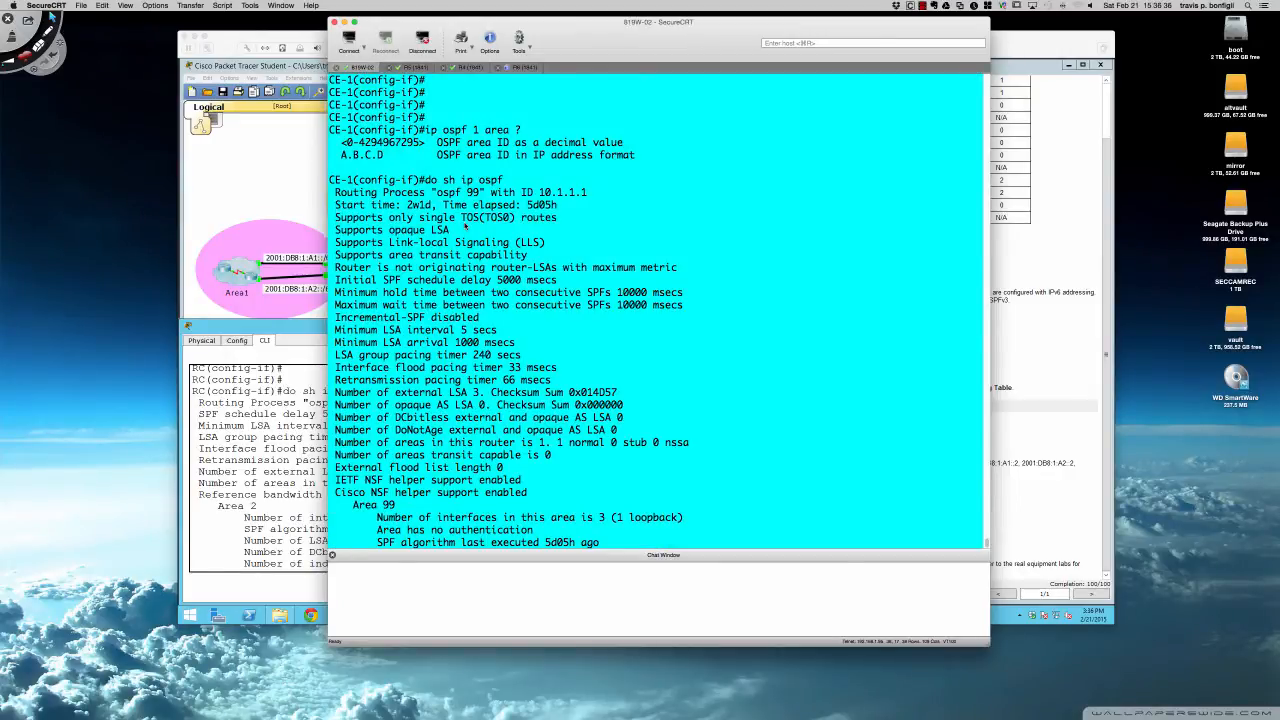
pyautogui.scroll(-3, 465, 226)
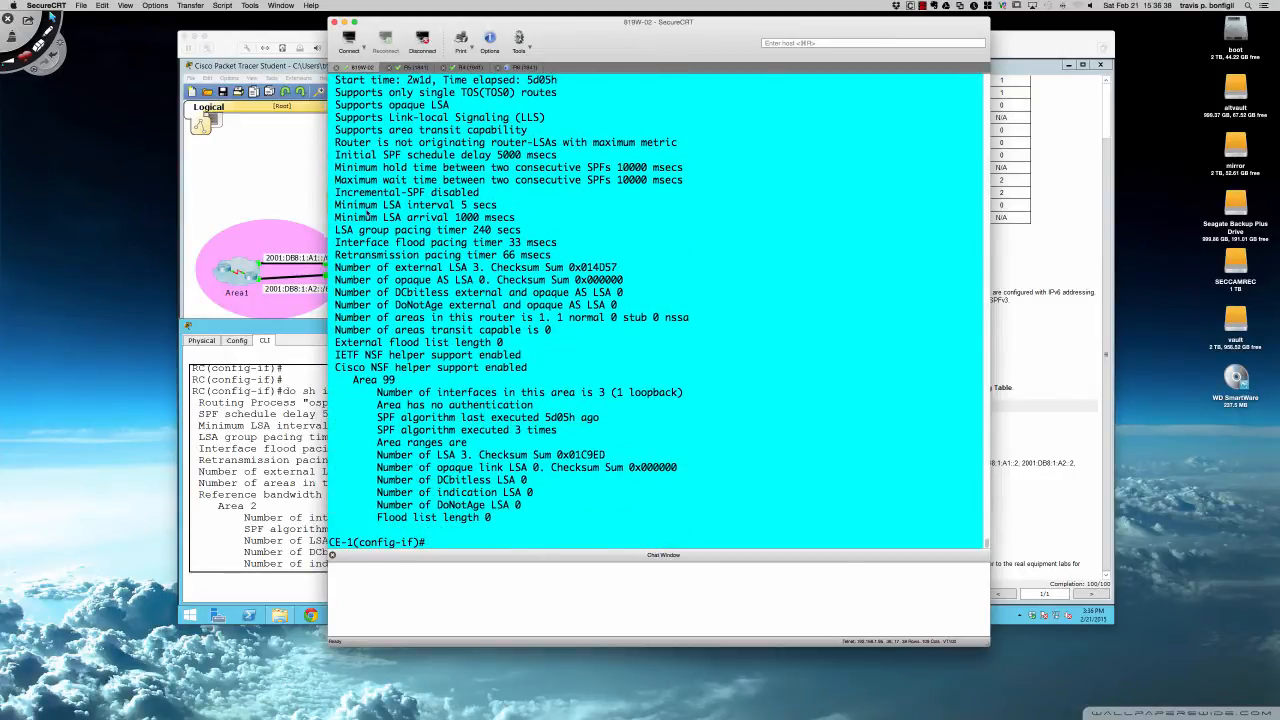
pyautogui.scroll(5, 390, 257)
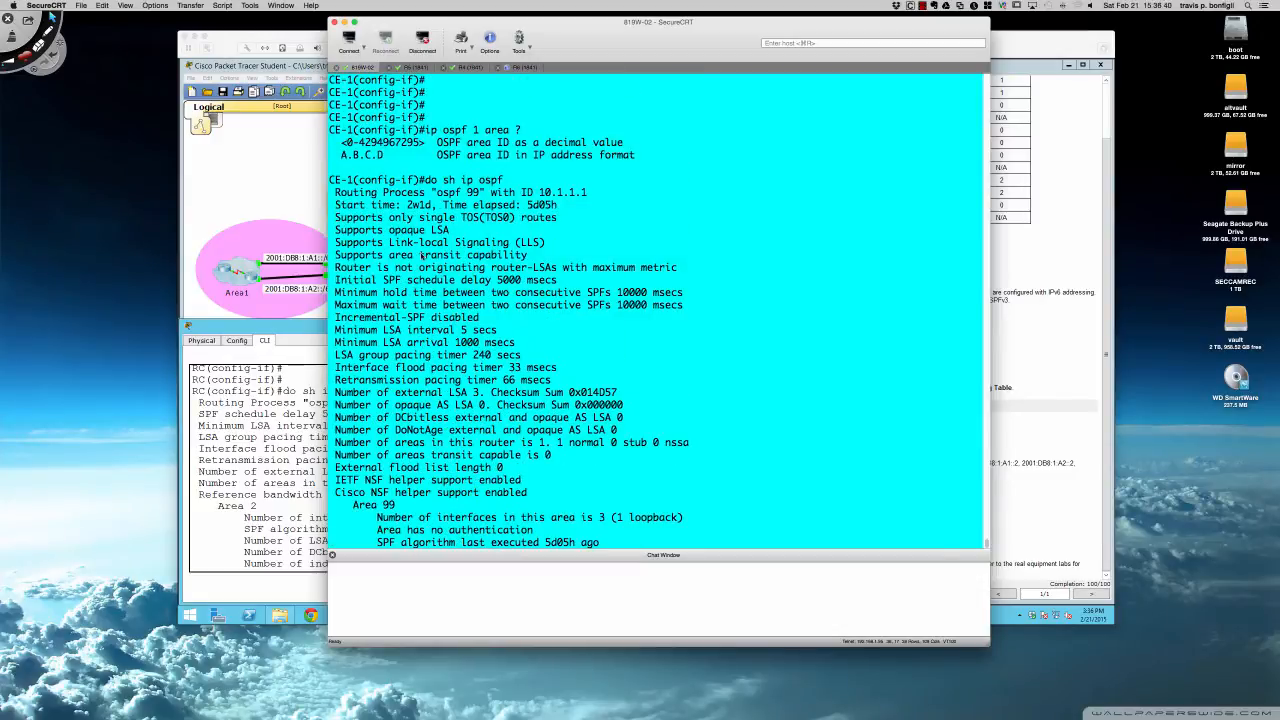
pyautogui.scroll(-5, 424, 256)
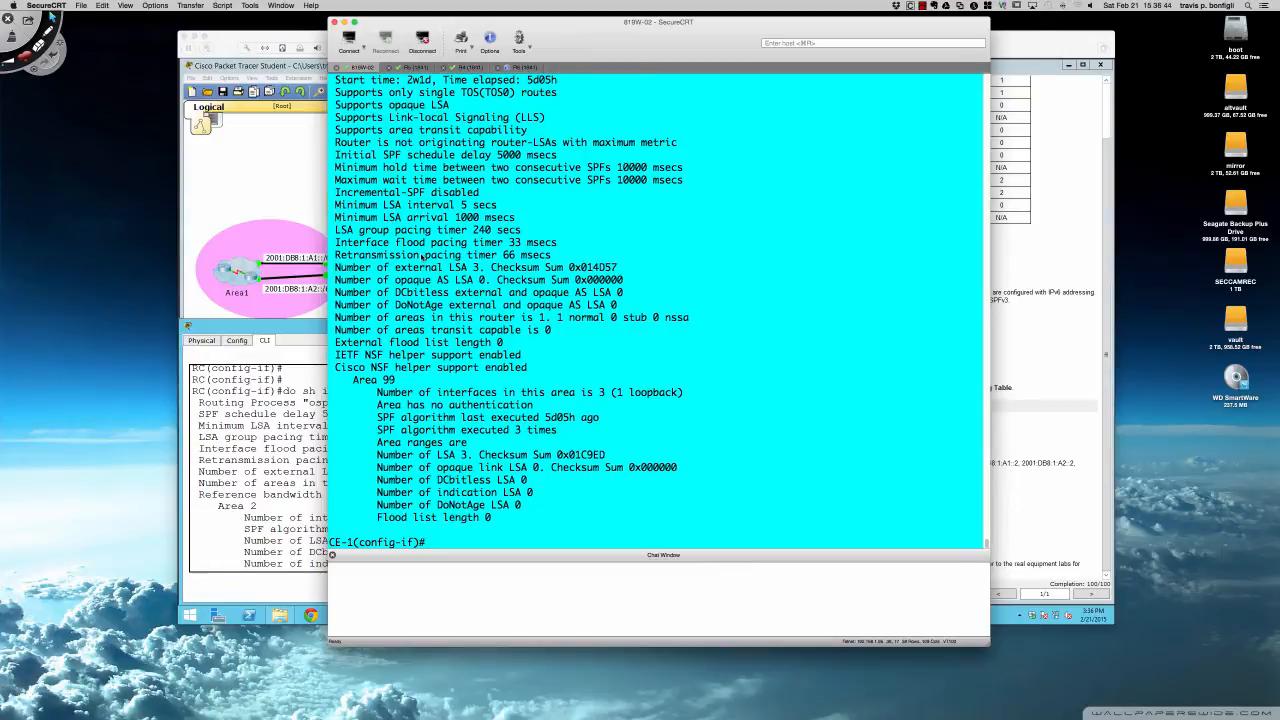
# Return to Packet Tracer, open RA's command line and display its complete OSPFv3 status with do sh ipv6 ospf.
pyautogui.click(1001, 280)
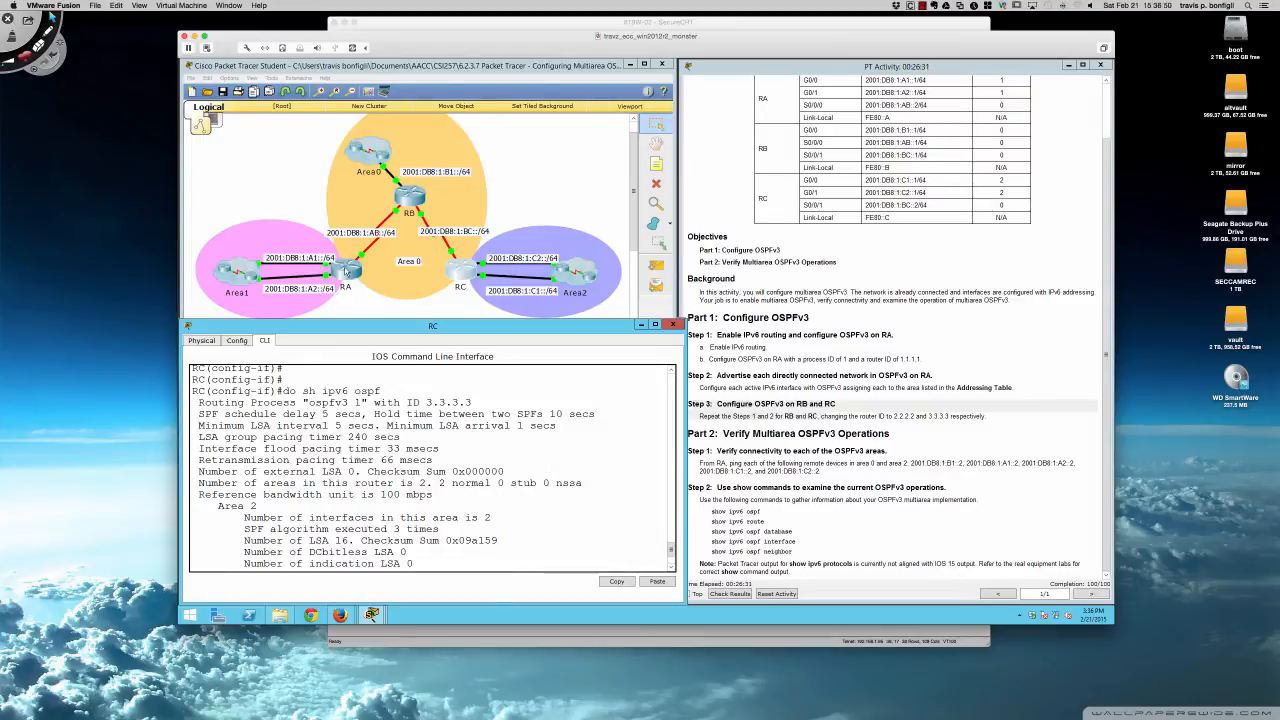
pyautogui.click(348, 270)
pyautogui.press('Return')
pyautogui.press('Return')
pyautogui.press('Return')
pyautogui.press('Return')
pyautogui.press('Return')
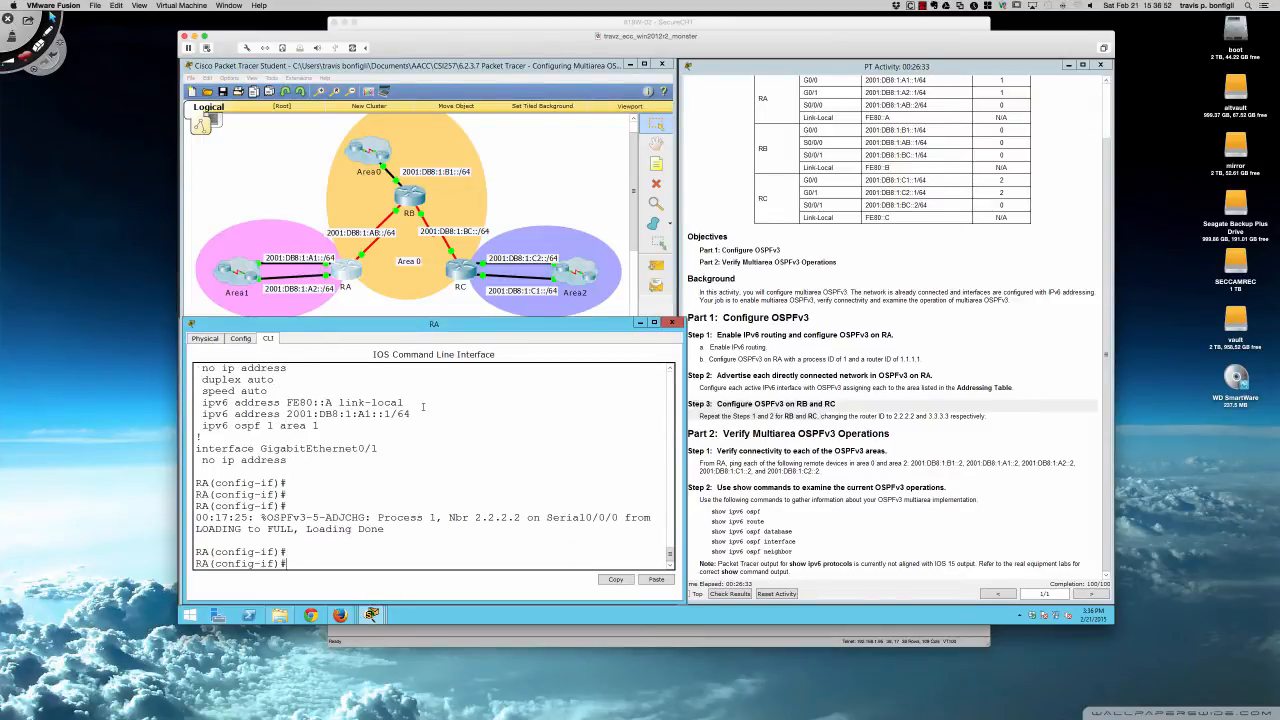
pyautogui.write('do sh')
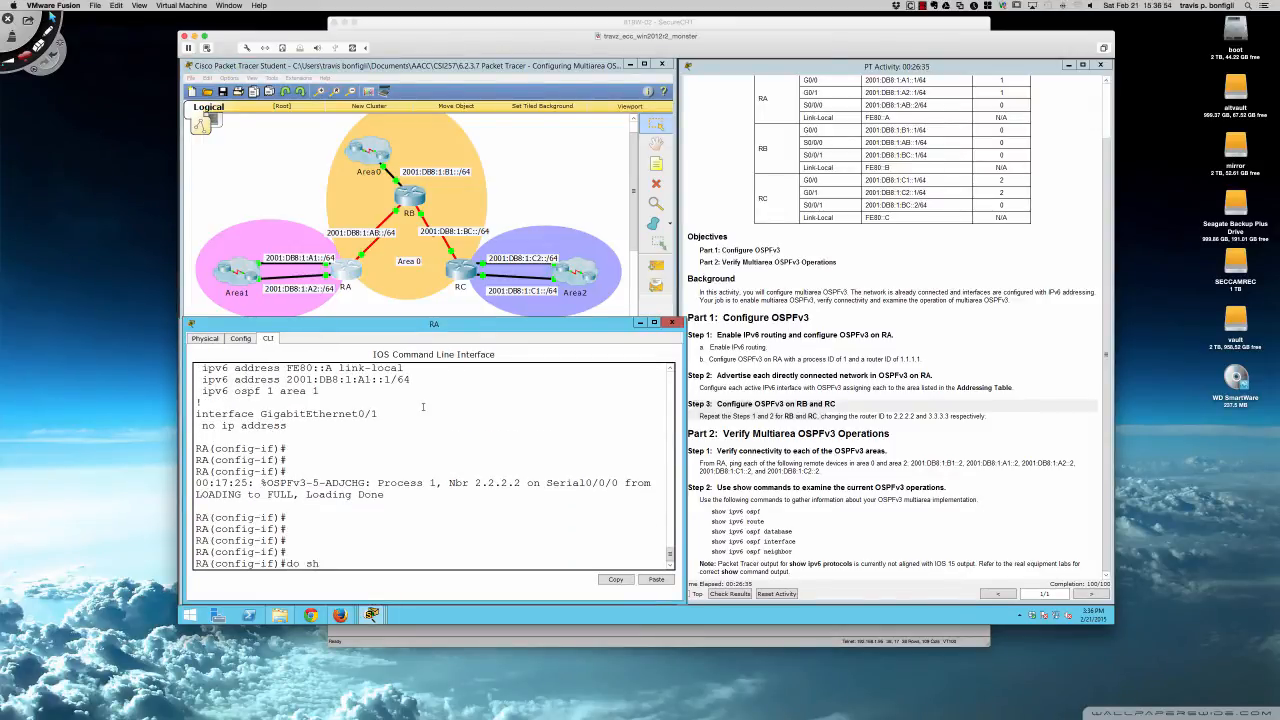
pyautogui.write(' ip ospf')
pyautogui.press('BackSpace')
pyautogui.press('BackSpace')
pyautogui.press('BackSpace')
pyautogui.press('BackSpace')
pyautogui.press('BackSpace')
pyautogui.write('v6 ospf')
pyautogui.press('Return')
pyautogui.press('space')
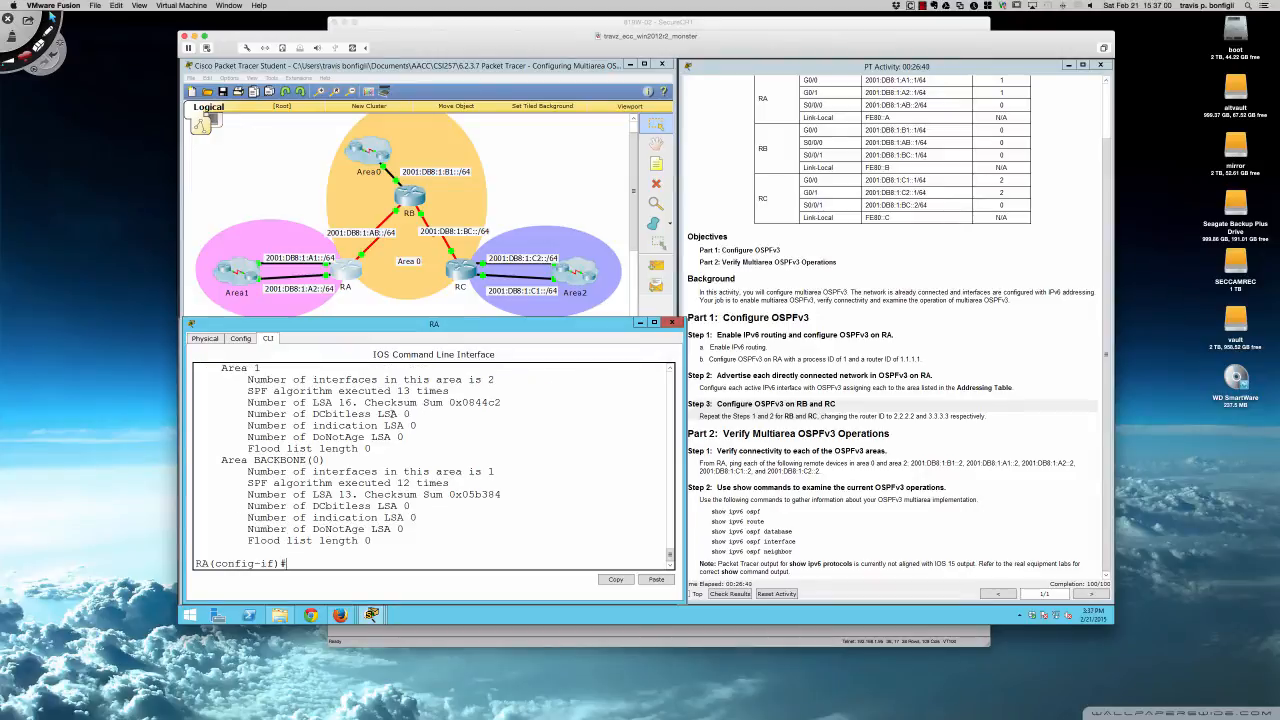
# Review RA's OSPFv3 status output from the routing process line through the Area 1 and backbone sections.
pyautogui.scroll(2, 305, 466)
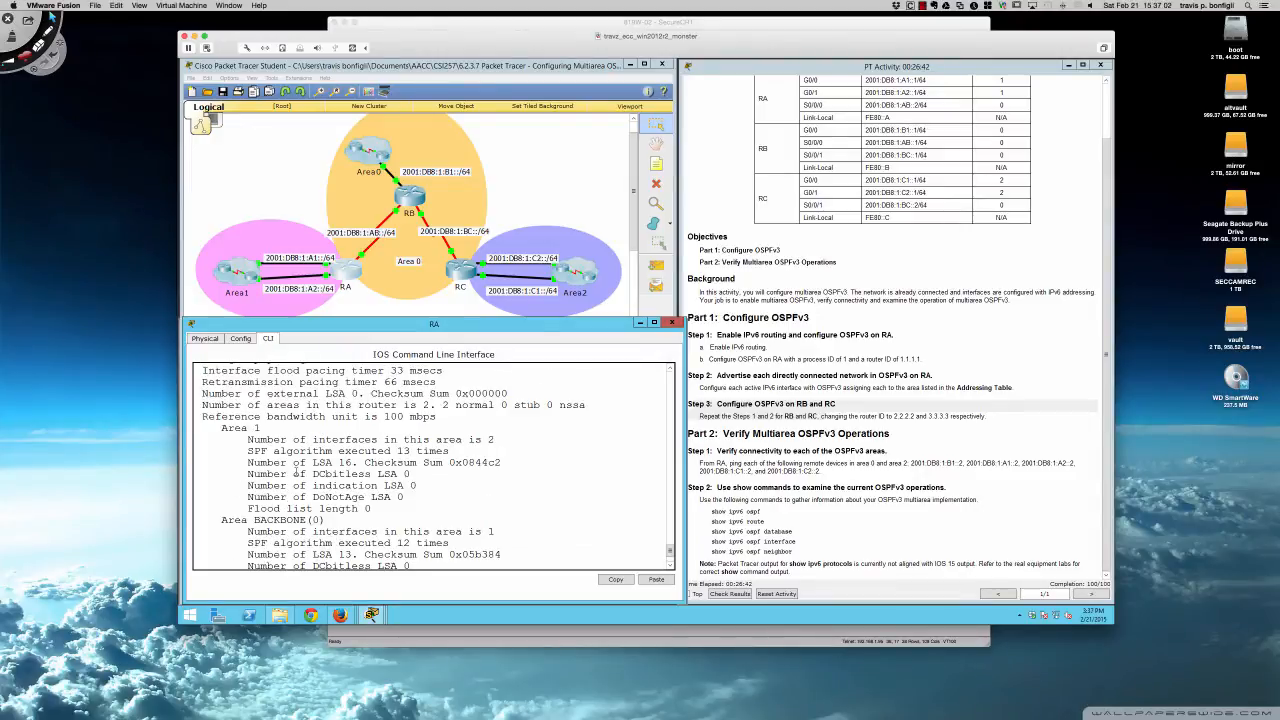
pyautogui.scroll(3, 296, 473)
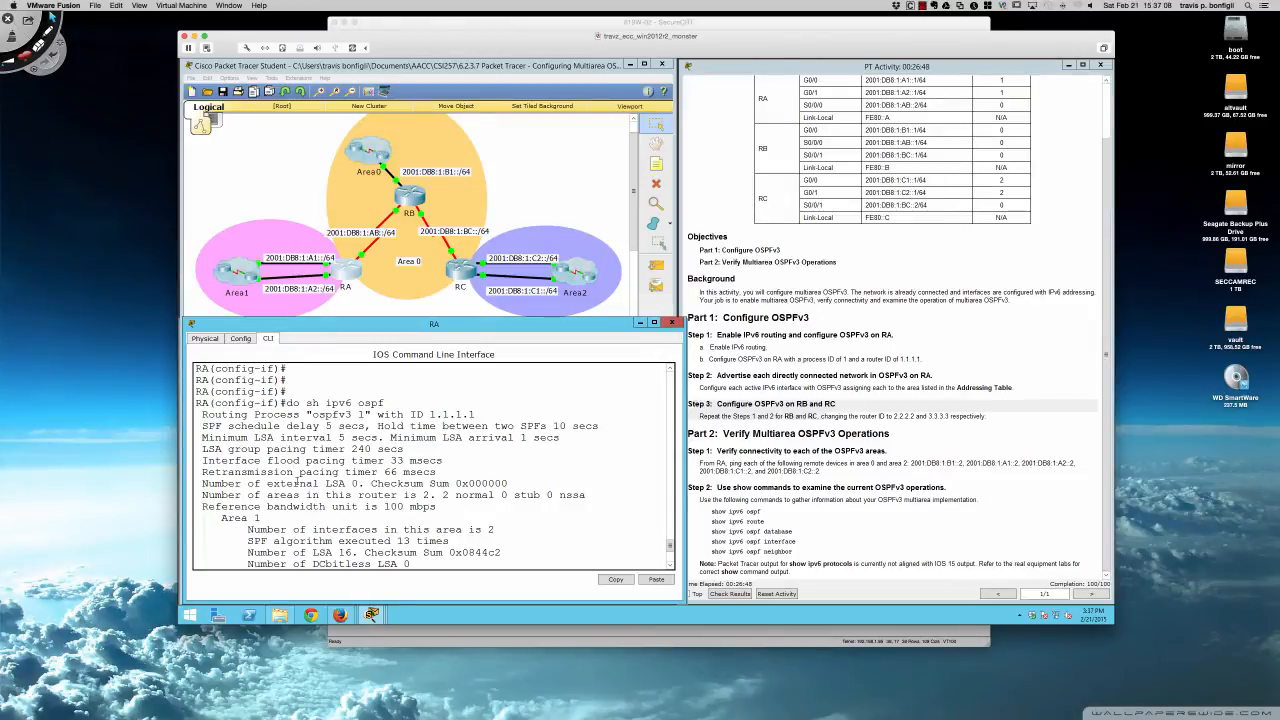
pyautogui.scroll(-5, 297, 481)
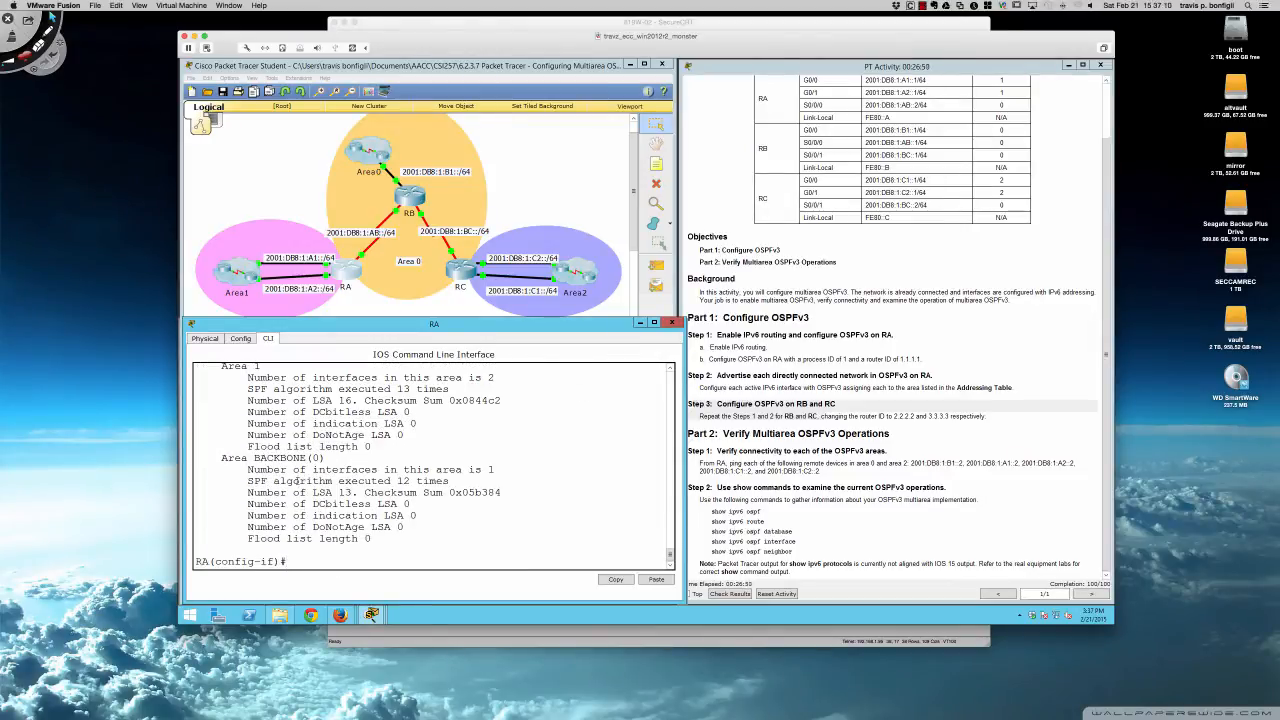
# Switch to SecureCRT and recheck CE-1's show ip ospf output from its beginning.
pyautogui.click(510, 630)
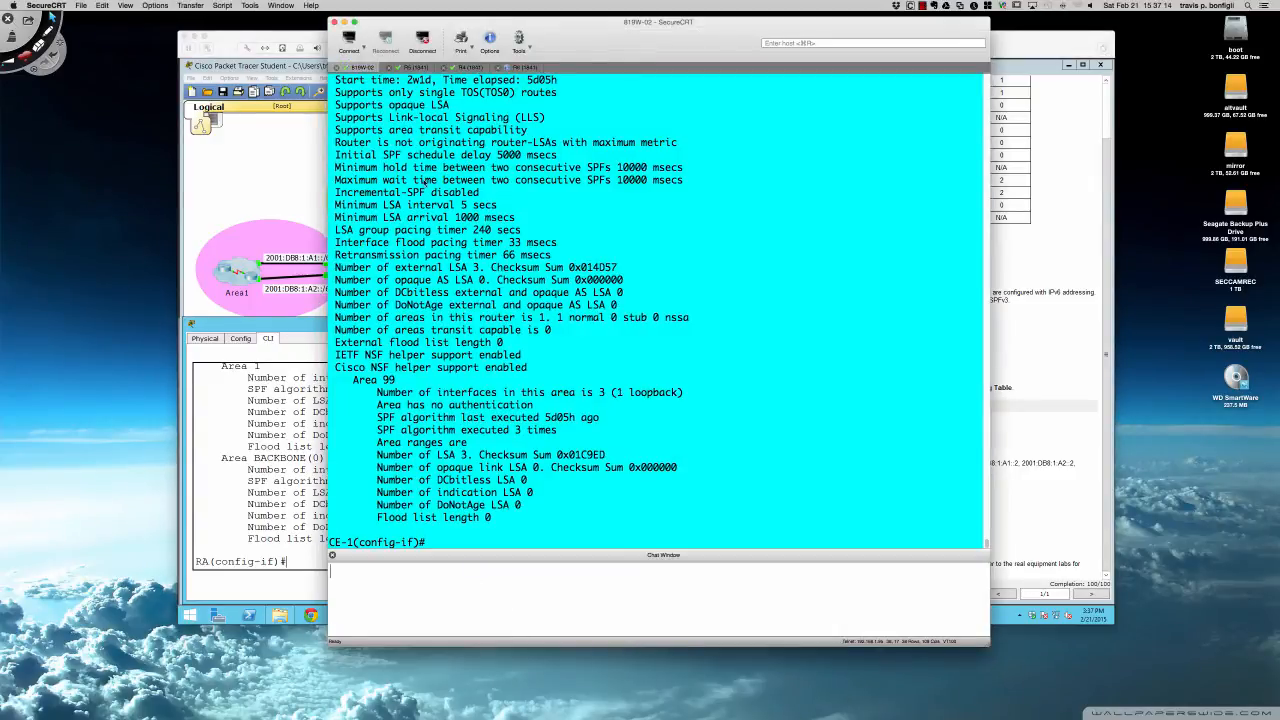
pyautogui.scroll(5, 424, 180)
pyautogui.scroll(-2, 418, 188)
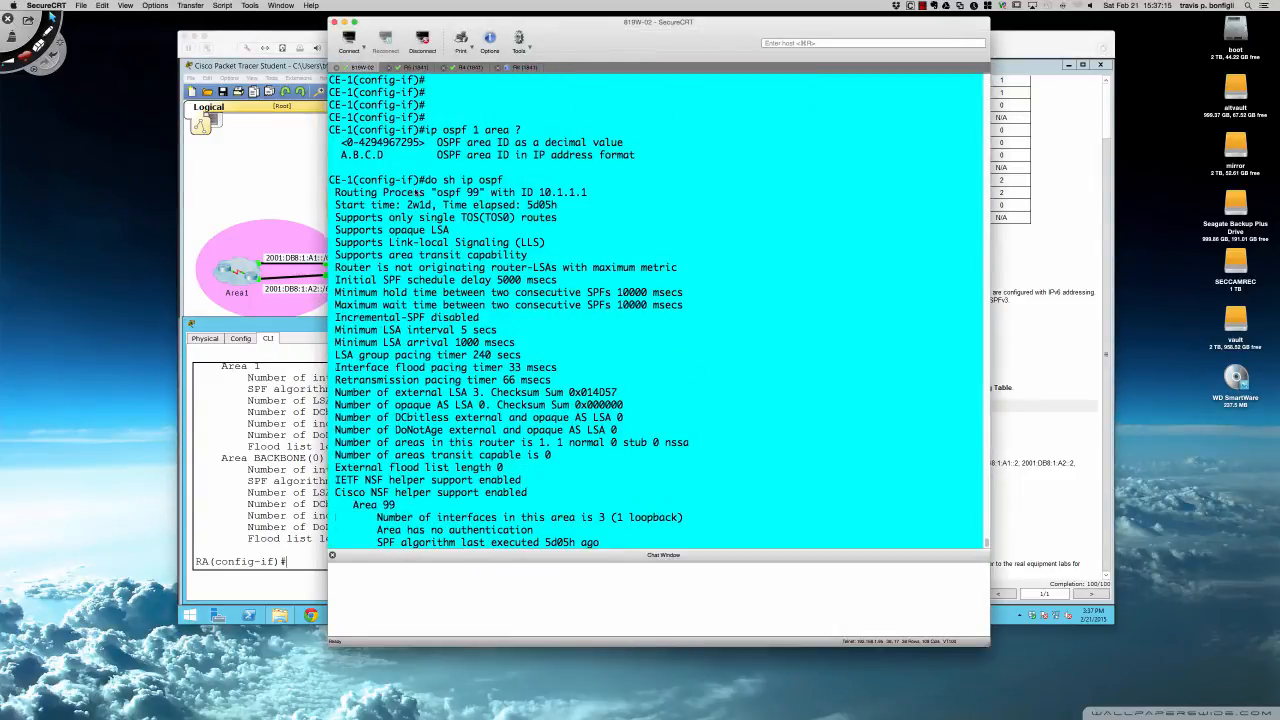
# Review PE-1's show ip ospf output, highlighting the area border and autonomous system boundary router line and the "ospf 99" process name.
pyautogui.click(428, 68)
pyautogui.scroll(8, 436, 130)
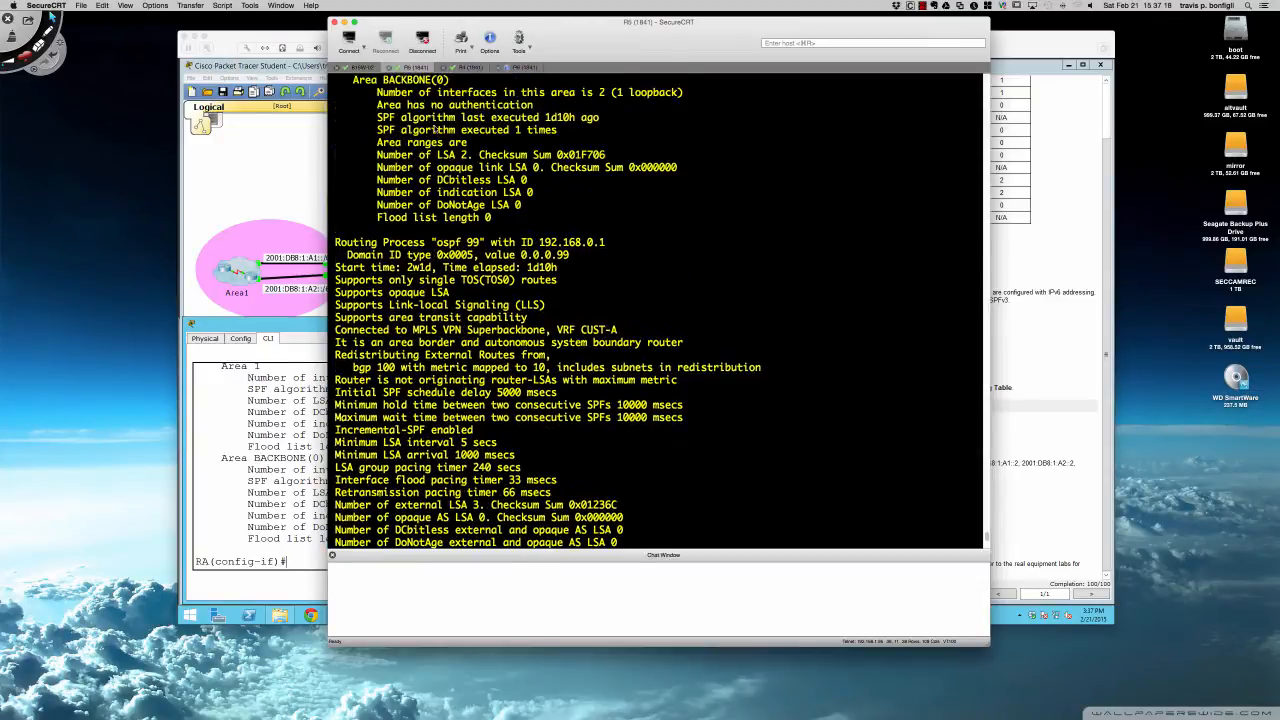
pyautogui.scroll(12, 436, 129)
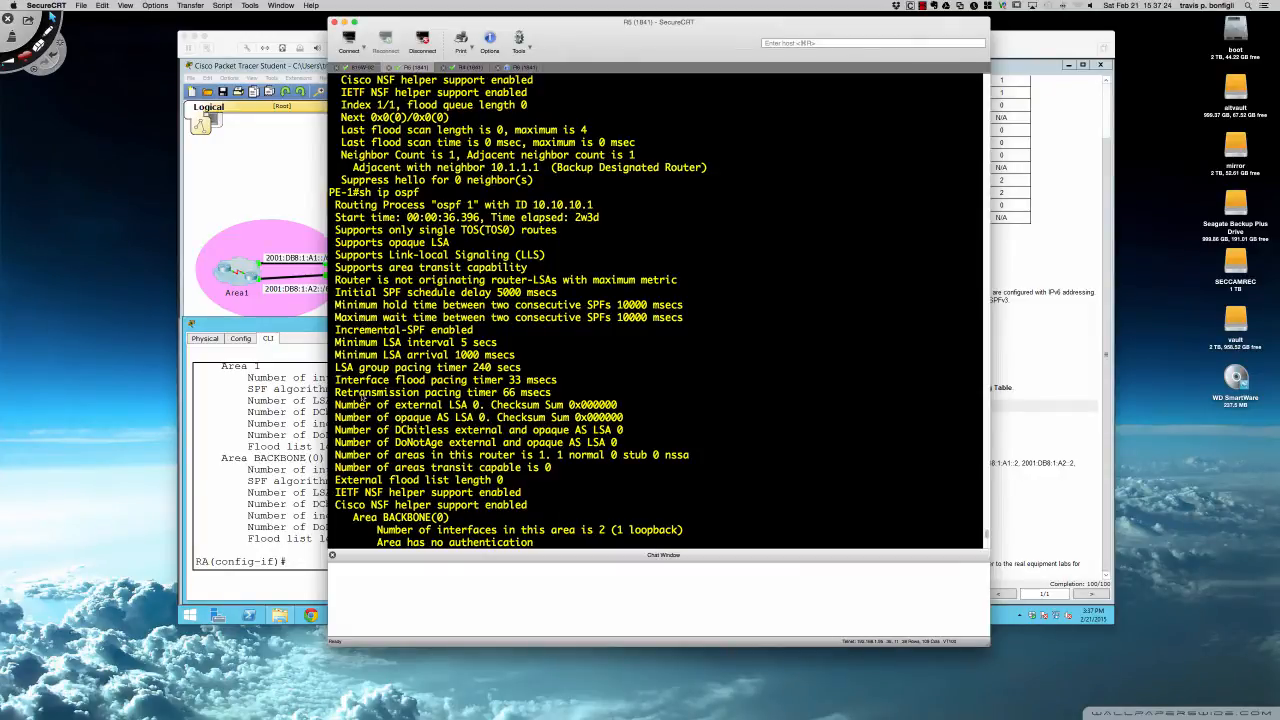
pyautogui.scroll(-15, 363, 399)
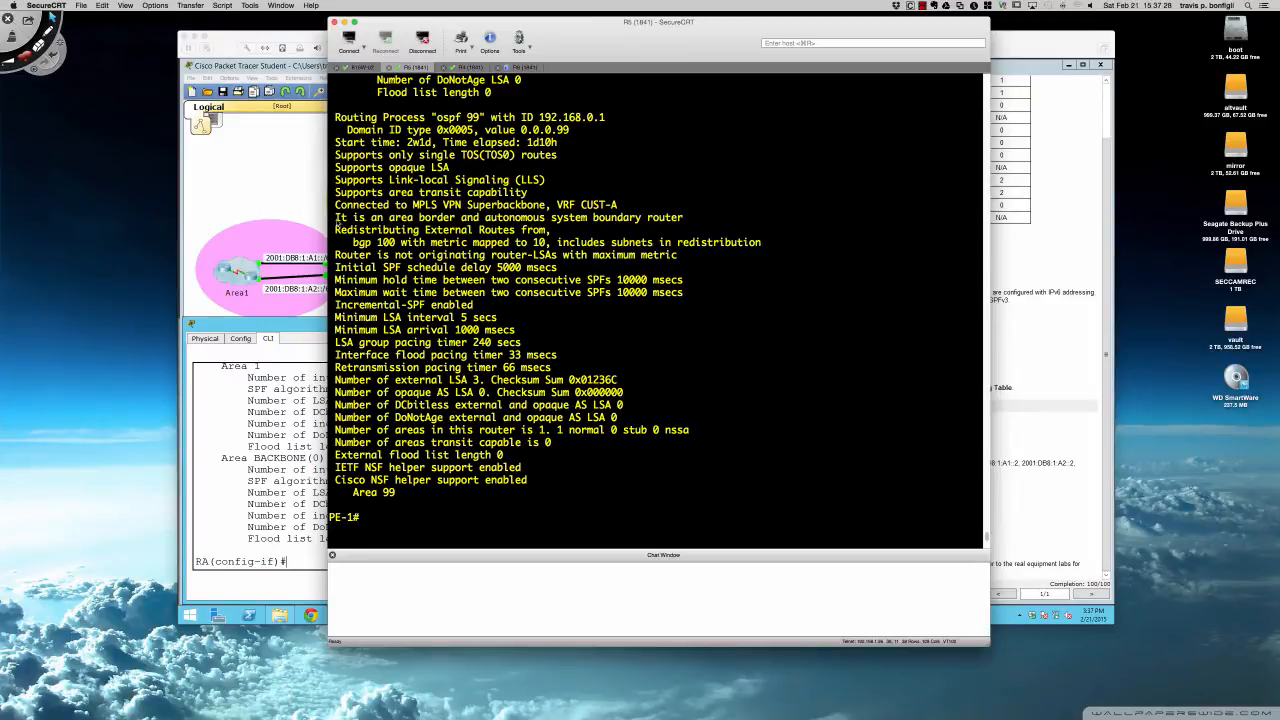
pyautogui.moveTo(337, 222); pyautogui.dragTo(685, 222)
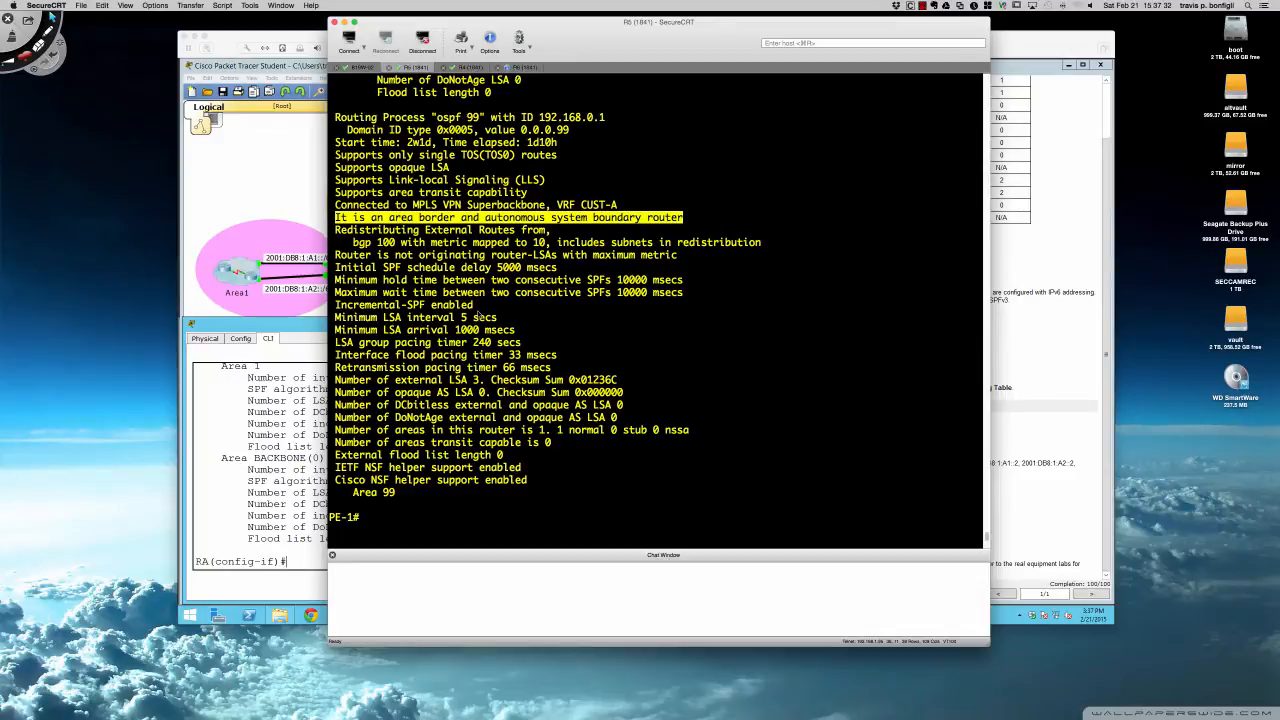
pyautogui.moveTo(432, 118); pyautogui.dragTo(485, 125)
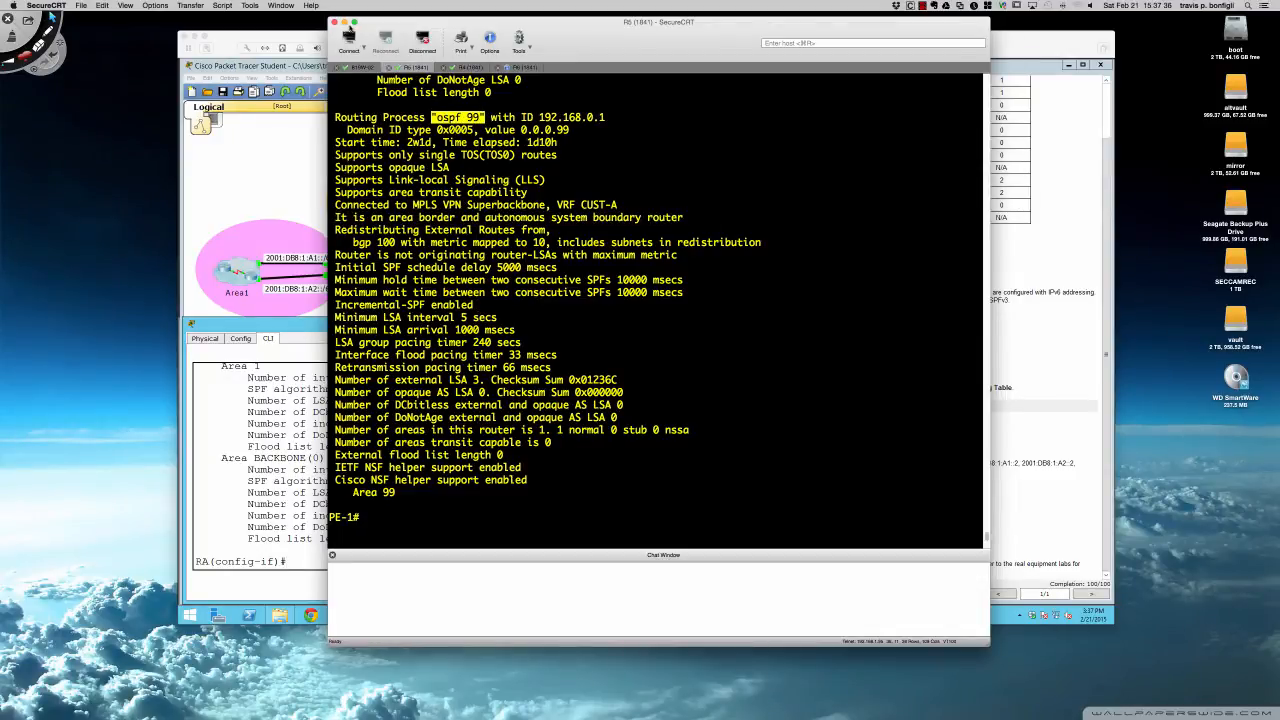
# Return to Packet Tracer, leave configuration mode on RA with end and start a ping command.
pyautogui.click(318, 34)
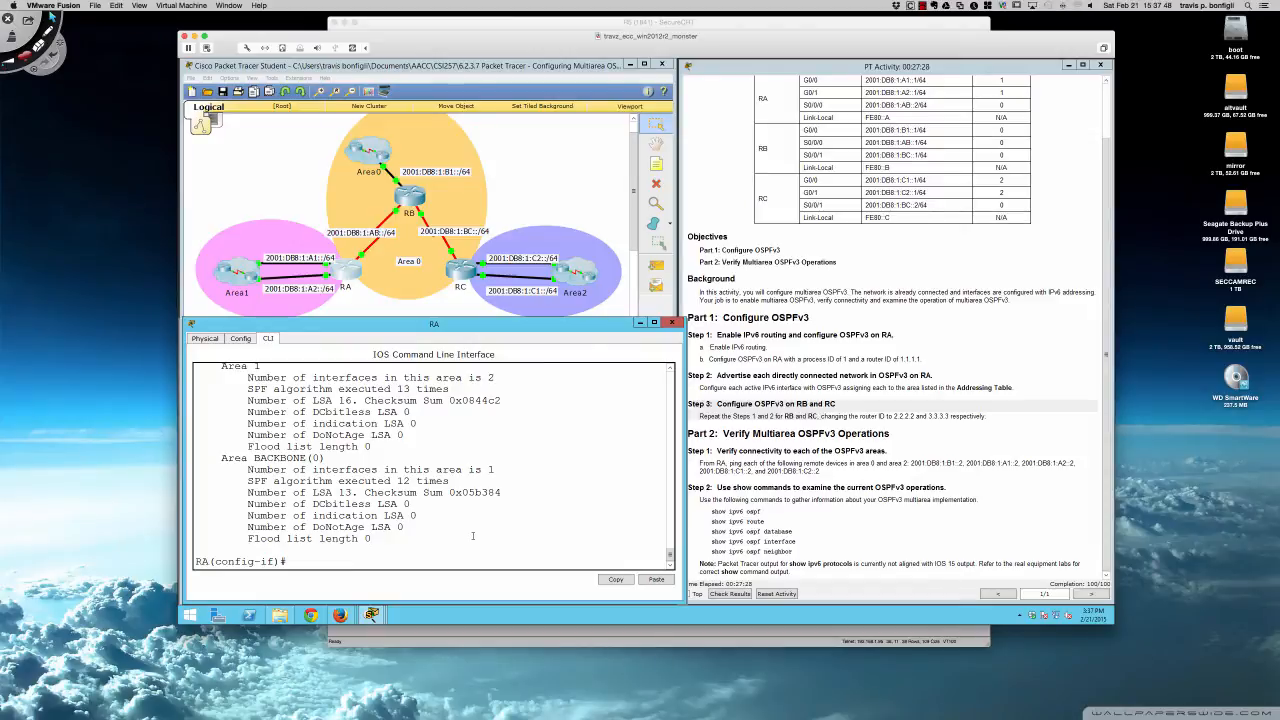
pyautogui.press('Return')
pyautogui.press('Return')
pyautogui.press('Return')
pyautogui.press('Return')
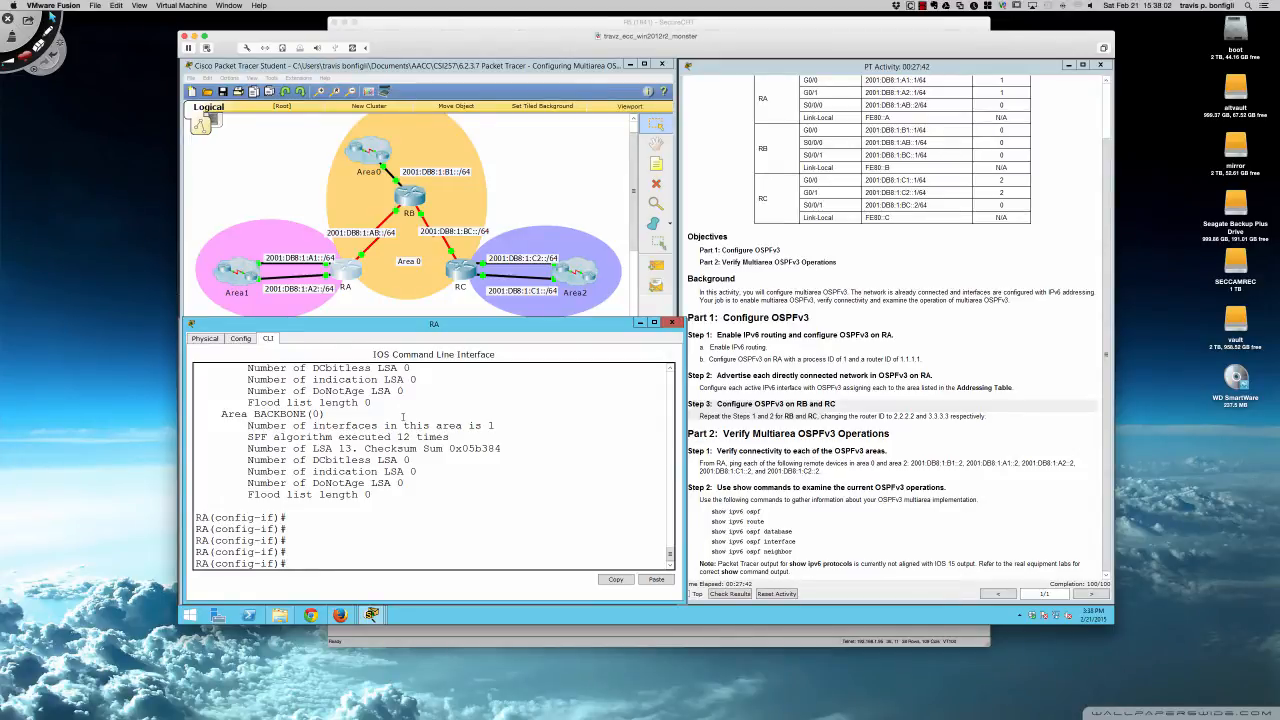
pyautogui.write('end')
pyautogui.press('Return')
pyautogui.press('Return')
pyautogui.press('Return')
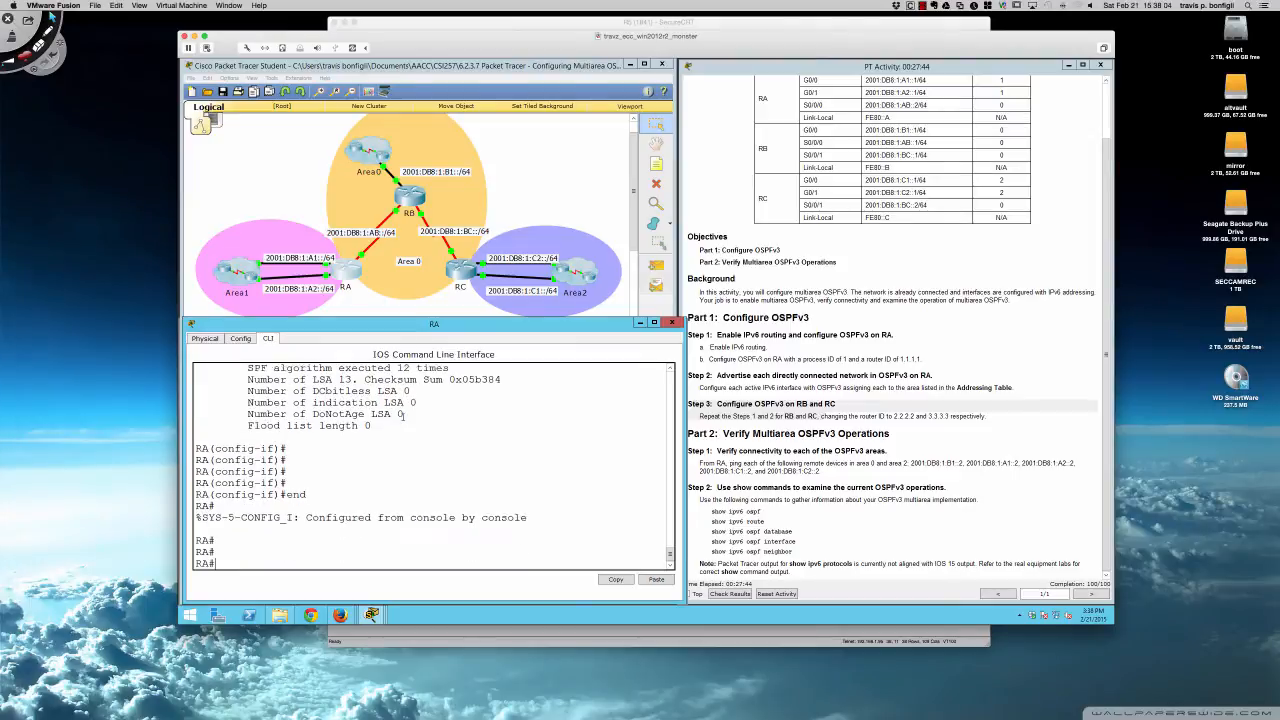
pyautogui.write('ping')
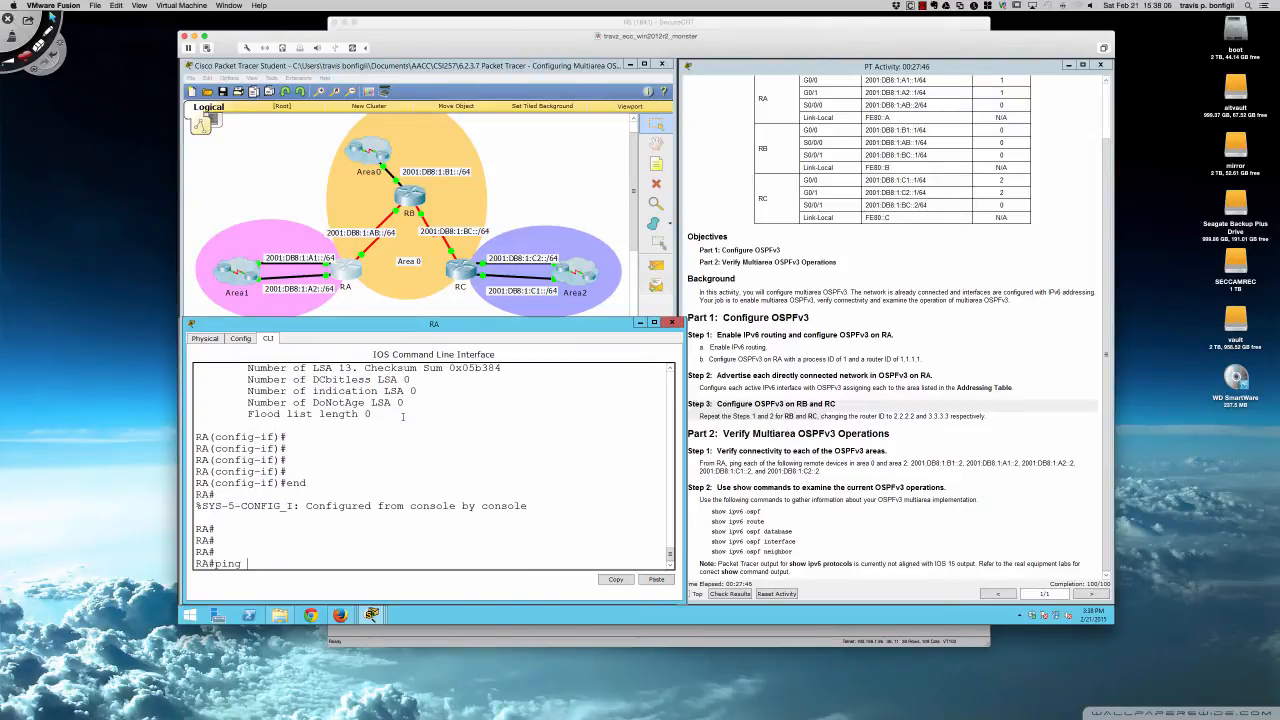
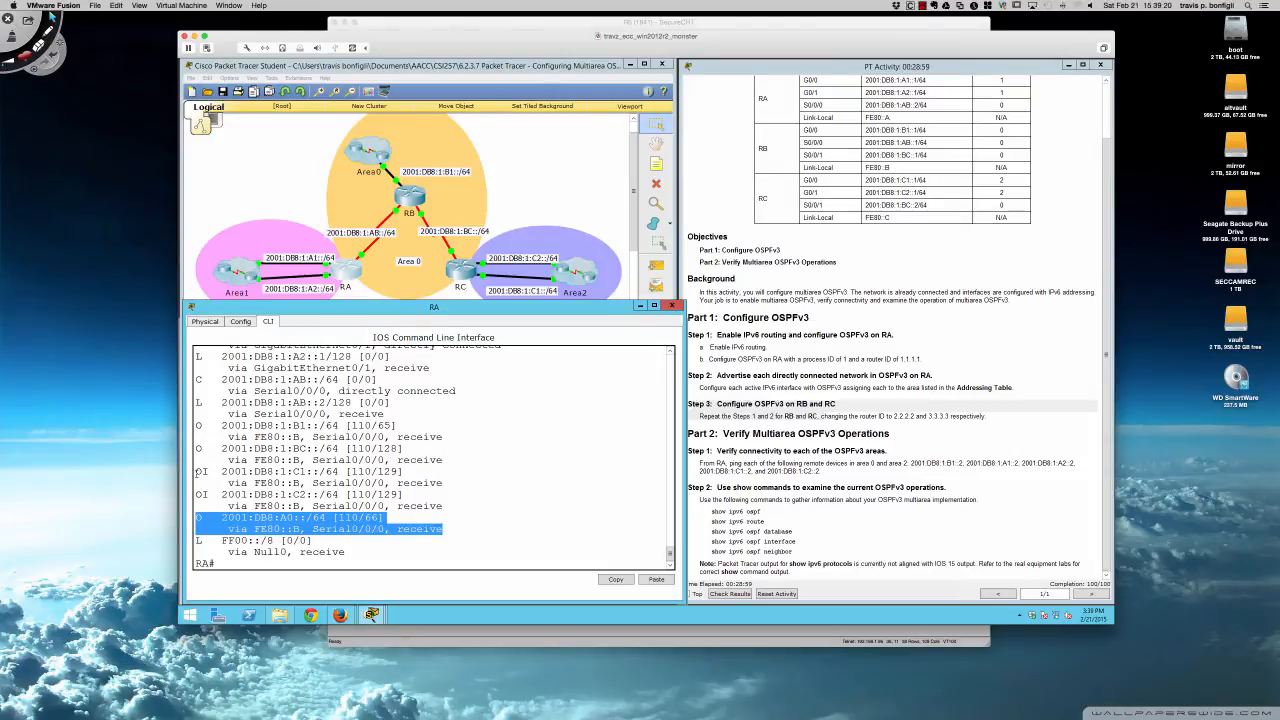
# Examine RA's IPv6 routing table, highlighting the OSPF inter and intra code definitions and the OI routes to 2001:DB8:1:C1::/64 and 2001:DB8:1:C2::/64.
pyautogui.click(199, 471)
pyautogui.scroll(5, 300, 490)
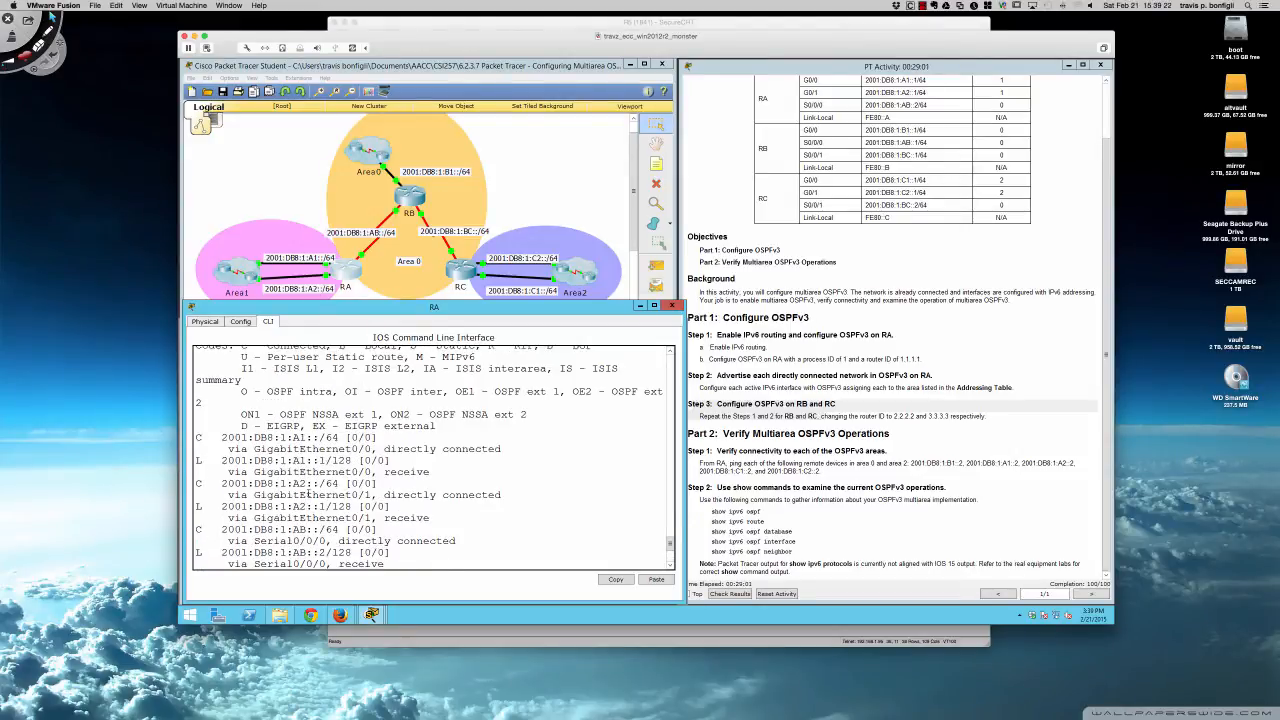
pyautogui.scroll(3, 308, 494)
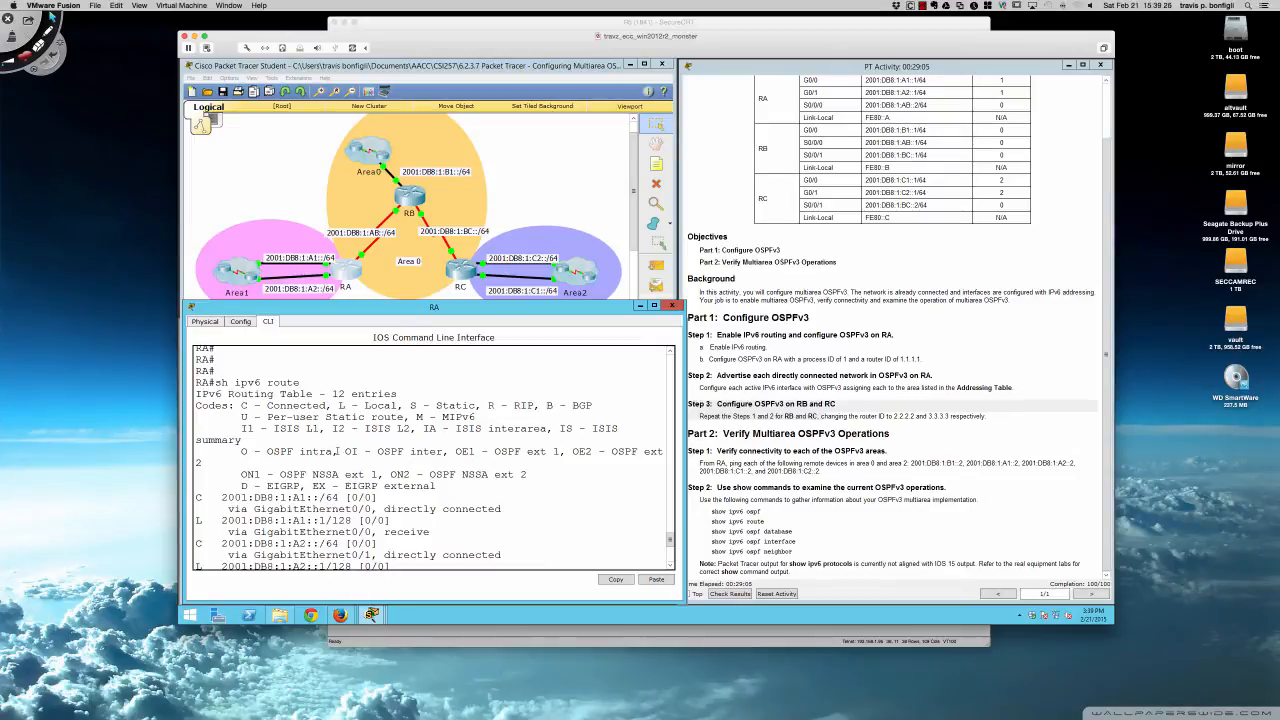
pyautogui.moveTo(346, 451); pyautogui.dragTo(445, 451)
pyautogui.moveTo(241, 451); pyautogui.dragTo(334, 451)
pyautogui.scroll(-6, 320, 465)
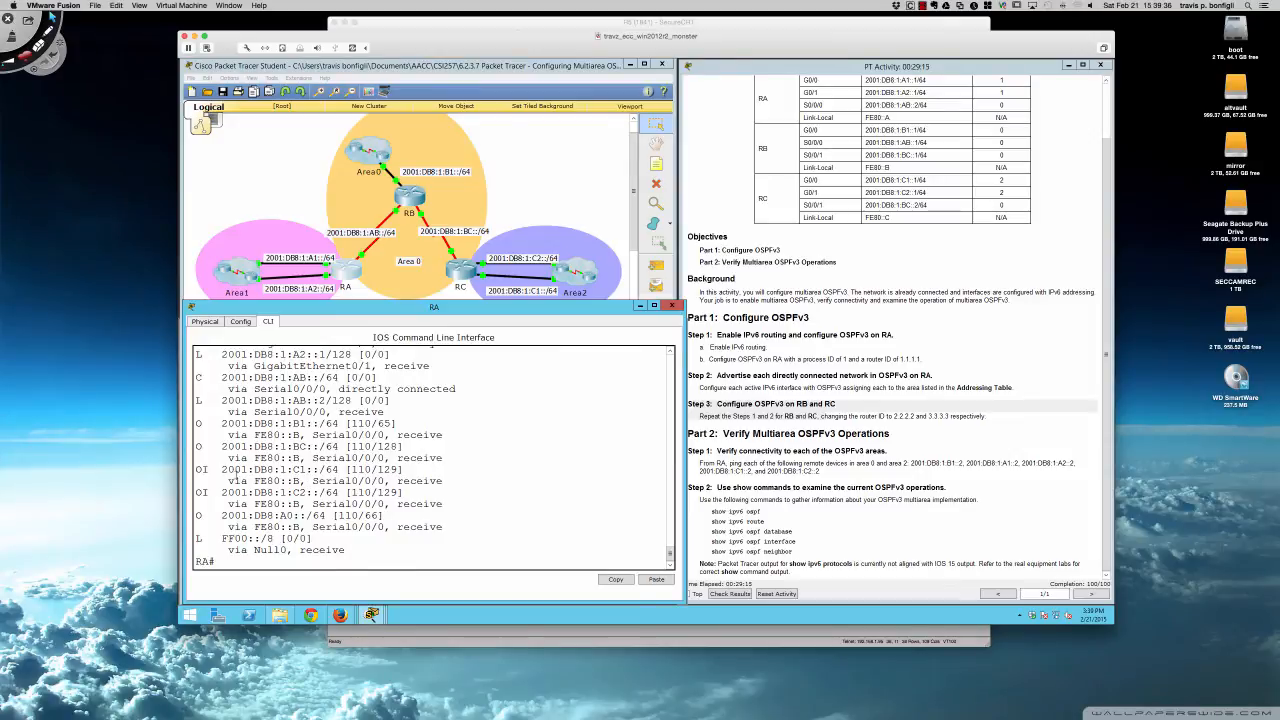
pyautogui.moveTo(196, 469); pyautogui.dragTo(407, 492)
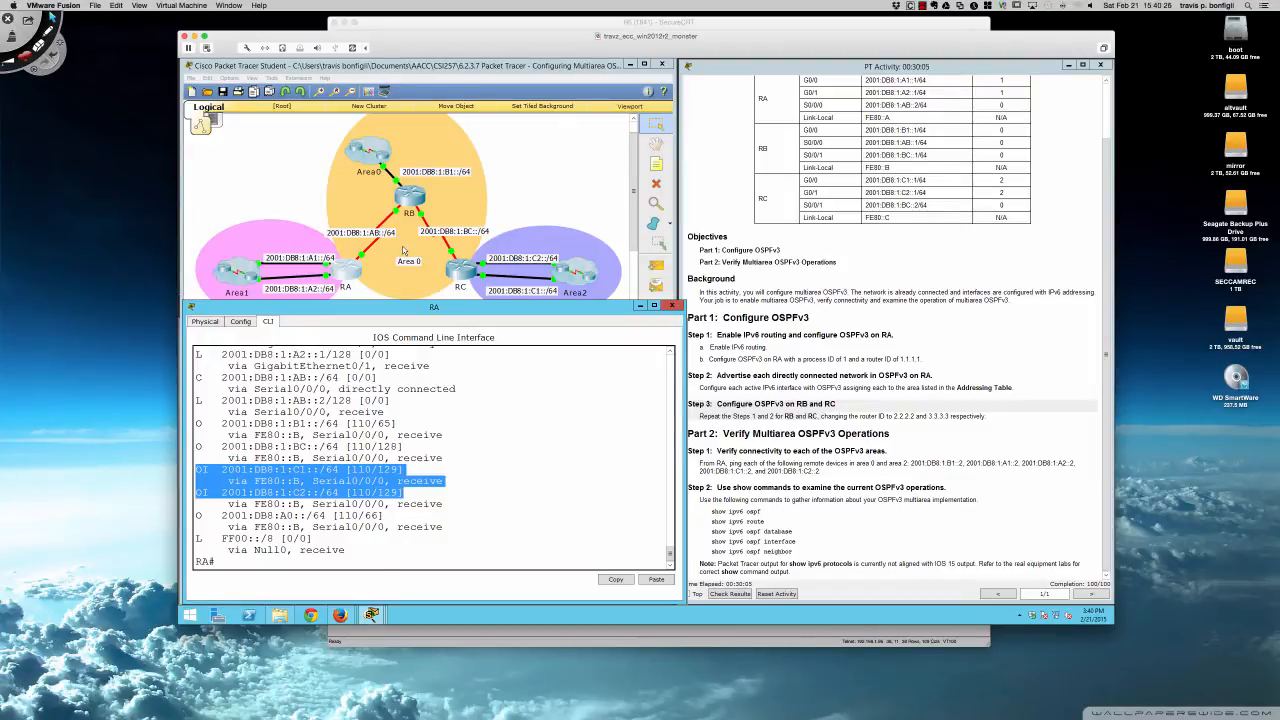
# Open RB's command line, enlarge its window slightly and leave configuration mode with end.
pyautogui.click(407, 198)
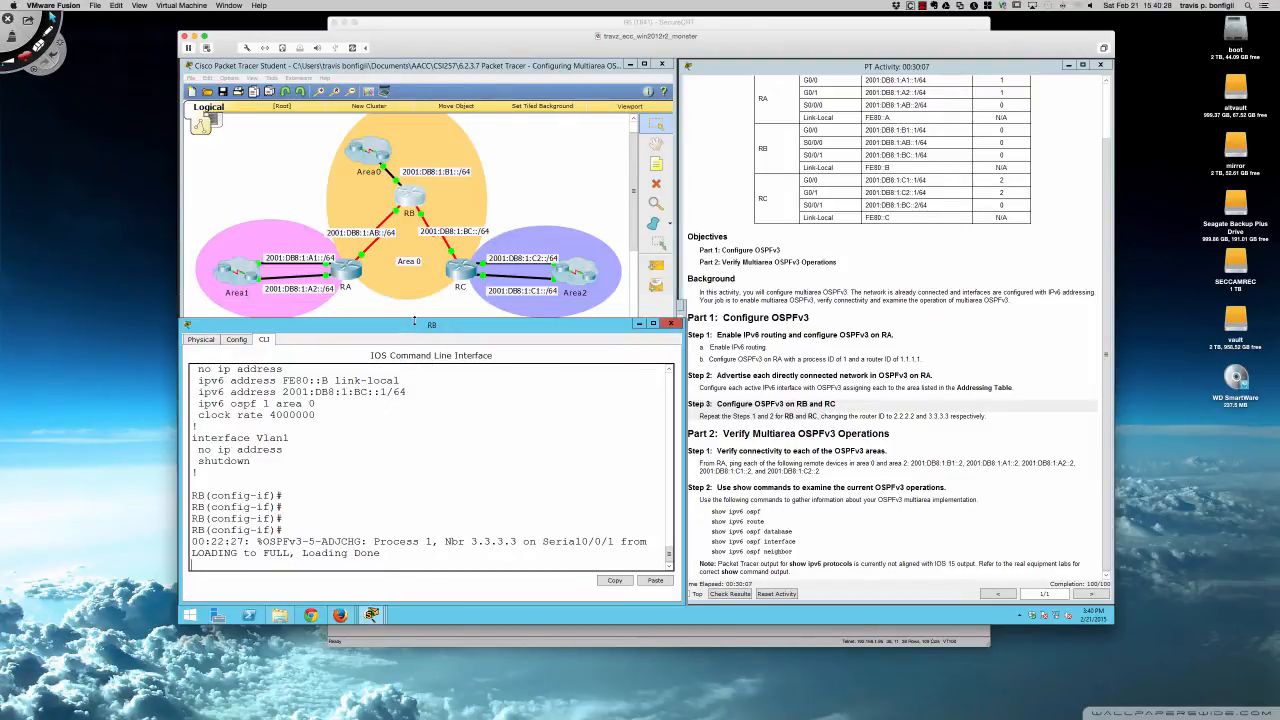
pyautogui.moveTo(414, 320); pyautogui.dragTo(414, 303)
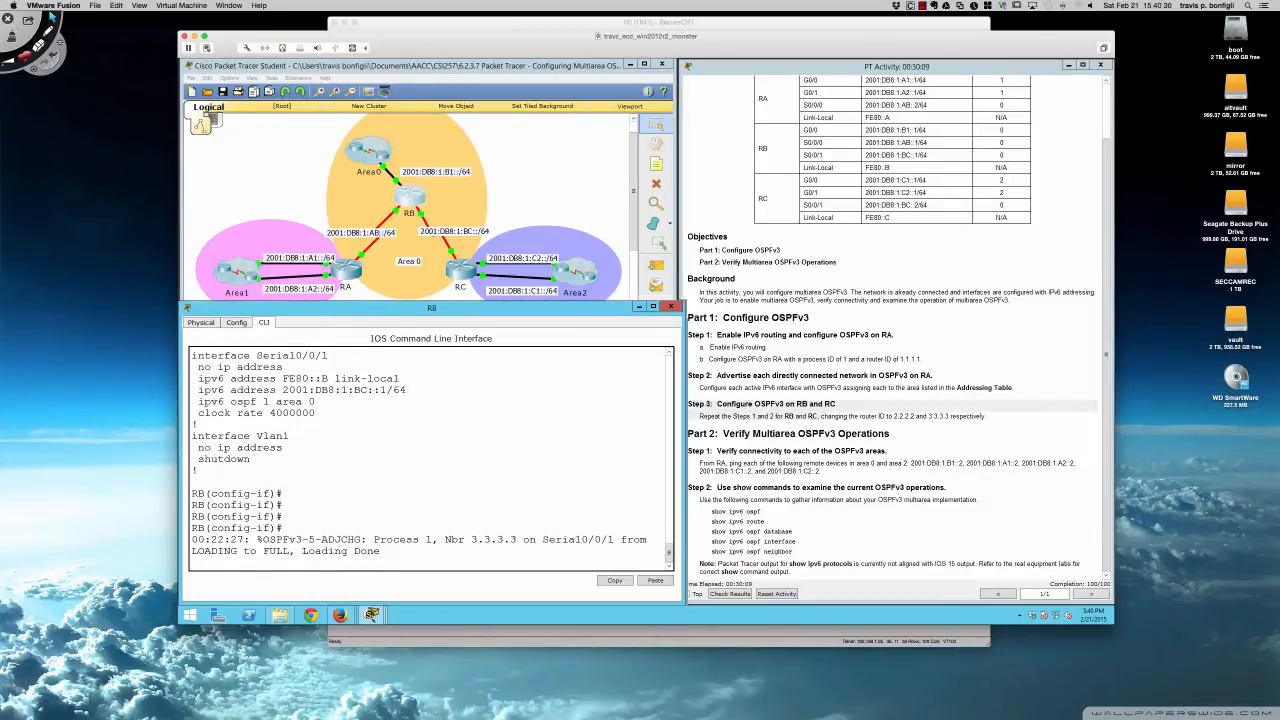
pyautogui.press('Return')
pyautogui.press('Return')
pyautogui.press('Return')
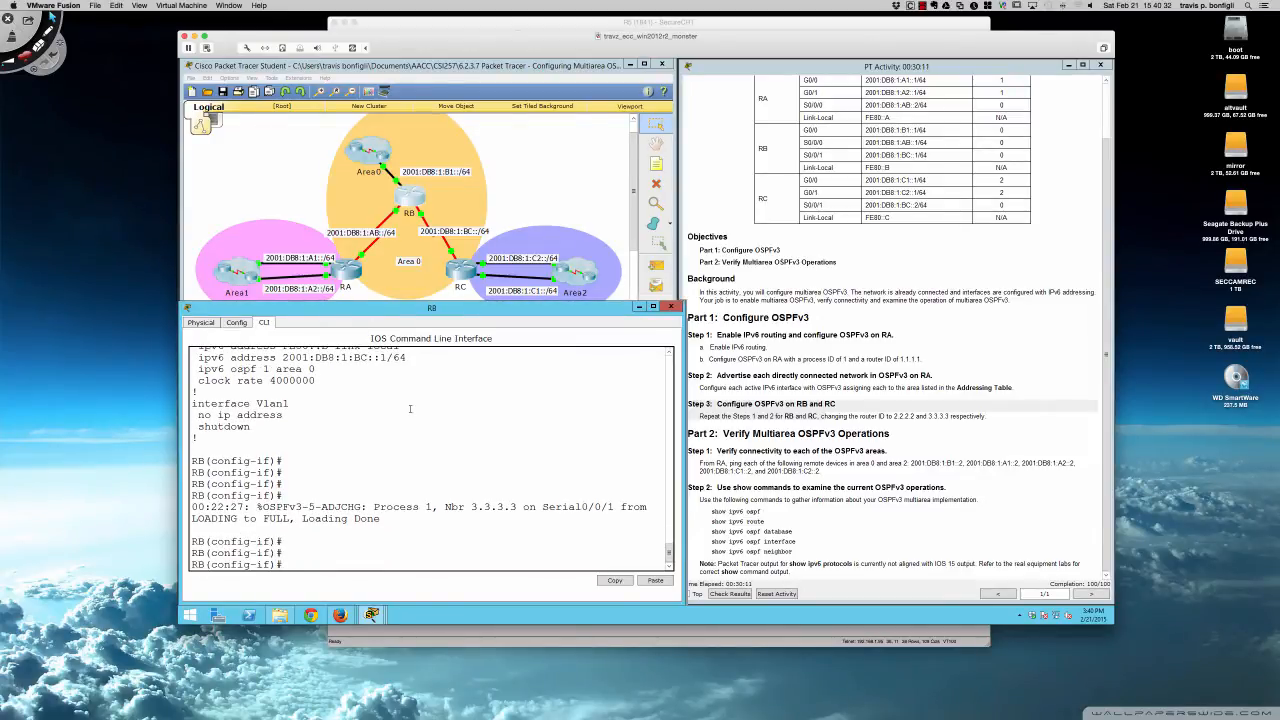
pyautogui.write('s')
pyautogui.press('BackSpace')
pyautogui.write('end')
pyautogui.press('Return')
# Display RB's complete IPv6 routing table with sh ipv6 route.
pyautogui.write('sh ipv')
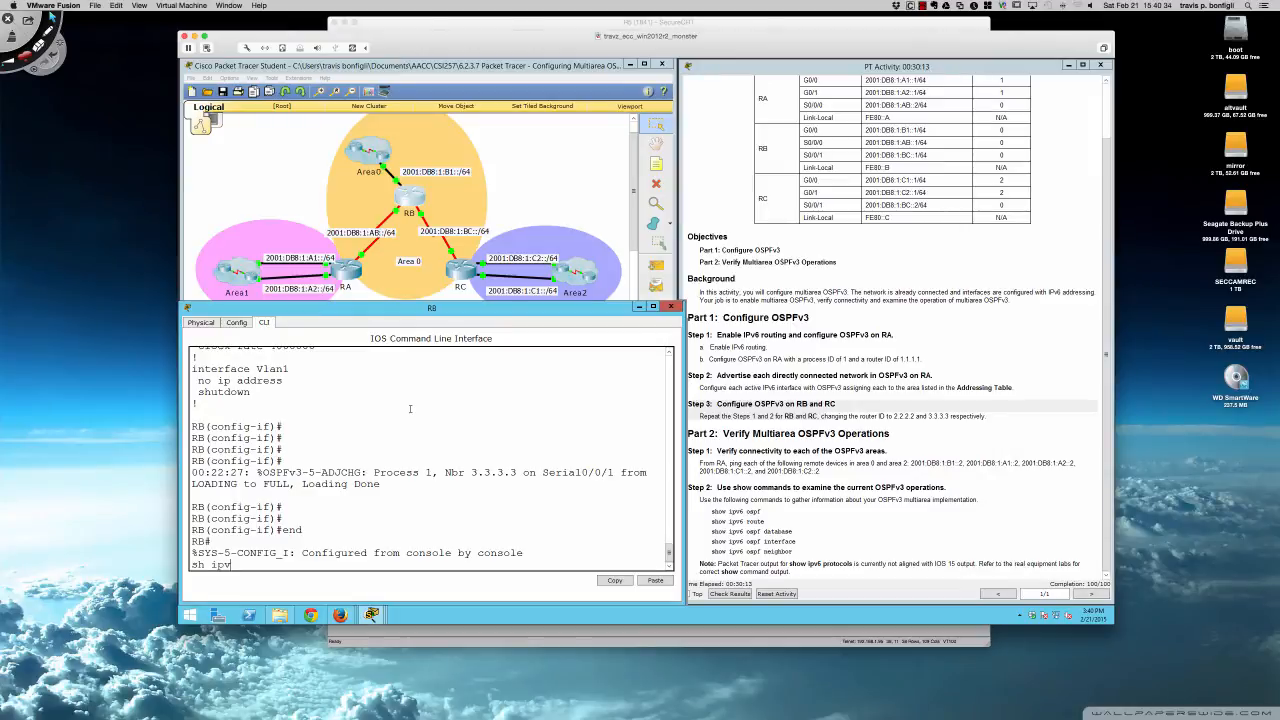
pyautogui.write('6 ospf')
pyautogui.press('BackSpace')
pyautogui.press('BackSpace')
pyautogui.press('BackSpace')
pyautogui.press('BackSpace')
pyautogui.write('route')
pyautogui.press('Return')
pyautogui.press('space')
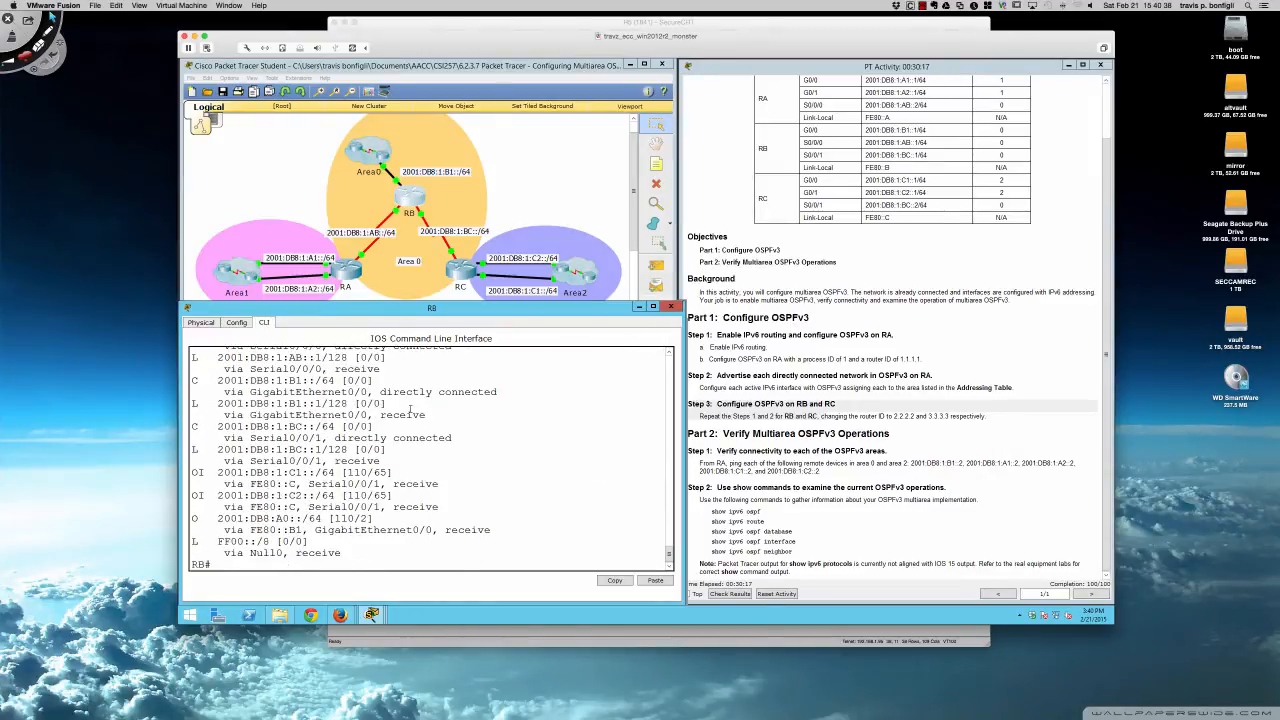
# Highlight RB's OI routes to the Area 1 networks A1 and A2 and the Area 2 networks C1 and C2.
pyautogui.scroll(4, 333, 450)
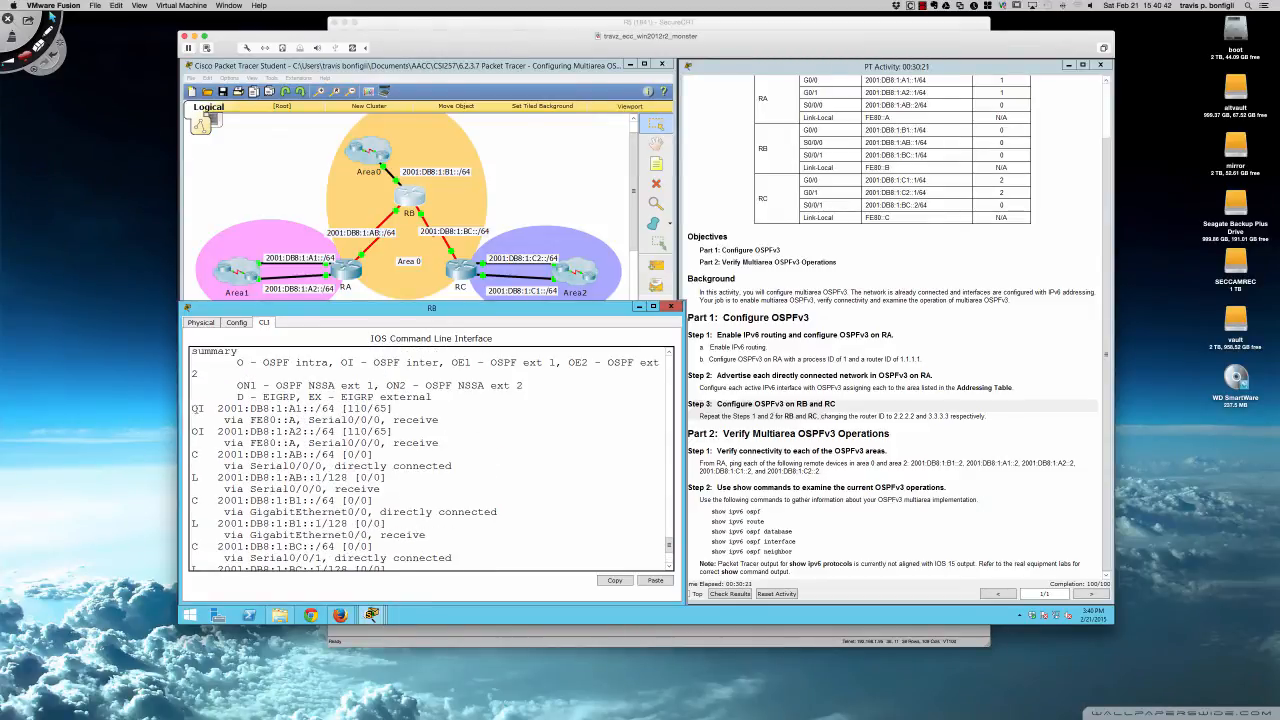
pyautogui.moveTo(191, 408); pyautogui.dragTo(452, 430)
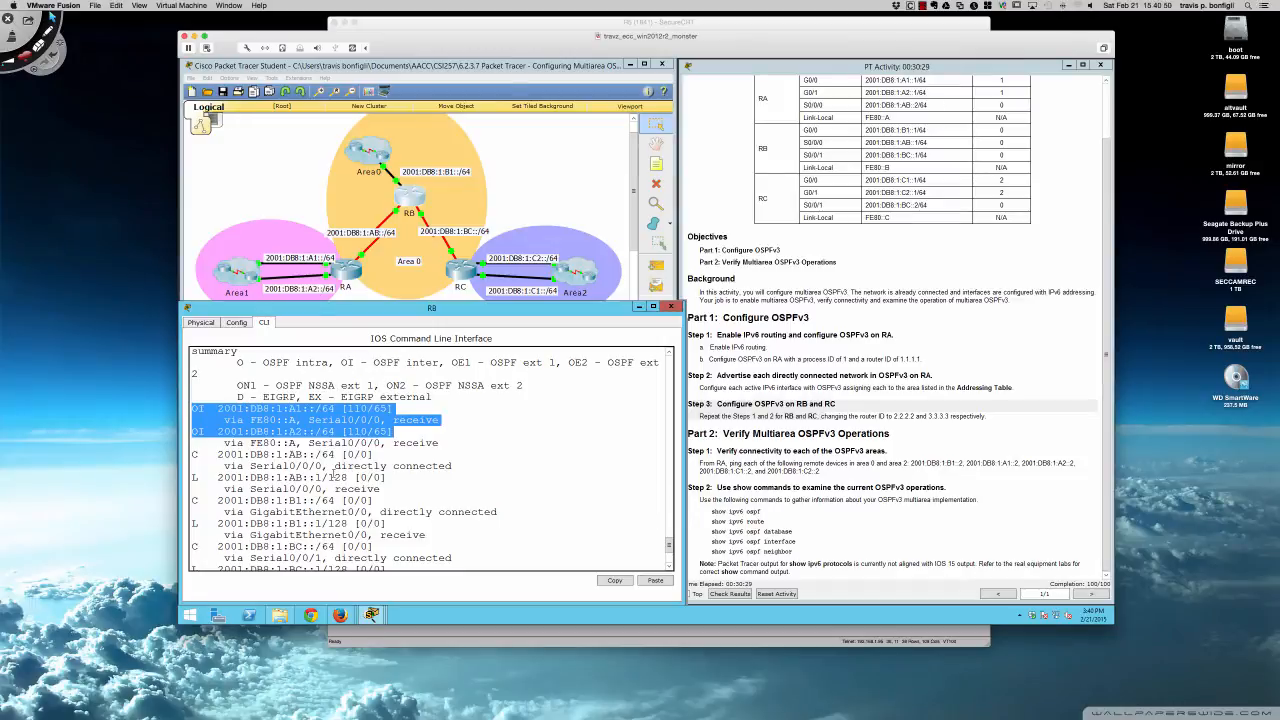
pyautogui.scroll(-4, 328, 470)
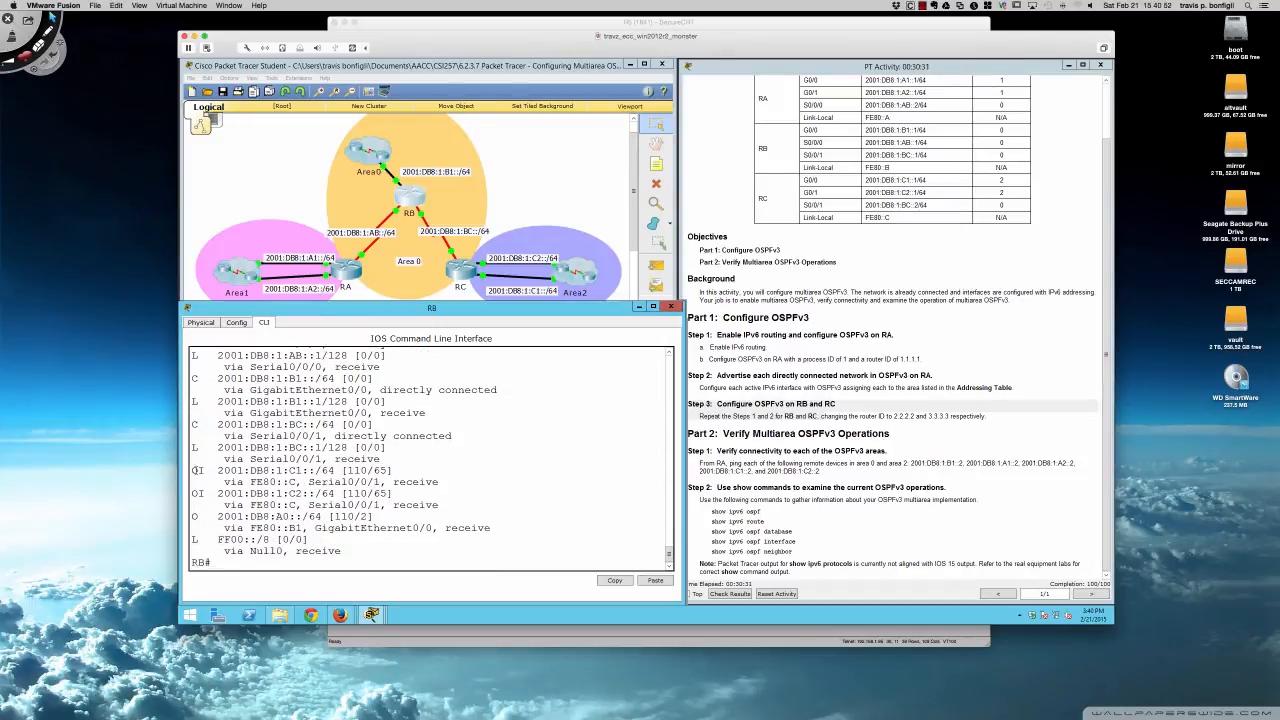
pyautogui.moveTo(196, 470); pyautogui.dragTo(449, 489)
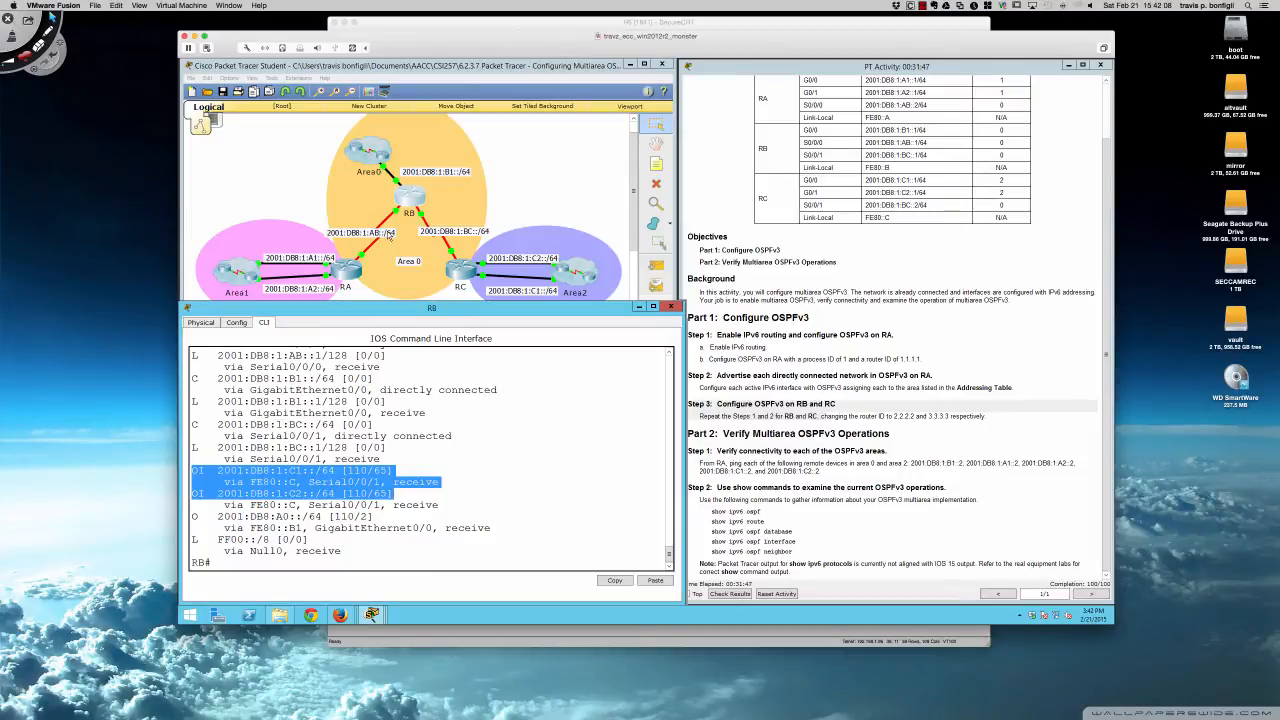
# Switch to Deskscribble, write "Type 1" over Area 1 and draw an arrow labelled "Type 3 LSA" from RA towards RB.
pyautogui.click(51, 16)
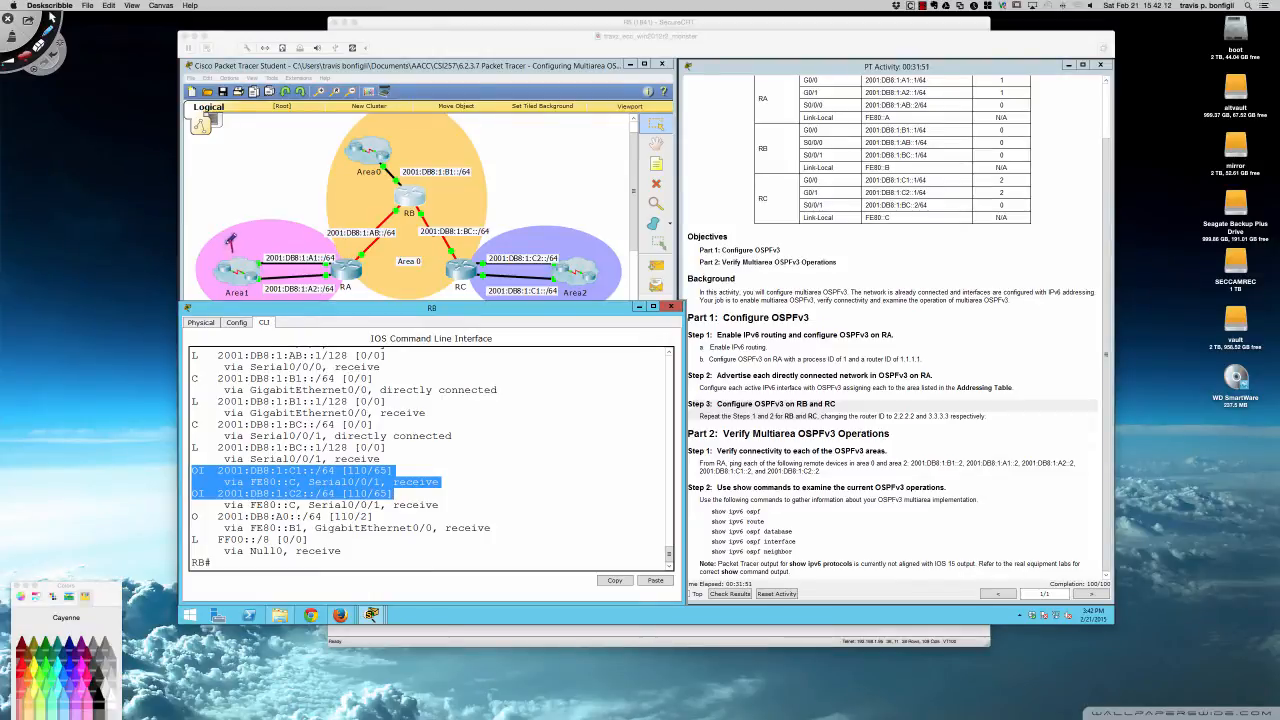
pyautogui.moveTo(228, 244); pyautogui.dragTo(308, 232)
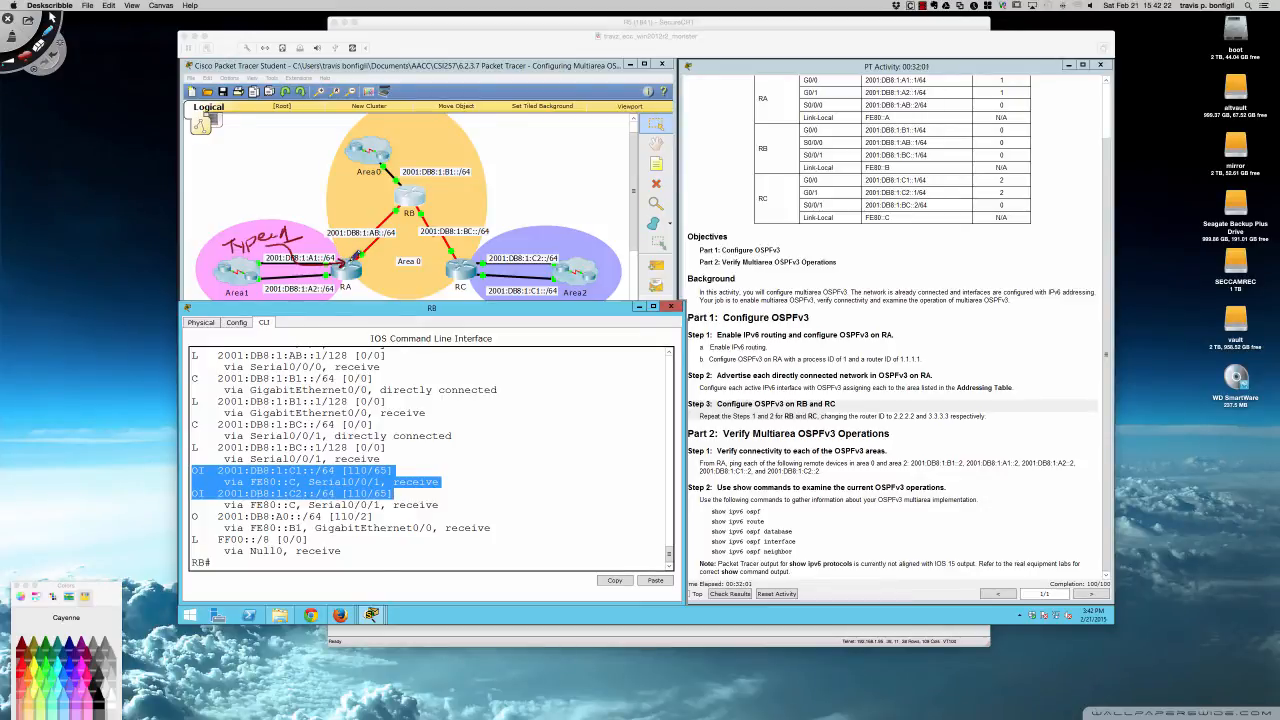
pyautogui.moveTo(355, 250)
pyautogui.mouseDown()
pyautogui.moveTo(372, 226)
pyautogui.moveTo(340, 205)
pyautogui.moveTo(389, 196)
pyautogui.mouseUp()
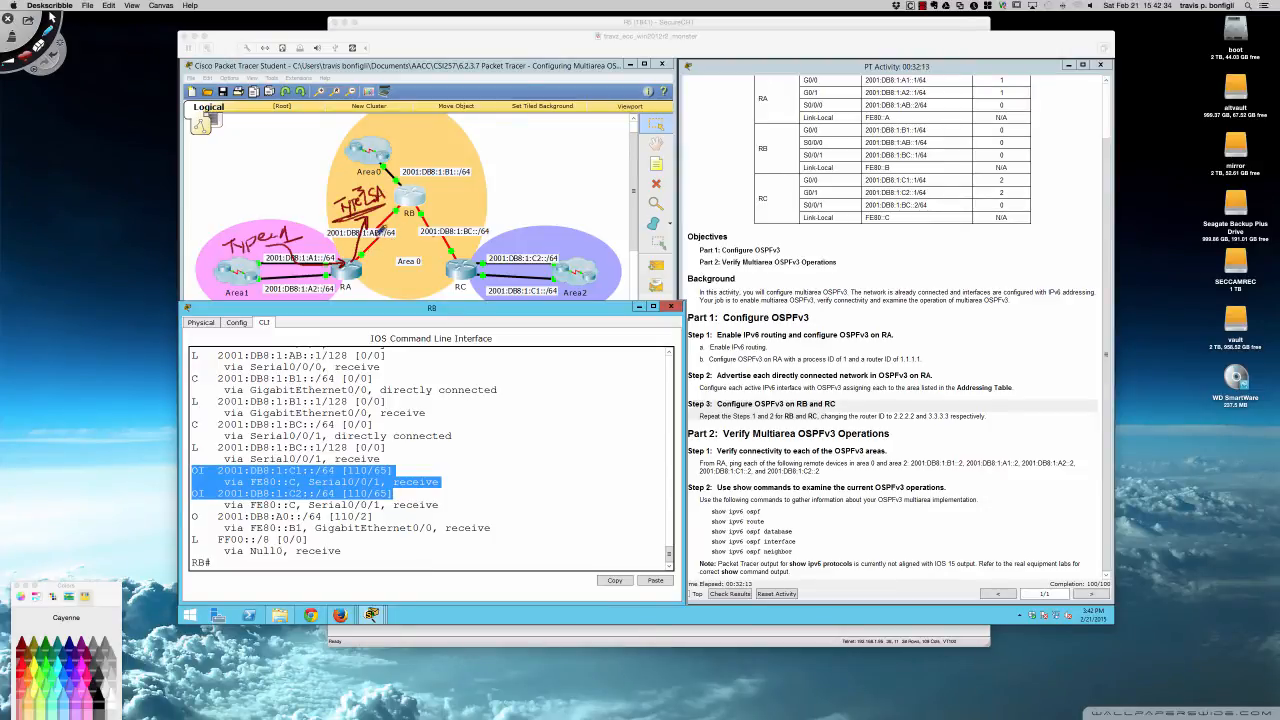
# Write "Summary" above the Type 3 LSA label and draw an arrow from it back to the Type 1 note.
pyautogui.moveTo(331, 184); pyautogui.dragTo(323, 192)
pyautogui.moveTo(331, 184); pyautogui.dragTo(392, 166)
pyautogui.moveTo(293, 207); pyautogui.dragTo(278, 229)
pyautogui.moveTo(278, 229)
pyautogui.mouseDown()
pyautogui.moveTo(294, 240)
pyautogui.moveTo(266, 253)
pyautogui.moveTo(280, 250)
pyautogui.mouseUp()
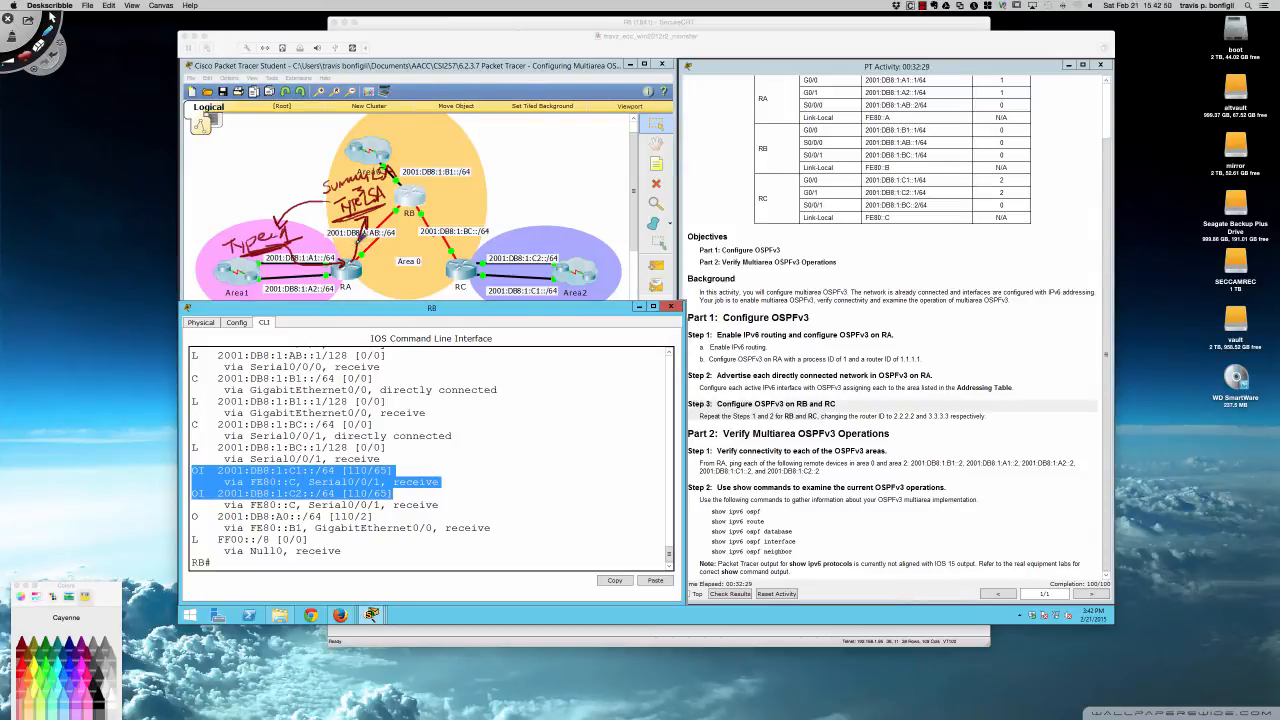
# Circle Area 1 and router RB on the topology and write "Distance Vector" between RA and RC.
pyautogui.moveTo(296, 230)
pyautogui.mouseDown()
pyautogui.moveTo(284, 216)
pyautogui.moveTo(218, 248)
pyautogui.moveTo(243, 296)
pyautogui.moveTo(330, 286)
pyautogui.moveTo(310, 222)
pyautogui.moveTo(218, 256)
pyautogui.moveTo(247, 293)
pyautogui.mouseUp()
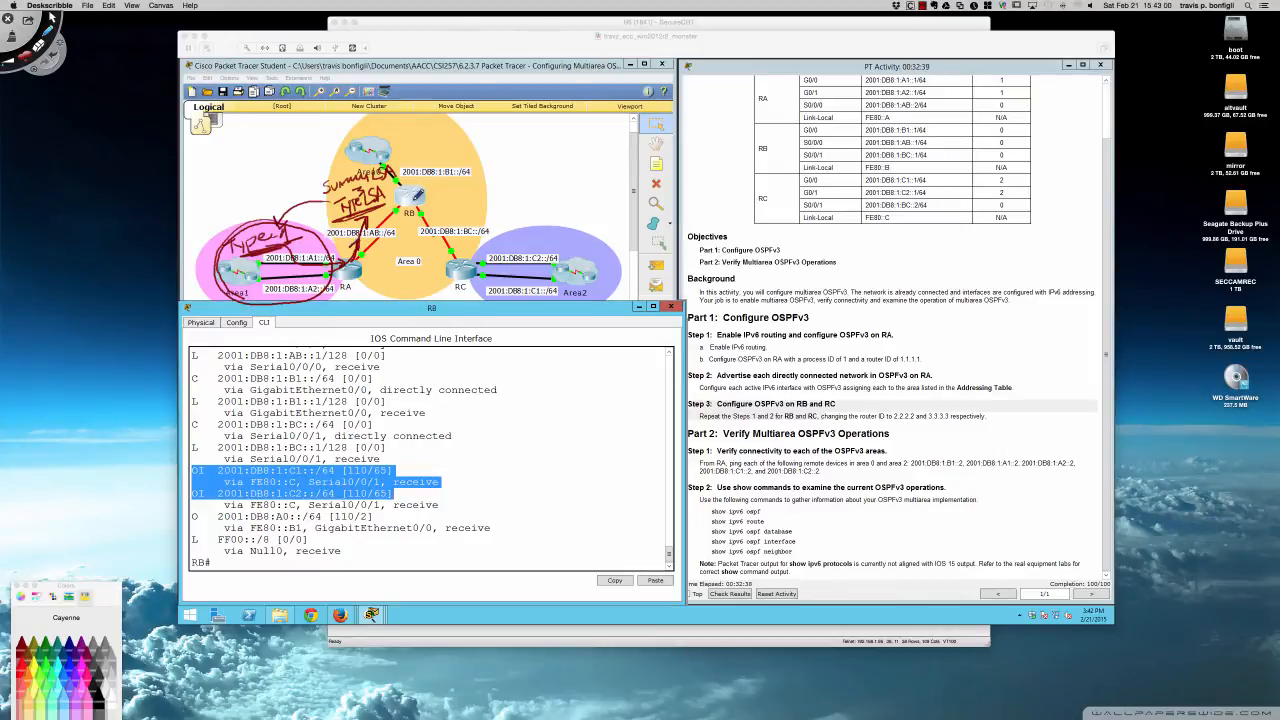
pyautogui.moveTo(420, 210); pyautogui.dragTo(401, 180)
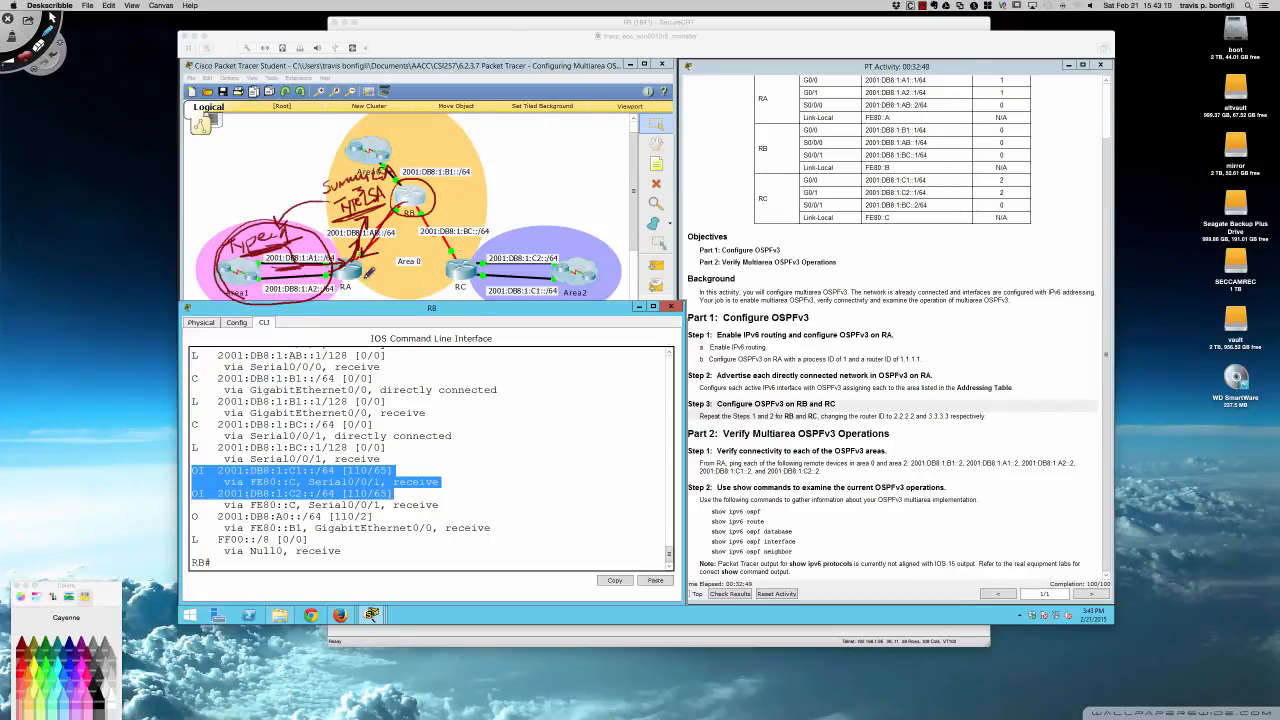
pyautogui.moveTo(370, 272)
pyautogui.mouseDown()
pyautogui.moveTo(363, 240)
pyautogui.moveTo(330, 245)
pyautogui.moveTo(340, 290)
pyautogui.moveTo(375, 240)
pyautogui.moveTo(382, 284)
pyautogui.moveTo(446, 262)
pyautogui.mouseUp()
pyautogui.moveTo(390, 299); pyautogui.dragTo(435, 294)
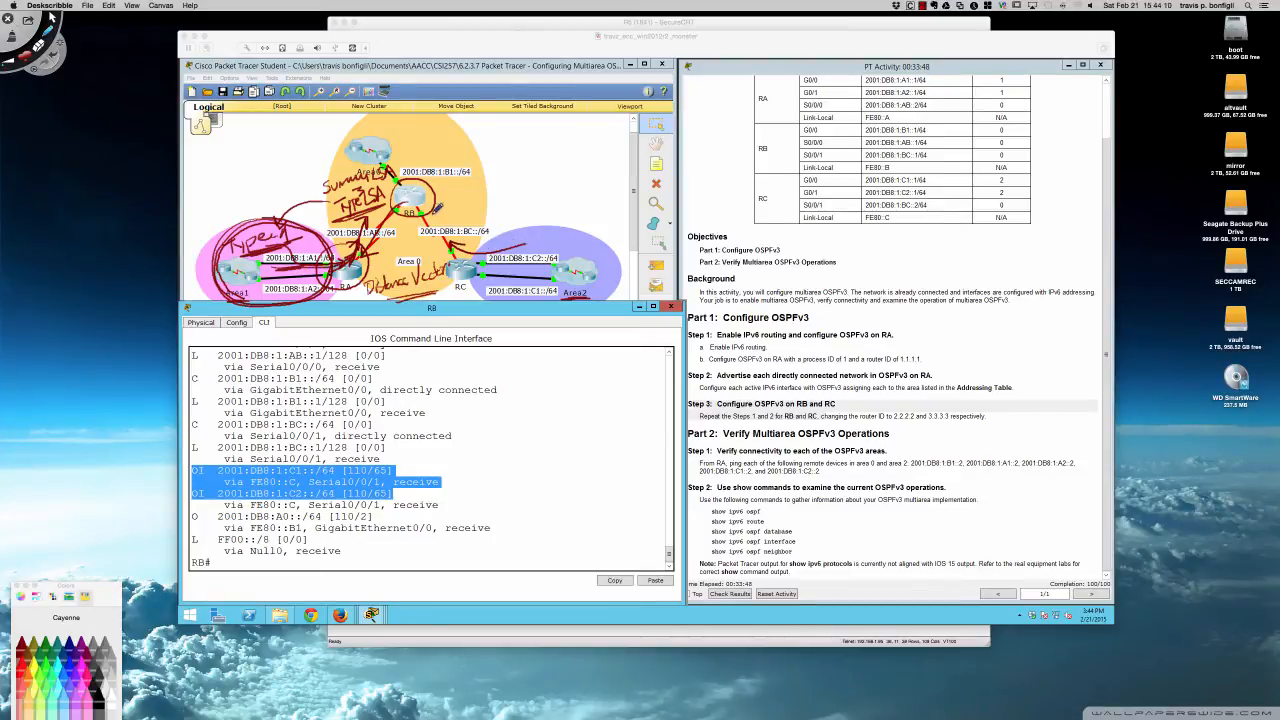
# Write "Summary" beside the link between RB and RC and clear all drawn annotations from the topology.
pyautogui.moveTo(455, 209); pyautogui.dragTo(445, 219)
pyautogui.moveTo(459, 210)
pyautogui.mouseDown()
pyautogui.moveTo(514, 186)
pyautogui.moveTo(516, 206)
pyautogui.moveTo(490, 212)
pyautogui.mouseUp()
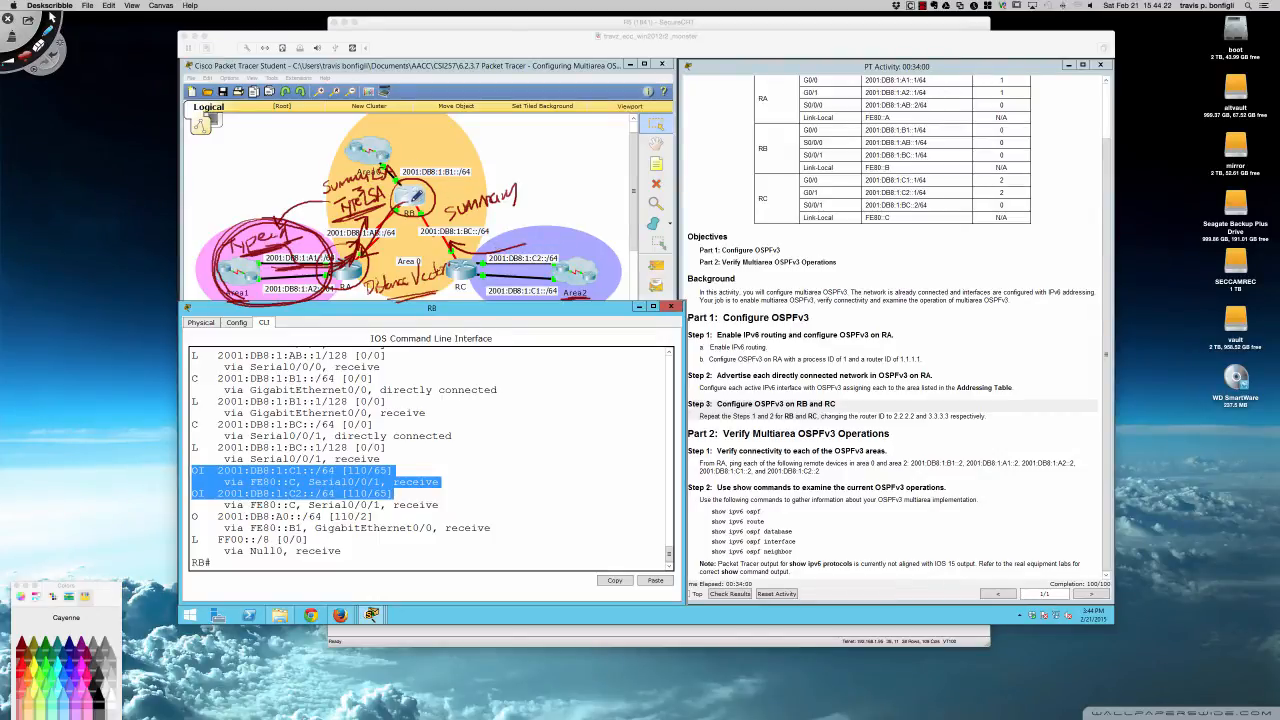
pyautogui.moveTo(424, 170)
pyautogui.mouseDown()
pyautogui.moveTo(395, 206)
pyautogui.moveTo(436, 190)
pyautogui.moveTo(398, 206)
pyautogui.moveTo(424, 172)
pyautogui.mouseUp()
pyautogui.press('Delete')
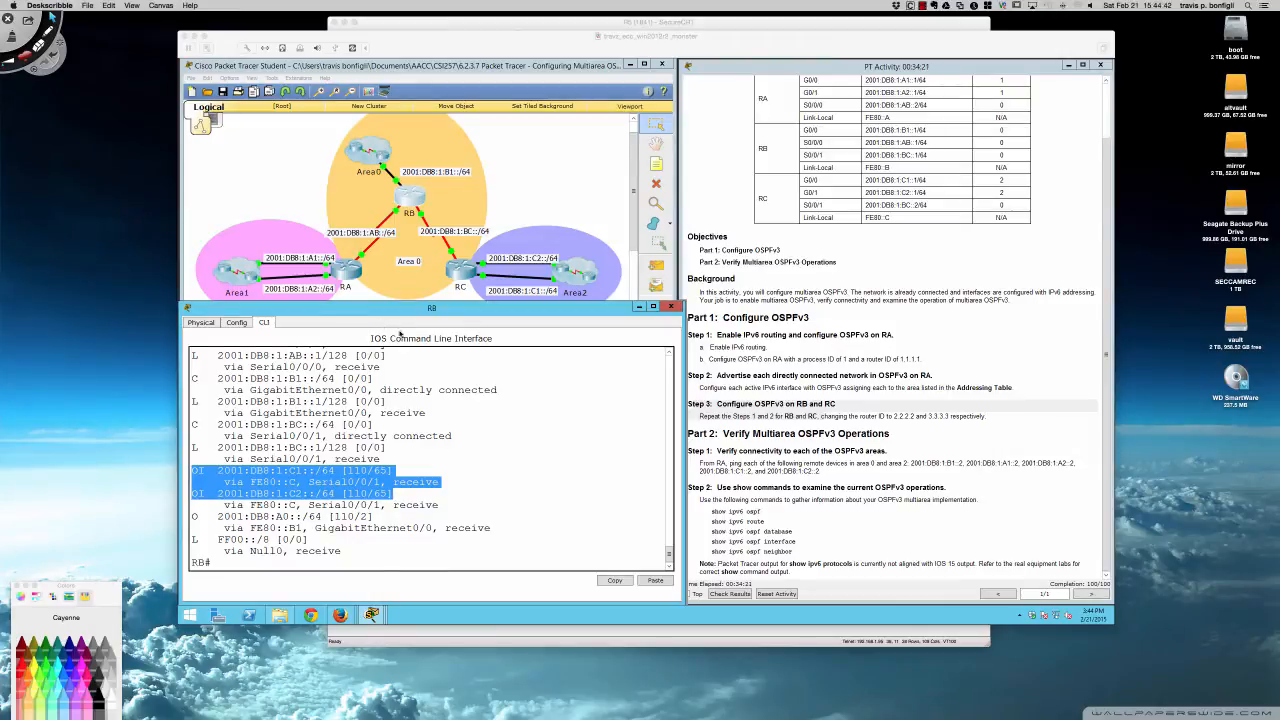
# Return to RB's command line in Packet Tracer and run "sh ipv6 ospf database".
pyautogui.click(435, 384)
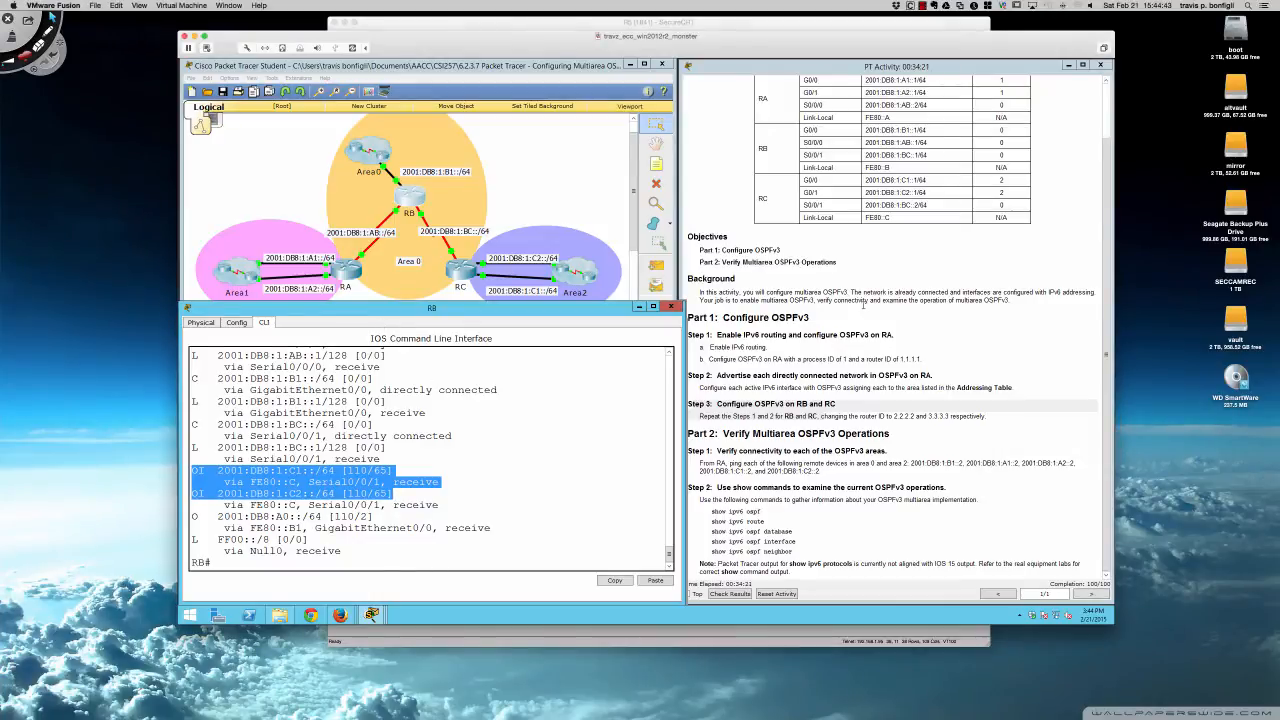
pyautogui.click(521, 412)
pyautogui.press('Return')
pyautogui.press('Return')
pyautogui.press('Return')
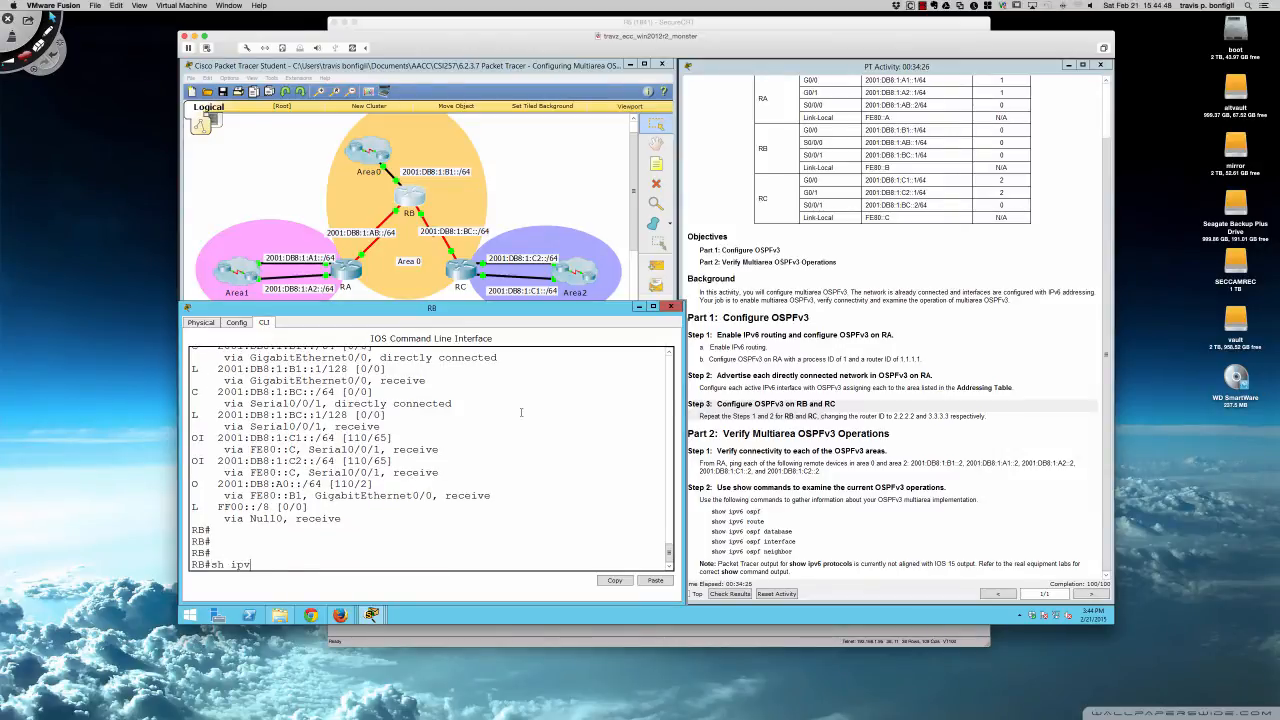
pyautogui.write('sh ipv6 ospf database')
pyautogui.press('Return')
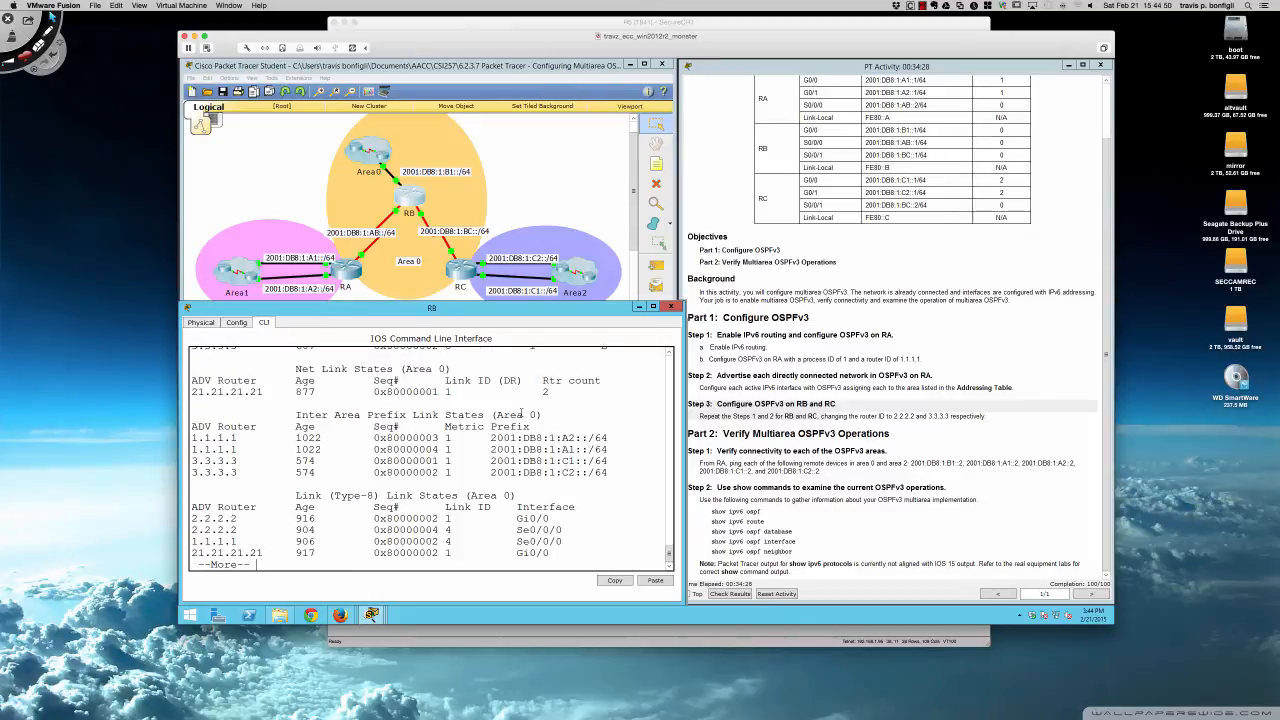
# Highlight advertising router 1.1.1.1 under Router Link States and the prefixes listed under Inter Area Prefix Link States.
pyautogui.scroll(5, 500, 412)
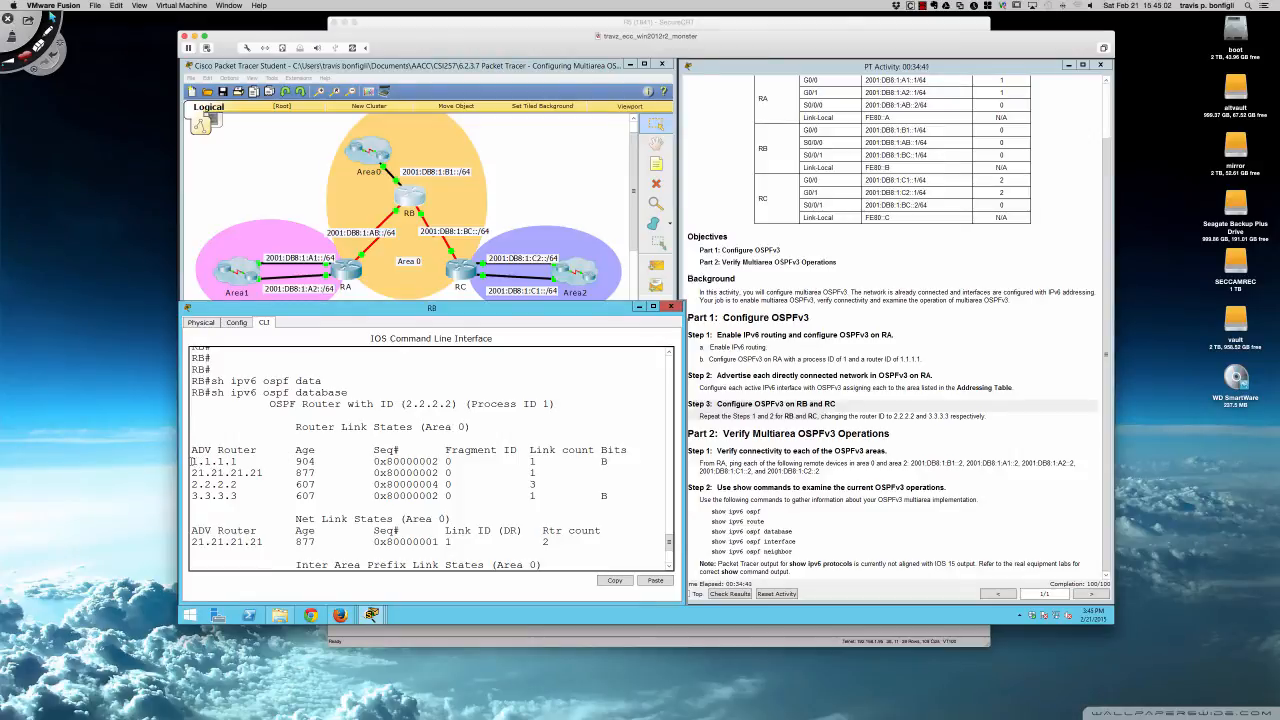
pyautogui.moveTo(195, 461); pyautogui.dragTo(237, 462)
pyautogui.scroll(-5, 367, 470)
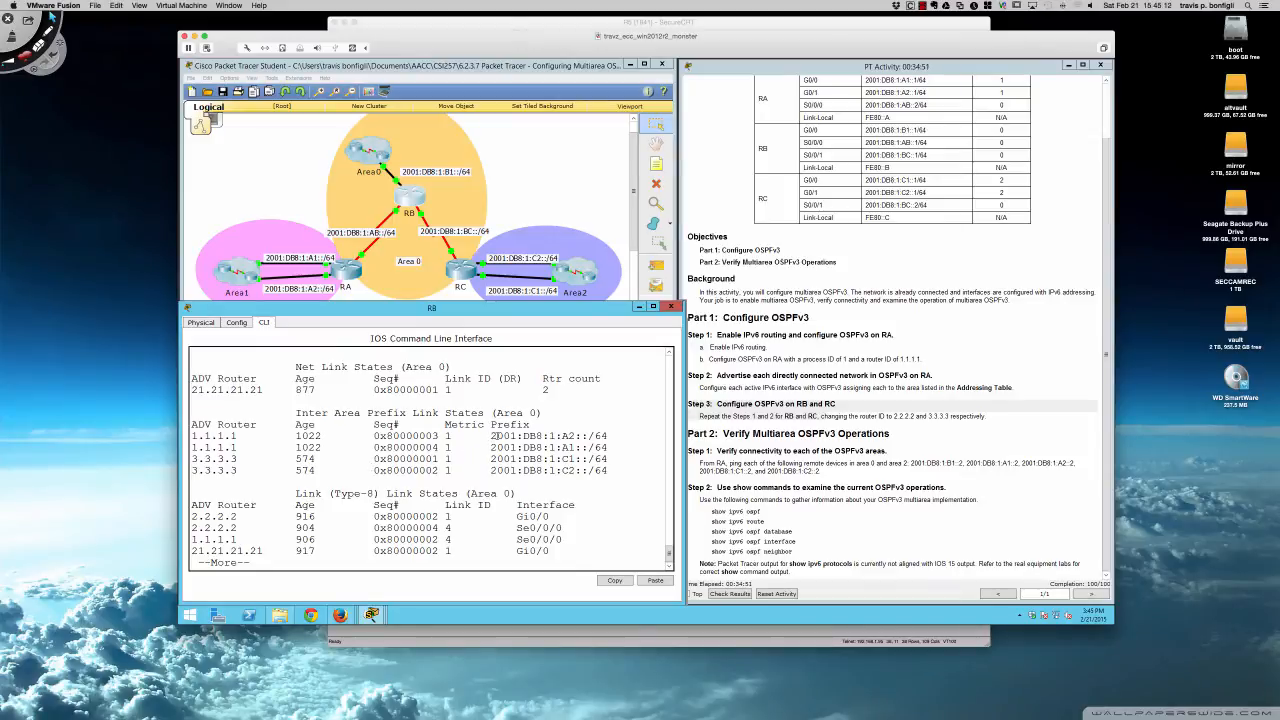
pyautogui.moveTo(493, 436); pyautogui.dragTo(606, 470)
pyautogui.click(593, 442)
pyautogui.click(455, 437)
# Highlight the Link (Type-8) Link States heading and the whole Intra Area Prefix Link States section of the database output.
pyautogui.moveTo(296, 493); pyautogui.dragTo(517, 494)
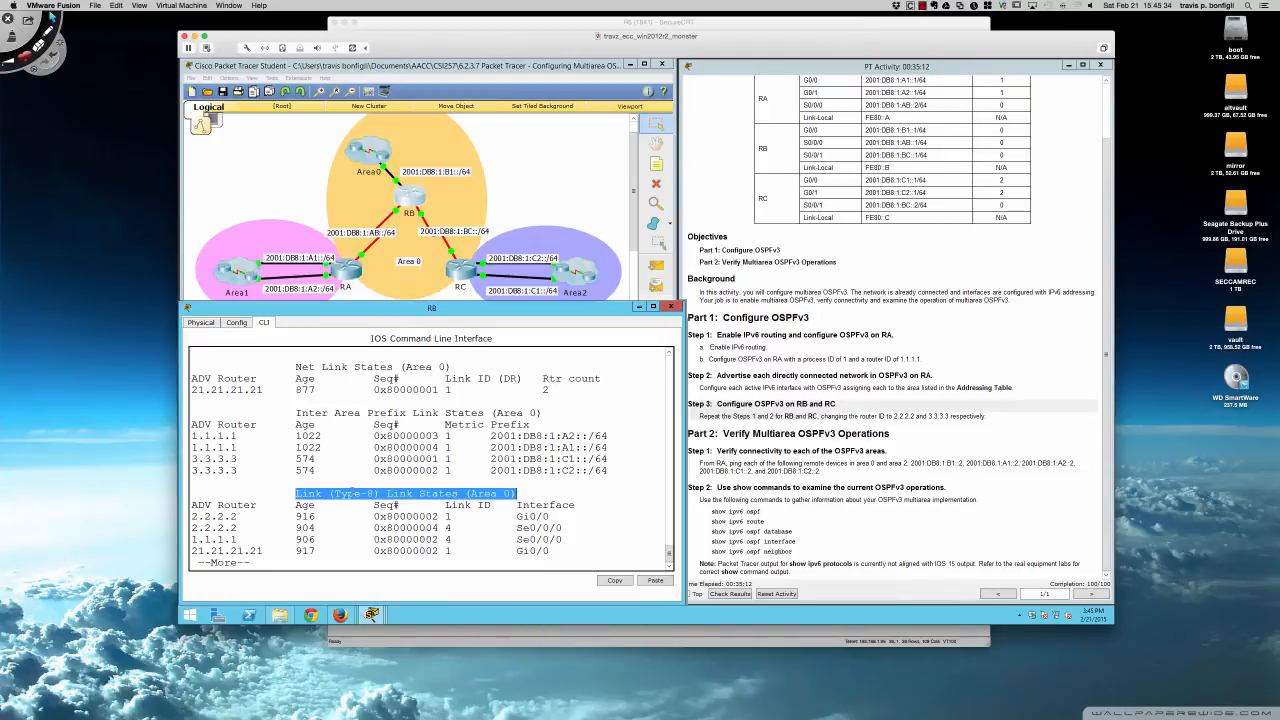
pyautogui.press('space')
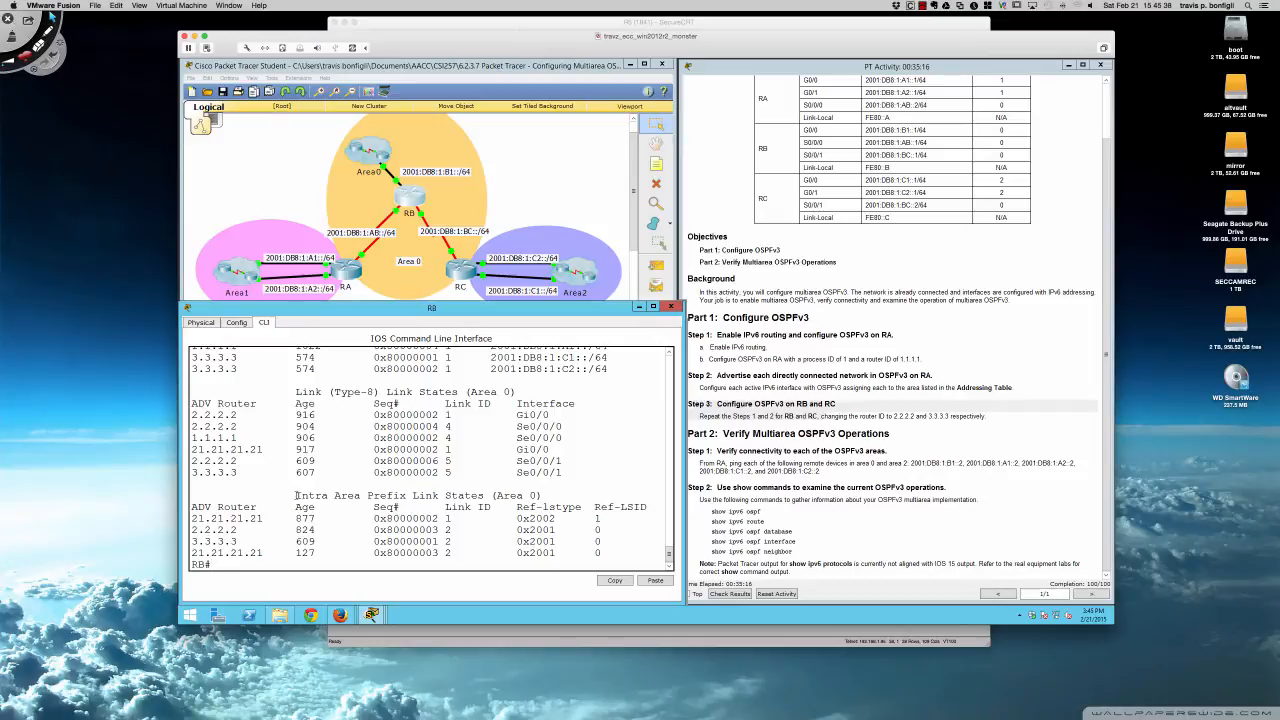
pyautogui.moveTo(296, 495); pyautogui.dragTo(603, 549)
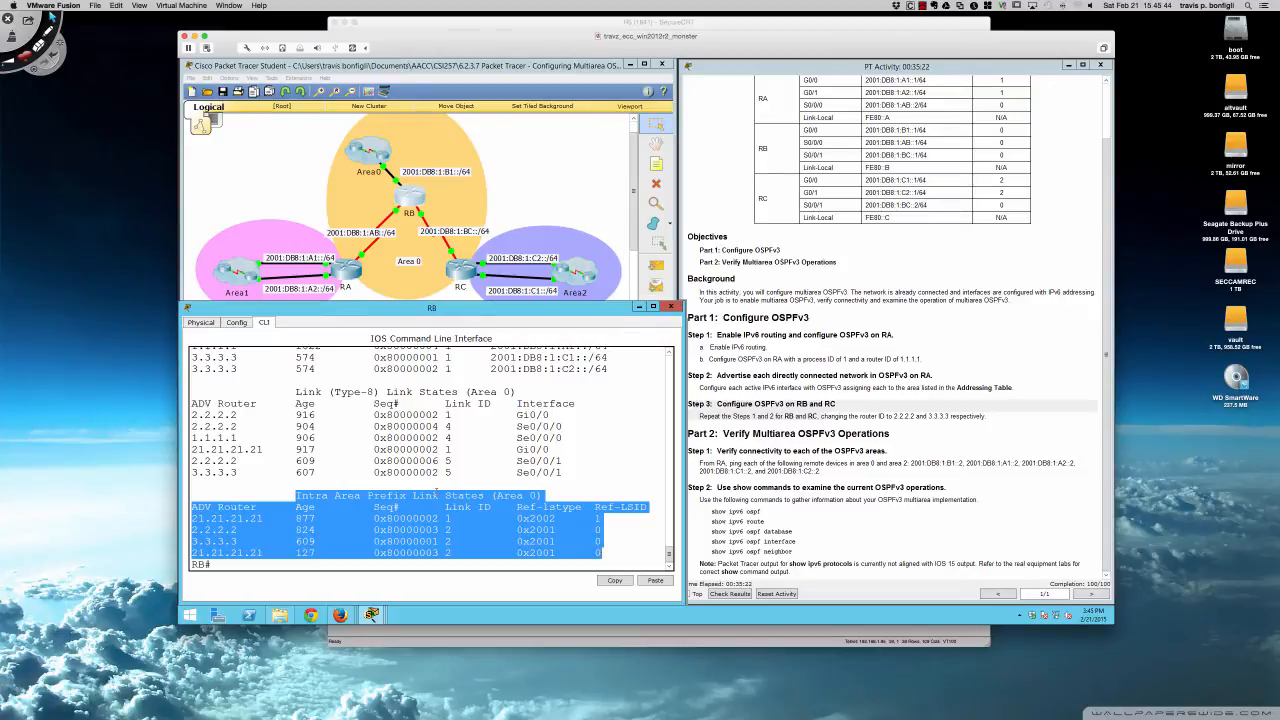
pyautogui.click(354, 461)
# Highlight the Net Link States and Router Link States headings in the database output, along with the router entries table.
pyautogui.scroll(6, 326, 457)
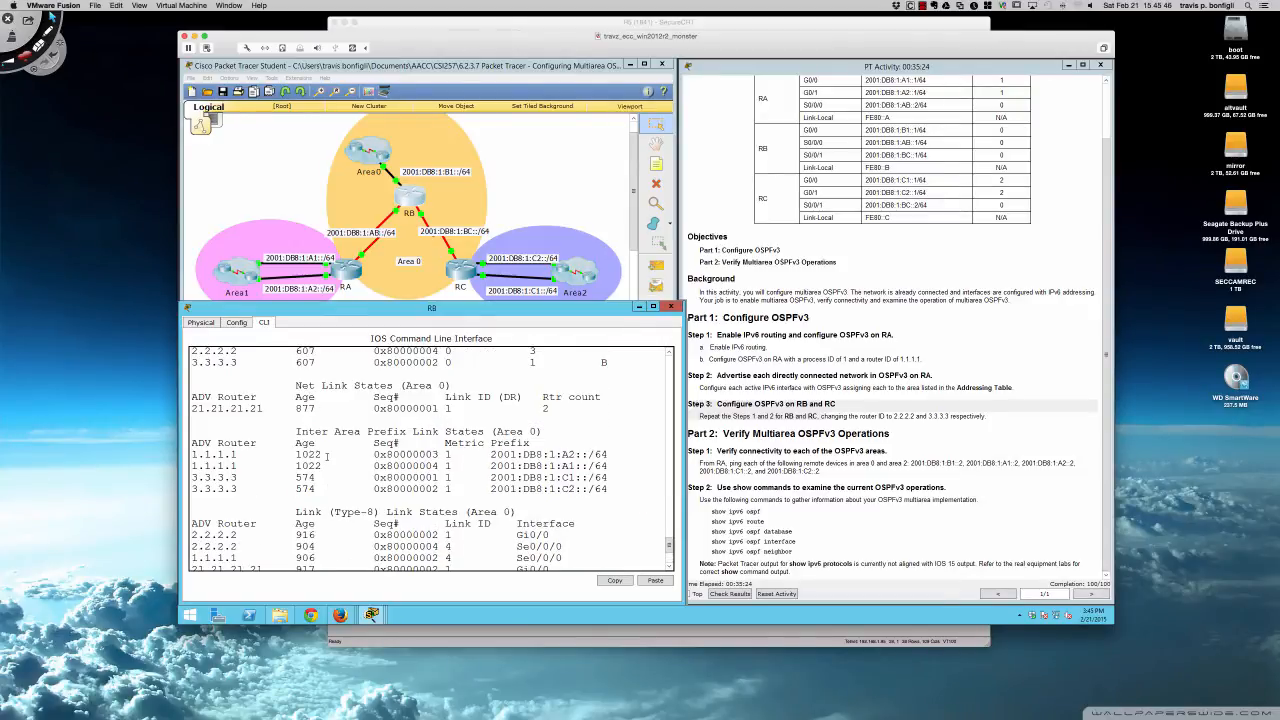
pyautogui.scroll(2, 326, 457)
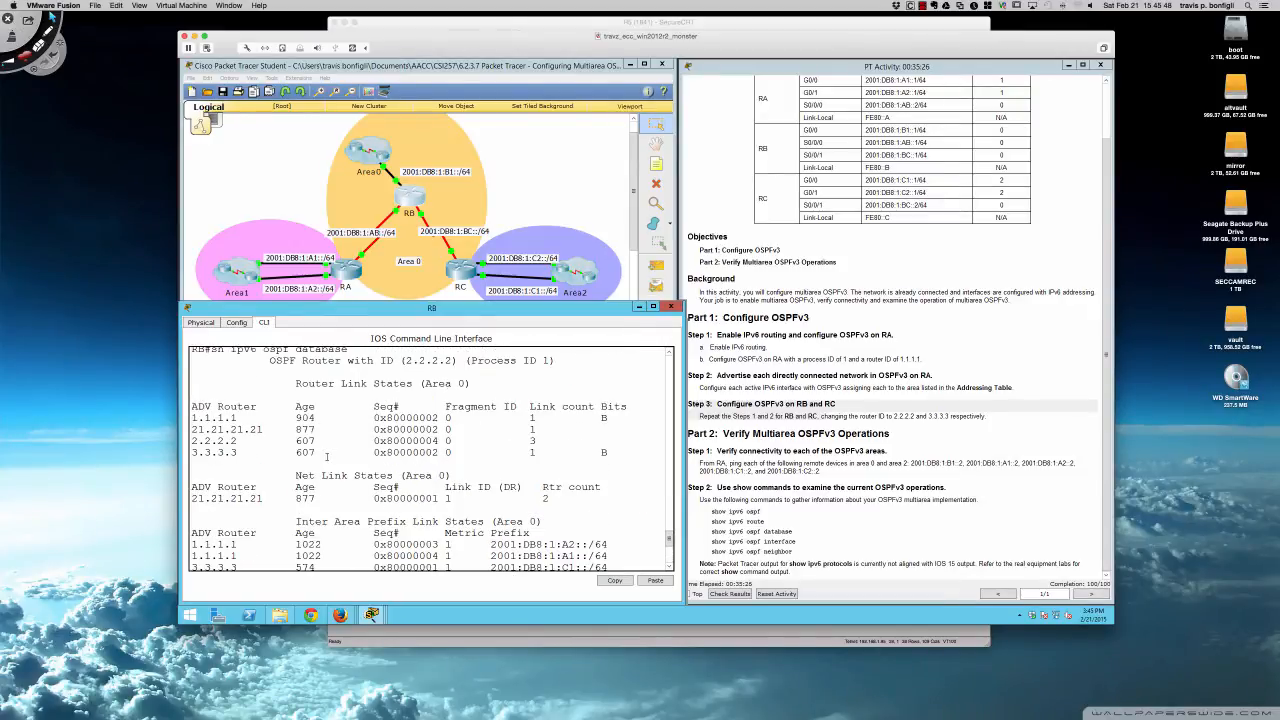
pyautogui.moveTo(295, 476); pyautogui.dragTo(452, 476)
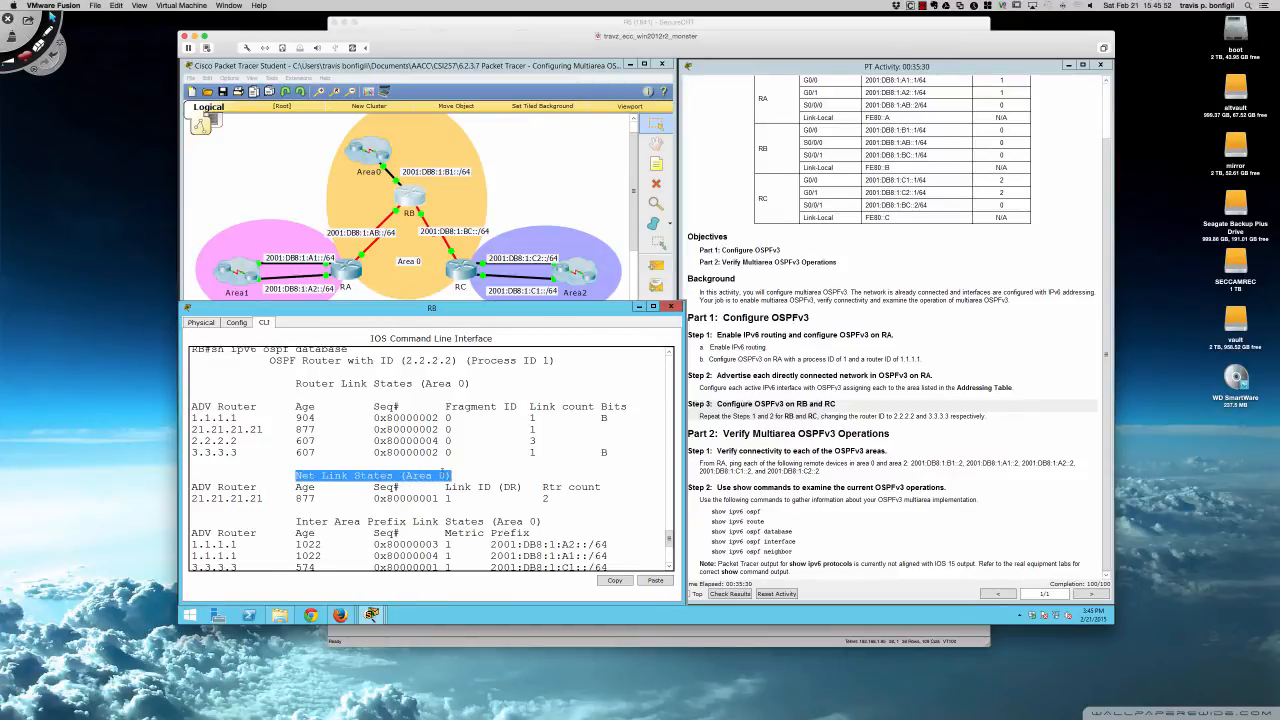
pyautogui.moveTo(294, 383); pyautogui.dragTo(480, 383)
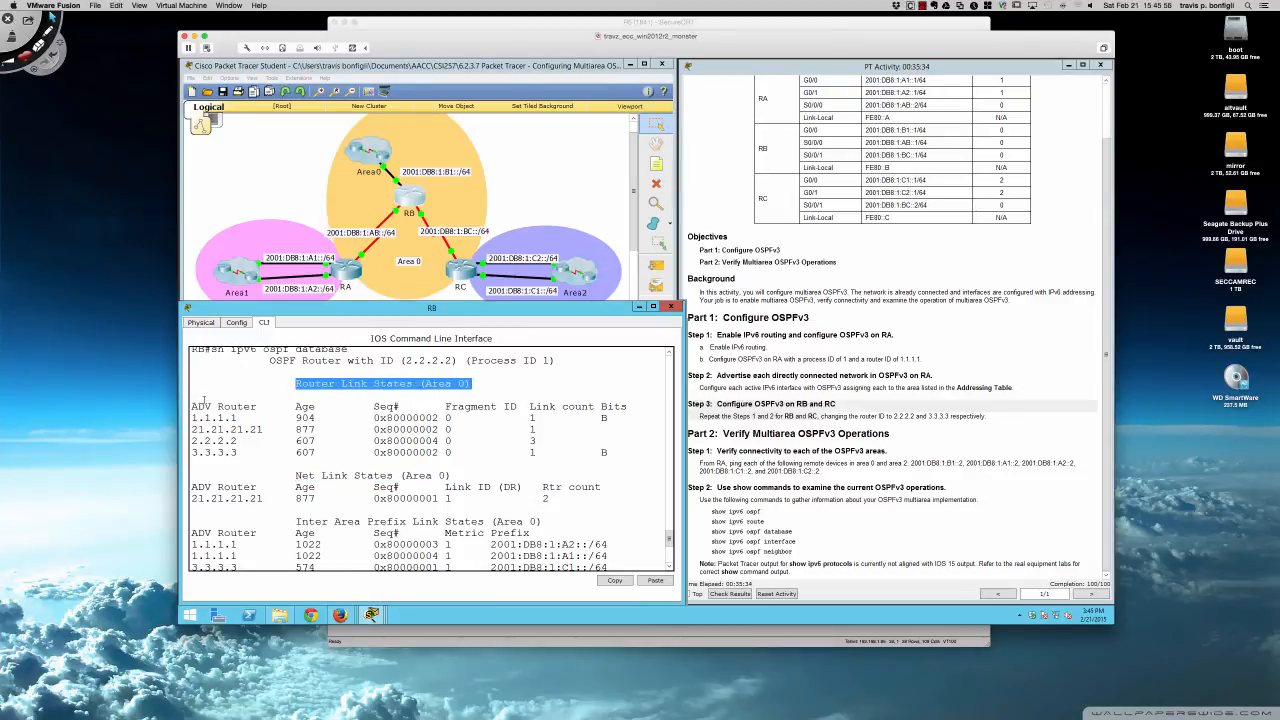
pyautogui.moveTo(205, 399); pyautogui.dragTo(614, 455)
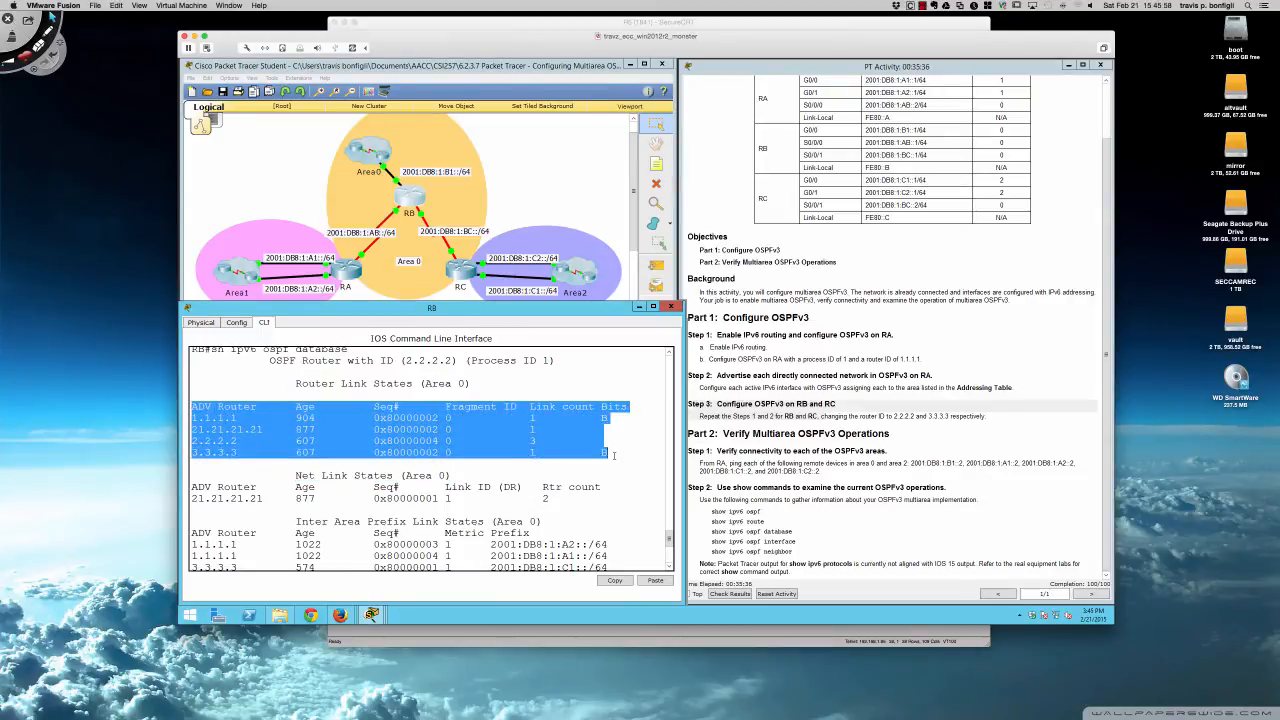
# Run "sh ipv6 ospf interface" on RB and page through to the end of its output.
pyautogui.scroll(-6, 506, 444)
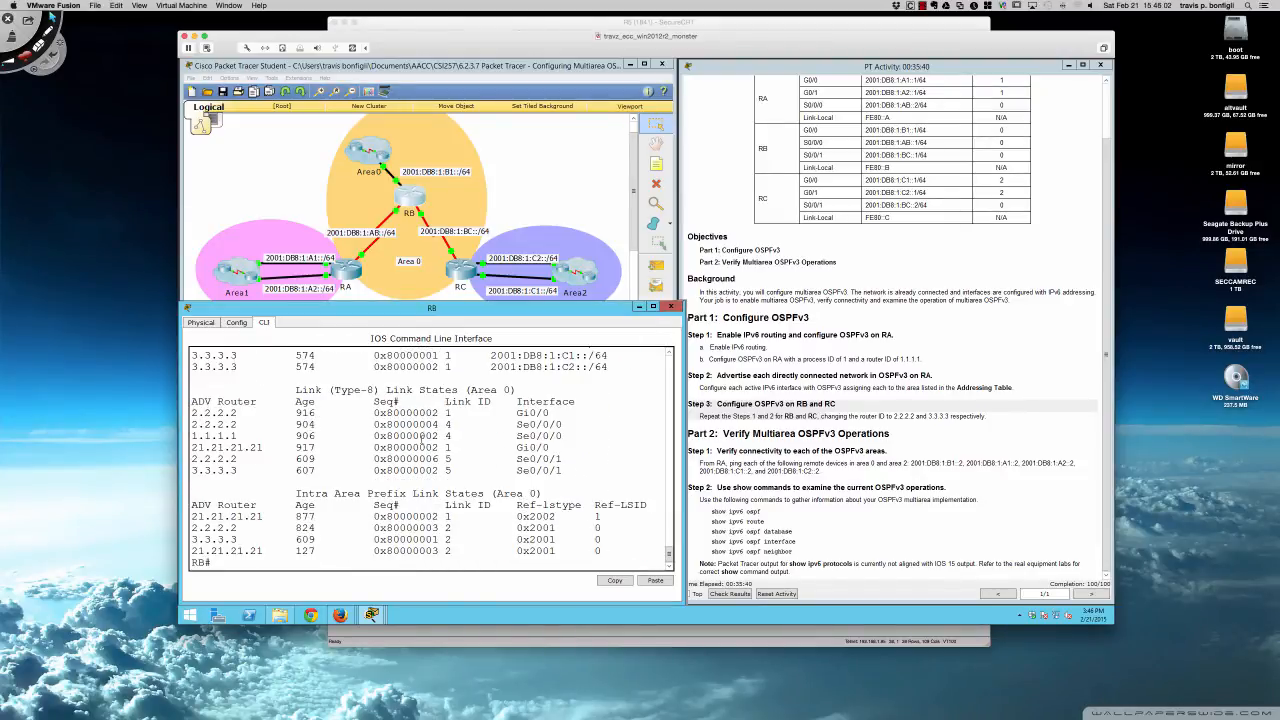
pyautogui.press('Return')
pyautogui.press('Return')
pyautogui.press('Return')
pyautogui.write('sh ip')
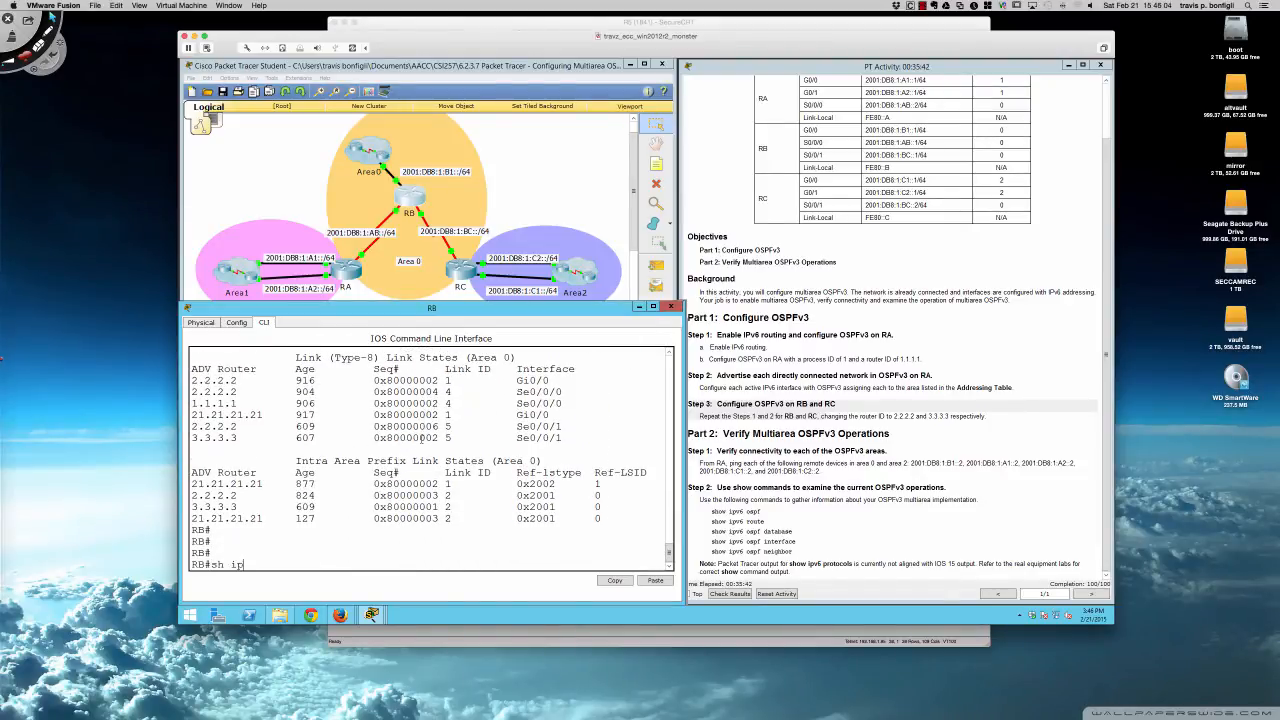
pyautogui.write('v6 ospf inter')
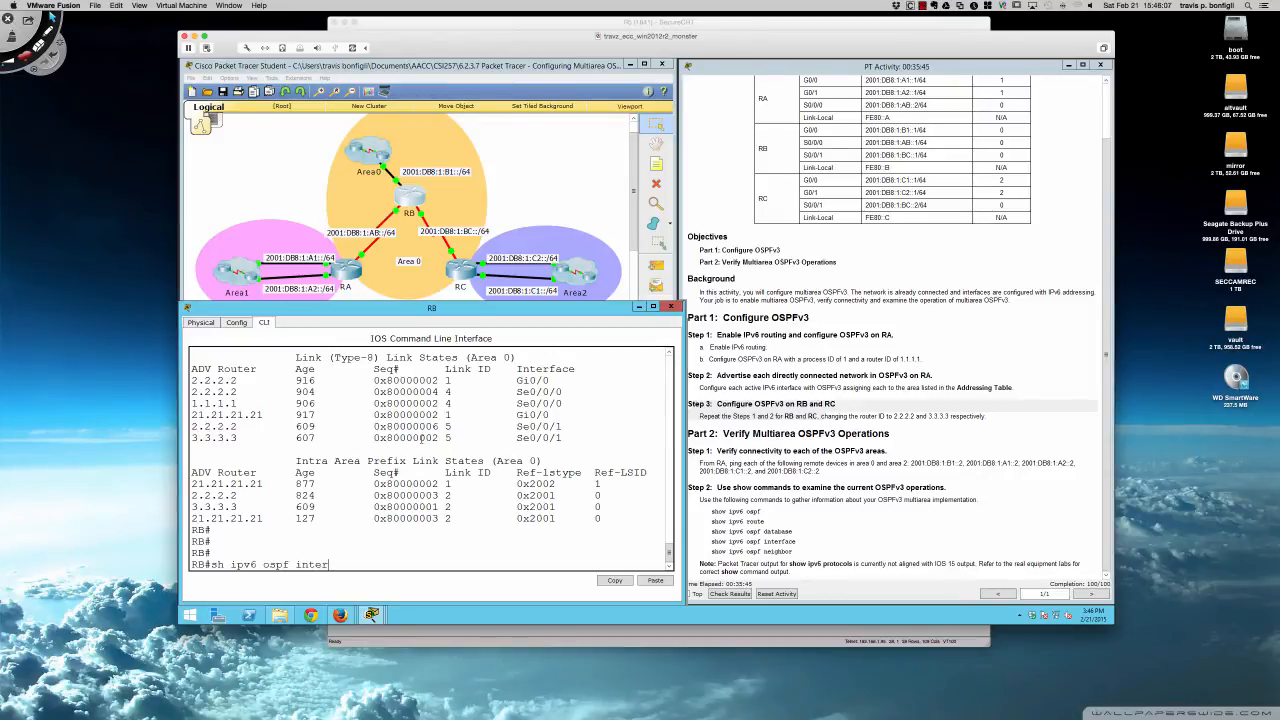
pyautogui.press('Return')
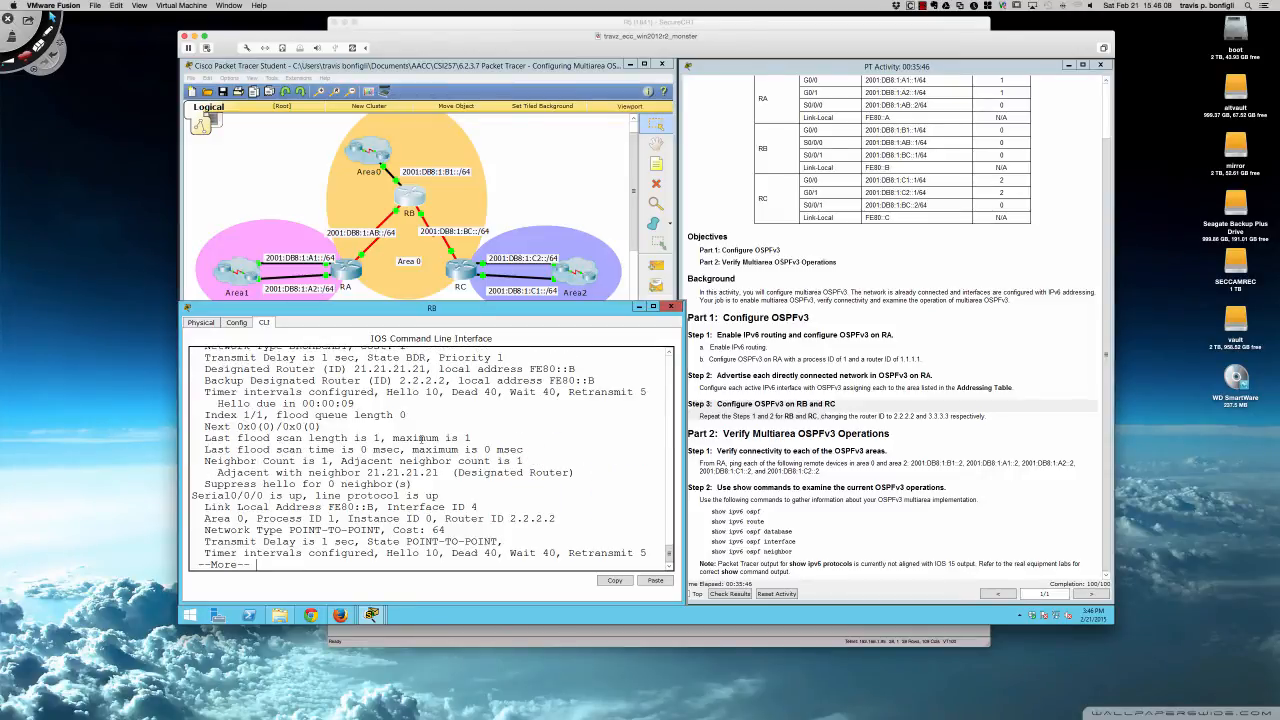
pyautogui.press('space')
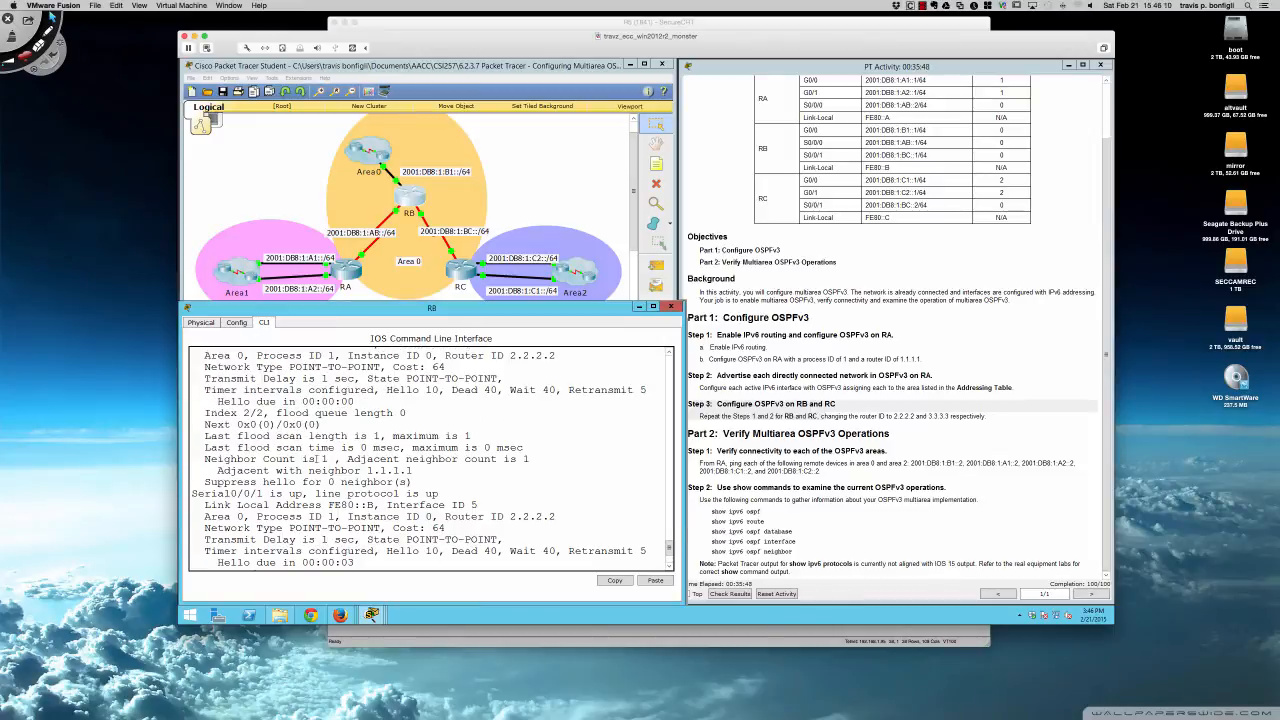
# Highlight the state and the Hello and Dead timers of Serial0/0/0 in the OSPFv3 interface output.
pyautogui.scroll(2, 313, 455)
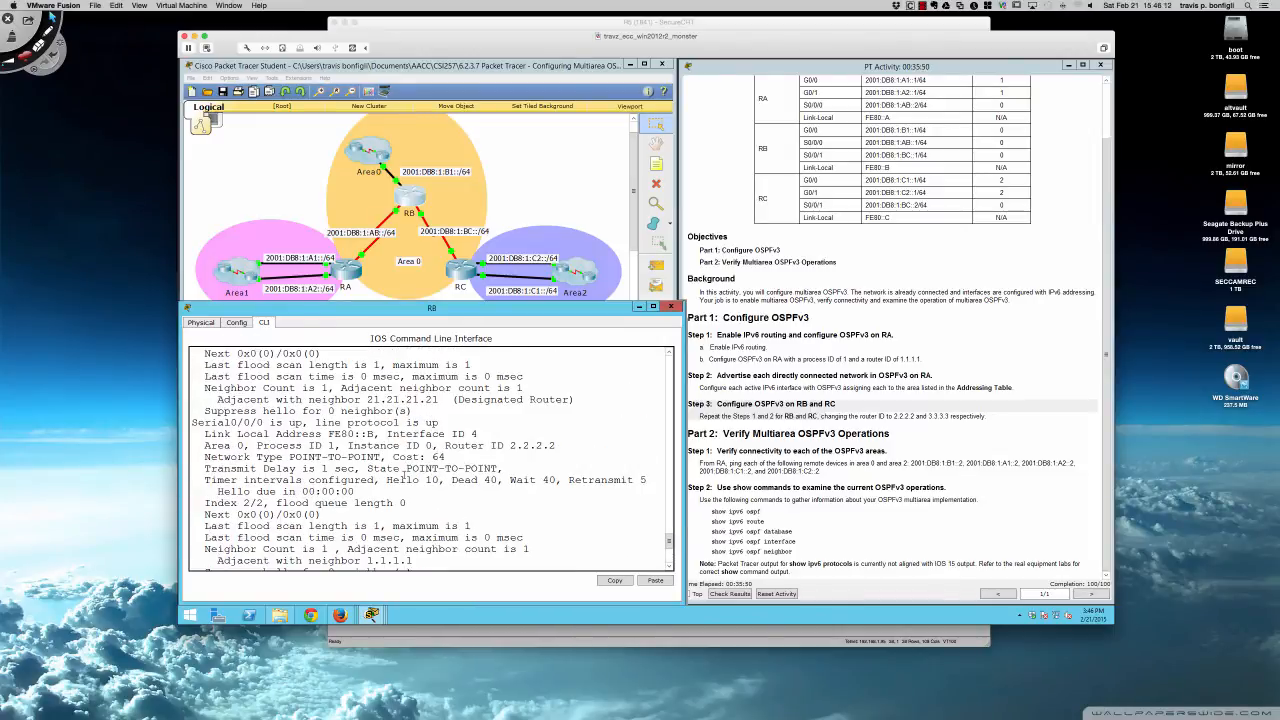
pyautogui.moveTo(407, 469); pyautogui.dragTo(498, 469)
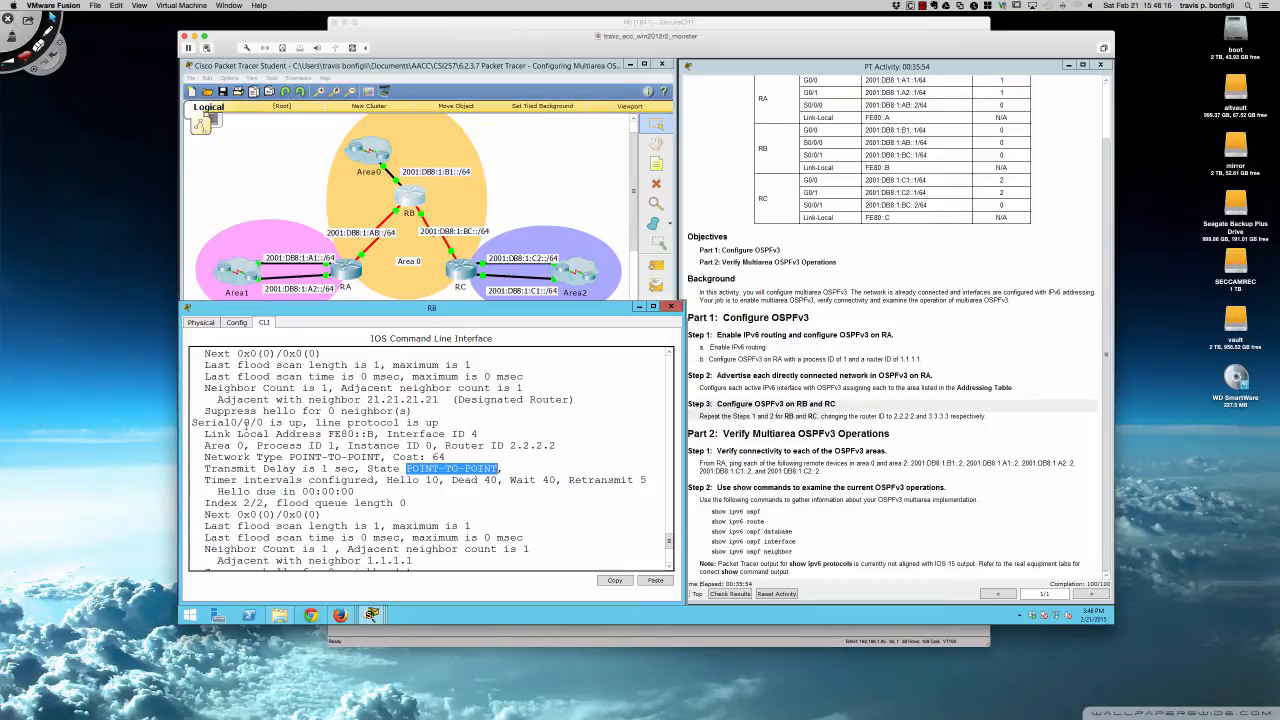
pyautogui.moveTo(386, 481); pyautogui.dragTo(498, 481)
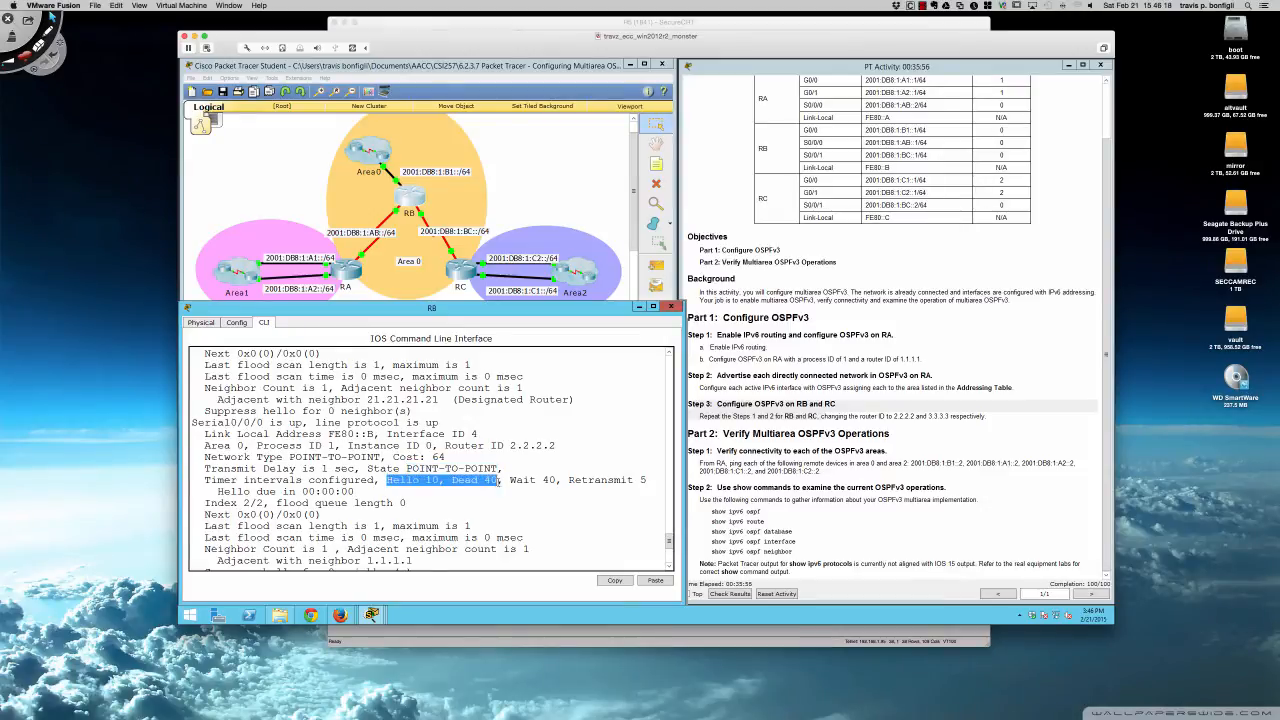
# Highlight GigabitEthernet0/0's state in the OSPFv3 interface output and compare it with Serial0/0/0's state.
pyautogui.scroll(5, 394, 483)
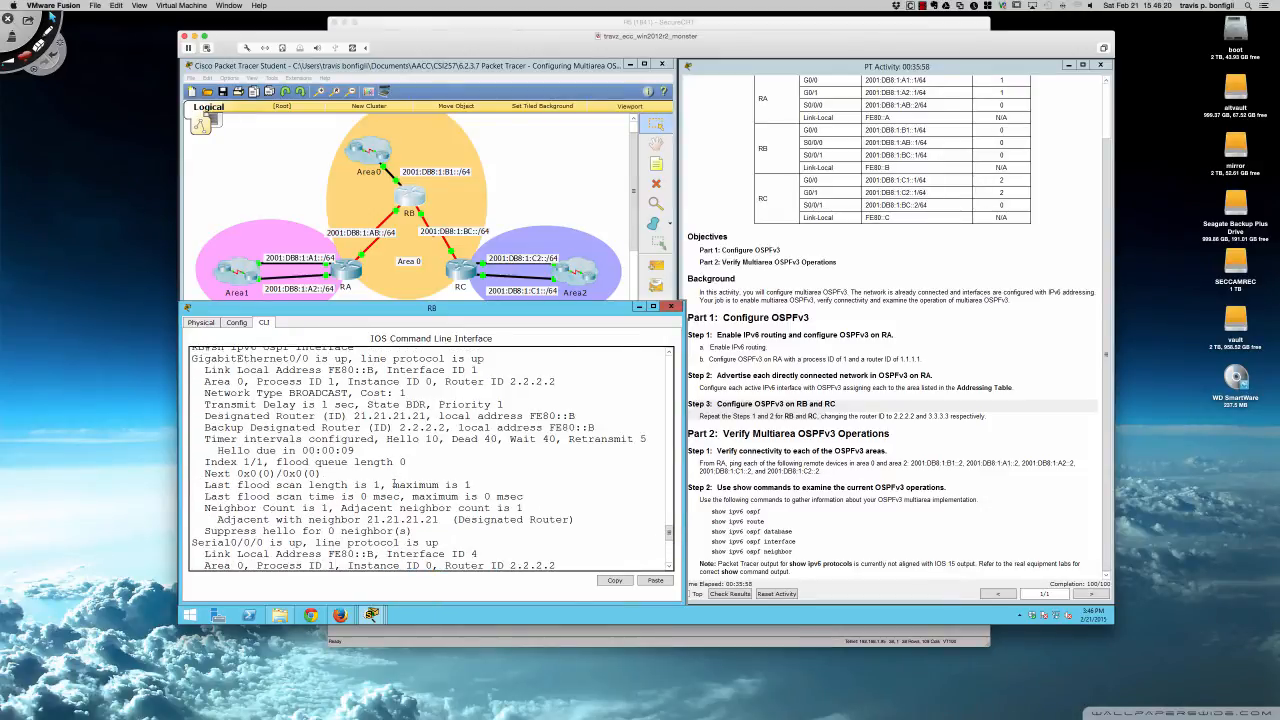
pyautogui.scroll(1, 394, 483)
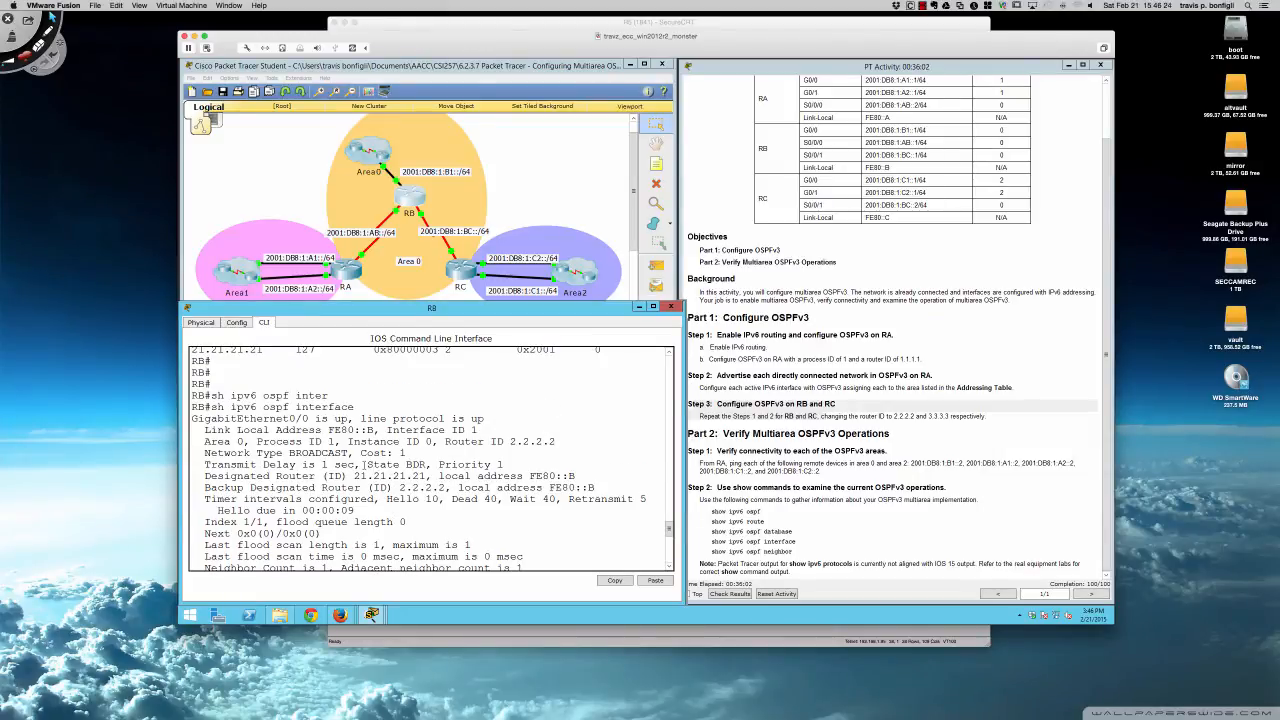
pyautogui.moveTo(366, 464); pyautogui.dragTo(428, 464)
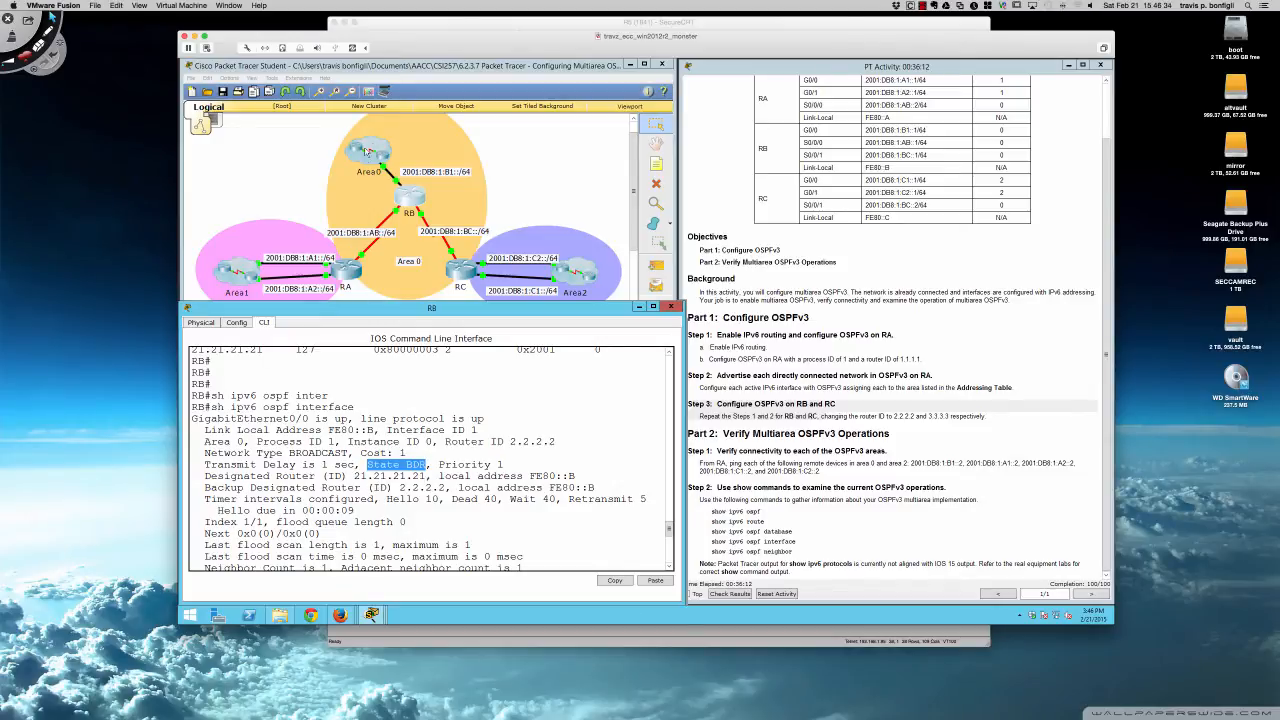
pyautogui.scroll(-1, 384, 476)
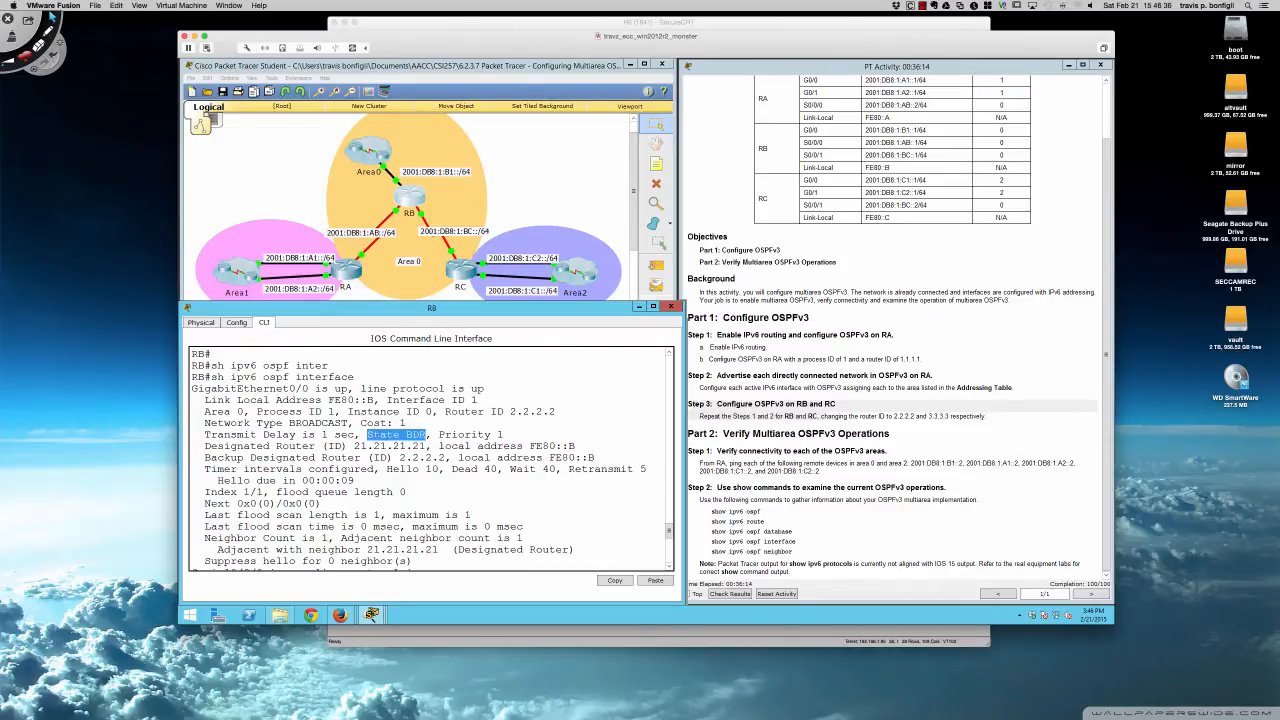
pyautogui.scroll(-4, 381, 480)
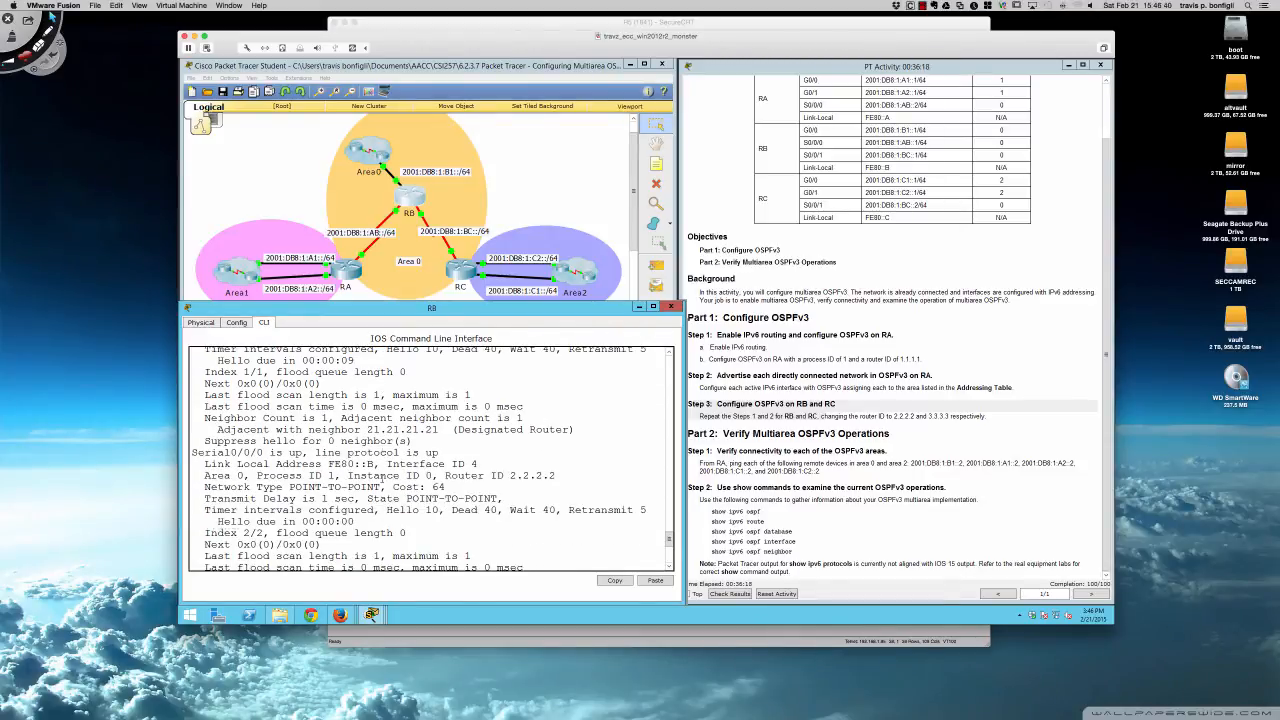
pyautogui.scroll(4, 384, 475)
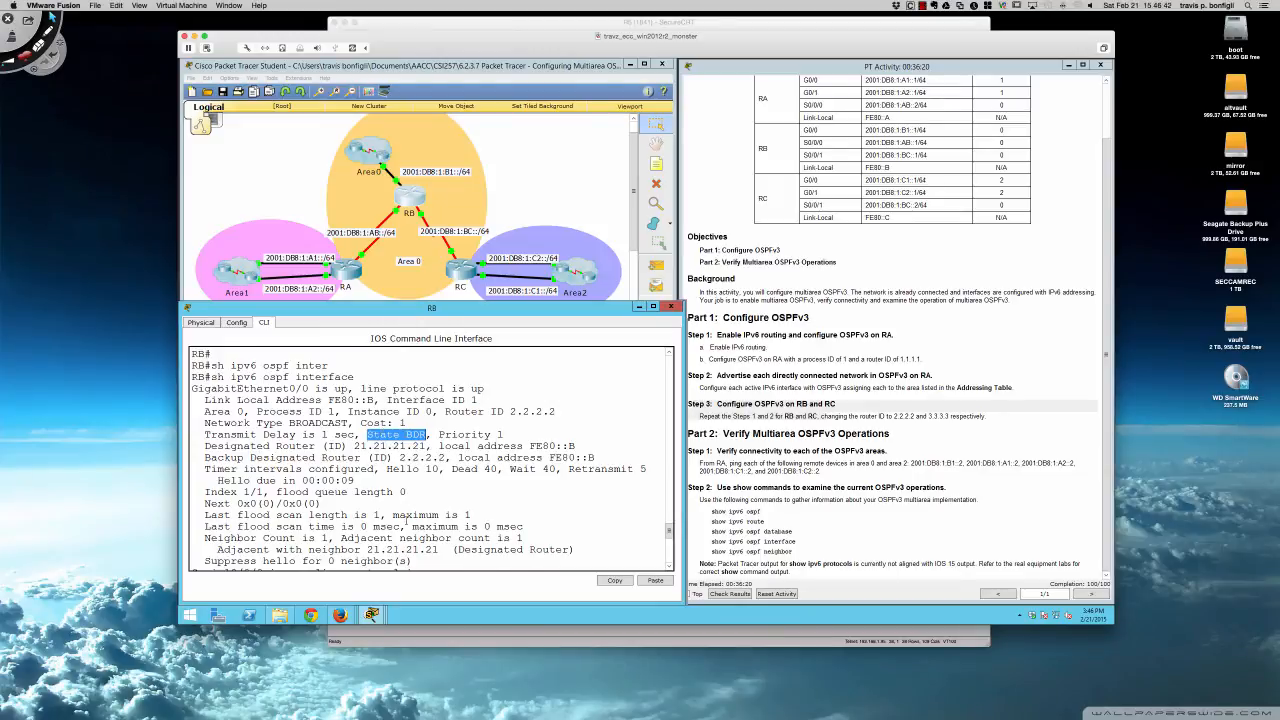
pyautogui.scroll(-5, 397, 513)
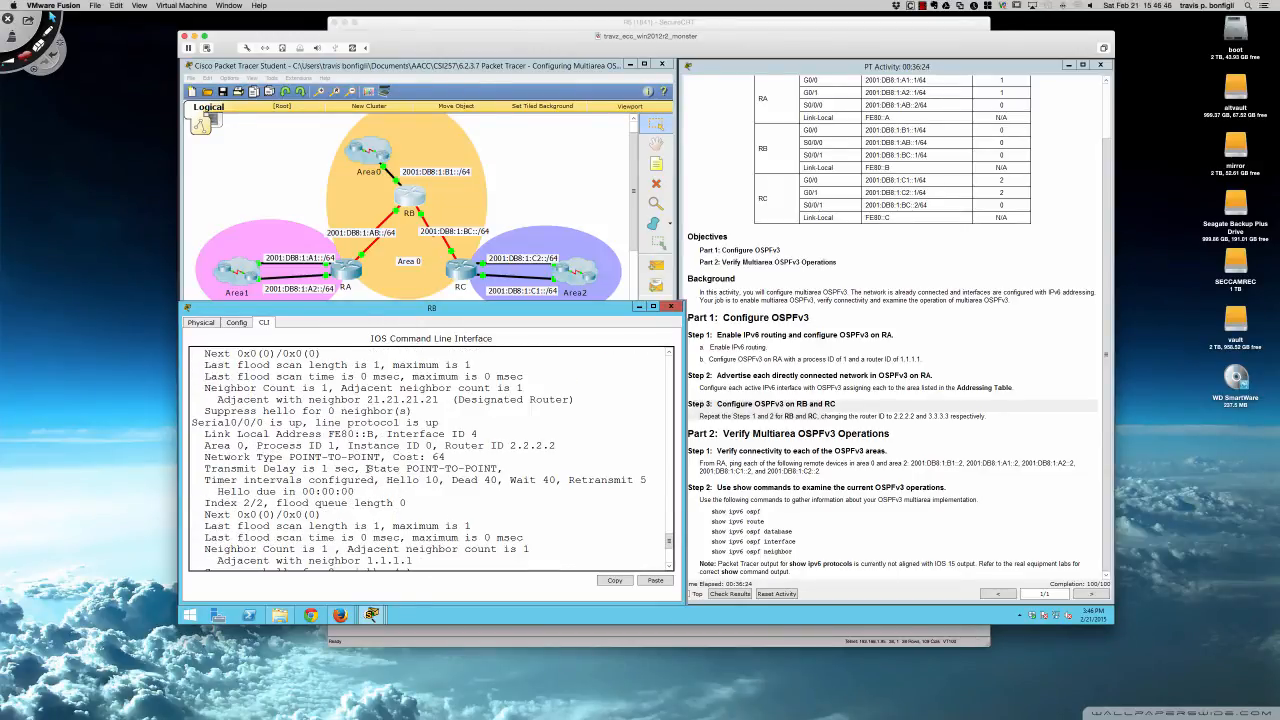
pyautogui.moveTo(368, 468); pyautogui.dragTo(499, 470)
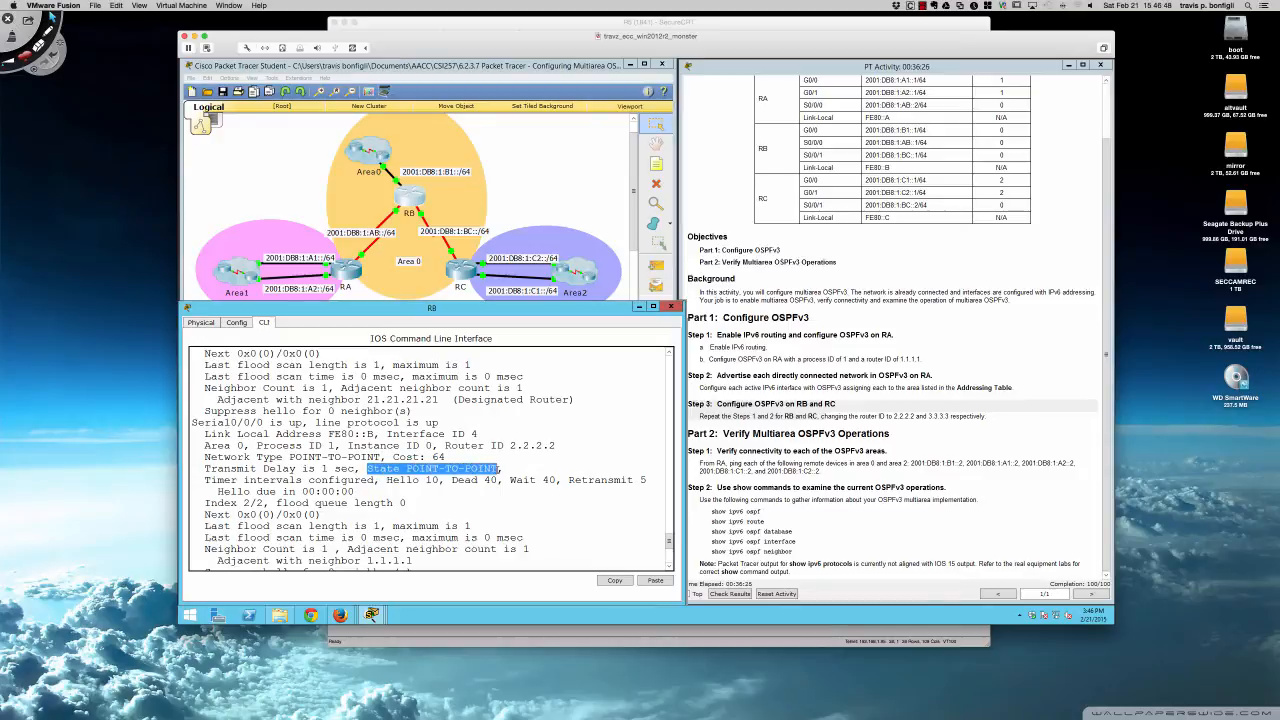
# Run "sh ipv6 ospf neigh" on RB to list its OSPFv3 neighbors.
pyautogui.scroll(-6, 417, 510)
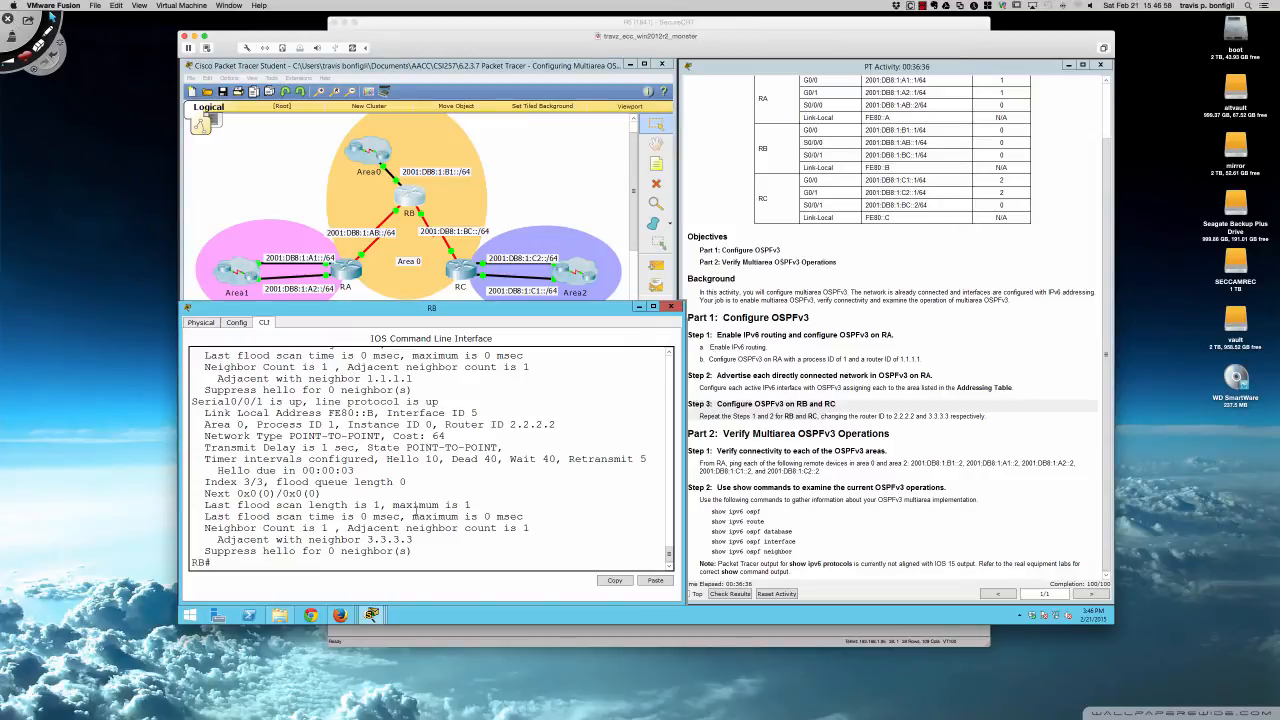
pyautogui.press('Return')
pyautogui.press('Return')
pyautogui.press('Return')
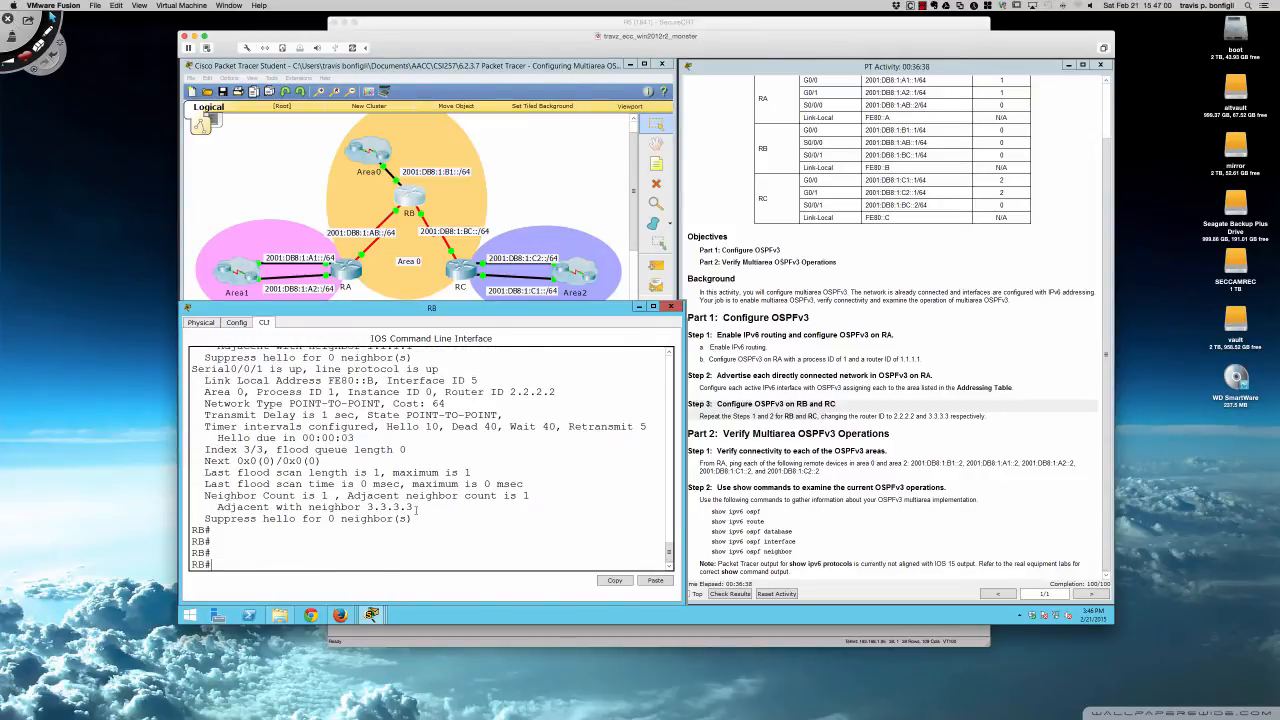
pyautogui.write('sh ipv6 ospf neigh')
pyautogui.press('Return')
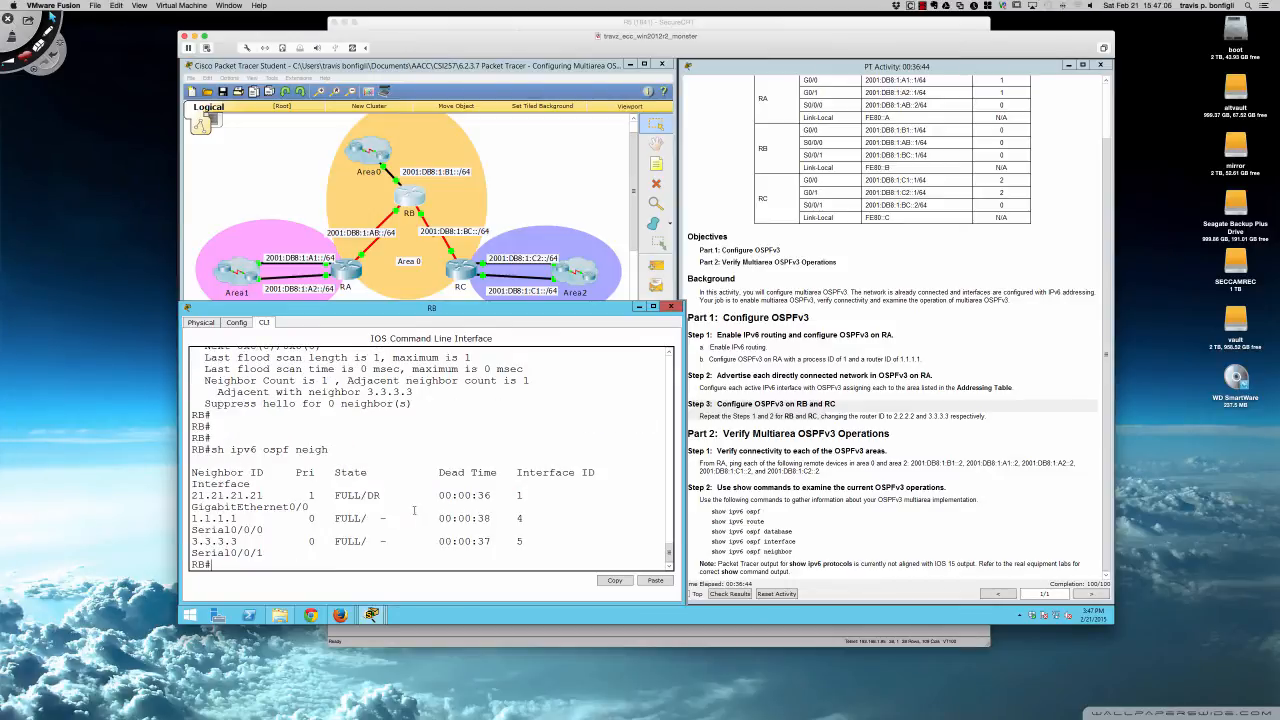
# Highlight the priorities and DR role entries of RB's three neighbors, and return to the show commands in the activity instructions.
pyautogui.doubleClick(310, 518)
pyautogui.doubleClick(312, 541)
pyautogui.doubleClick(311, 495)
pyautogui.doubleClick(380, 495)
pyautogui.moveTo(374, 518); pyautogui.dragTo(394, 541)
pyautogui.click(866, 533)
pyautogui.scroll(1, 812, 566)
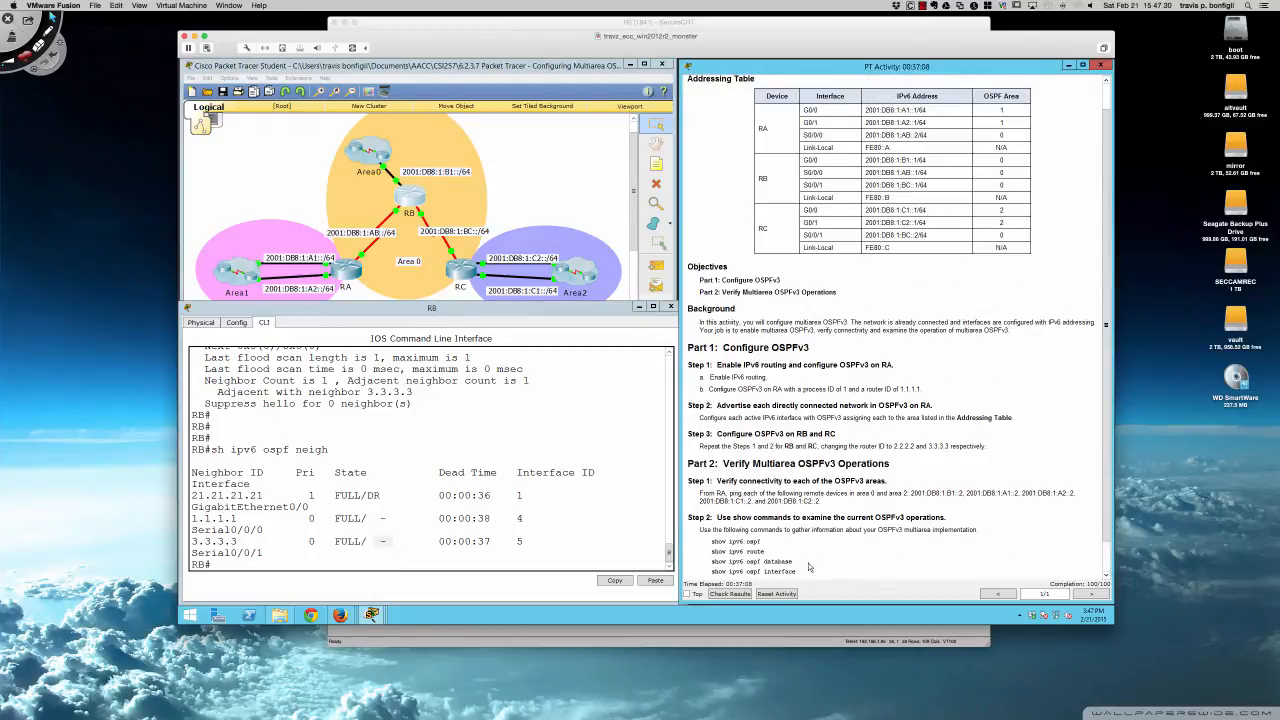
# Run "sh ipv6 protocols" on RB and highlight the OSPF process and its Area 0 interfaces in the output.
pyautogui.scroll(-1, 813, 548)
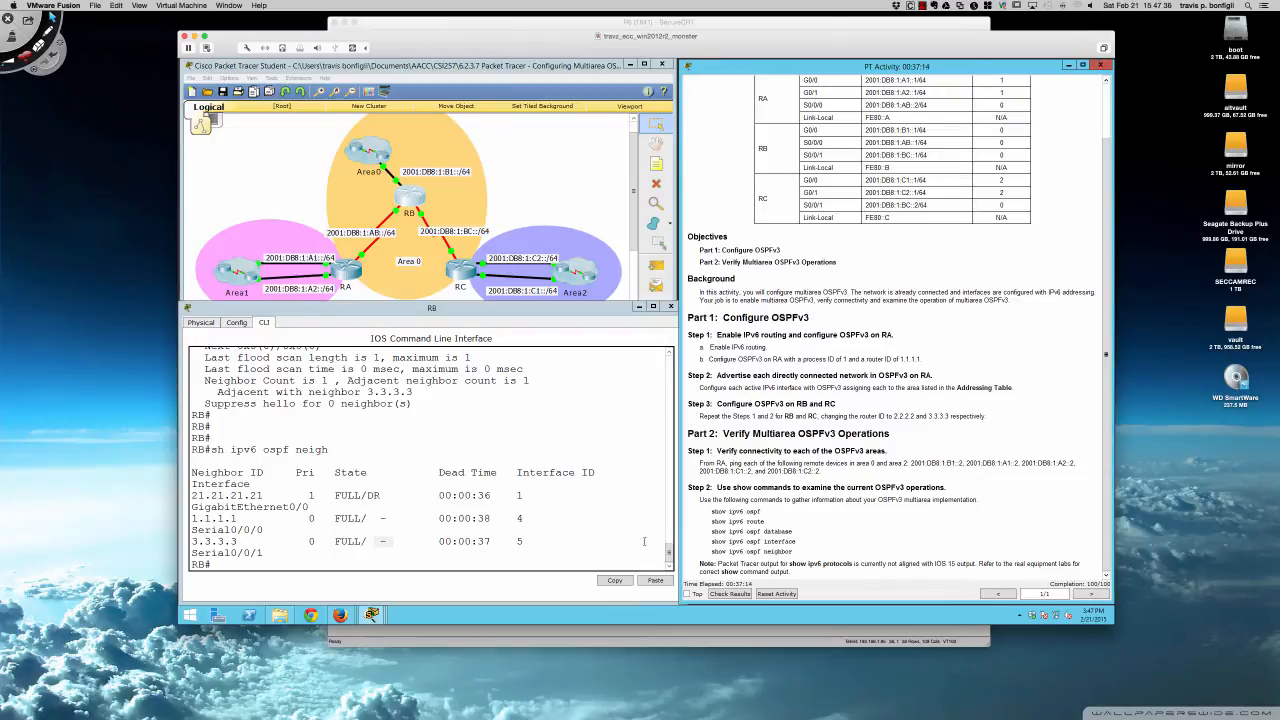
pyautogui.click(594, 518)
pyautogui.press('Return')
pyautogui.press('Return')
pyautogui.press('Return')
pyautogui.press('Return')
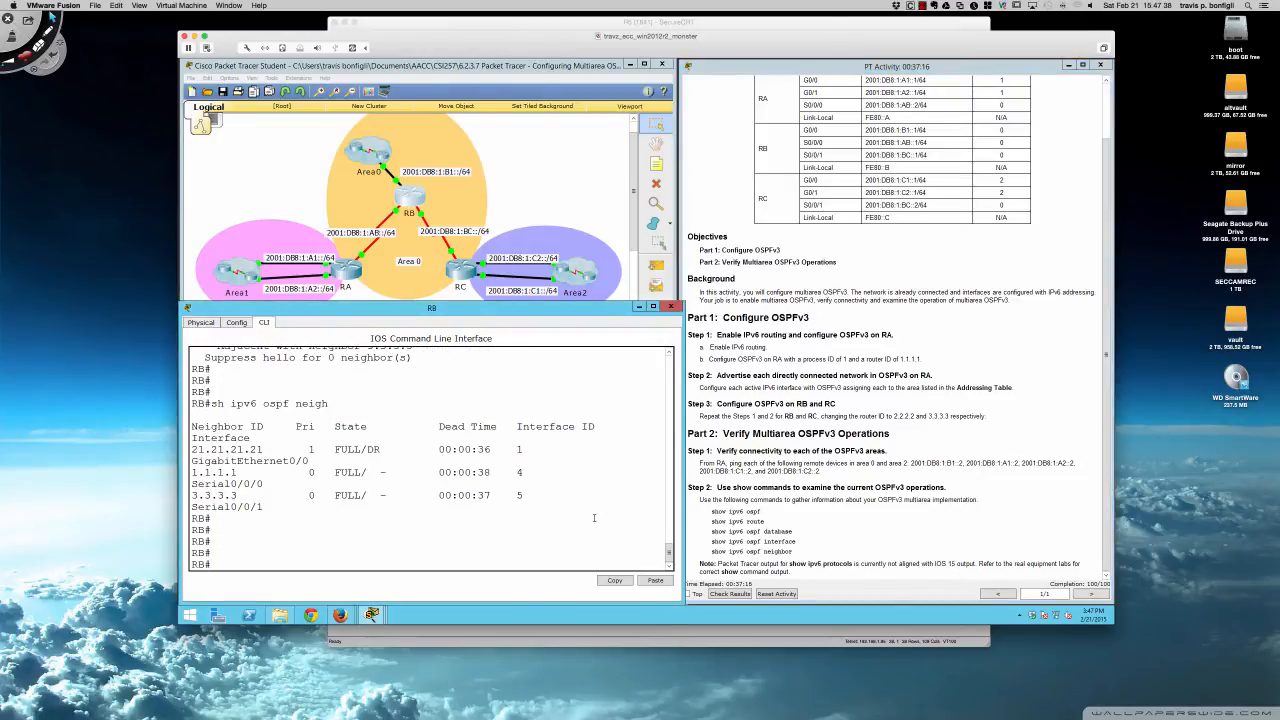
pyautogui.write('sh ipv6 pro')
pyautogui.press('Tab')
pyautogui.press('Return')
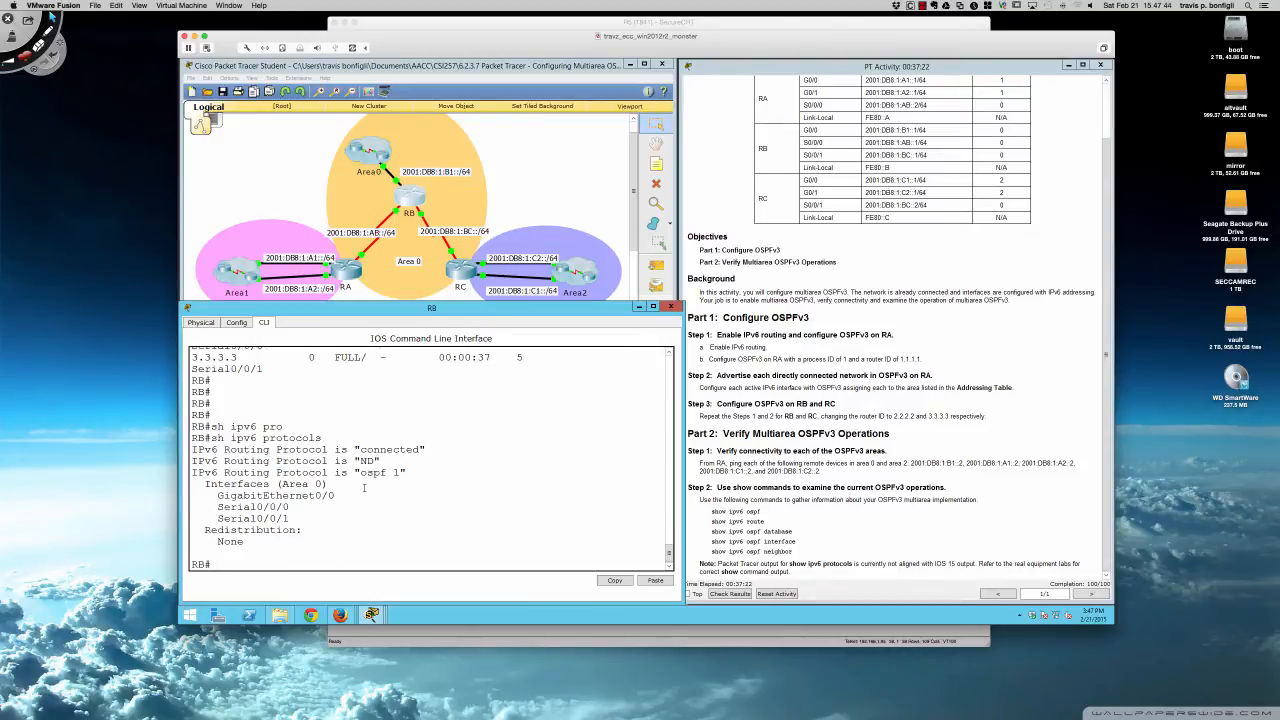
pyautogui.moveTo(355, 472); pyautogui.dragTo(406, 472)
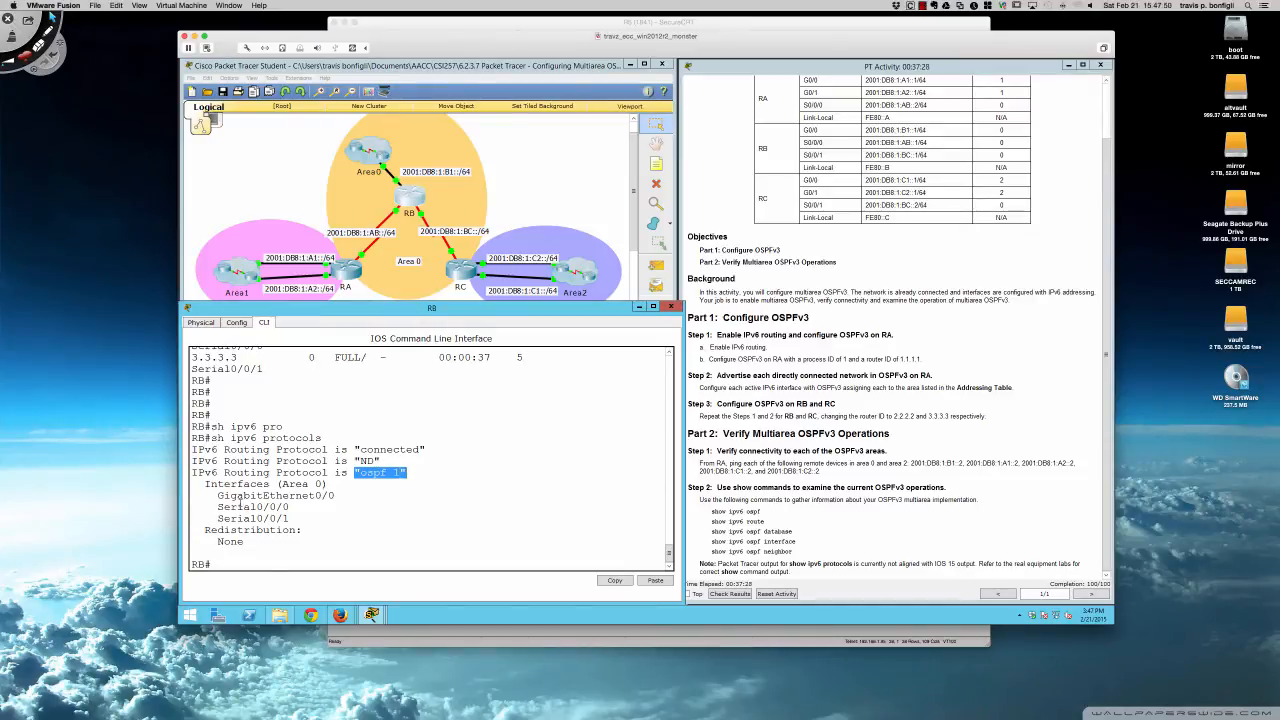
pyautogui.moveTo(209, 484); pyautogui.dragTo(300, 530)
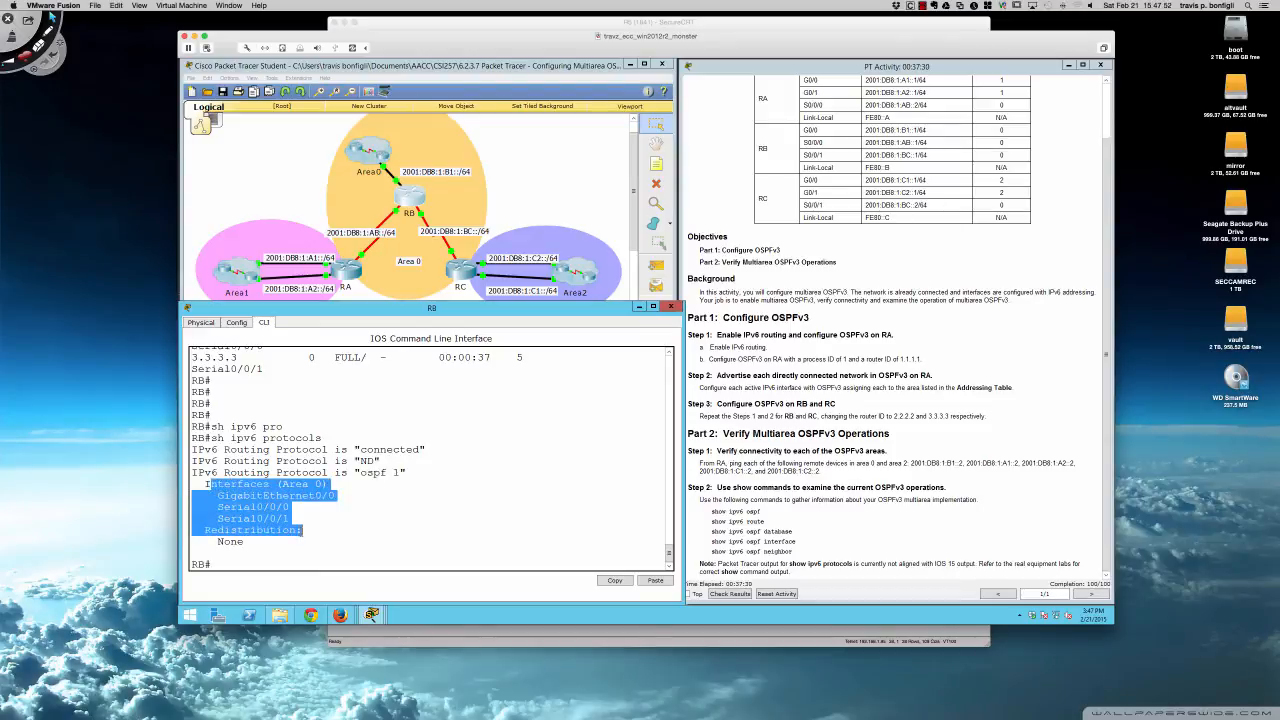
# Switch to the CE-2 router session in SecureCRT and enter privileged EXEC mode.
pyautogui.click(478, 637)
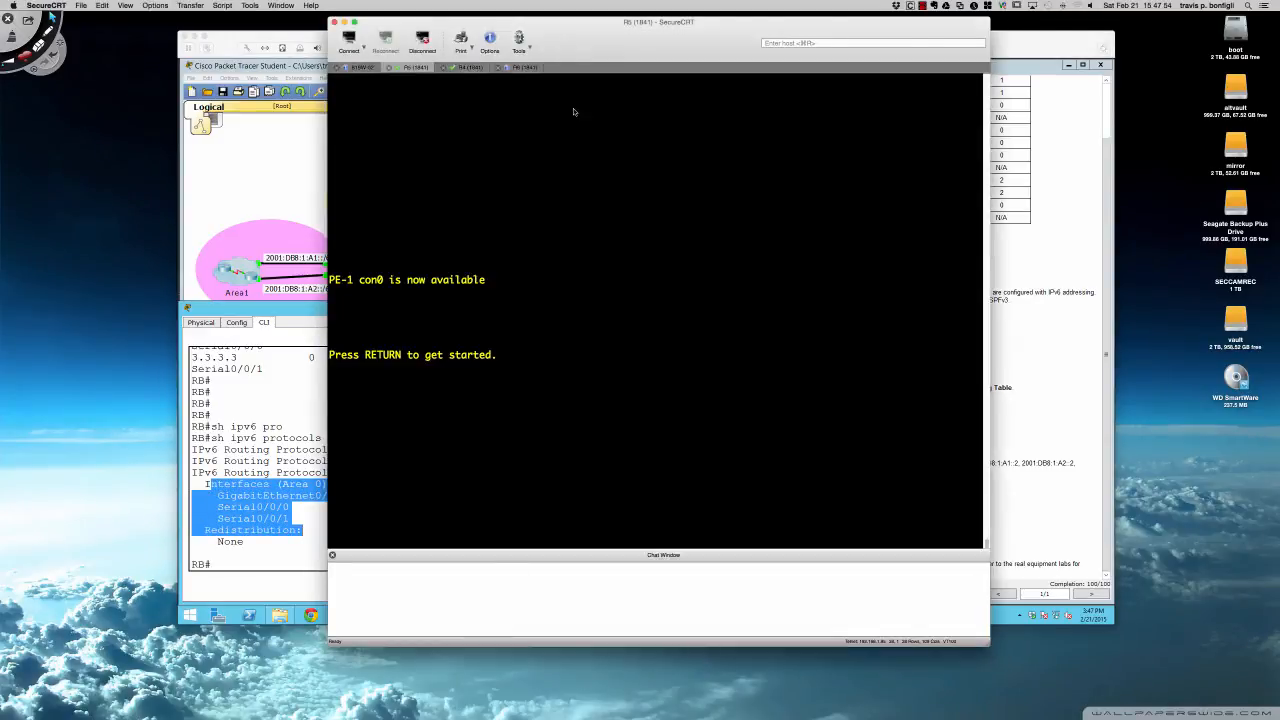
pyautogui.click(523, 68)
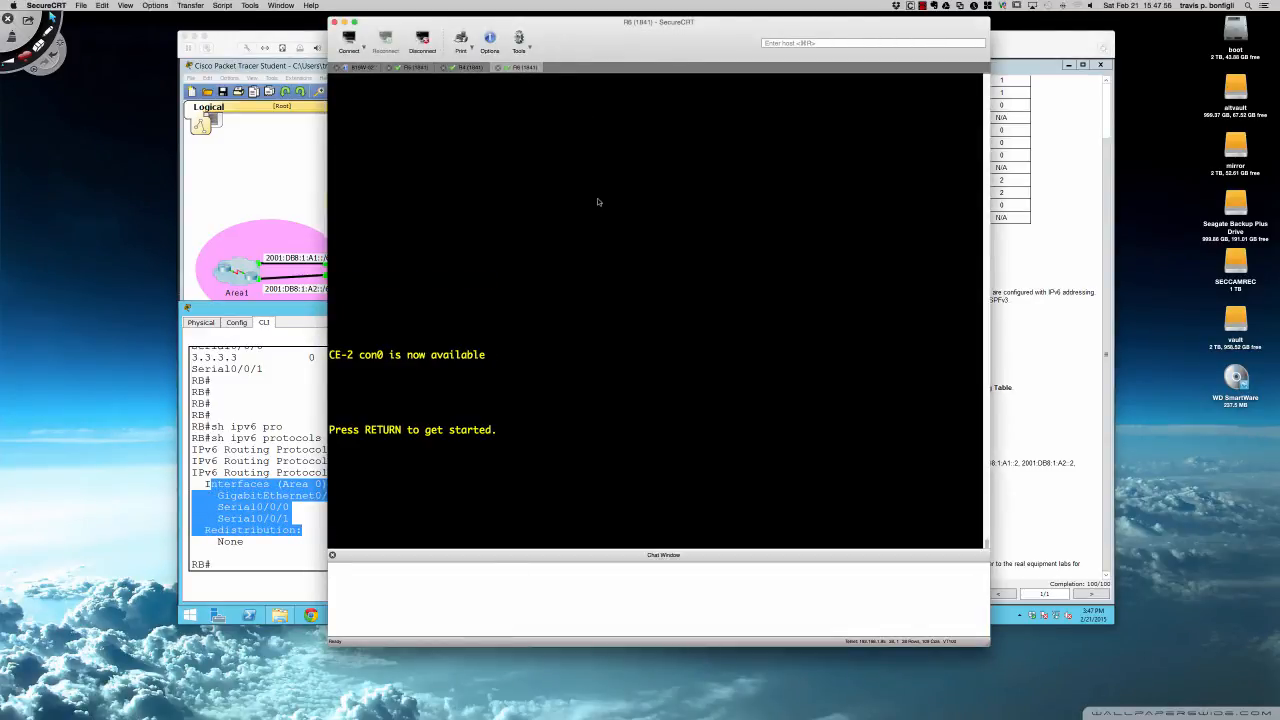
pyautogui.press('Return')
pyautogui.press('Return')
pyautogui.press('Return')
pyautogui.press('Return')
pyautogui.press('Return')
pyautogui.press('Return')
pyautogui.write('en')
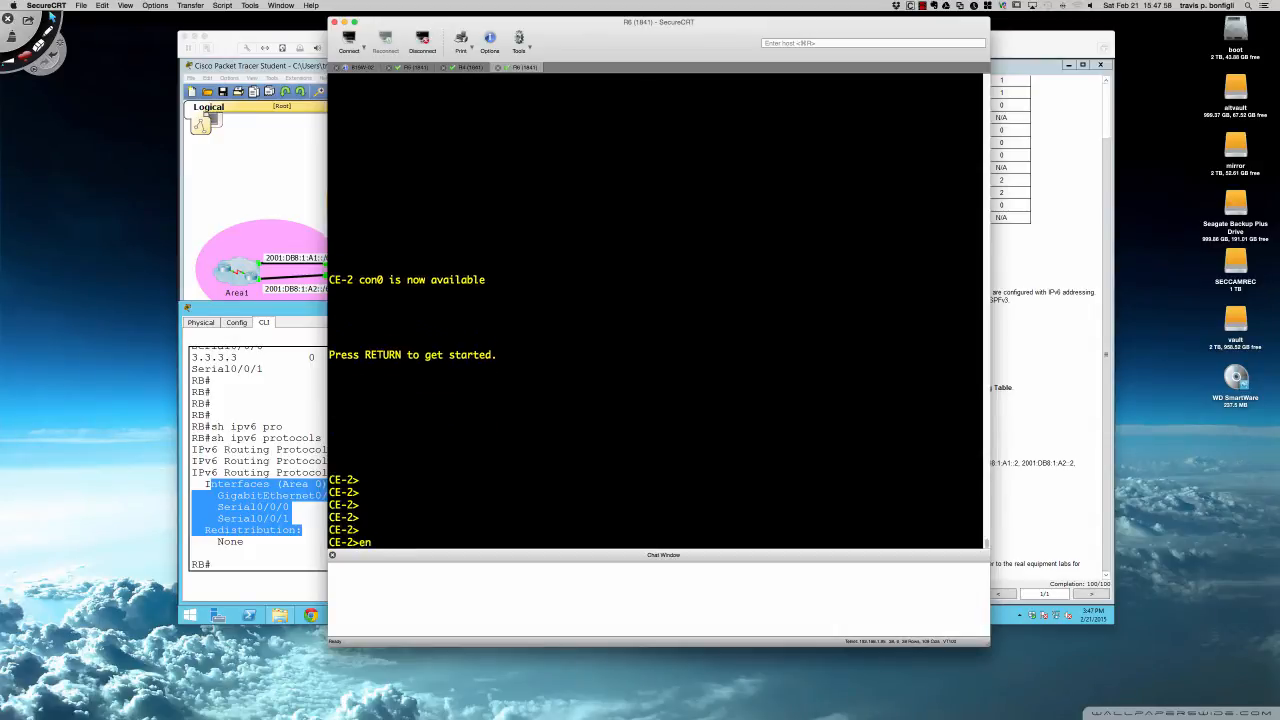
pyautogui.press('Return')
pyautogui.press('Return')
pyautogui.press('Return')
pyautogui.press('Return')
pyautogui.press('Return')
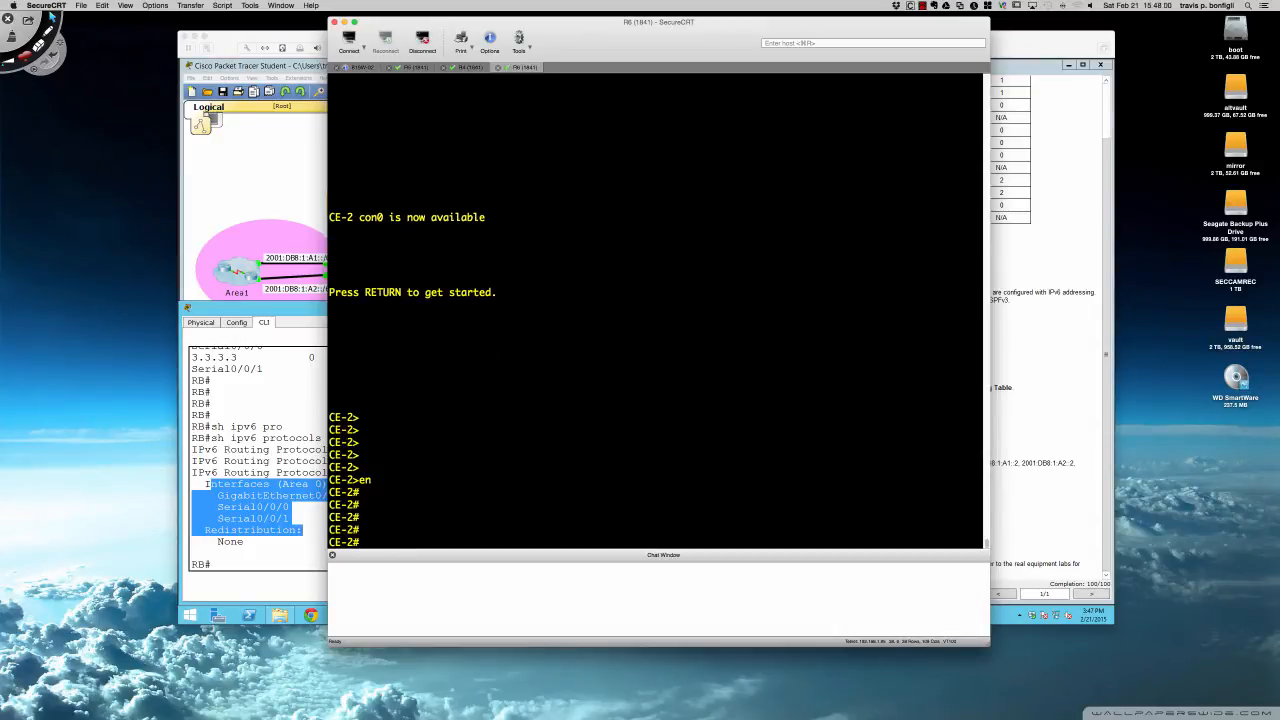
# Enter global configuration mode on CE-2 and enable IPv6 unicast routing.
pyautogui.write('conf t')
pyautogui.press('Return')
pyautogui.write('ip')
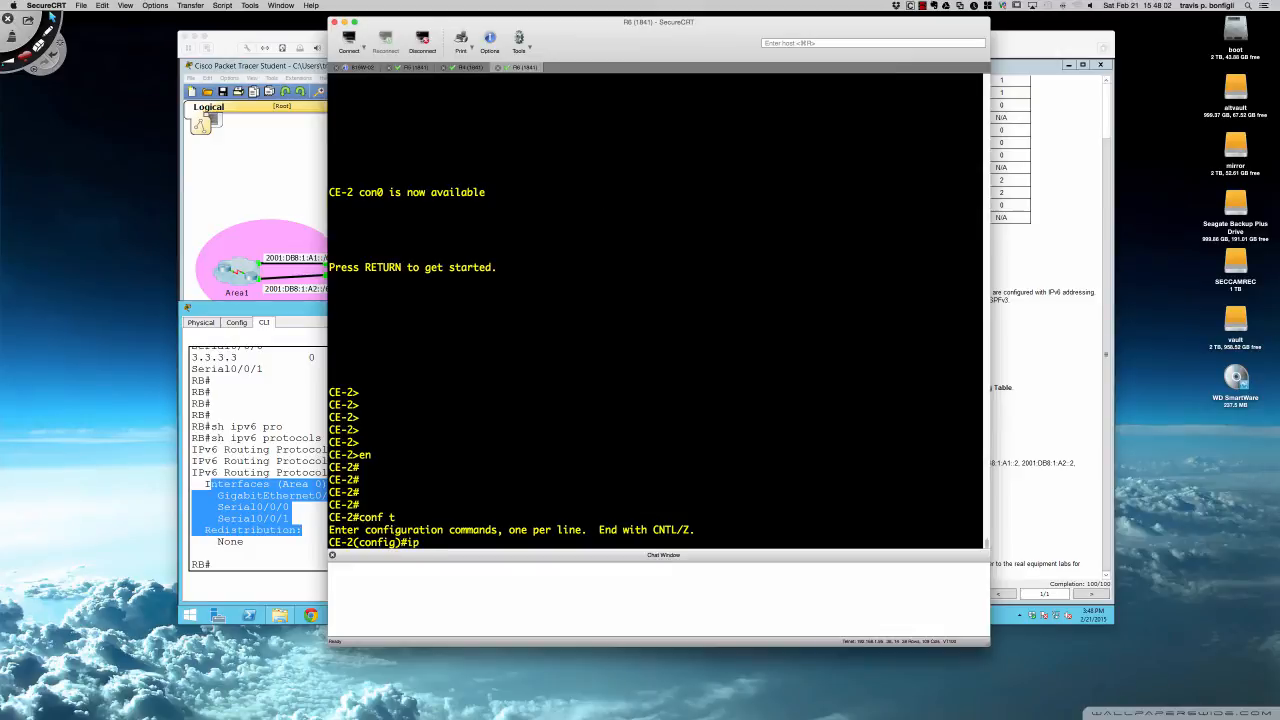
pyautogui.write('v6 uni')
pyautogui.press('Tab')
pyautogui.press('Return')
pyautogui.press('Return')
pyautogui.press('Return')
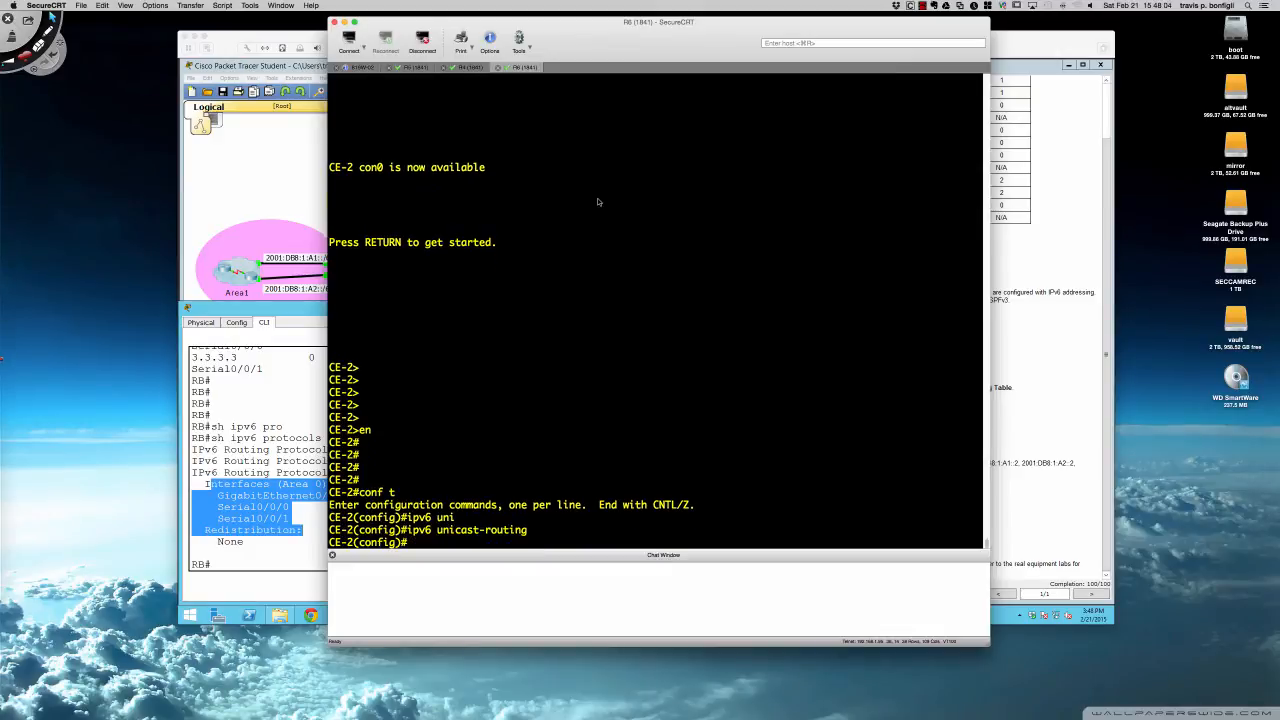
pyautogui.press('Return')
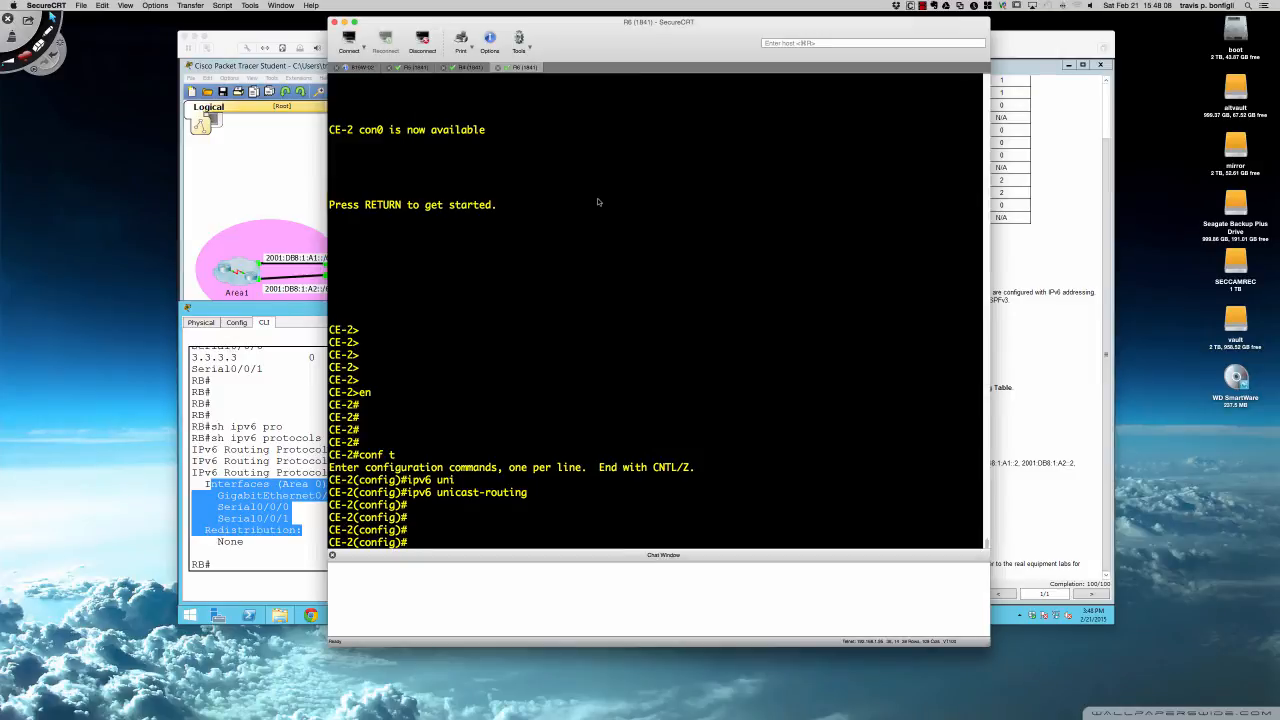
# Create OSPFv3 process 100 on CE-2 and set its router ID to 1.1.1.1.
pyautogui.write('ipv6 router ospf 100')
pyautogui.press('Return')
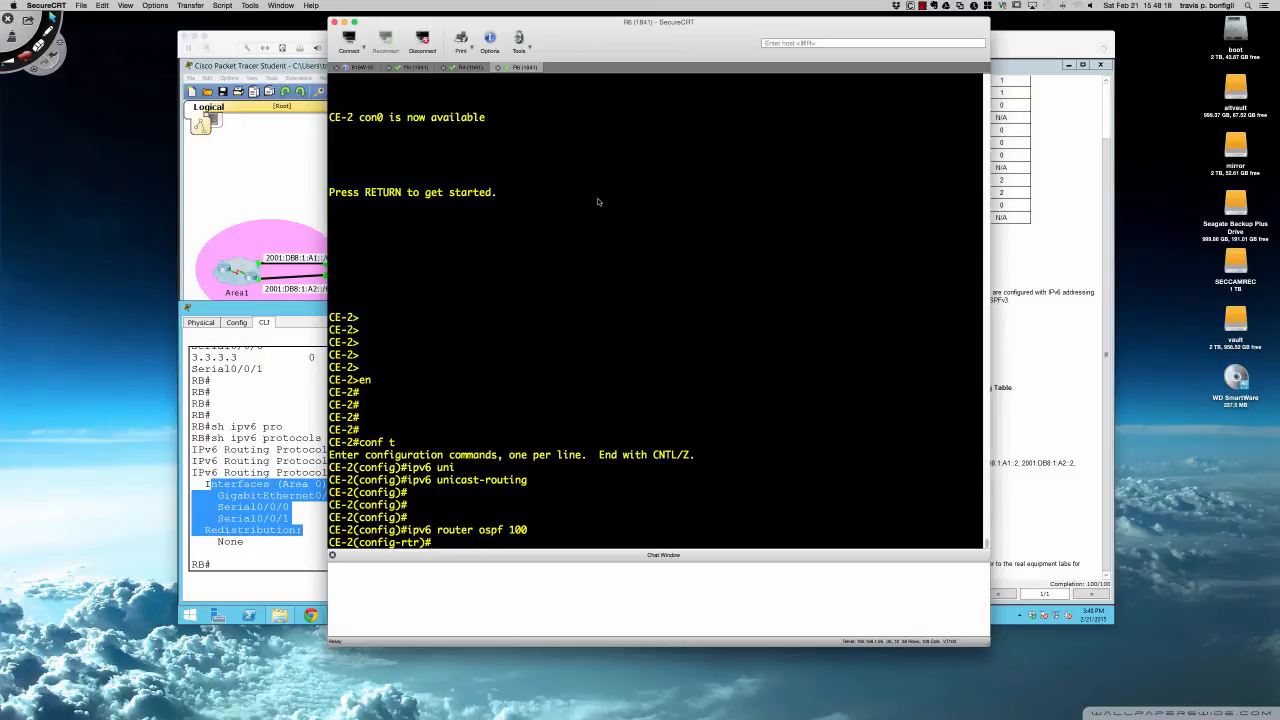
pyautogui.press('Return')
pyautogui.press('Return')
pyautogui.press('Return')
pyautogui.write('router')
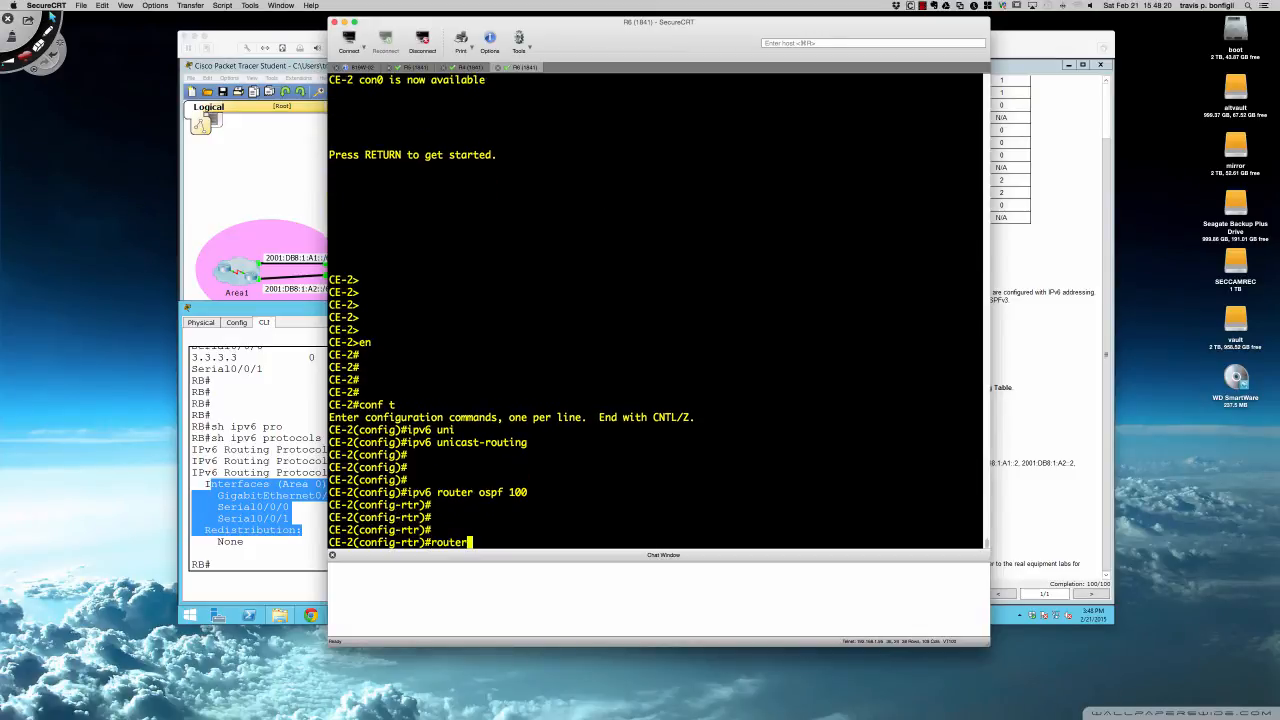
pyautogui.press('Tab')
pyautogui.write('1.1.1.1')
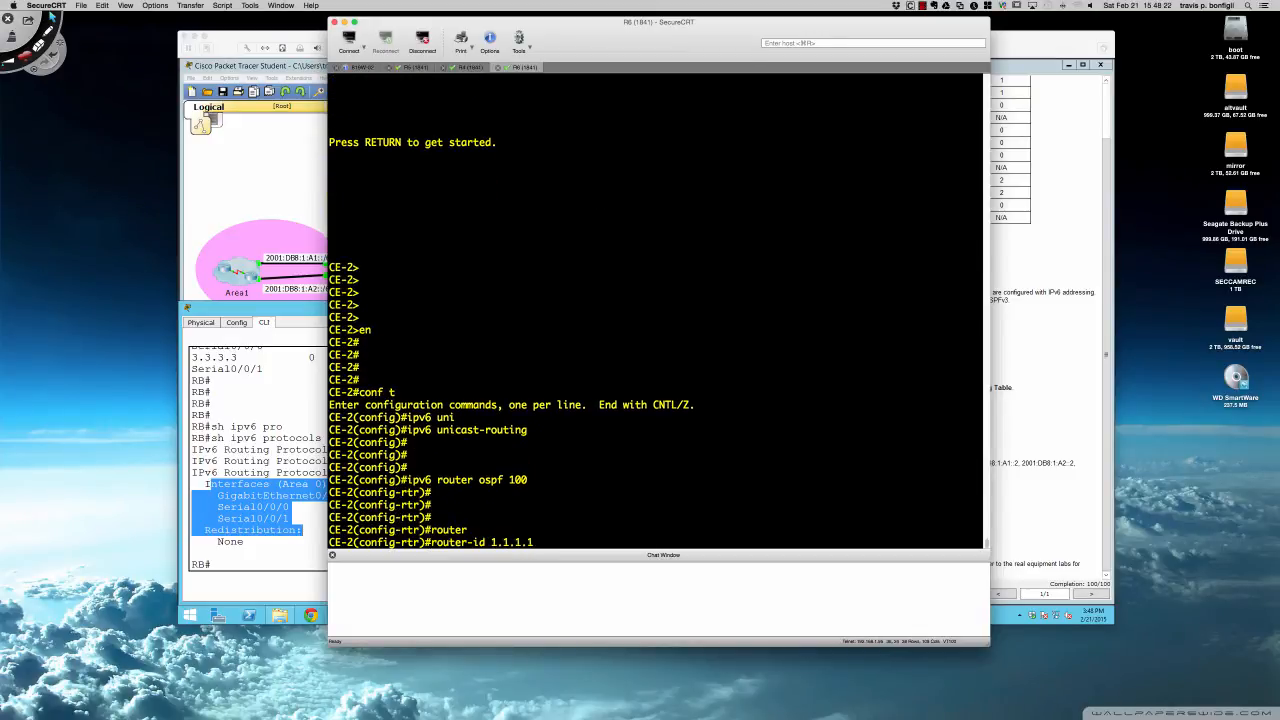
pyautogui.press('Return')
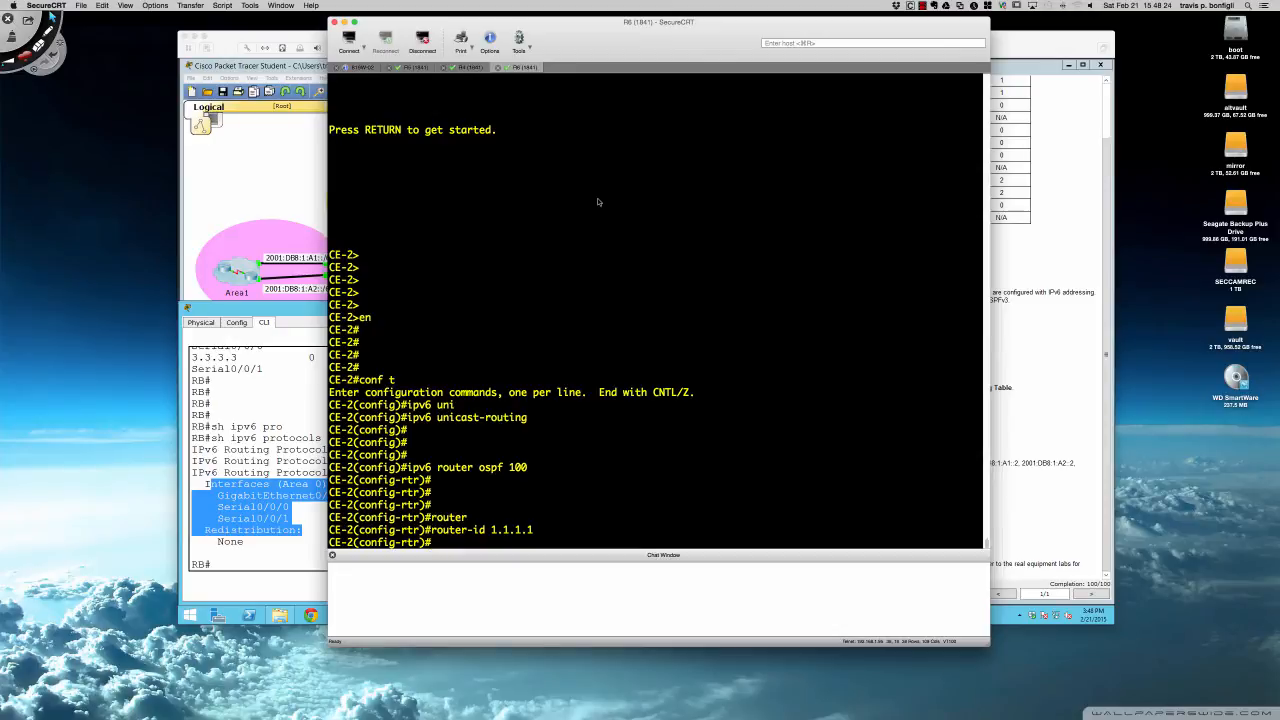
# Run "do sh ip int bri" on CE-2 to list its interfaces and their status.
pyautogui.write('do sh ip int bri')
pyautogui.press('Return')
pyautogui.press('Return')
pyautogui.press('Return')
pyautogui.press('Return')
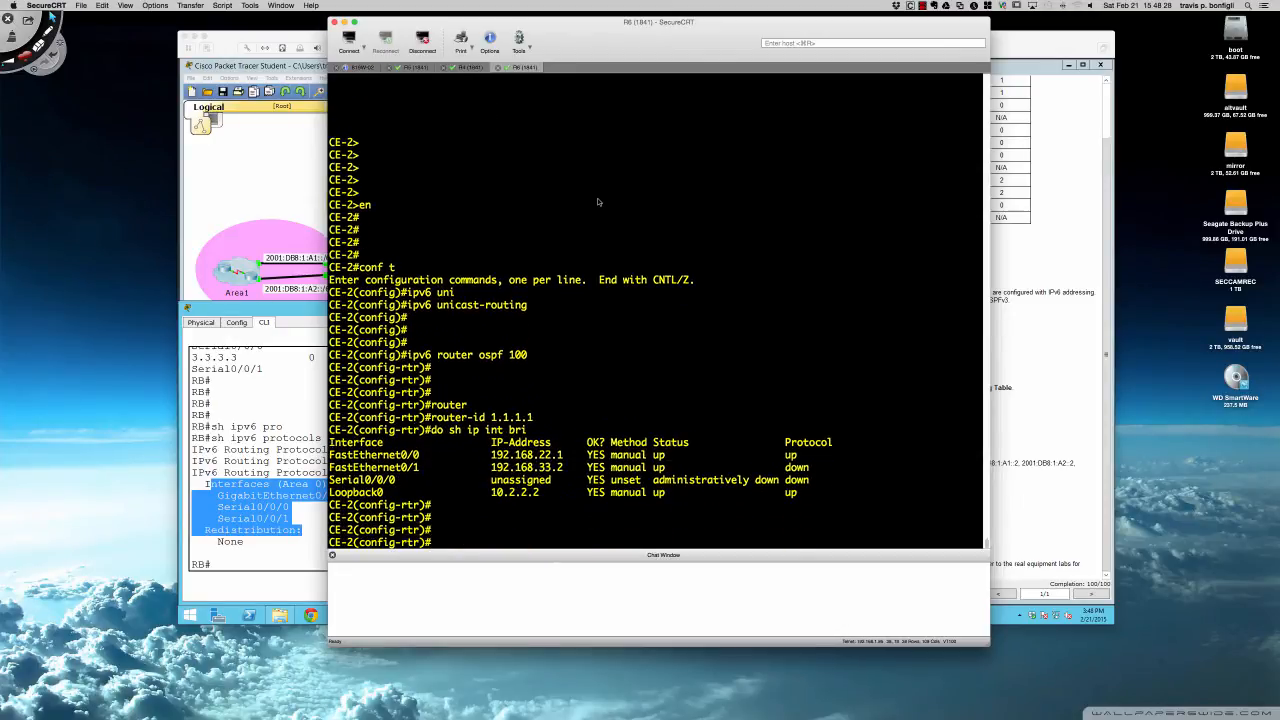
# Run "do sh ipv6 pro" on CE-2 and compare its output with RB's IPv6 protocols output in Packet Tracer.
pyautogui.write('do sh ipv6 pro')
pyautogui.press('Tab')
pyautogui.press('Return')
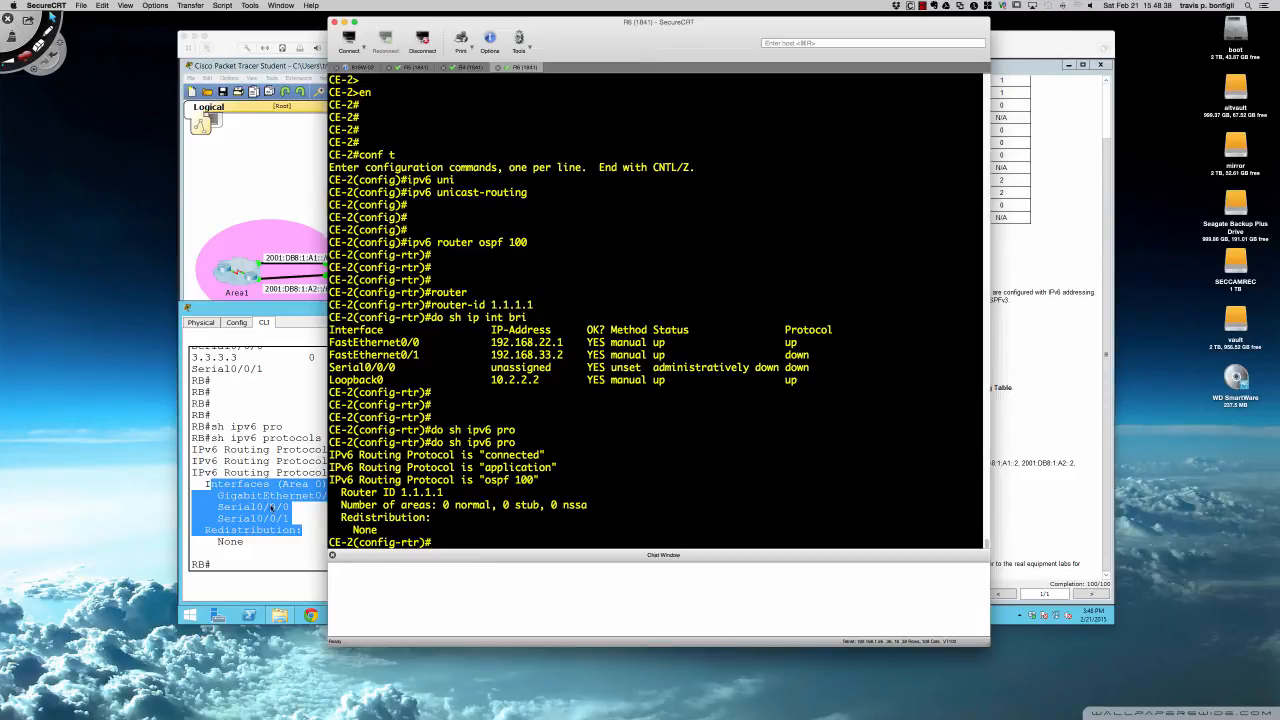
pyautogui.click(1018, 182)
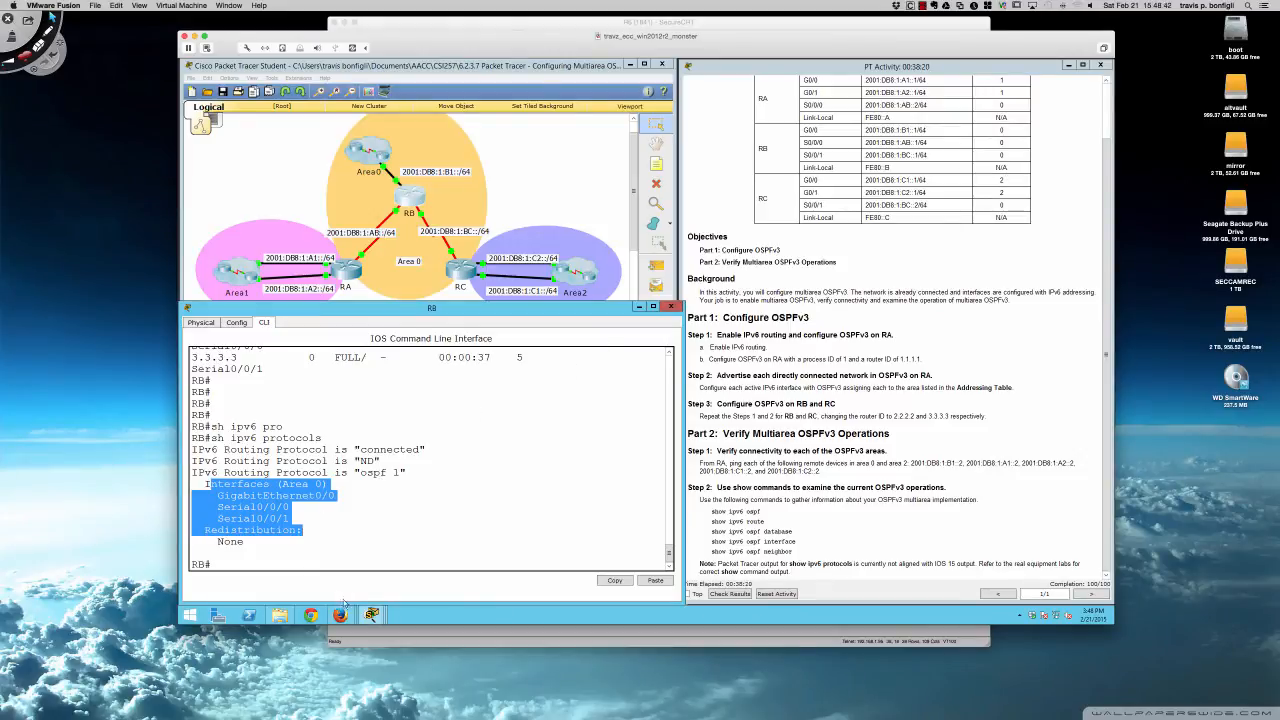
pyautogui.click(400, 644)
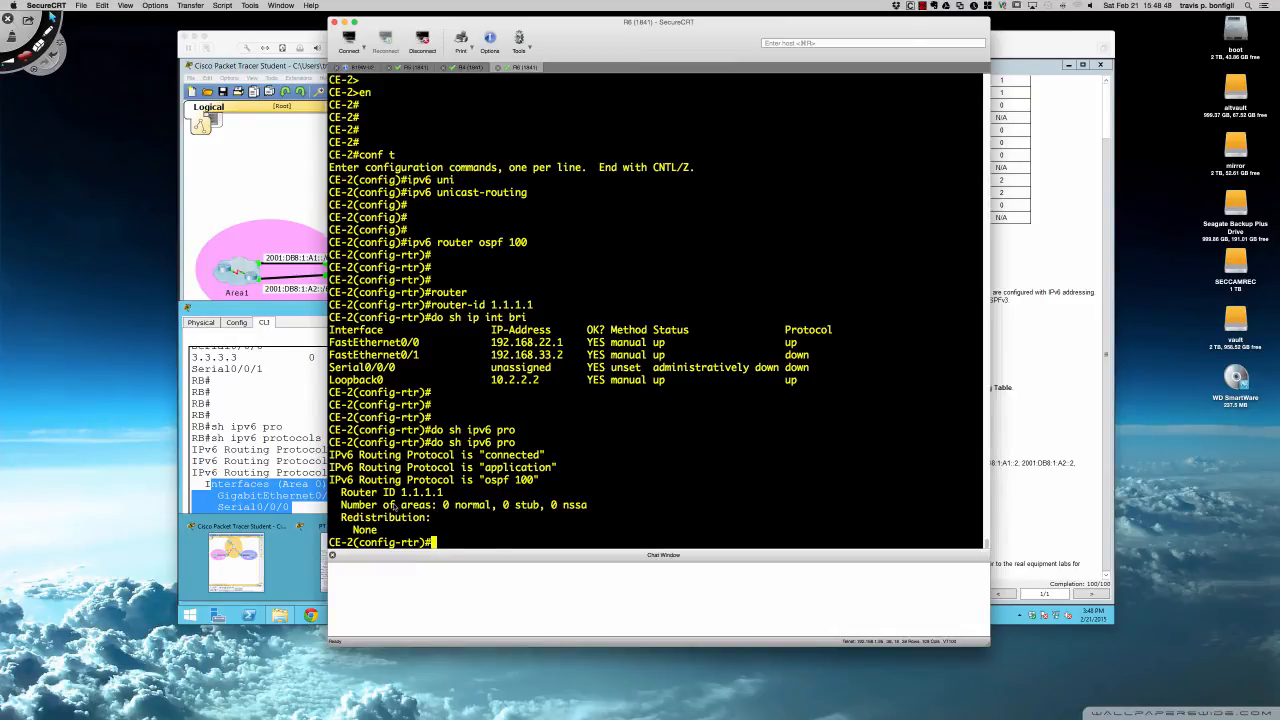
pyautogui.press('super+Tab')
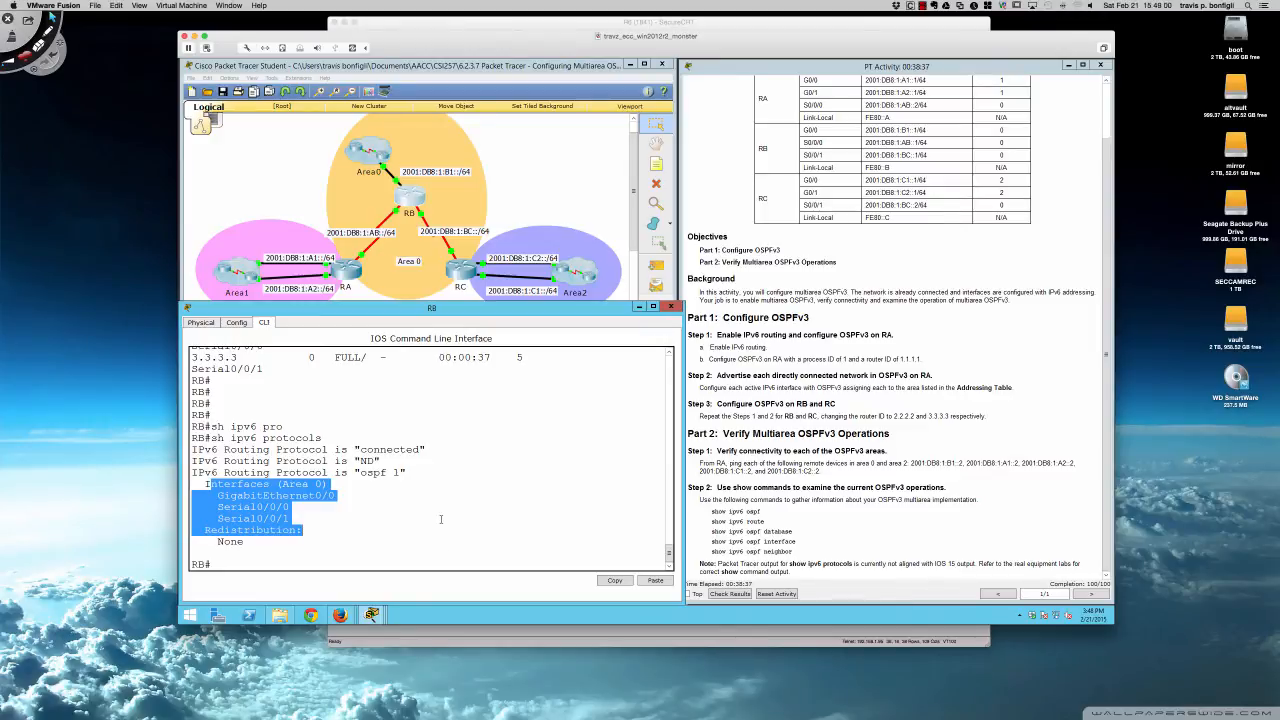
pyautogui.click(548, 638)
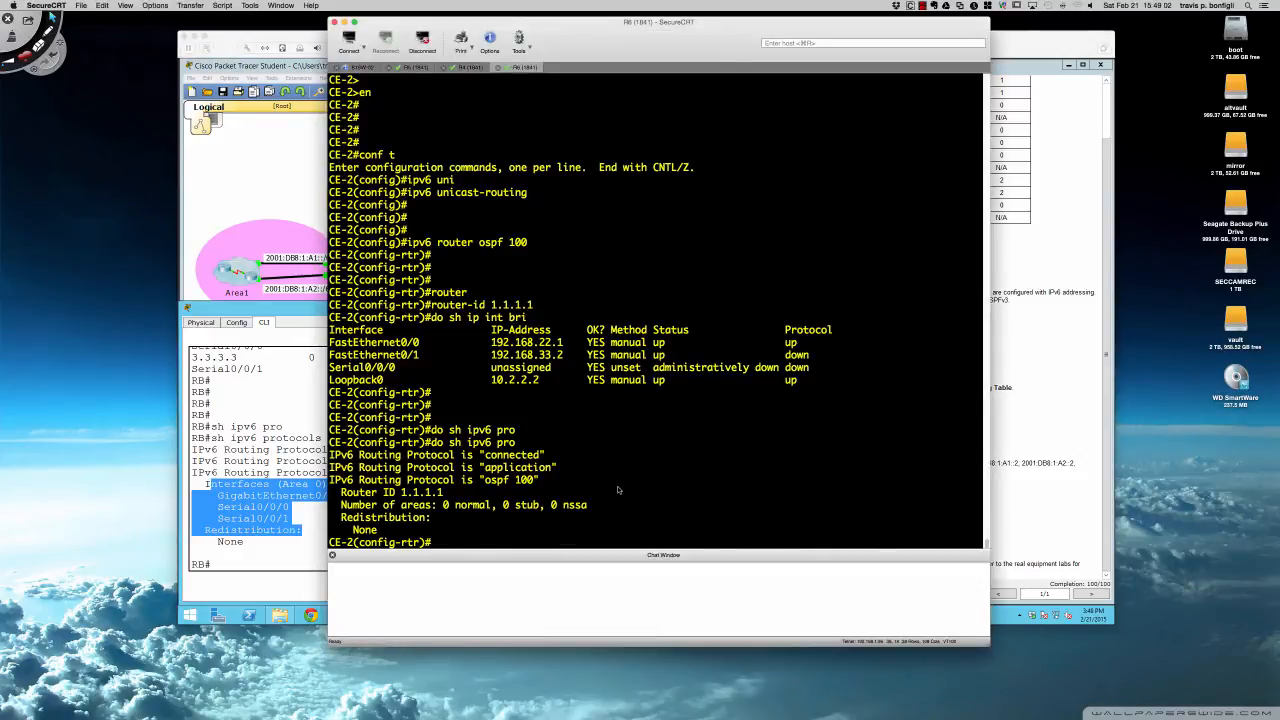
# Check CE-2's IOS version with "do sh ver", quit the paged output and review the earlier IPv6 protocols listing.
pyautogui.write('do sh ver')
pyautogui.press('Return')
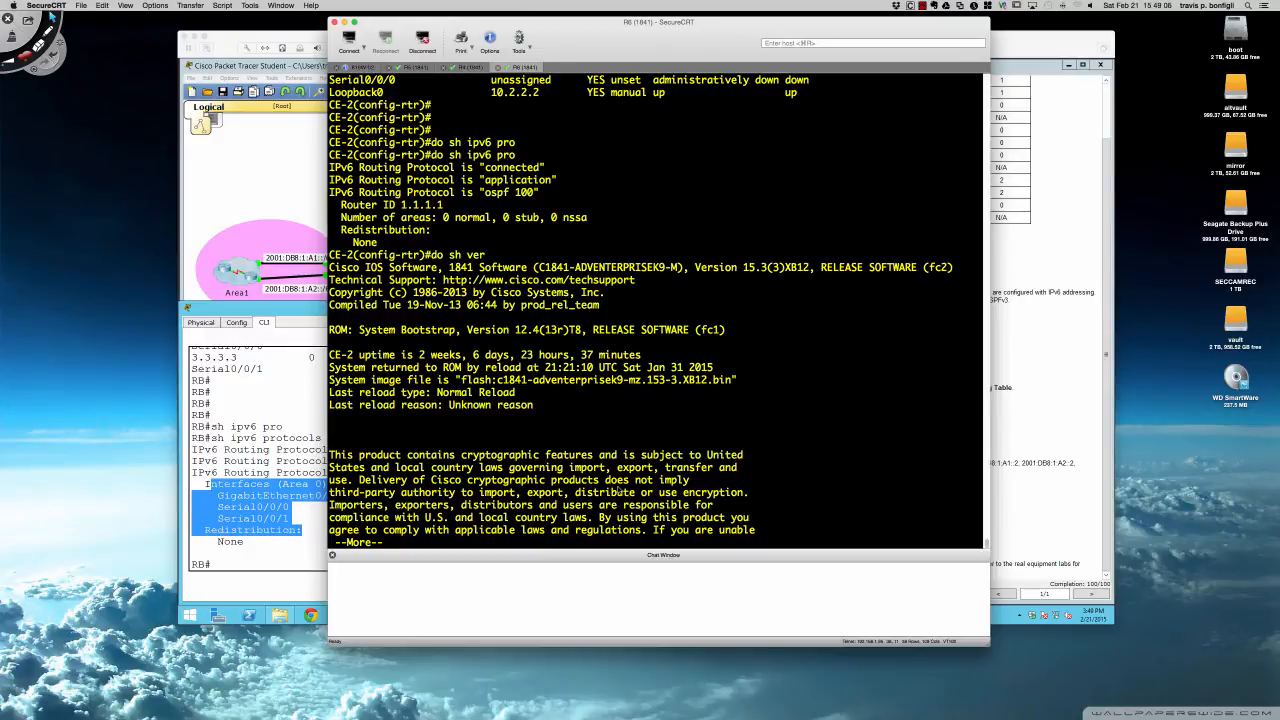
pyautogui.press('q')
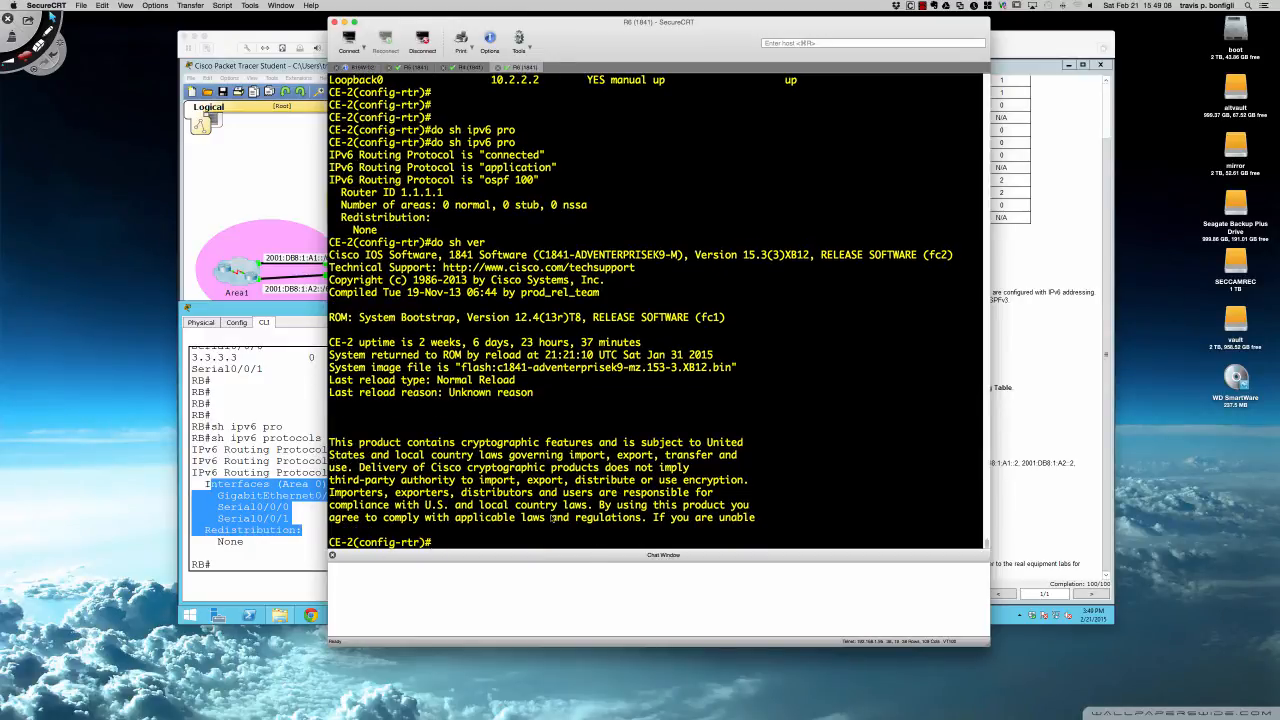
pyautogui.scroll(3, 497, 467)
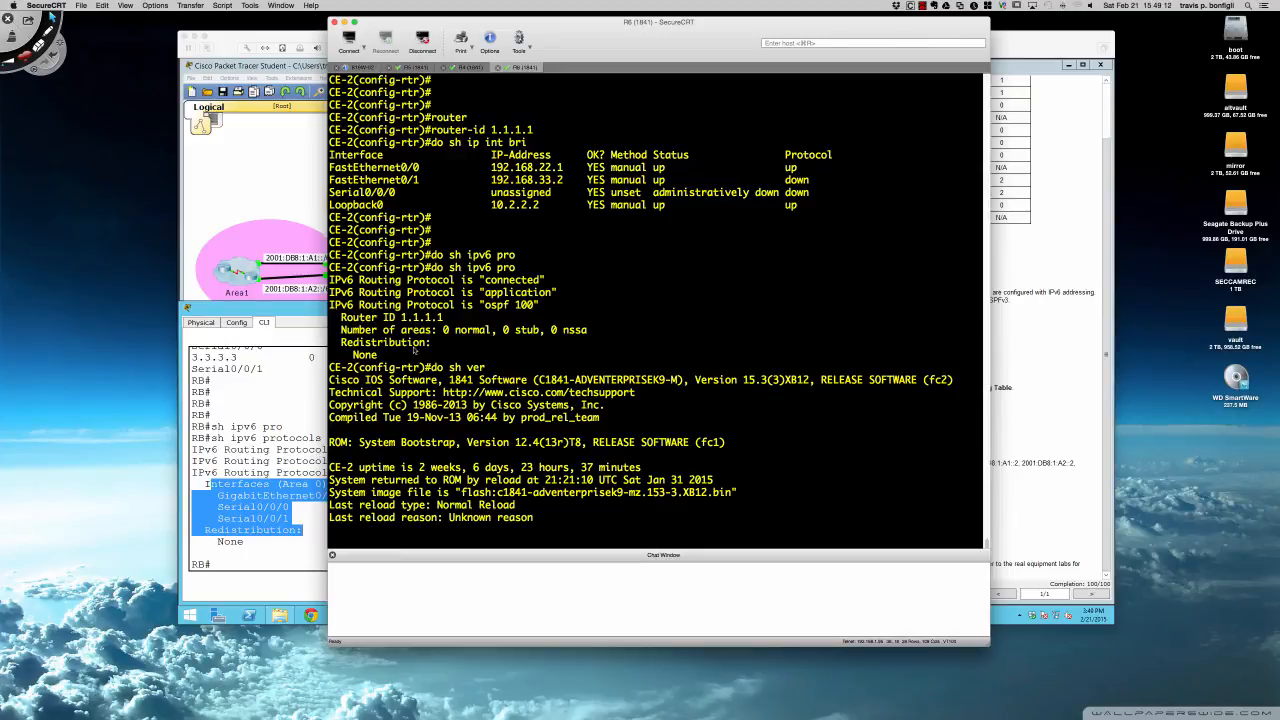
# Try to show CE-2's IPv4 routing protocols from router configuration mode with "sh ip pro" and "sh ip ospf pro".
pyautogui.press('Return')
pyautogui.write('sh')
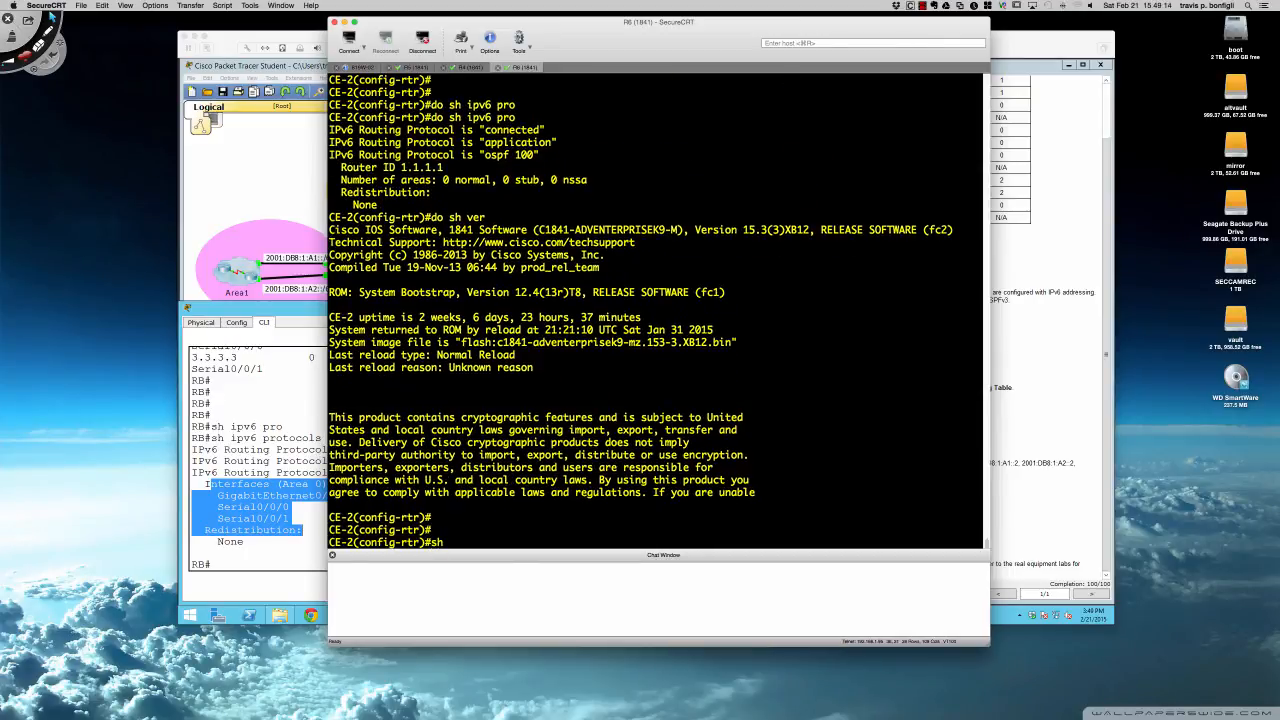
pyautogui.write(' ip pro')
pyautogui.press('Return')
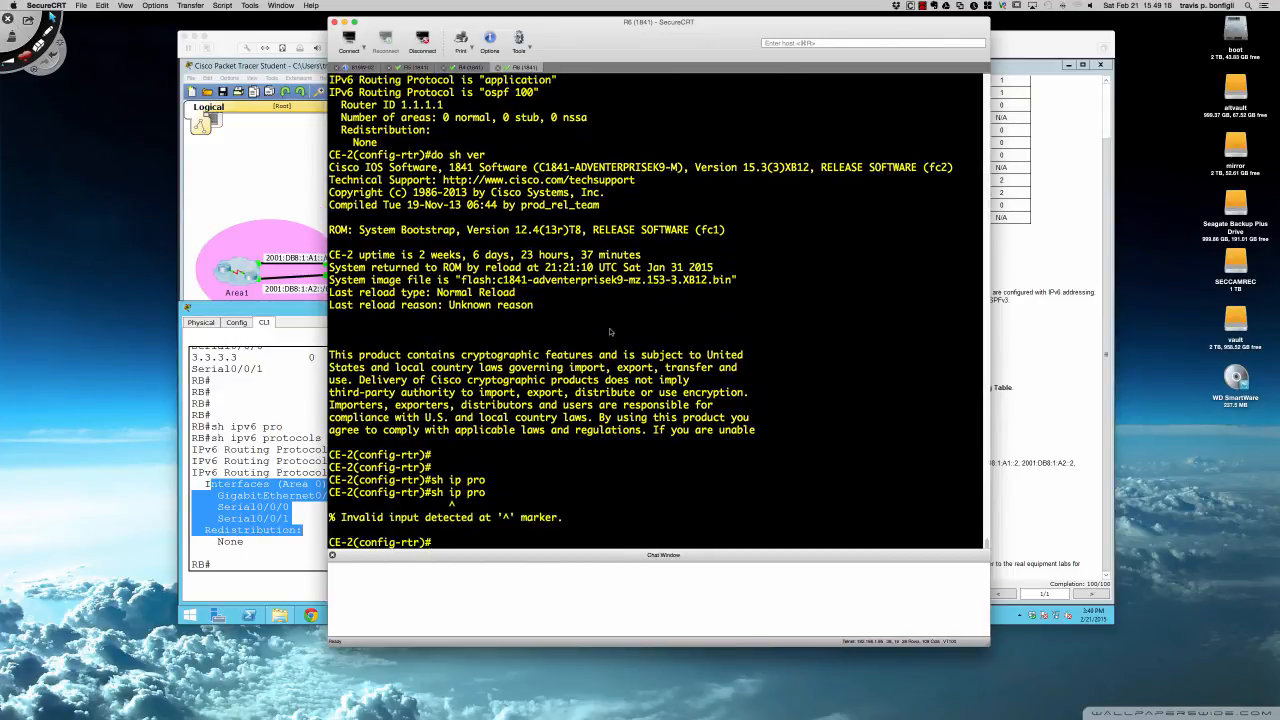
pyautogui.write('sh ip ospf pro')
pyautogui.press('Return')
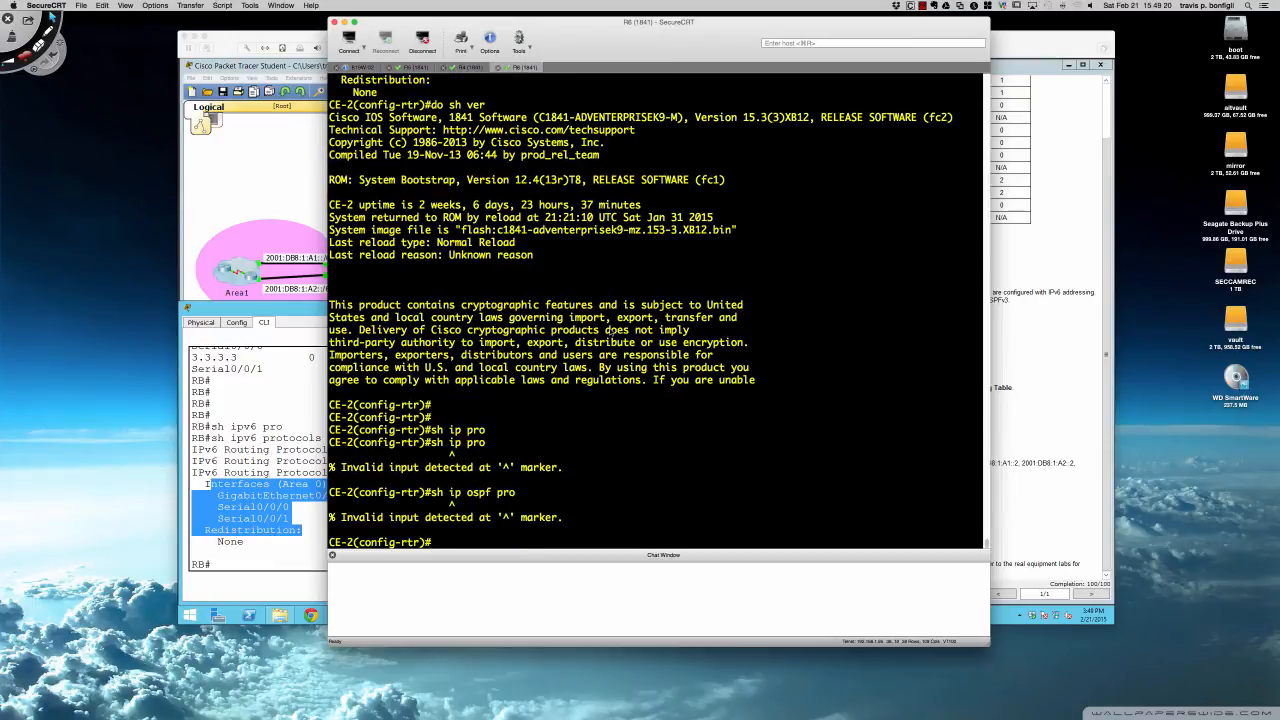
# Run "do sh ip protoc" on CE-2 and page through the whole IPv4 routing protocols output.
pyautogui.click(1022, 354)
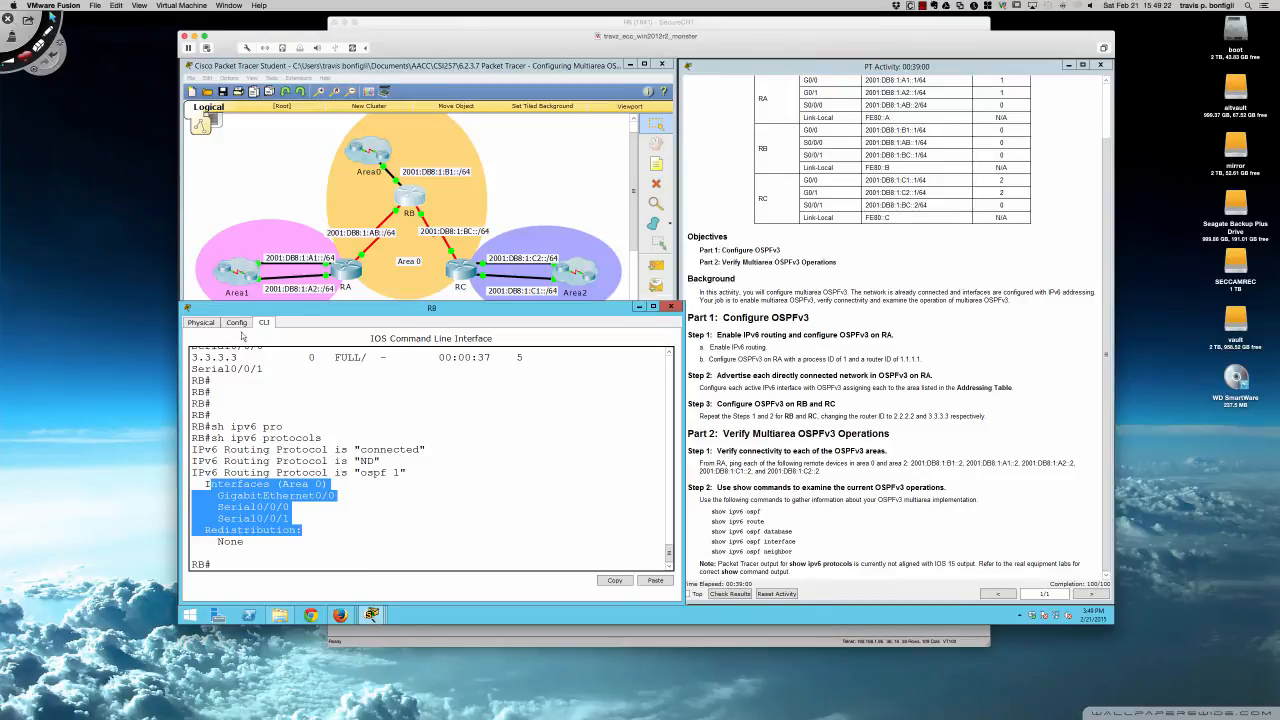
pyautogui.click(703, 632)
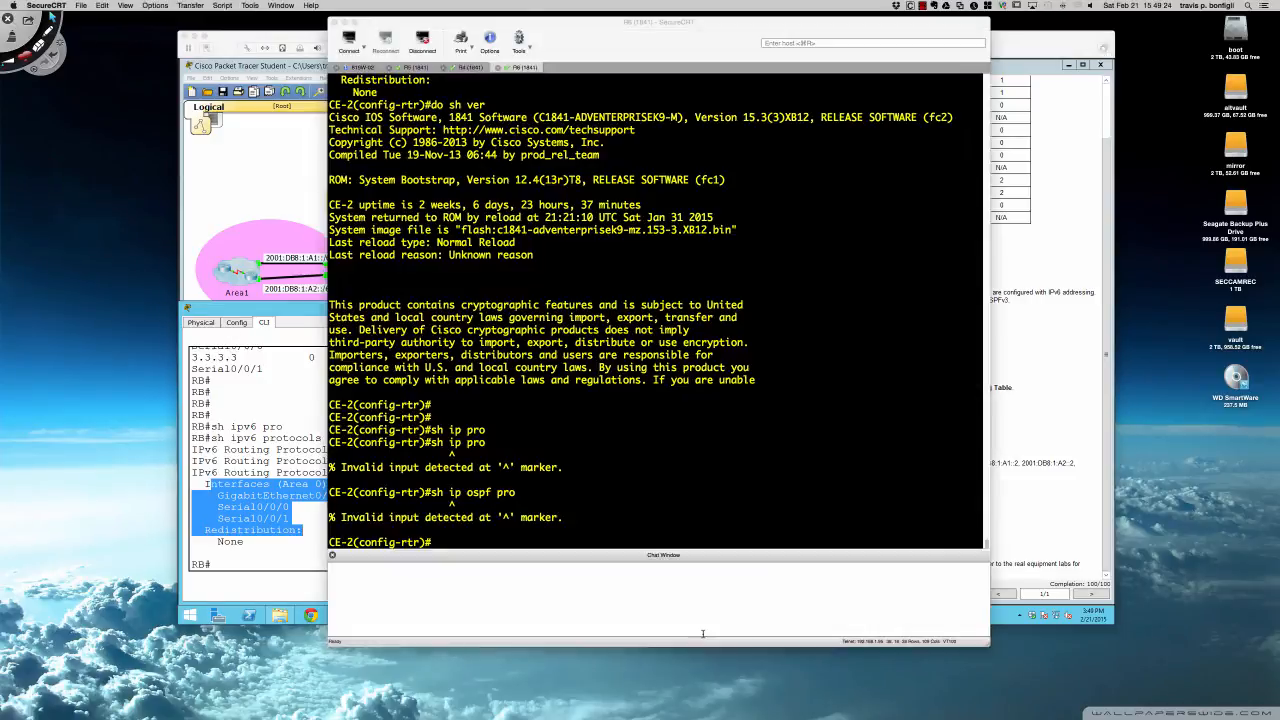
pyautogui.write('do sh ip pro')
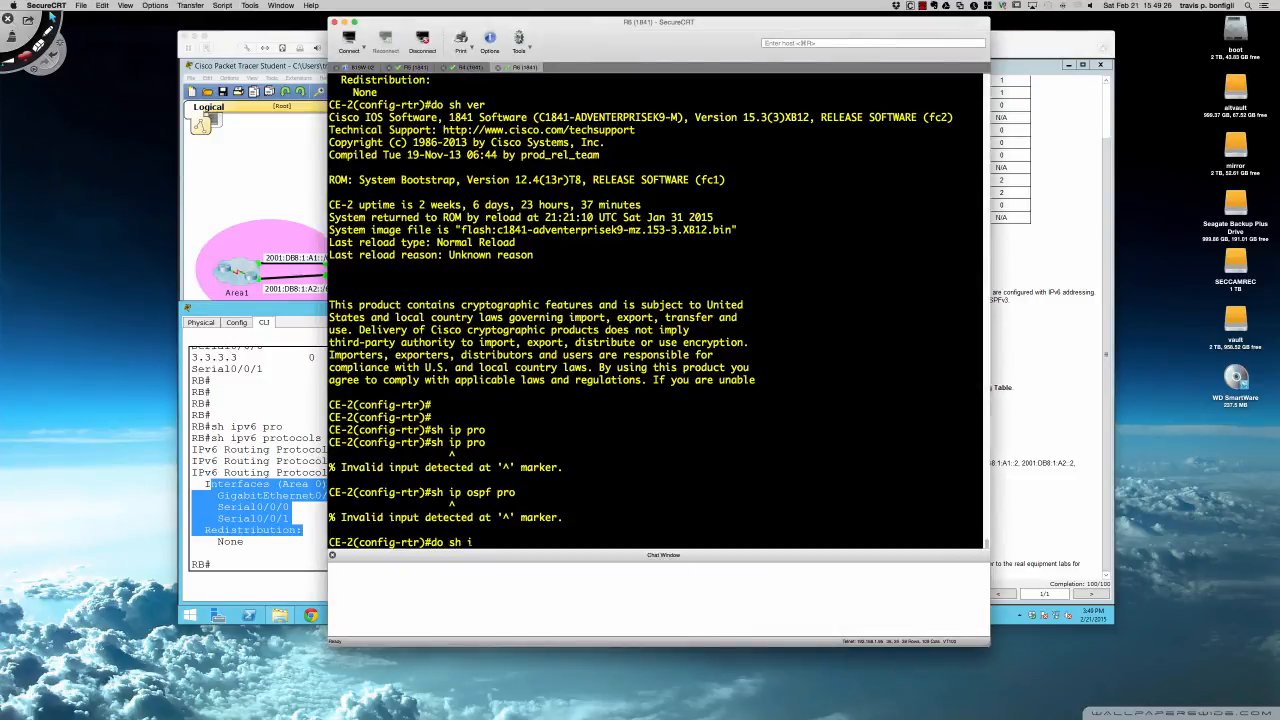
pyautogui.press('Tab')
pyautogui.press('Return')
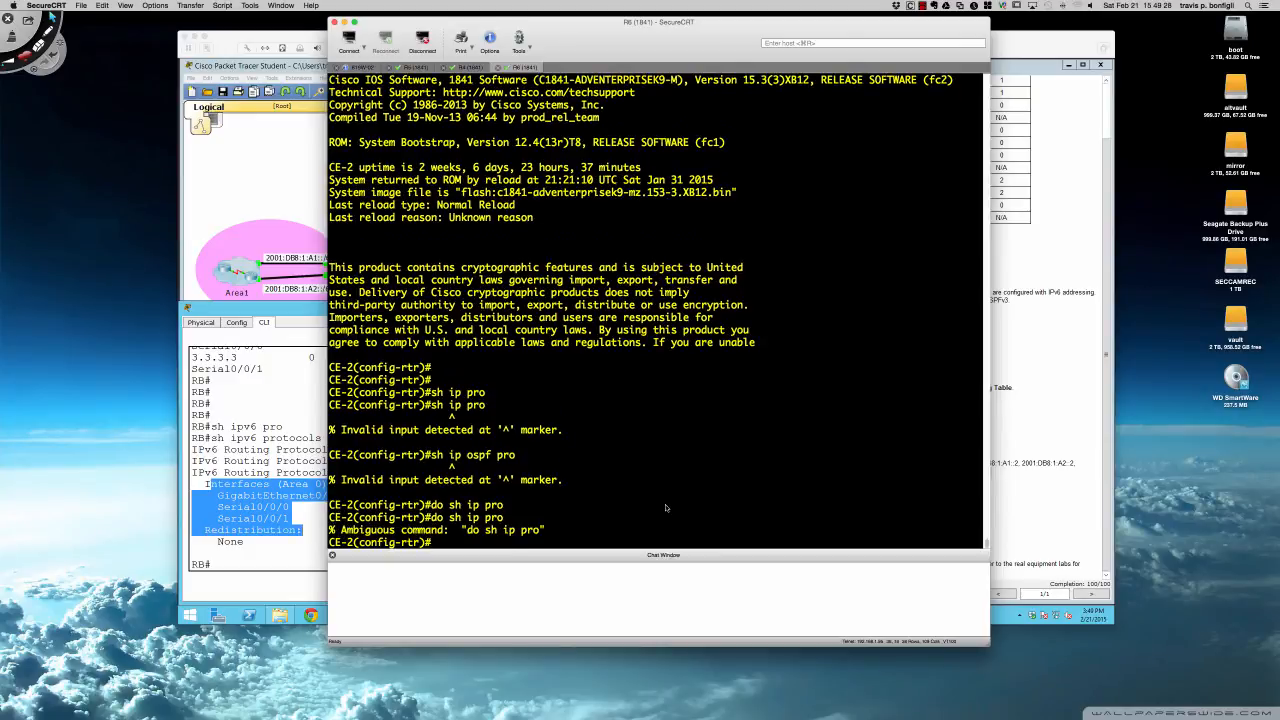
pyautogui.write('do sh ip protoc')
pyautogui.press('Return')
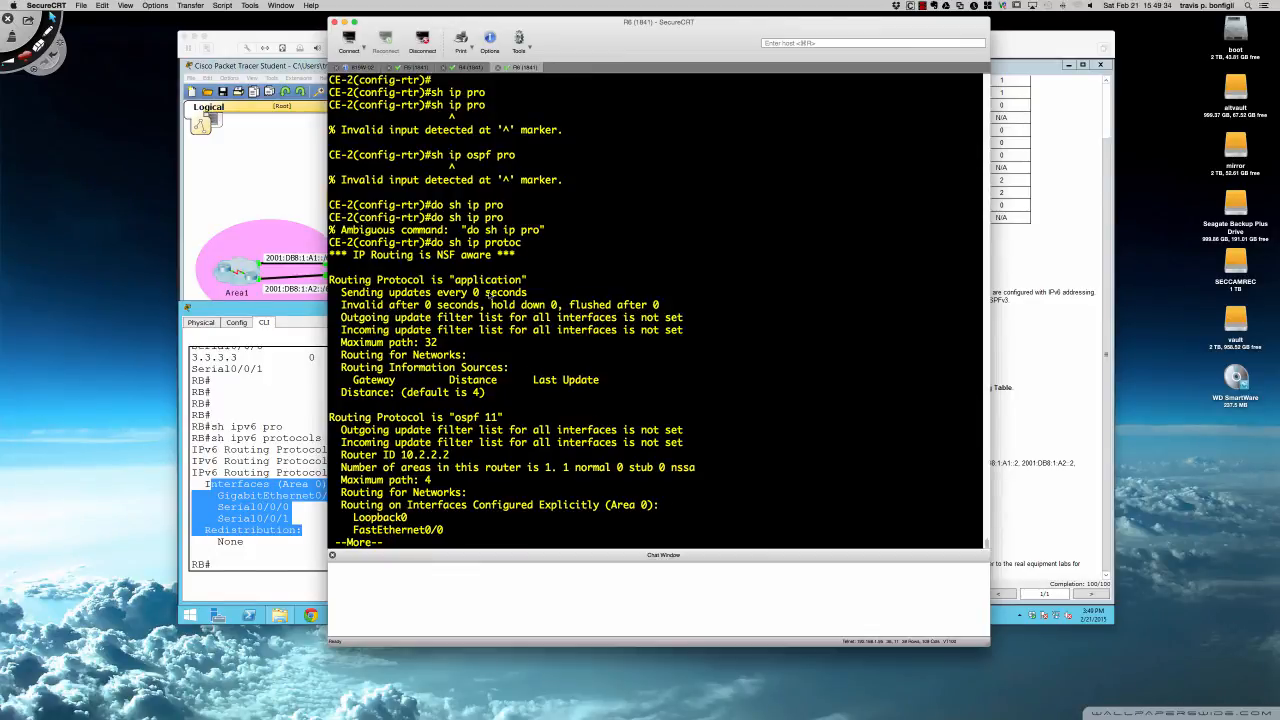
pyautogui.press('space')
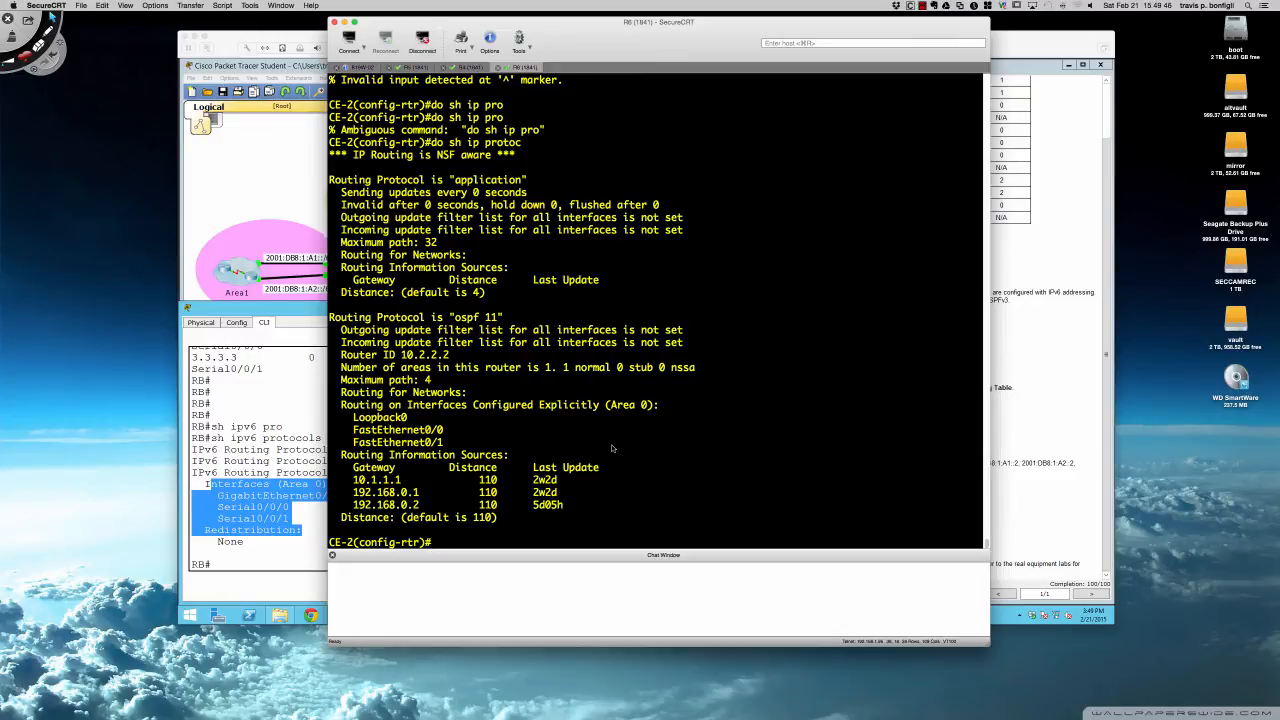
# List CE-2's interfaces with "do sh ip int bri" and enter interface configuration mode for FastEthernet0/0.
pyautogui.write('do sh ip int bri')
pyautogui.press('Return')
pyautogui.write('int fa0/')
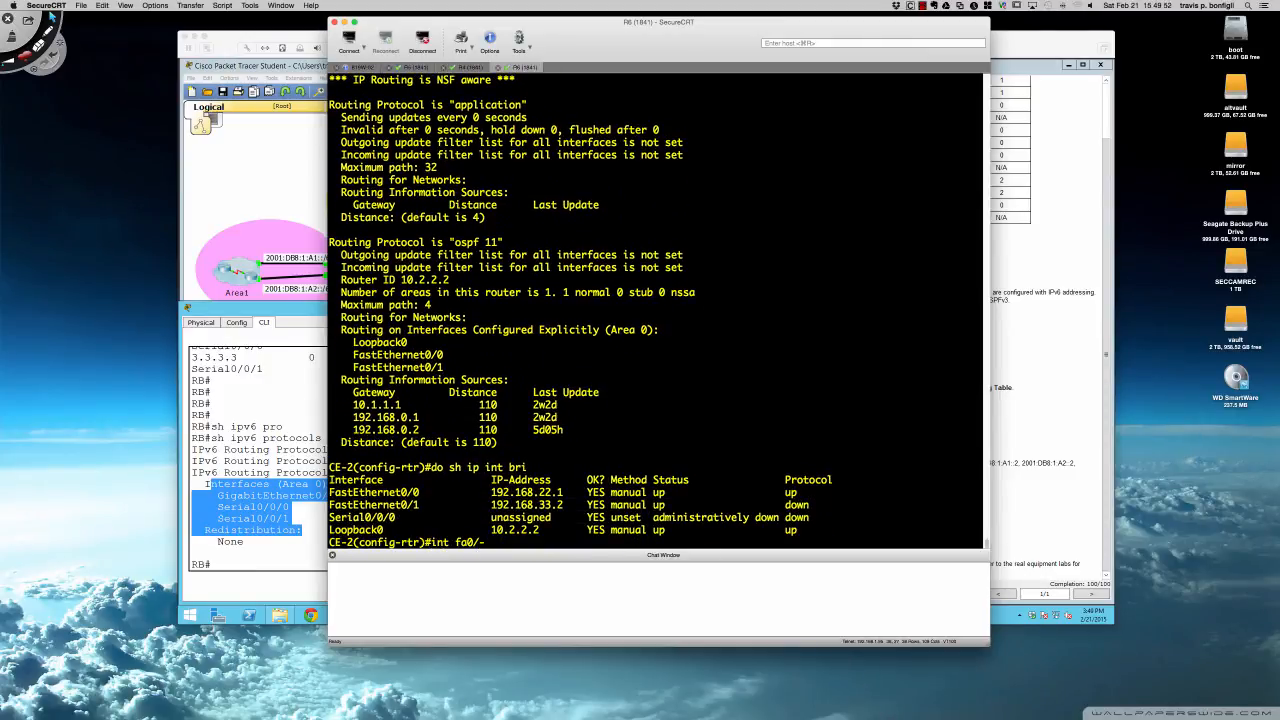
pyautogui.write('0')
pyautogui.press('Return')
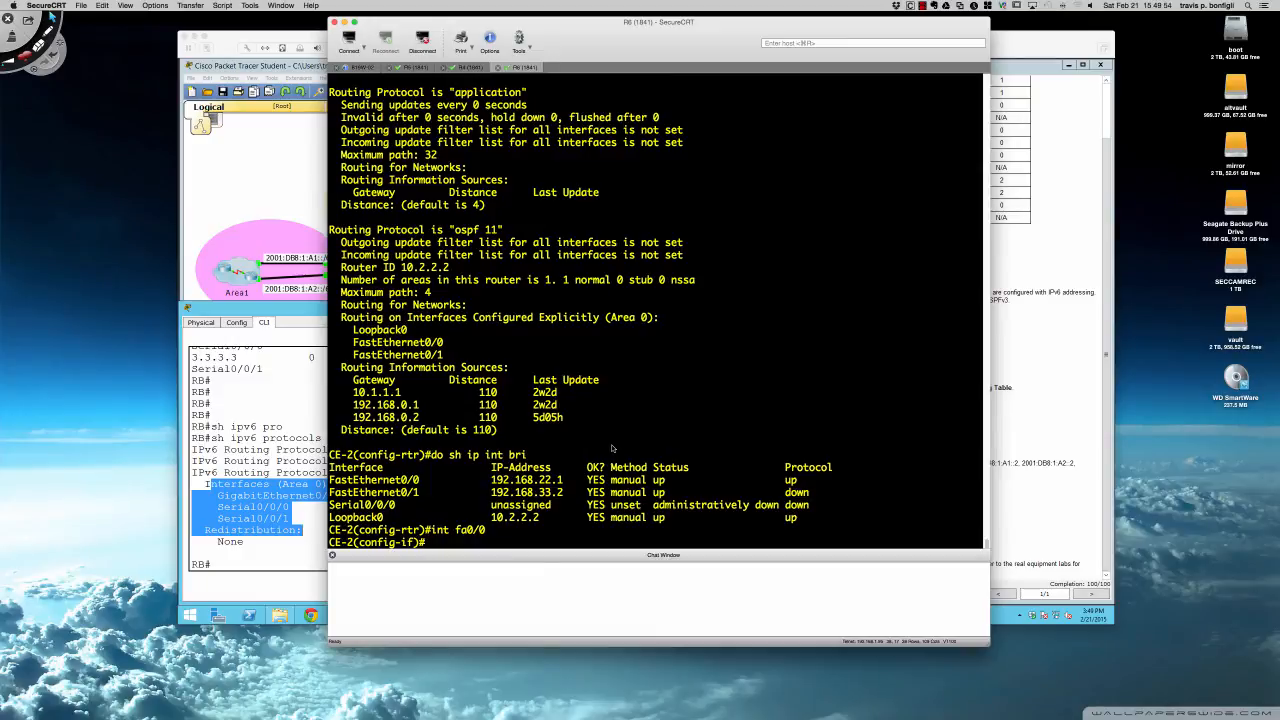
# Assign fe80::1 as the link-local IPv6 address of CE-2's FastEthernet0/0, using "ipv6 add fe80::1 li".
pyautogui.write('ipv6 add fe80::1 i')
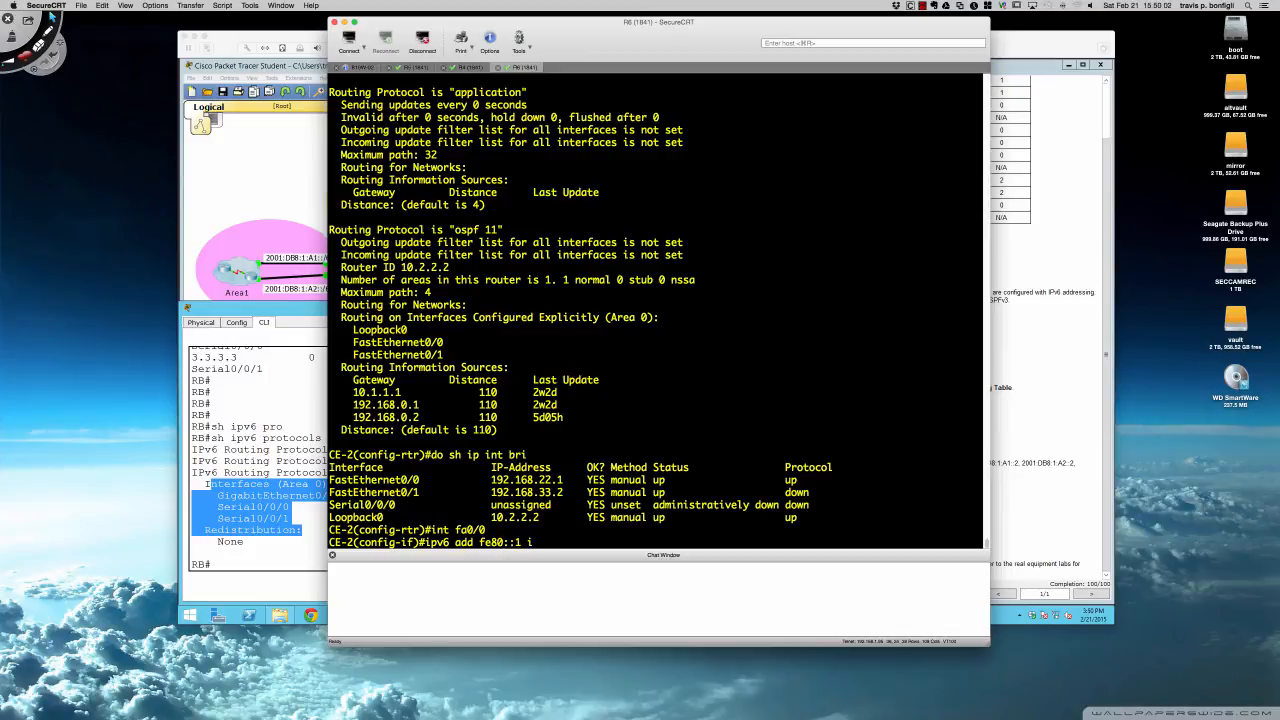
pyautogui.press('Return')
pyautogui.press('Up')
pyautogui.press('BackSpace')
pyautogui.write('li')
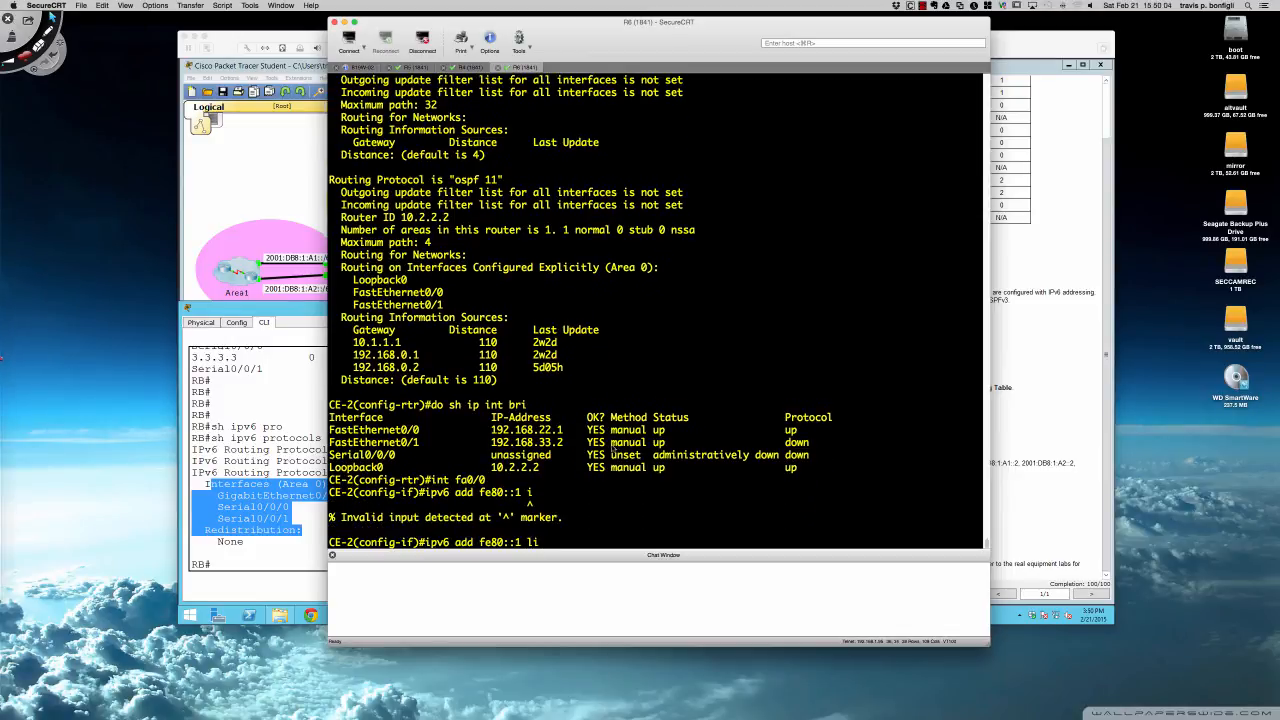
pyautogui.press('Return')
# Enable OSPFv3 process 100 in area 11 on CE-2's FastEthernet0/0 with "ipv6 ospf 100 area 11".
pyautogui.write('ipv')
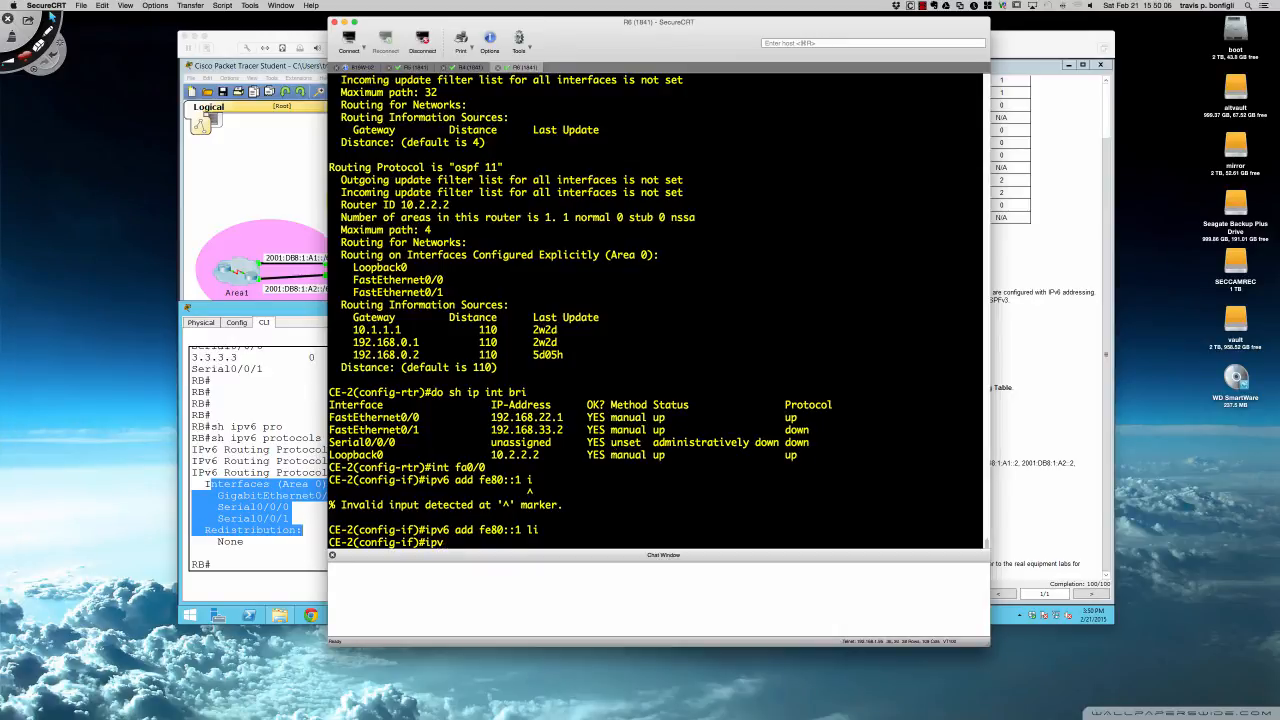
pyautogui.write('6 ospf 100 area 11')
pyautogui.press('Return')
pyautogui.press('Return')
pyautogui.press('Return')
pyautogui.press('Return')
pyautogui.press('Return')
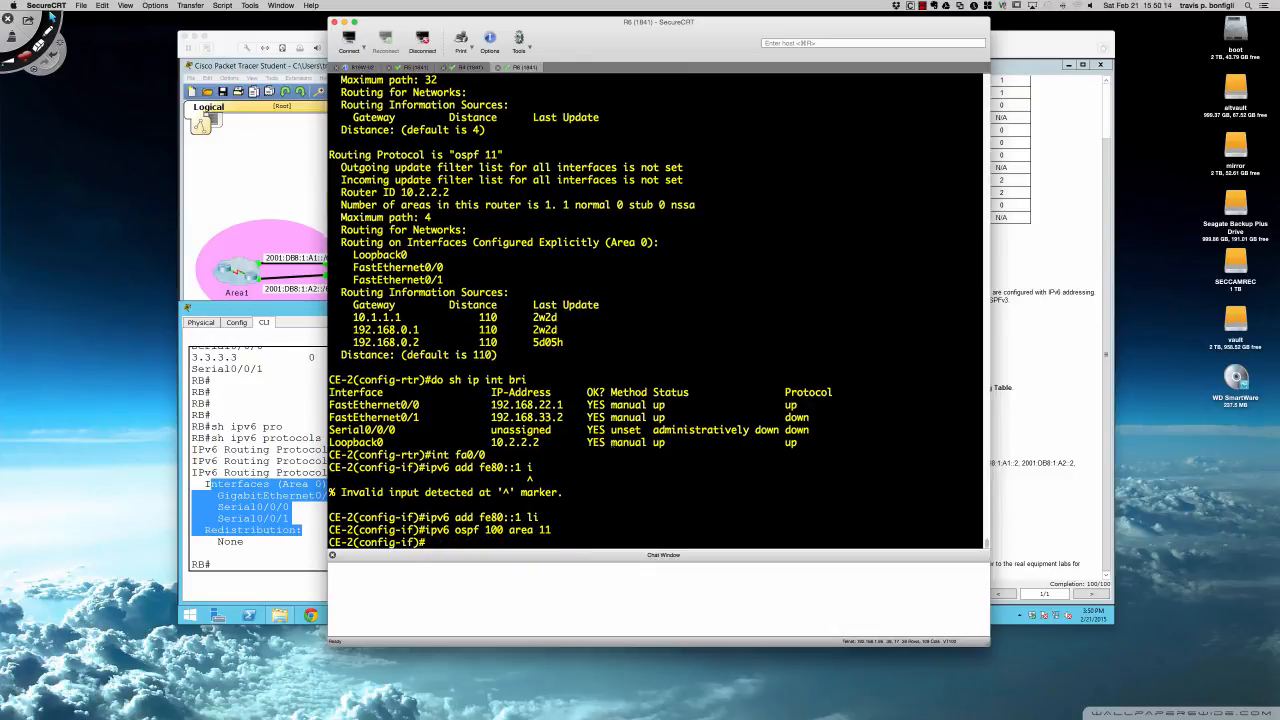
# Run "do sh ipv6 protoco" on CE-2 and switch to Packet Tracer to compare it with RB's IPv6 protocols output.
pyautogui.write('do sh ip')
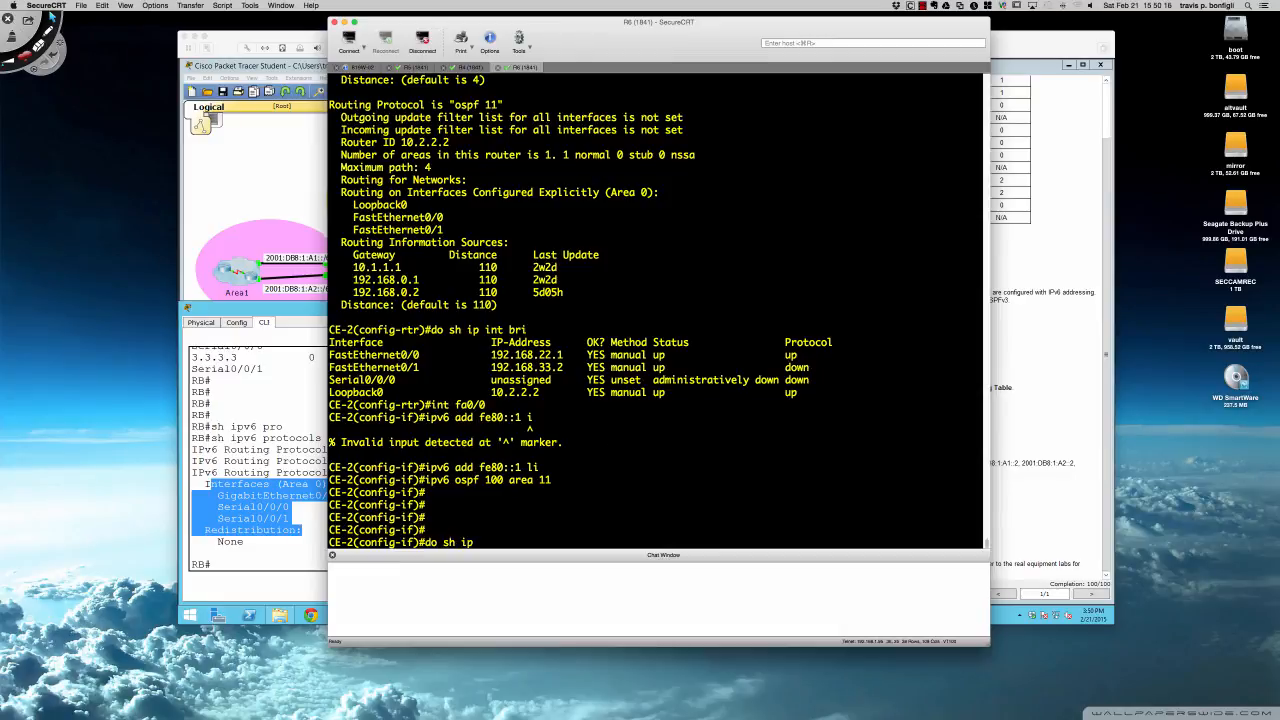
pyautogui.write('v6 protoco')
pyautogui.press('Return')
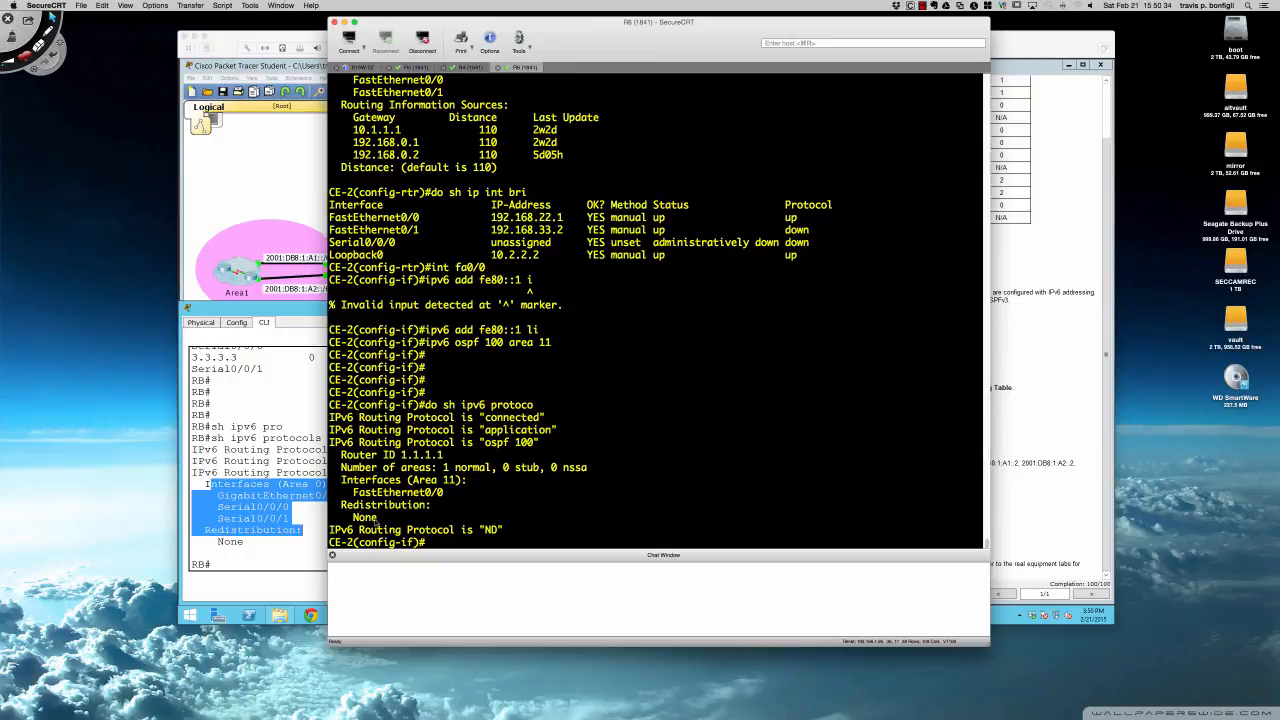
pyautogui.click(300, 530)
pyautogui.click(1025, 155)
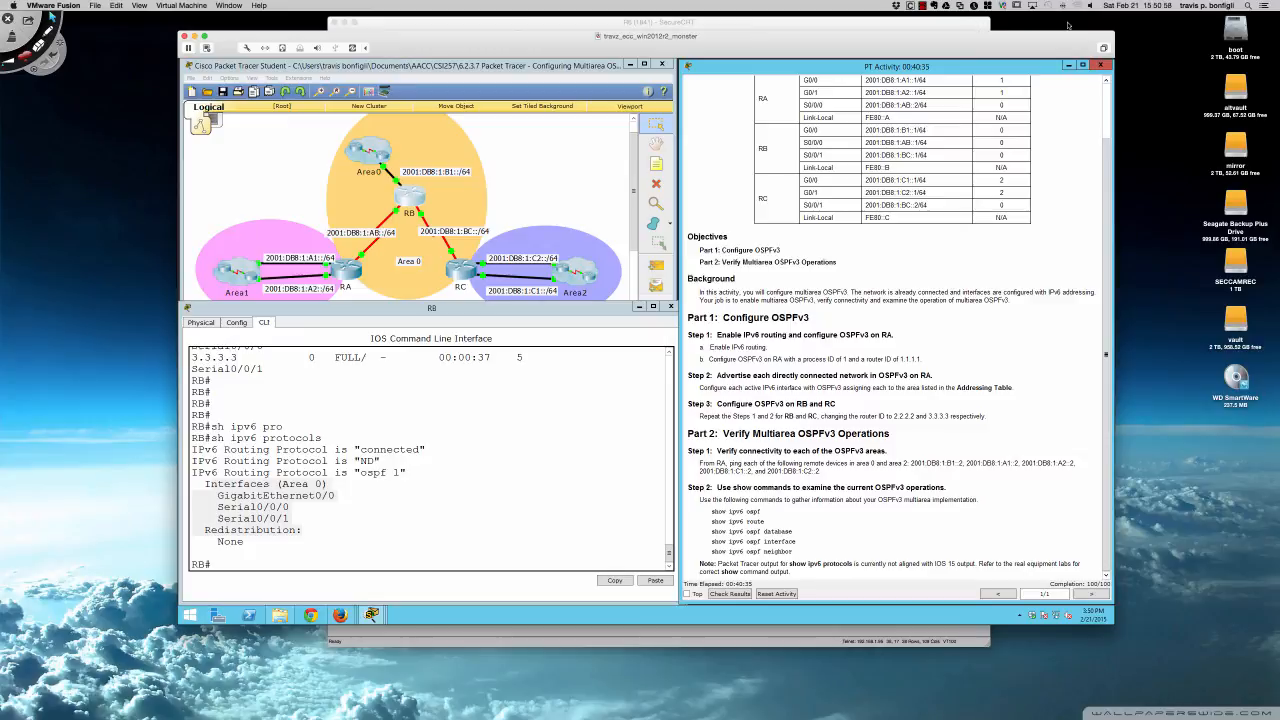
pyautogui.click(922, 6)
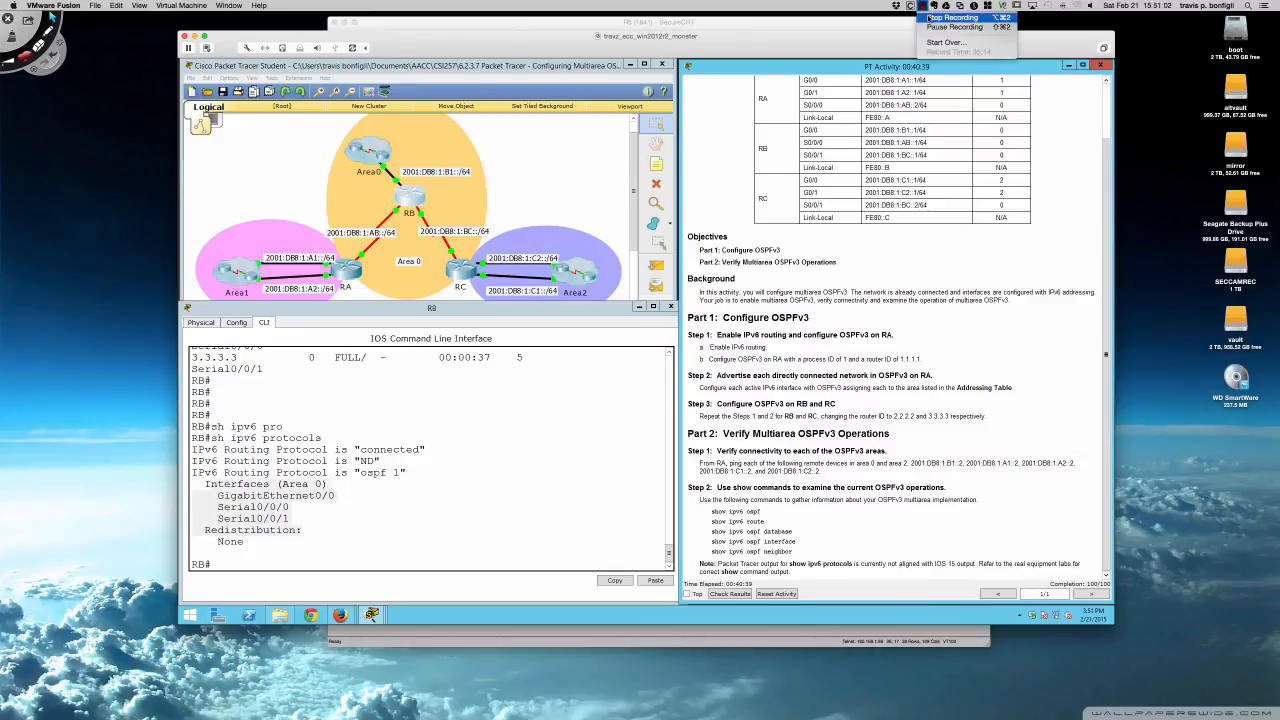